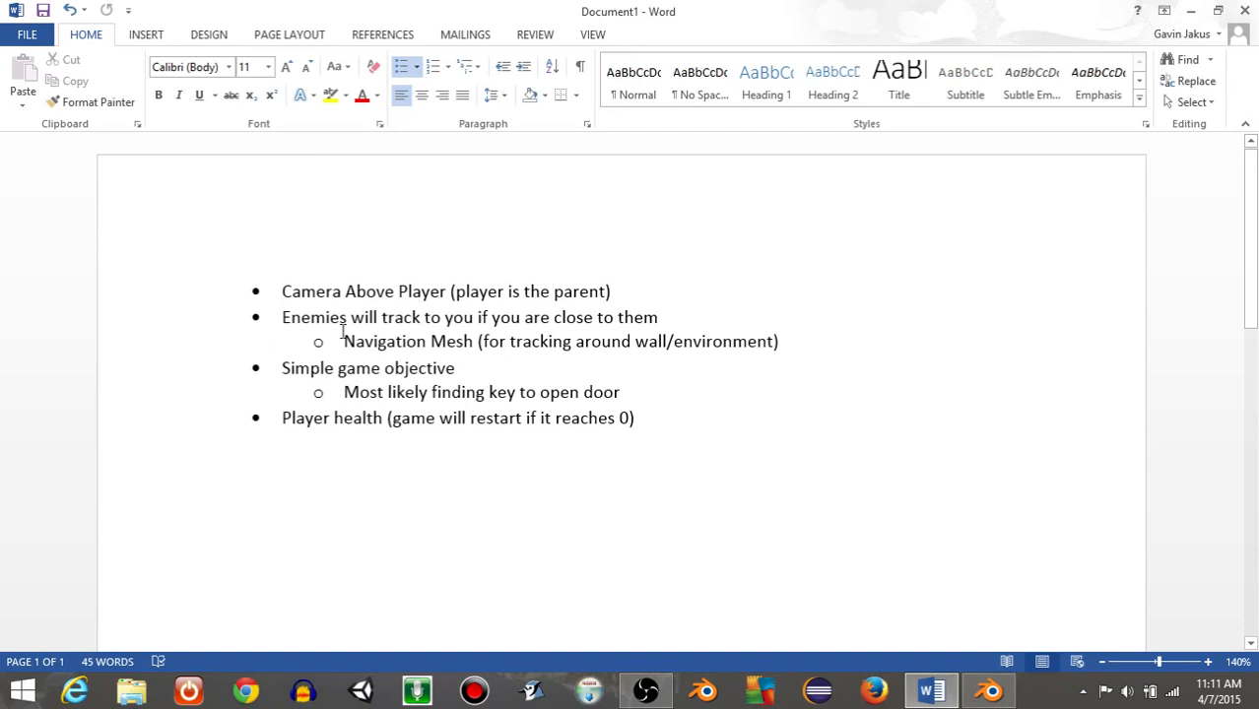
Step: Review the navigation mesh and player health items in the game plan document
{"action": "left_click_drag", "start_coordinate": [342, 335], "coordinate": [765, 351]}
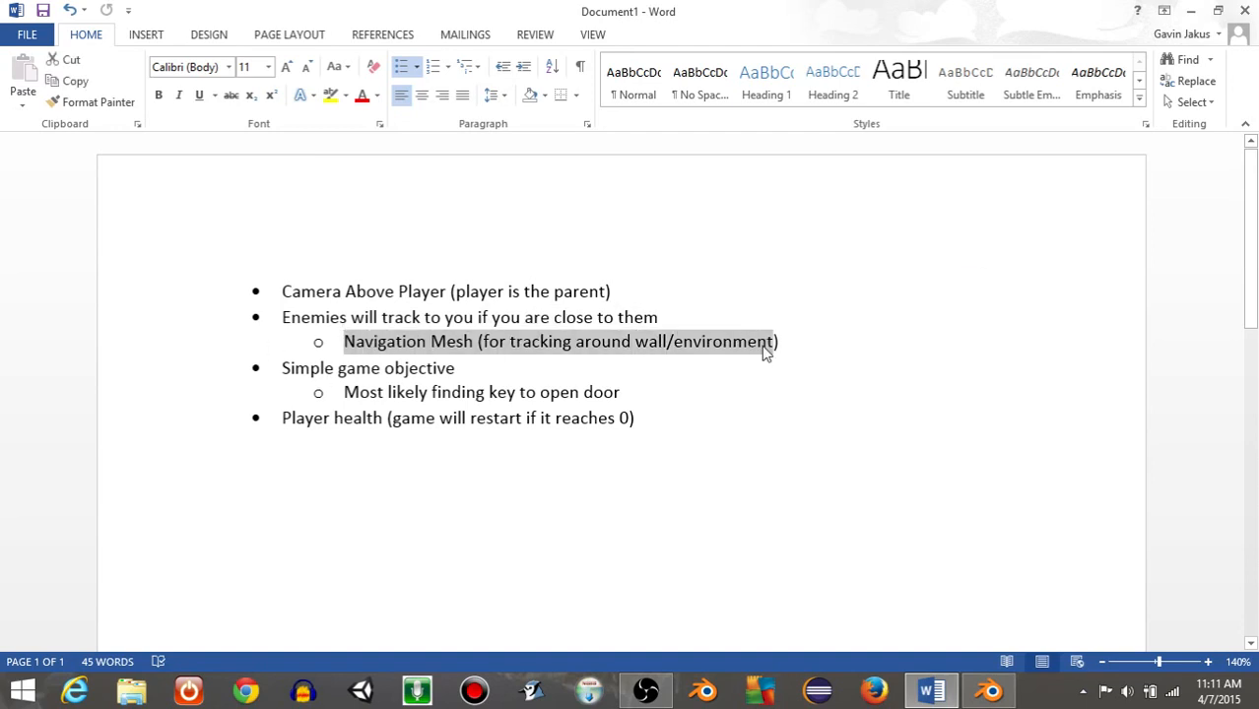
{"action": "left_click", "coordinate": [765, 351]}
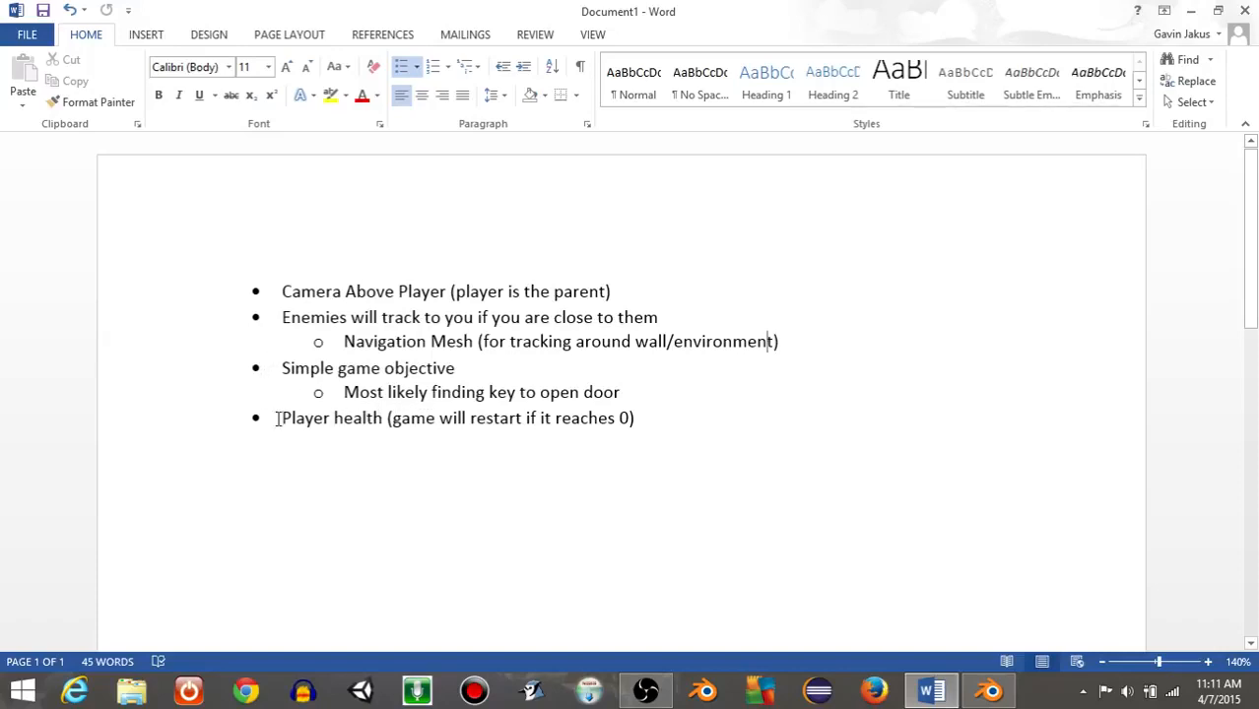
{"action": "mouse_move", "coordinate": [277, 418]}
{"action": "left_mouse_down"}
{"action": "mouse_move", "coordinate": [489, 448]}
{"action": "mouse_move", "coordinate": [613, 427]}
{"action": "mouse_move", "coordinate": [568, 425]}
{"action": "left_mouse_up"}
{"action": "left_click", "coordinate": [568, 426]}
Step: Switch to Blender and delete all default objects from the scene: the cube, camera and lamp
{"action": "left_click", "coordinate": [993, 692]}
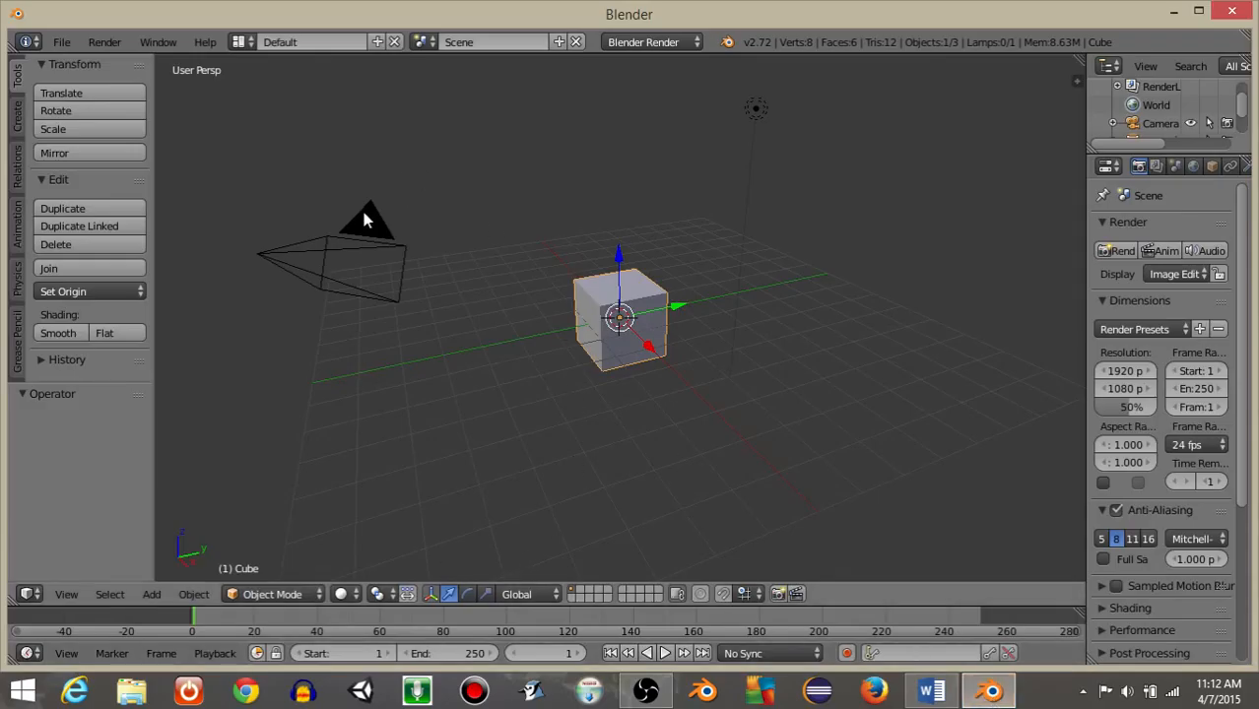
{"action": "key", "text": "a"}
{"action": "key", "text": "a"}
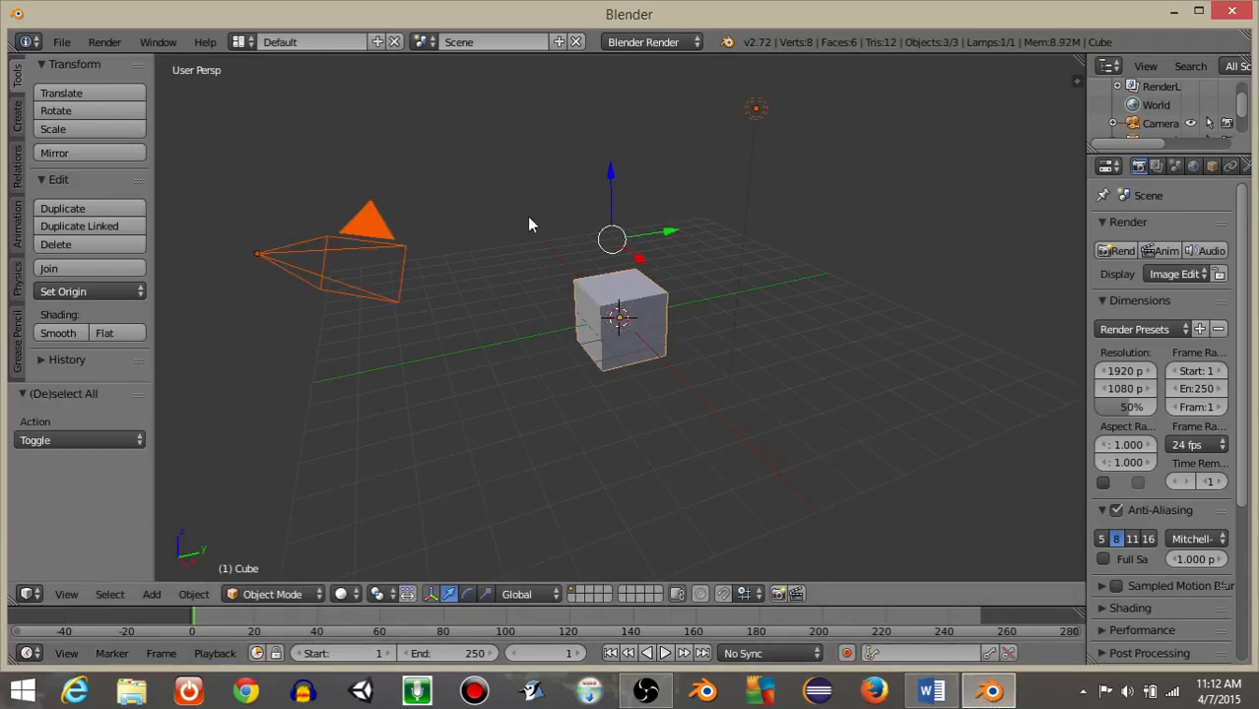
{"action": "key", "text": "x"}
{"action": "left_click", "coordinate": [528, 220]}
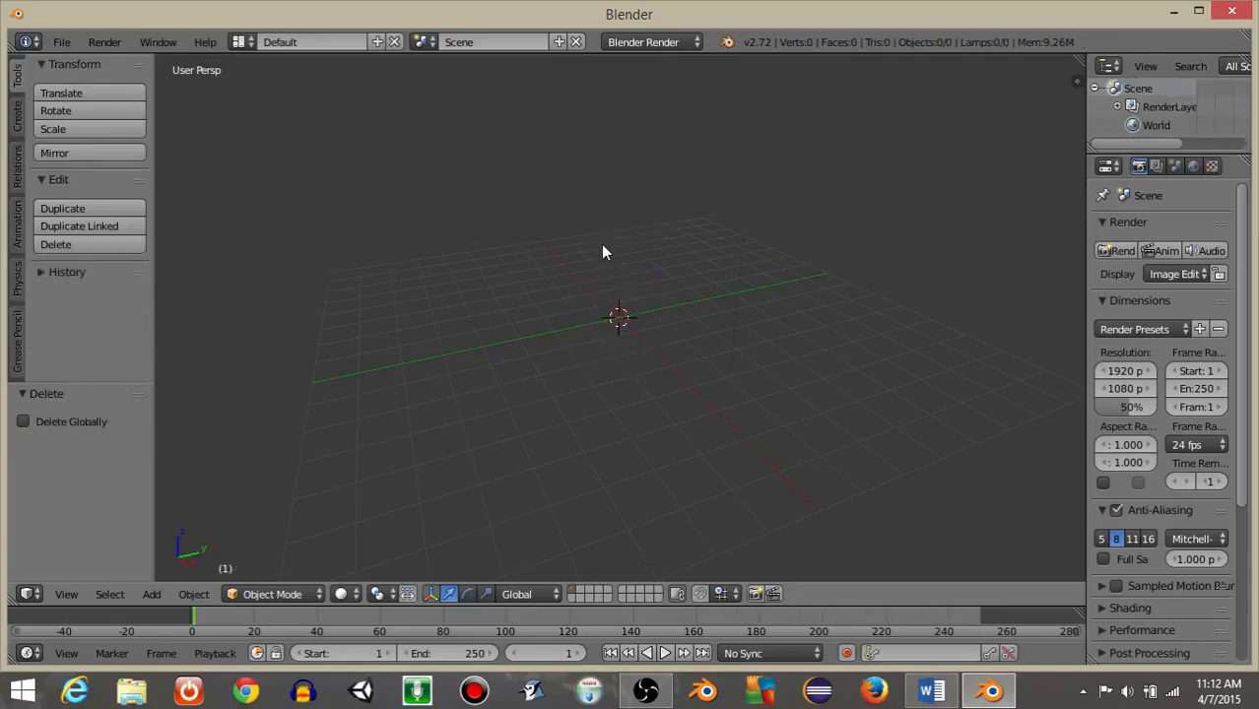
Step: Add a plane mesh at the scene origin, seen from the top view
{"action": "key", "text": "KP_7"}
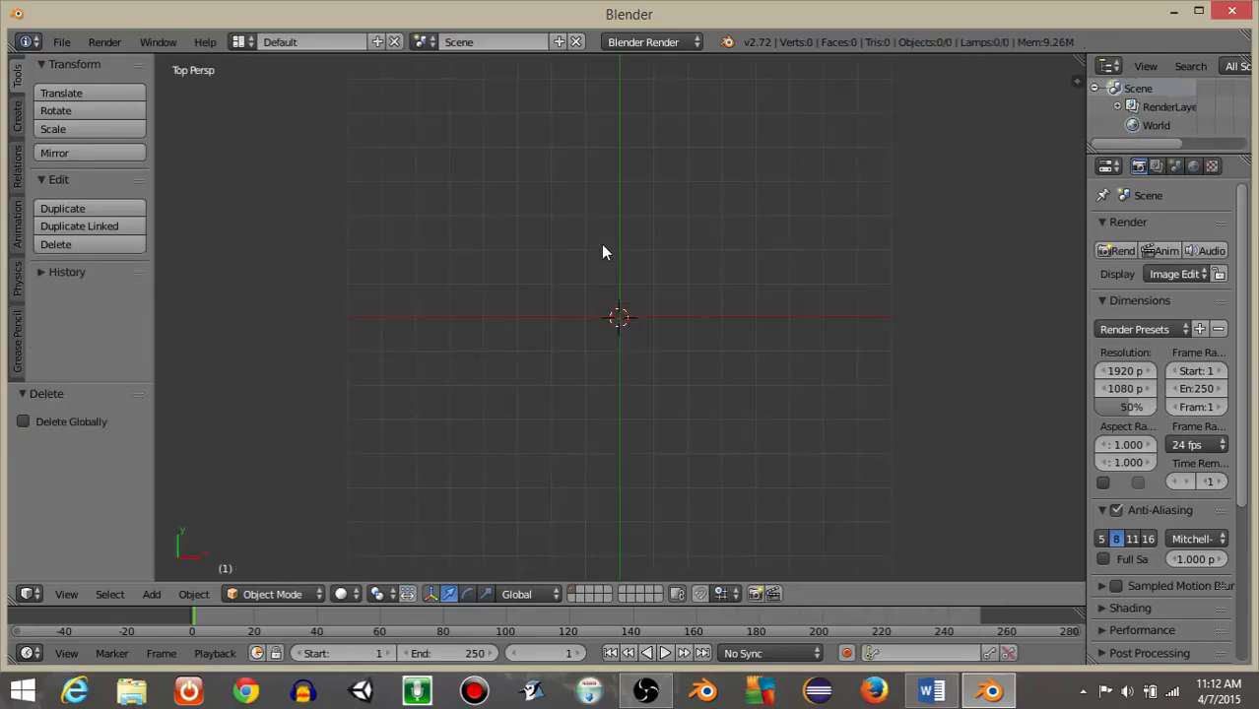
{"action": "key", "text": "space"}
{"action": "type", "text": "add"}
{"action": "key", "text": "Return"}
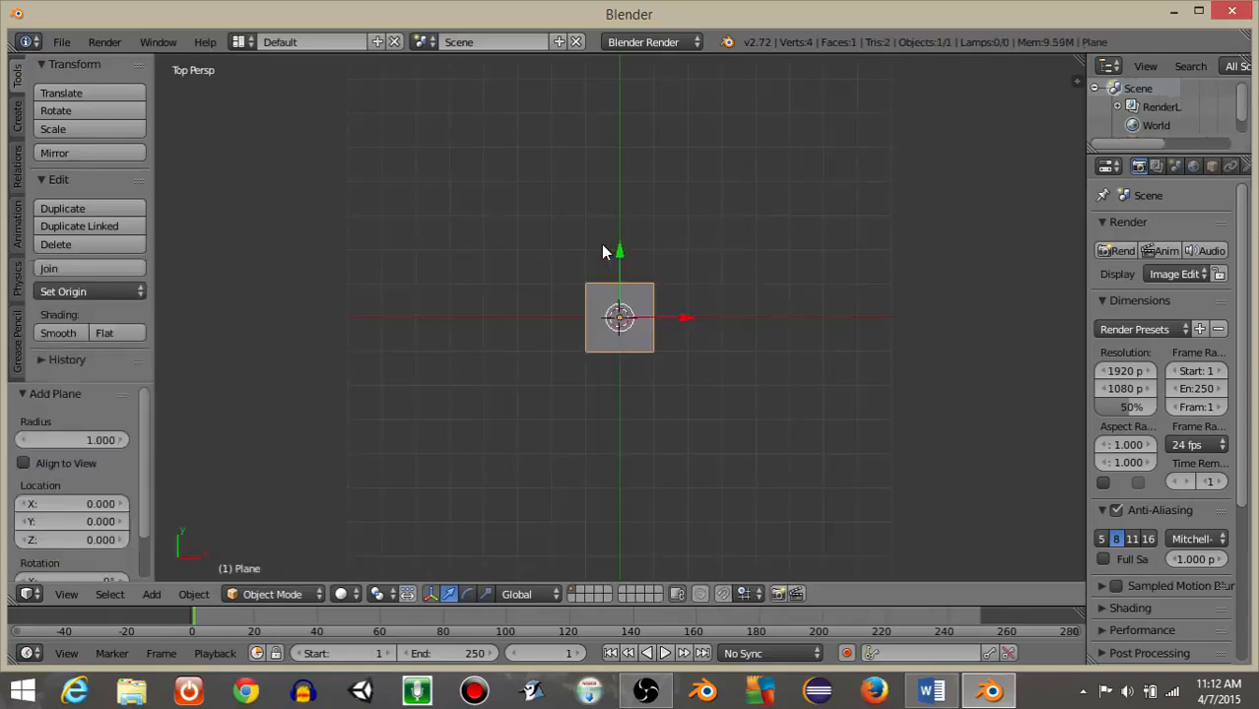
Step: Scale the plane by a factor of 20 on all axes
{"action": "scroll", "coordinate": [603, 251], "scroll_direction": "down", "scroll_amount": 2}
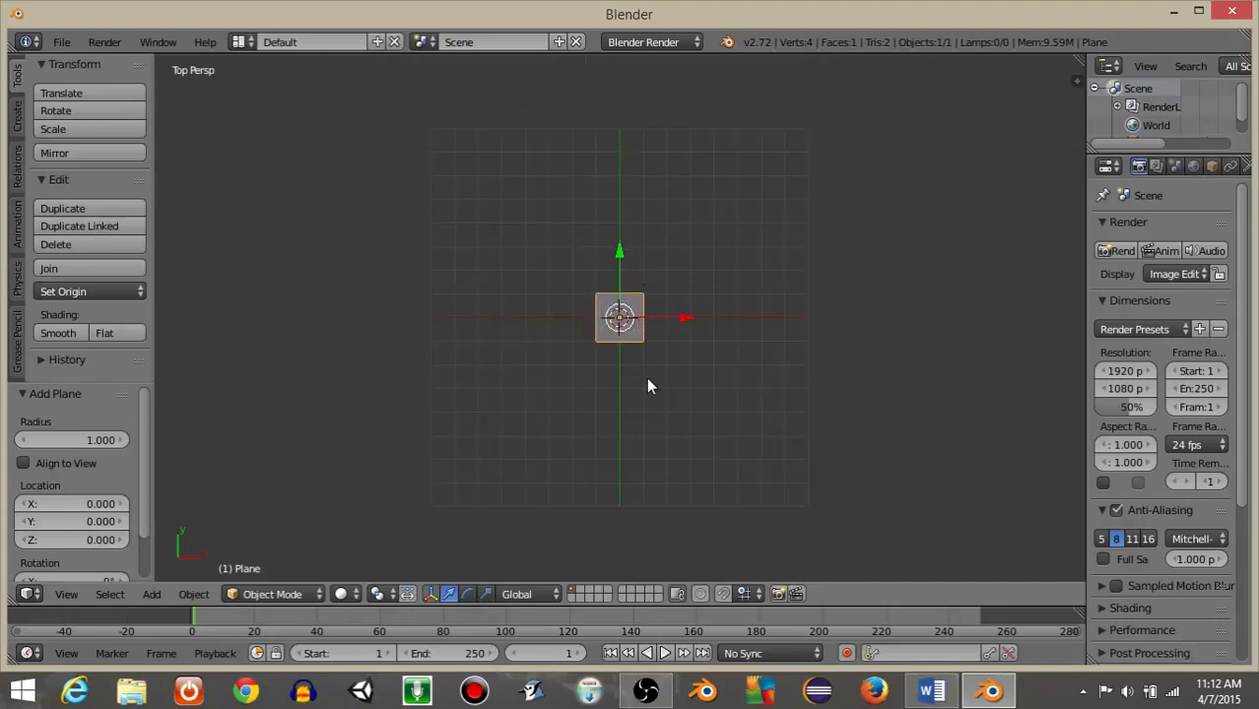
{"action": "type", "text": "s20"}
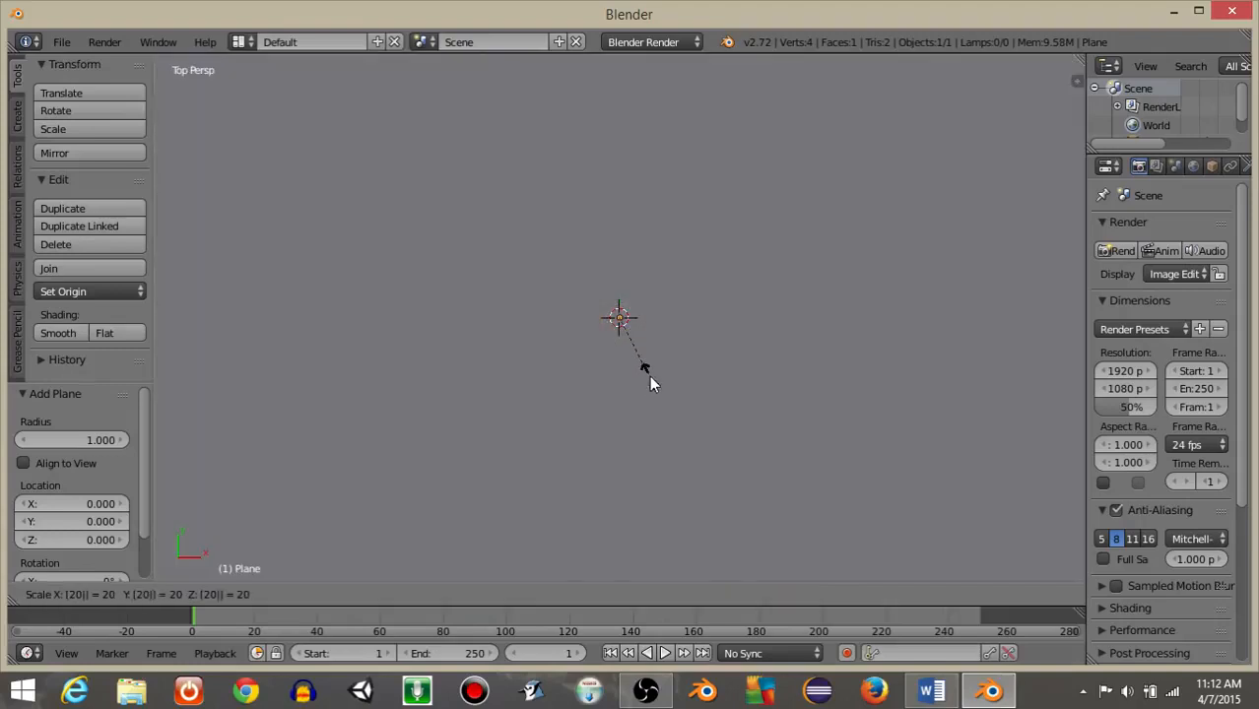
{"action": "key", "text": "Return"}
{"action": "scroll", "coordinate": [635, 367], "scroll_direction": "up", "scroll_amount": 2}
{"action": "scroll", "coordinate": [496, 411], "scroll_direction": "down", "scroll_amount": 1}
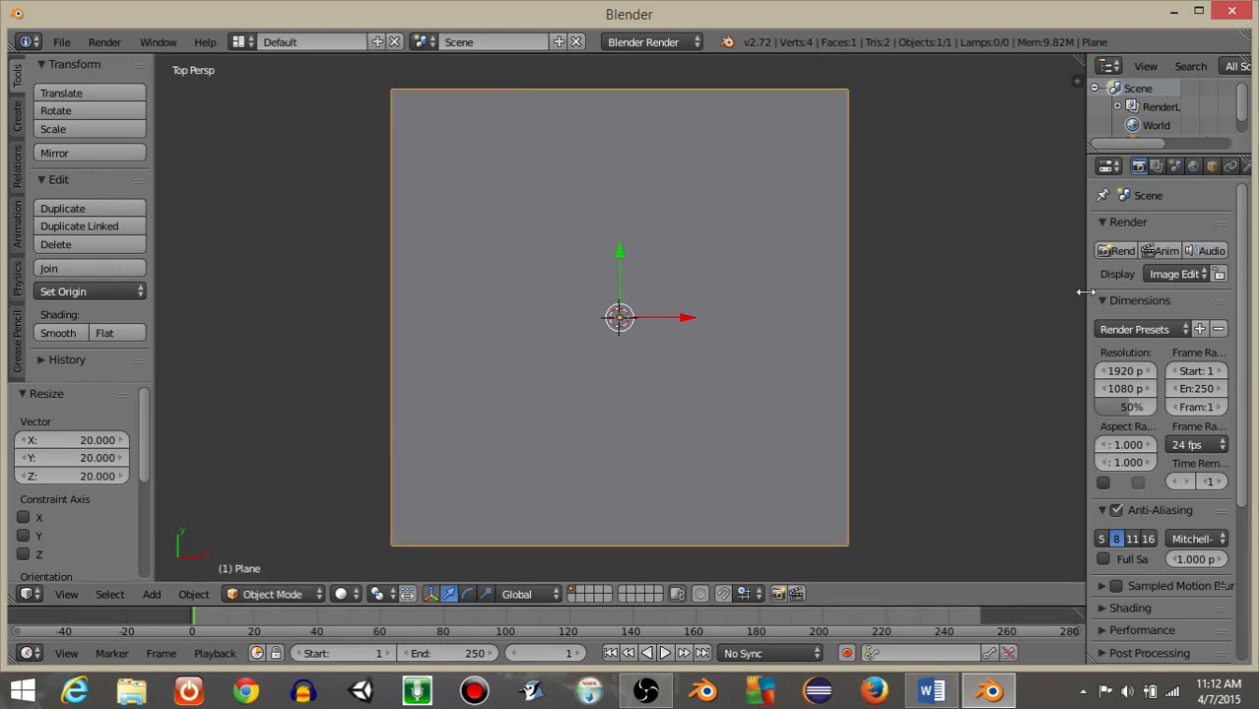
Step: Widen the properties area and rename the plane object to "map"
{"action": "left_click_drag", "start_coordinate": [1087, 295], "coordinate": [809, 344]}
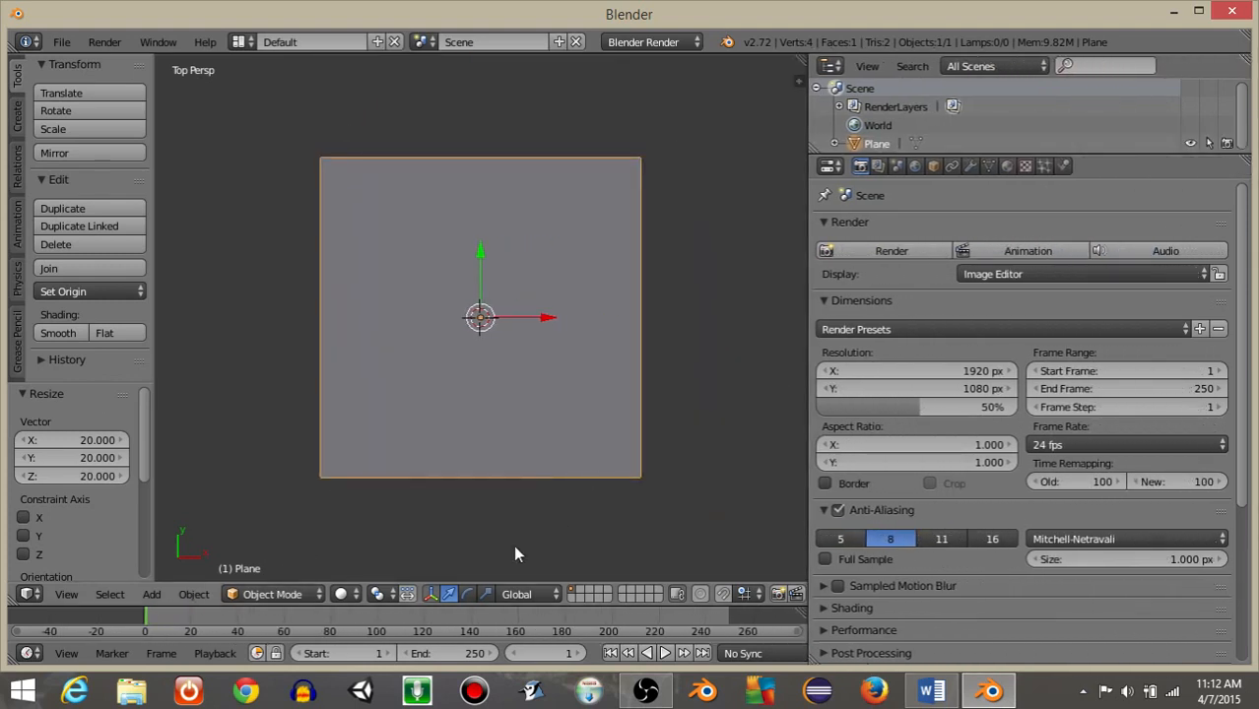
{"action": "left_click", "coordinate": [931, 168]}
{"action": "left_click", "coordinate": [895, 228]}
{"action": "type", "text": "map"}
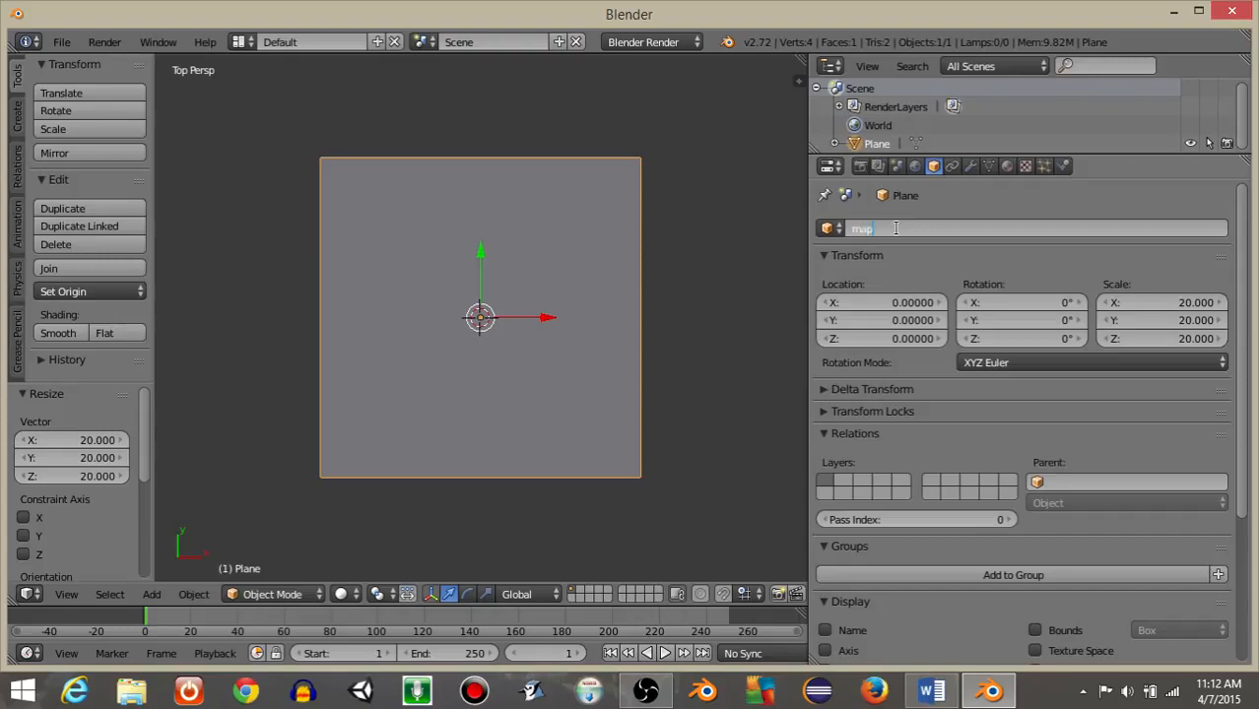
{"action": "key", "text": "Return"}
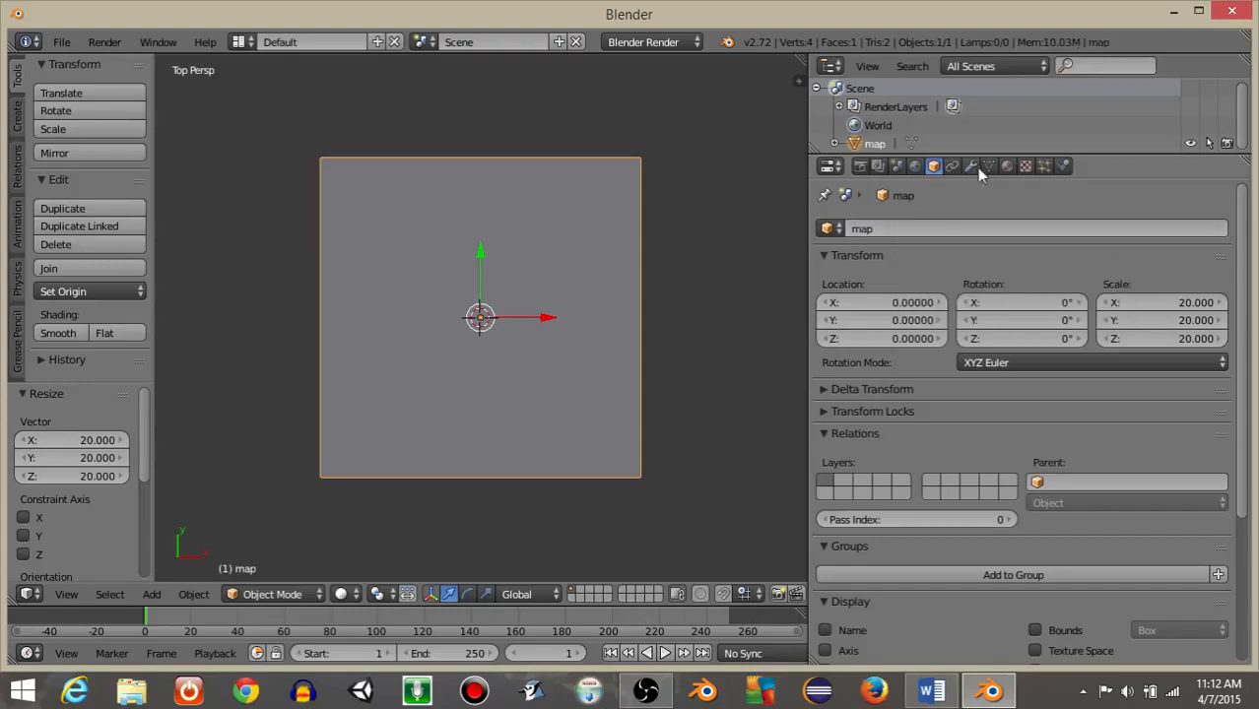
Step: Create a material named "green" on the map plane and give it a bright green diffuse colour
{"action": "left_click", "coordinate": [1006, 167]}
{"action": "left_click", "coordinate": [900, 283]}
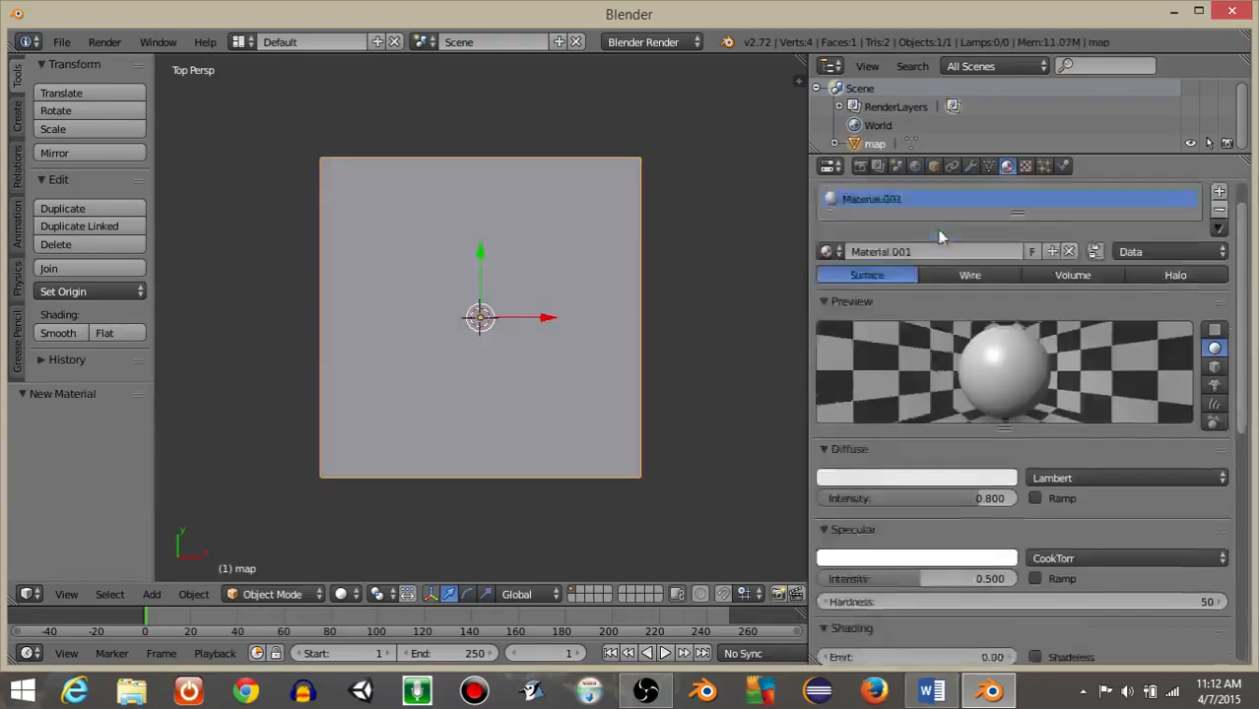
{"action": "scroll", "coordinate": [890, 331], "scroll_direction": "down", "scroll_amount": 2}
{"action": "scroll", "coordinate": [891, 333], "scroll_direction": "up", "scroll_amount": 3}
{"action": "left_click", "coordinate": [908, 291]}
{"action": "type", "text": "g"}
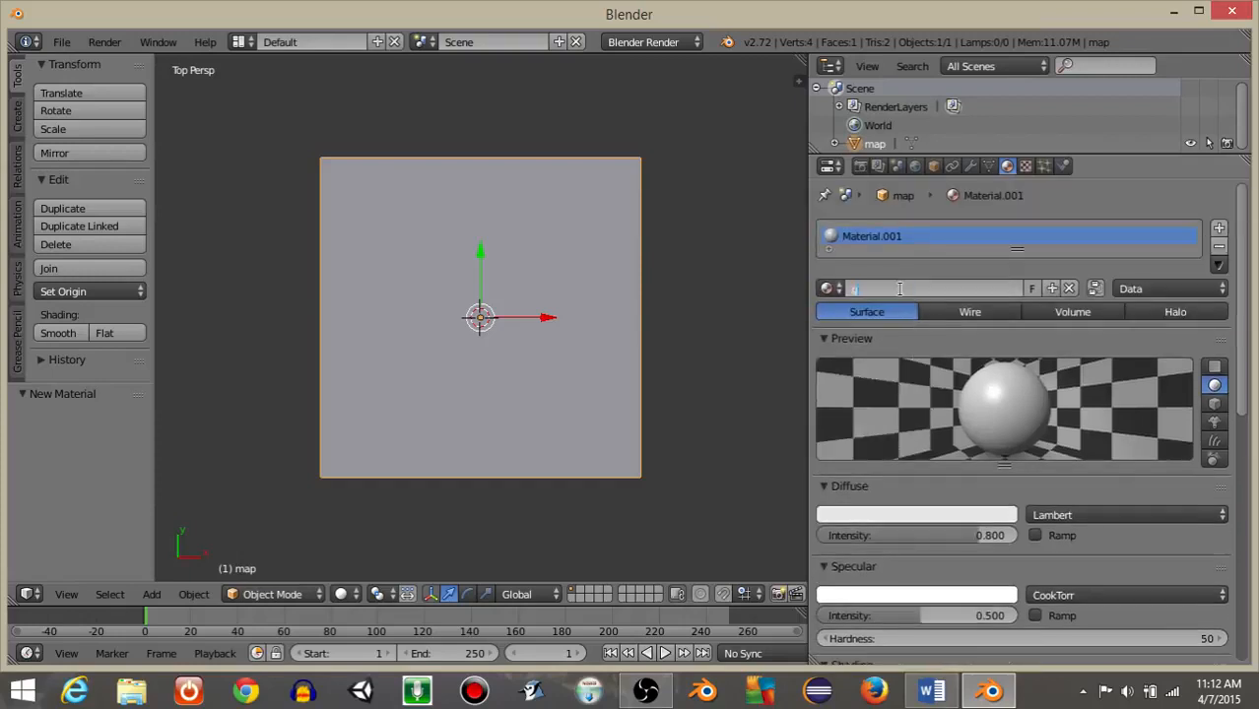
{"action": "type", "text": "reen"}
{"action": "key", "text": "Return"}
{"action": "left_click", "coordinate": [897, 515]}
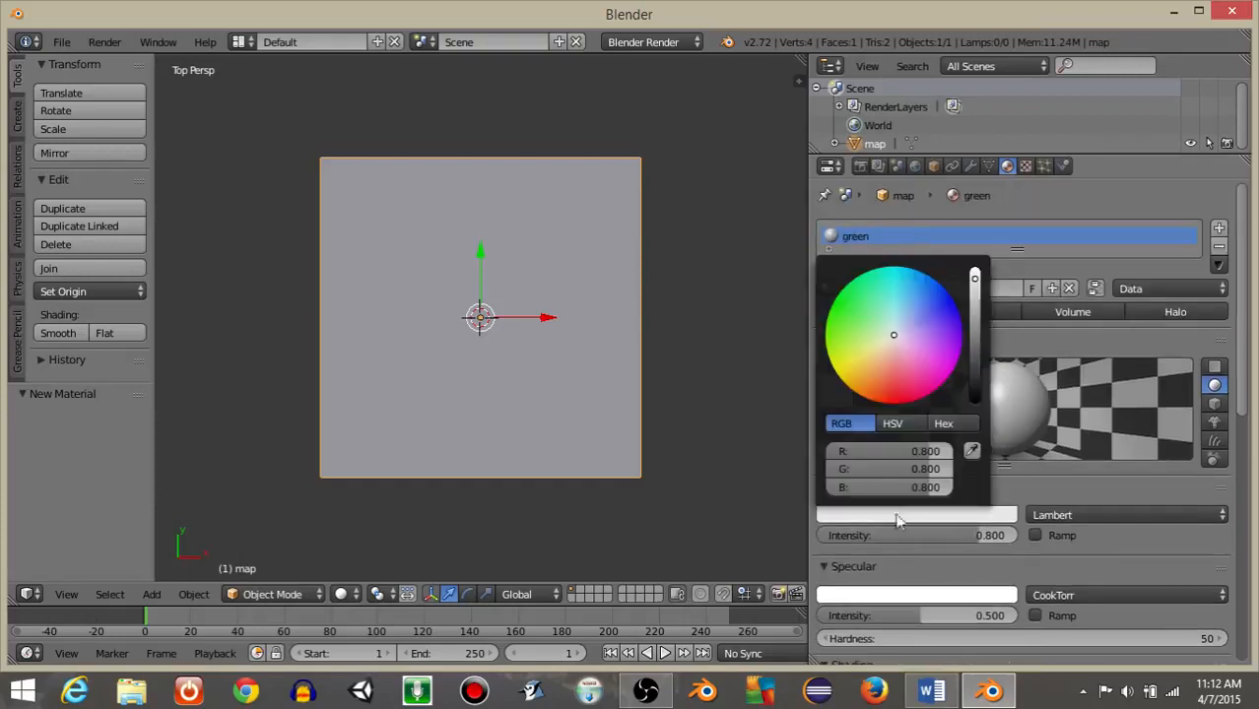
{"action": "left_click", "coordinate": [832, 307]}
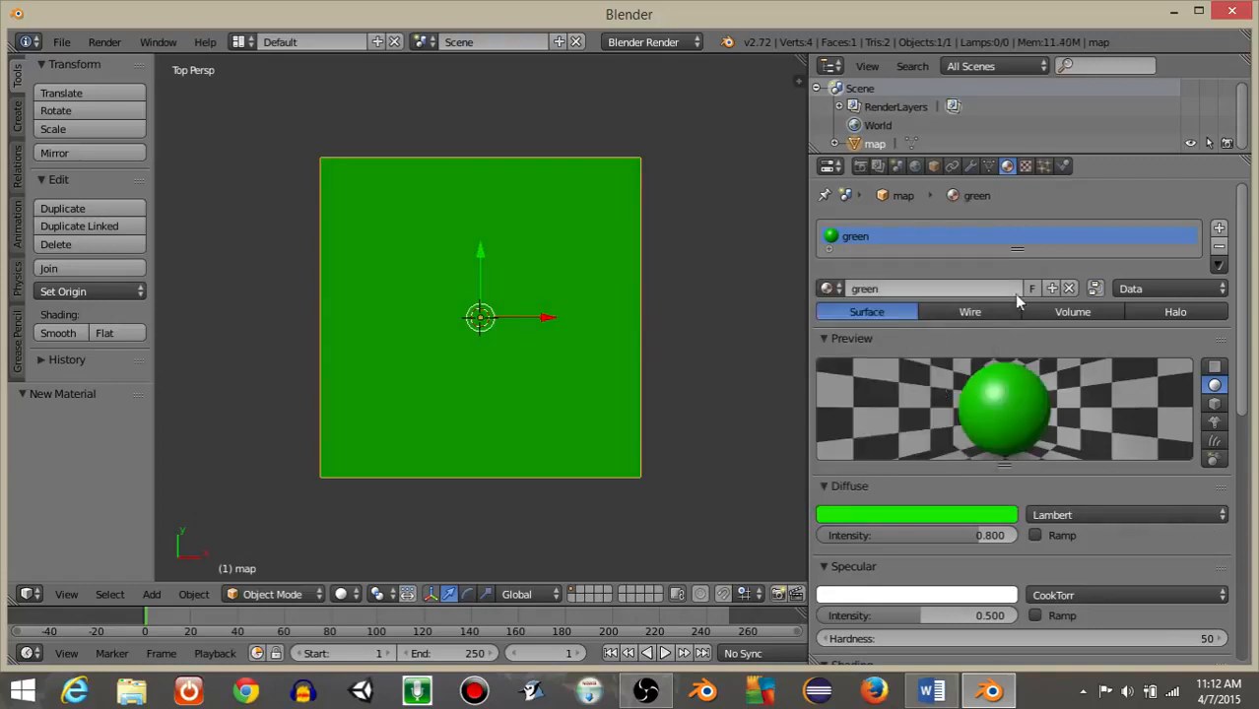
Step: Add a second material slot to the map with a new material named "red" and a red diffuse colour
{"action": "left_click", "coordinate": [1219, 228]}
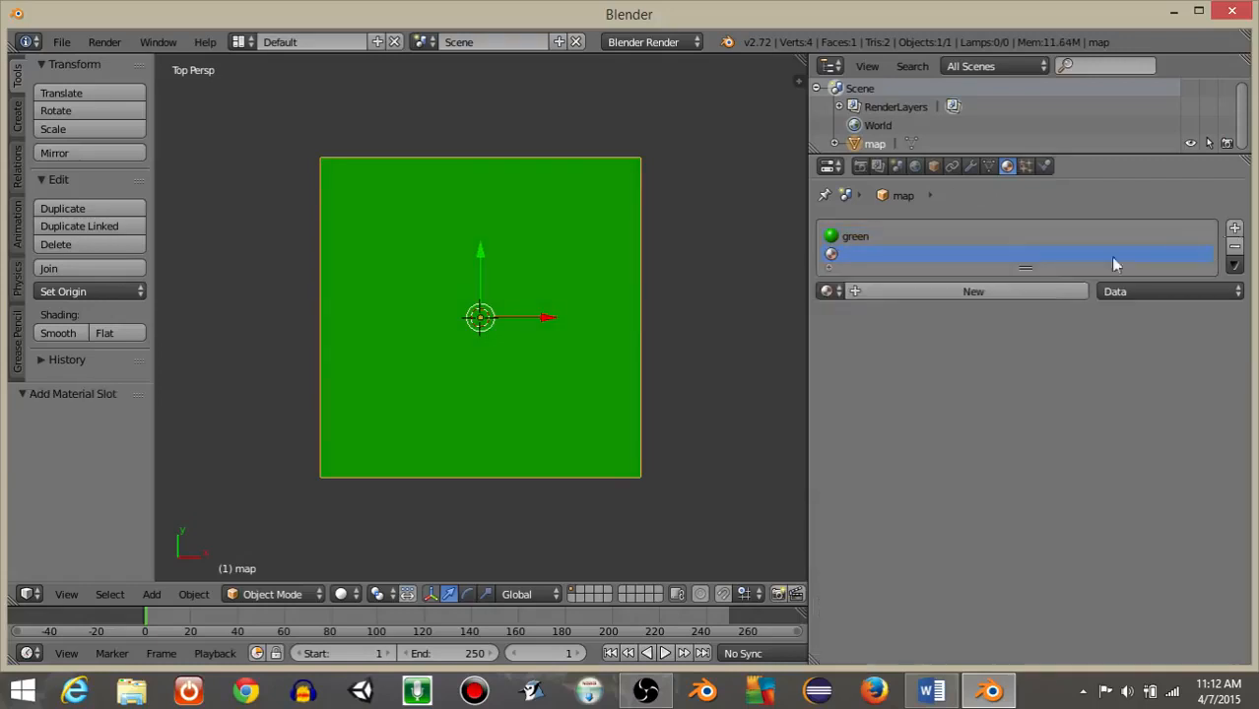
{"action": "left_click", "coordinate": [921, 290]}
{"action": "left_click", "coordinate": [886, 291]}
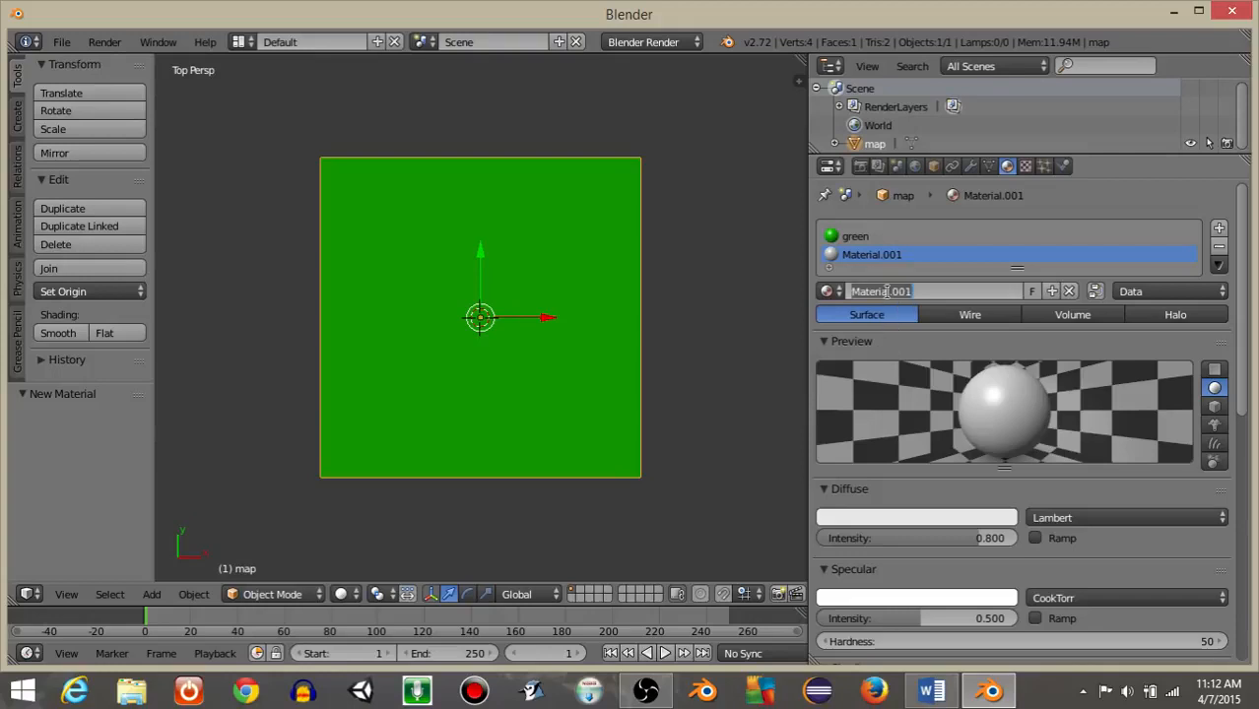
{"action": "type", "text": "red"}
{"action": "key", "text": "Return"}
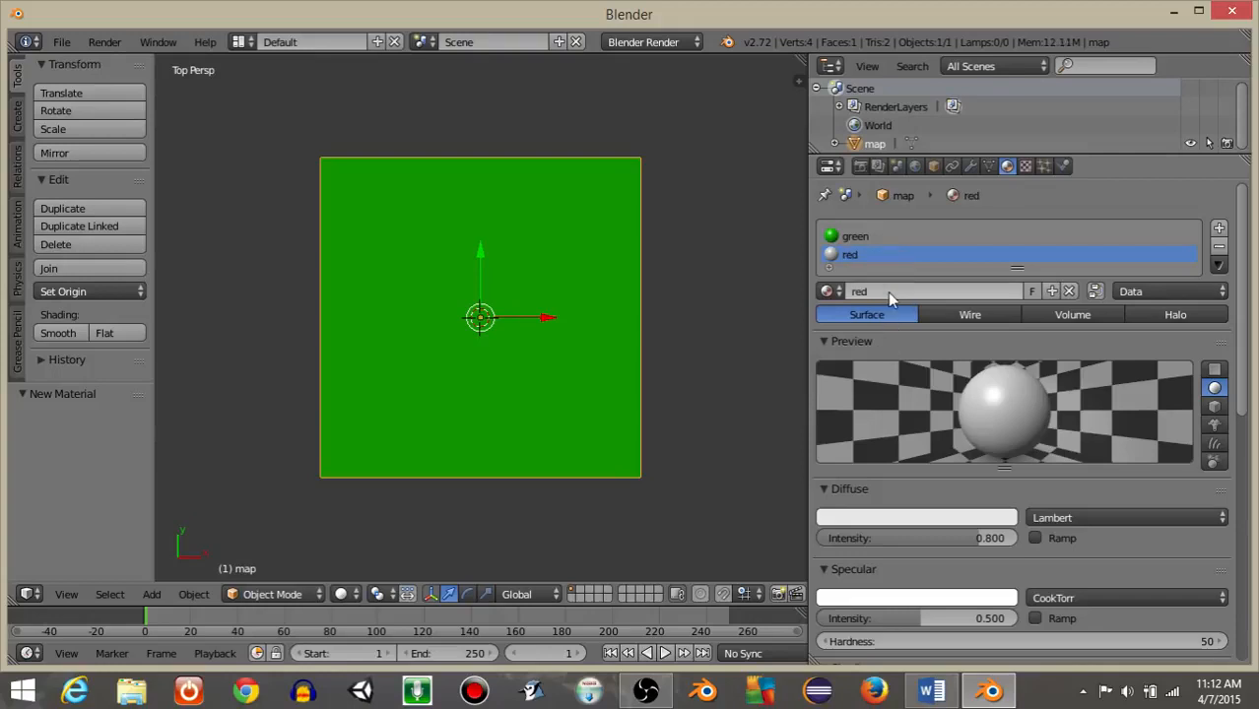
{"action": "left_click", "coordinate": [869, 520]}
{"action": "left_click_drag", "start_coordinate": [892, 341], "coordinate": [889, 405]}
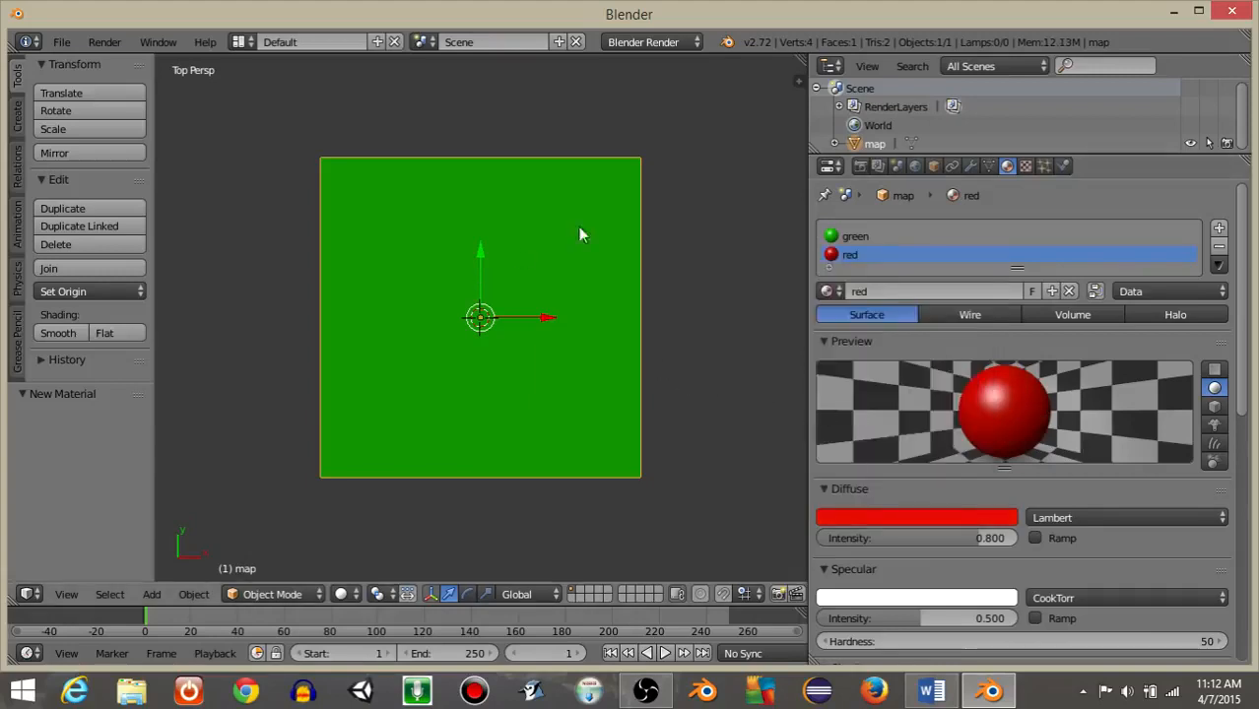
Step: Subdivide the map plane five times in Edit Mode, using face selection, to form a 32 by 32 grid of faces
{"action": "scroll", "coordinate": [466, 304], "scroll_direction": "up", "scroll_amount": 1}
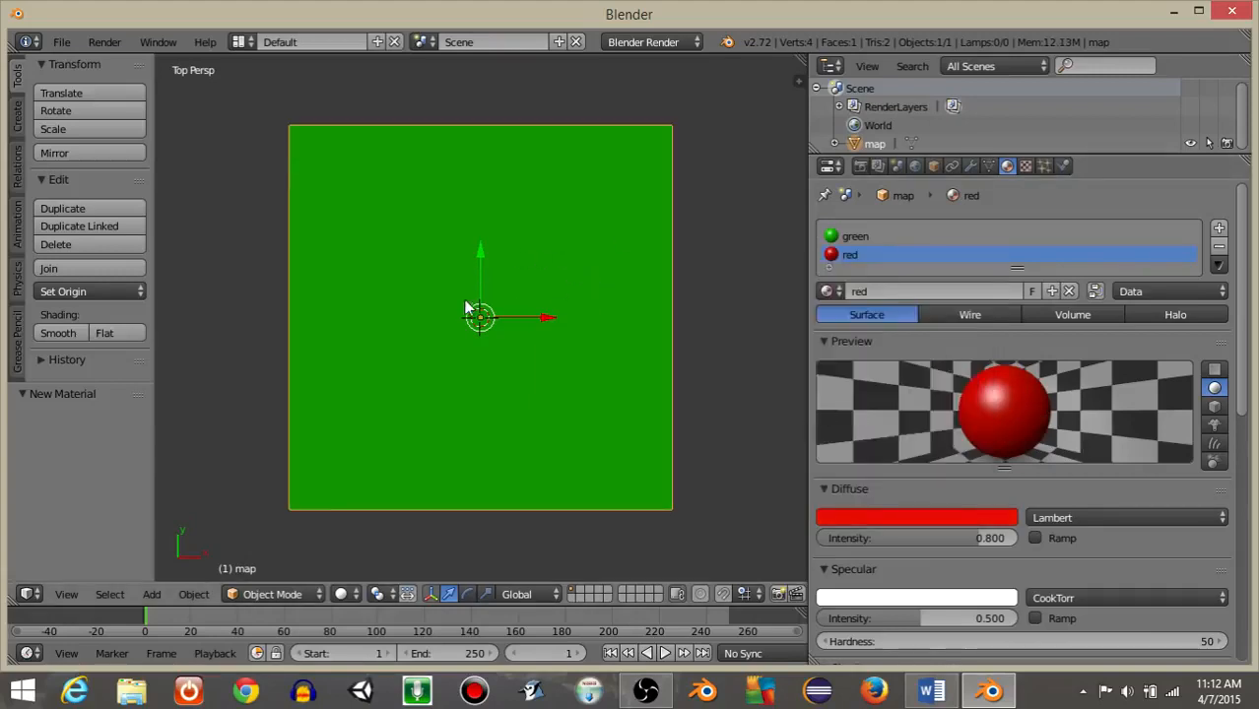
{"action": "left_click", "coordinate": [272, 593]}
{"action": "left_click", "coordinate": [288, 547]}
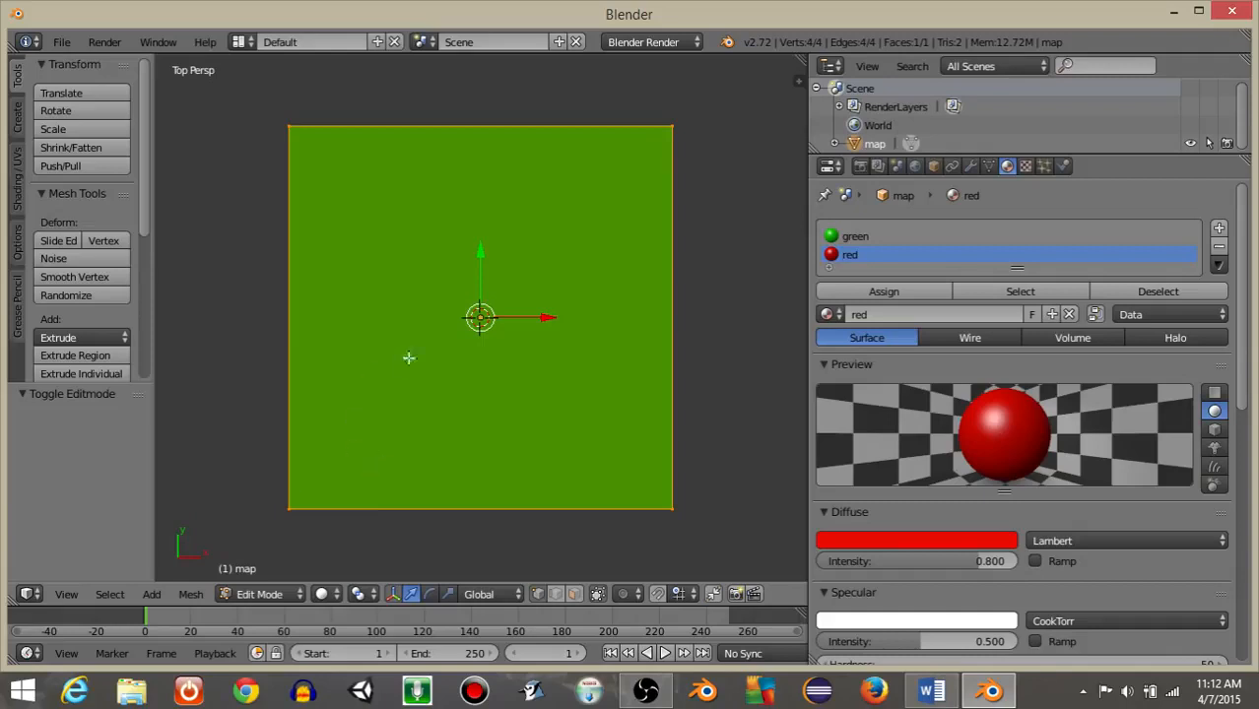
{"action": "left_click", "coordinate": [574, 595]}
{"action": "key", "text": "w"}
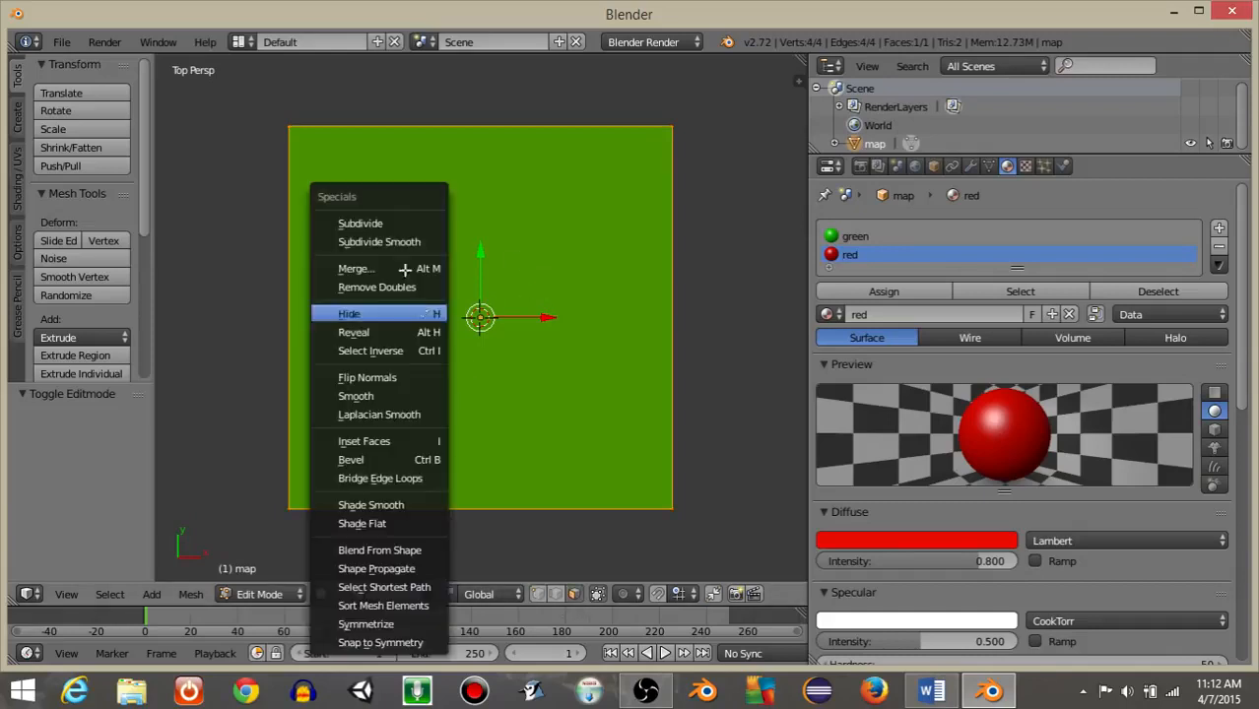
{"action": "left_click", "coordinate": [394, 215]}
{"action": "key", "text": "w"}
{"action": "left_click", "coordinate": [375, 221]}
{"action": "key", "text": "w"}
{"action": "left_click", "coordinate": [376, 221]}
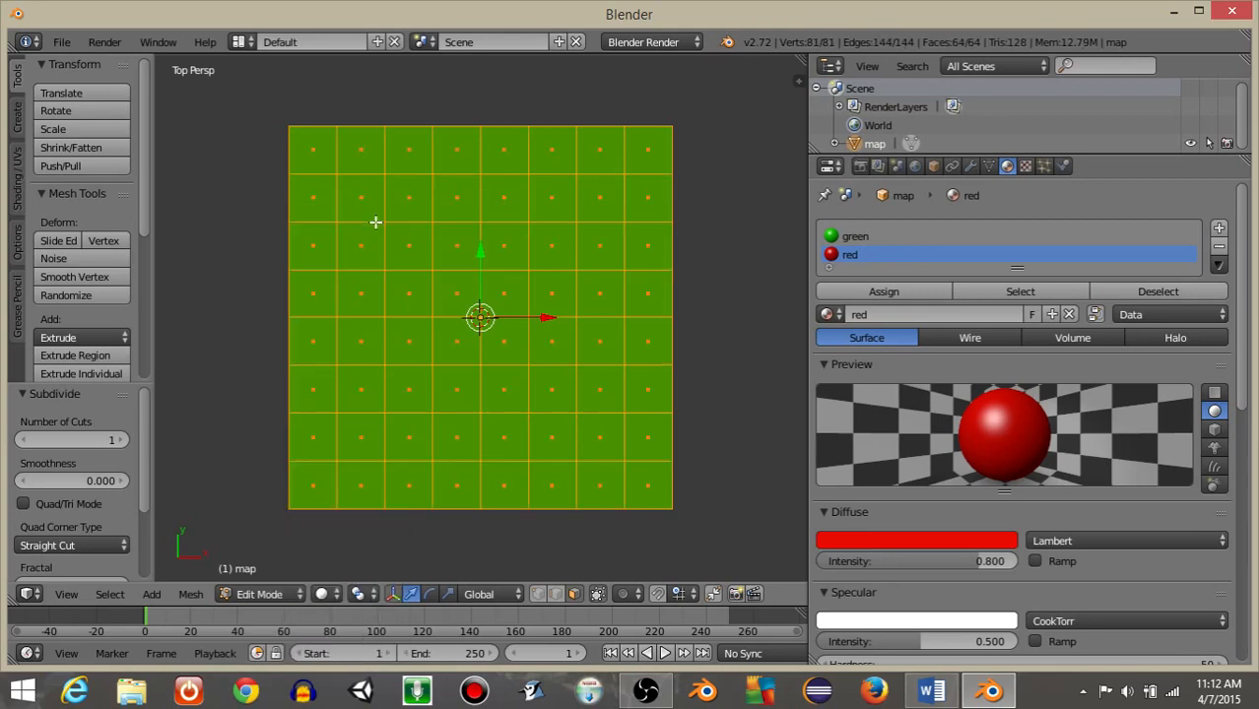
{"action": "key", "text": "w"}
{"action": "left_click", "coordinate": [375, 221]}
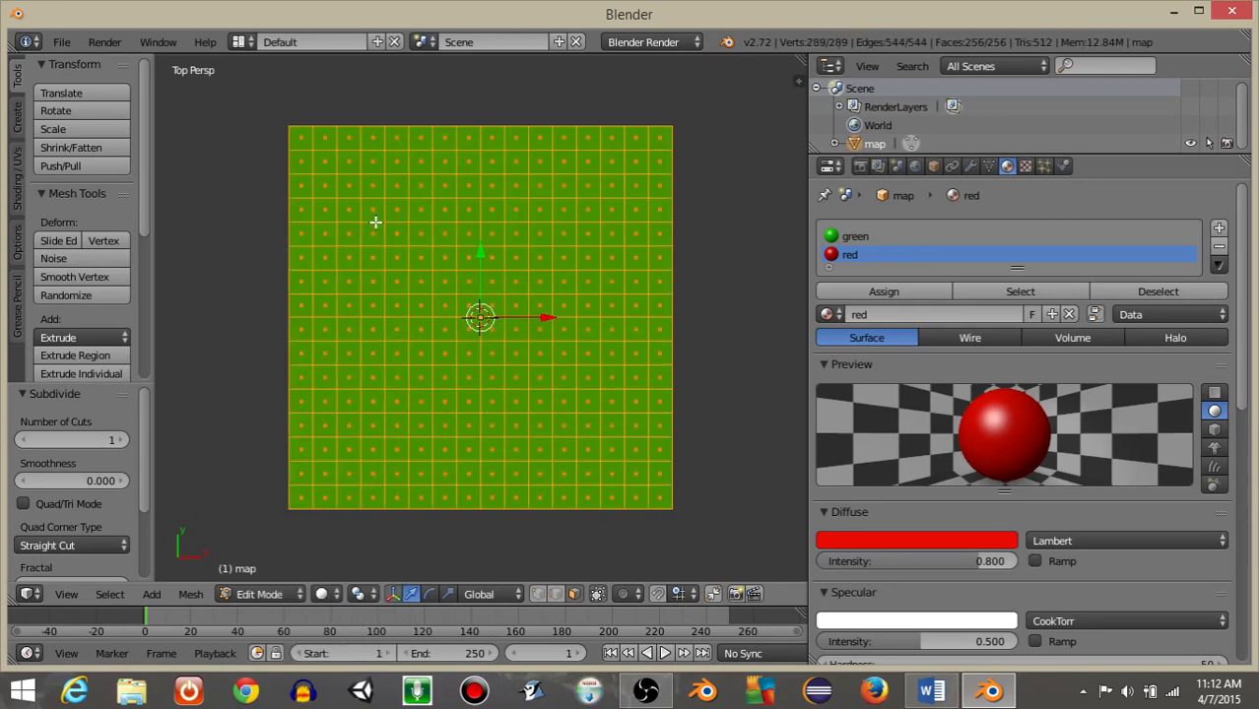
{"action": "key", "text": "w"}
{"action": "left_click", "coordinate": [375, 221]}
Step: Clear the selection and box-select the outermost row of faces along all four edges of the map grid
{"action": "key", "text": "a"}
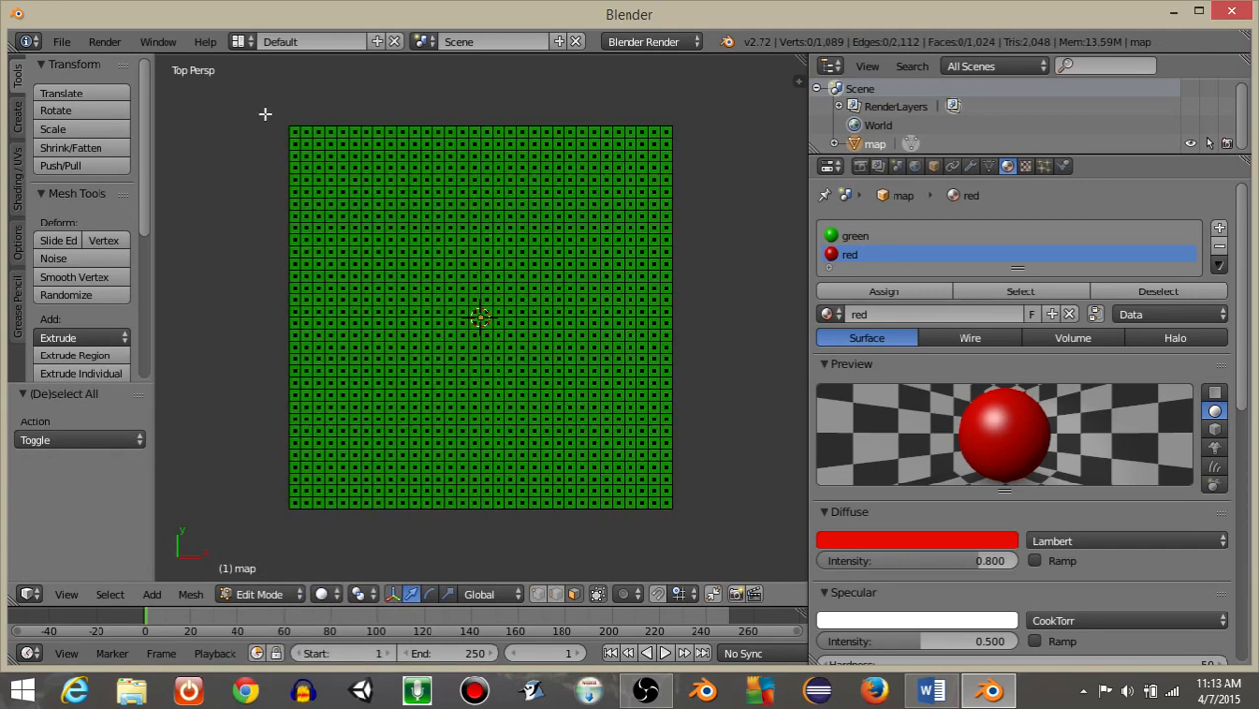
{"action": "key", "text": "b"}
{"action": "left_click_drag", "start_coordinate": [272, 99], "coordinate": [304, 588]}
{"action": "key", "text": "b"}
{"action": "left_click_drag", "start_coordinate": [258, 506], "coordinate": [759, 505]}
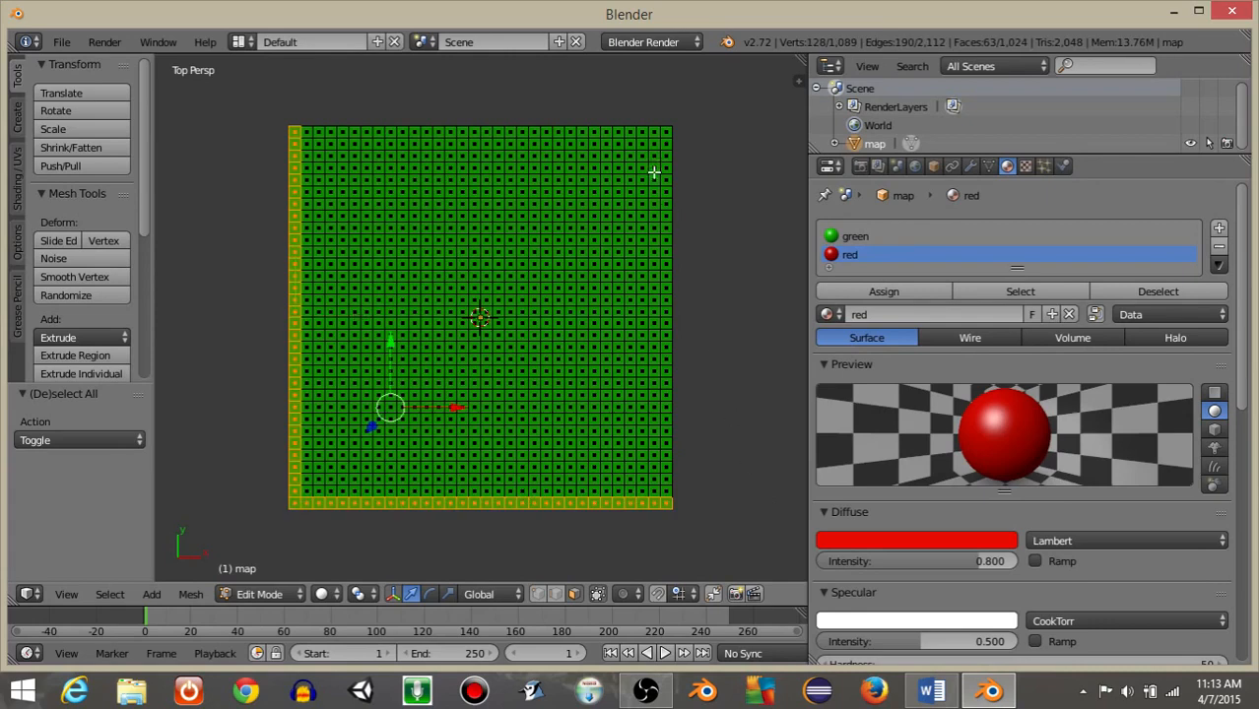
{"action": "left_click_drag", "start_coordinate": [666, 112], "coordinate": [709, 549]}
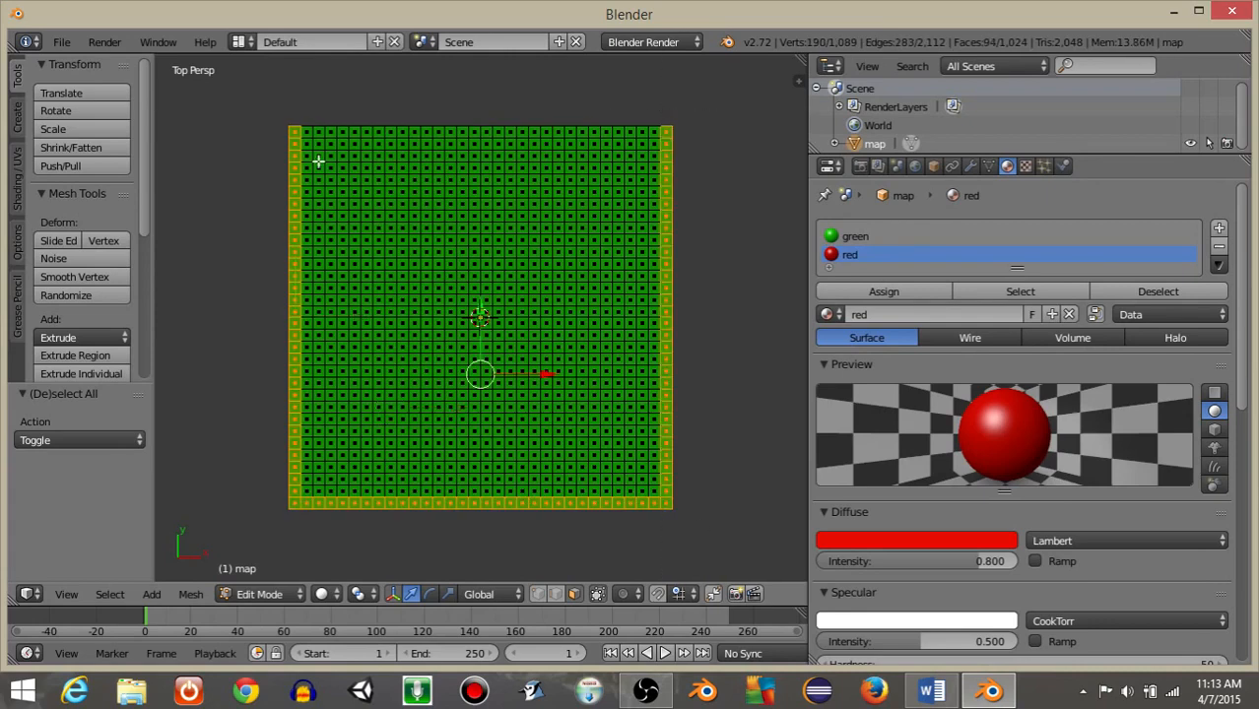
{"action": "left_click_drag", "start_coordinate": [262, 104], "coordinate": [679, 143]}
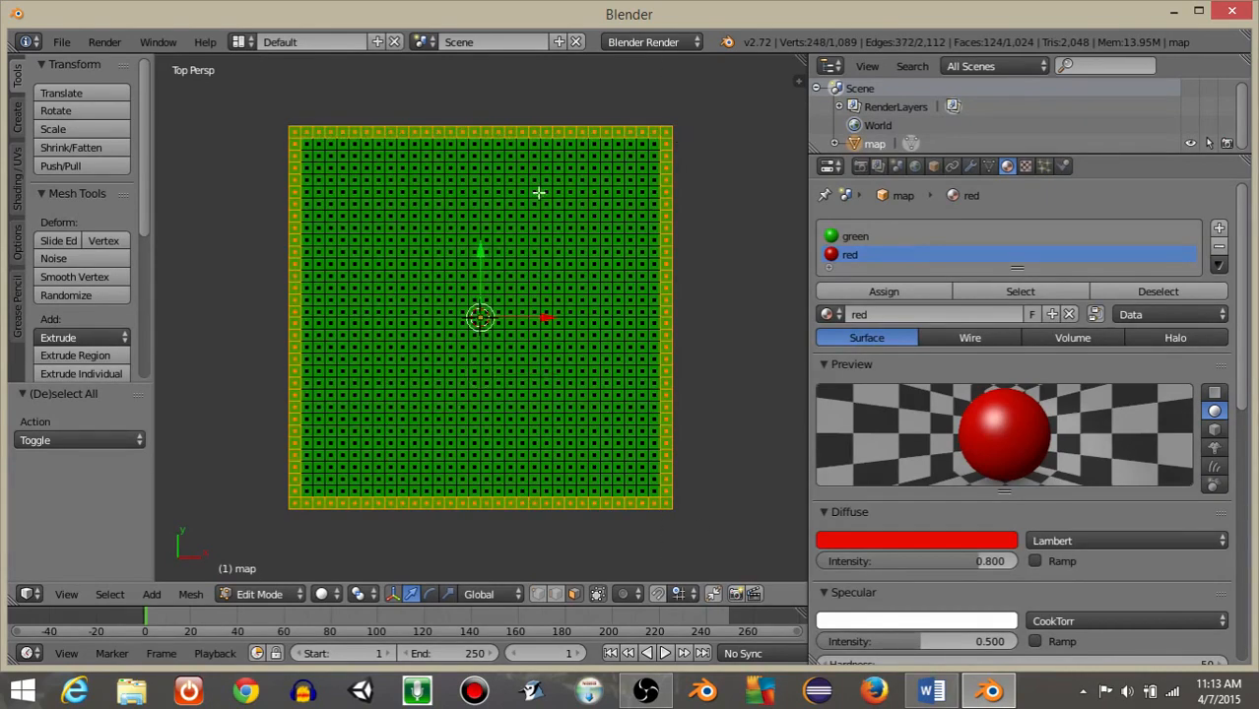
Step: Add two one-face-wide horizontal strips to the selection, running 10 and 11 faces inward from the map's left border
{"action": "key", "text": "b"}
{"action": "left_click_drag", "start_coordinate": [276, 193], "coordinate": [422, 211]}
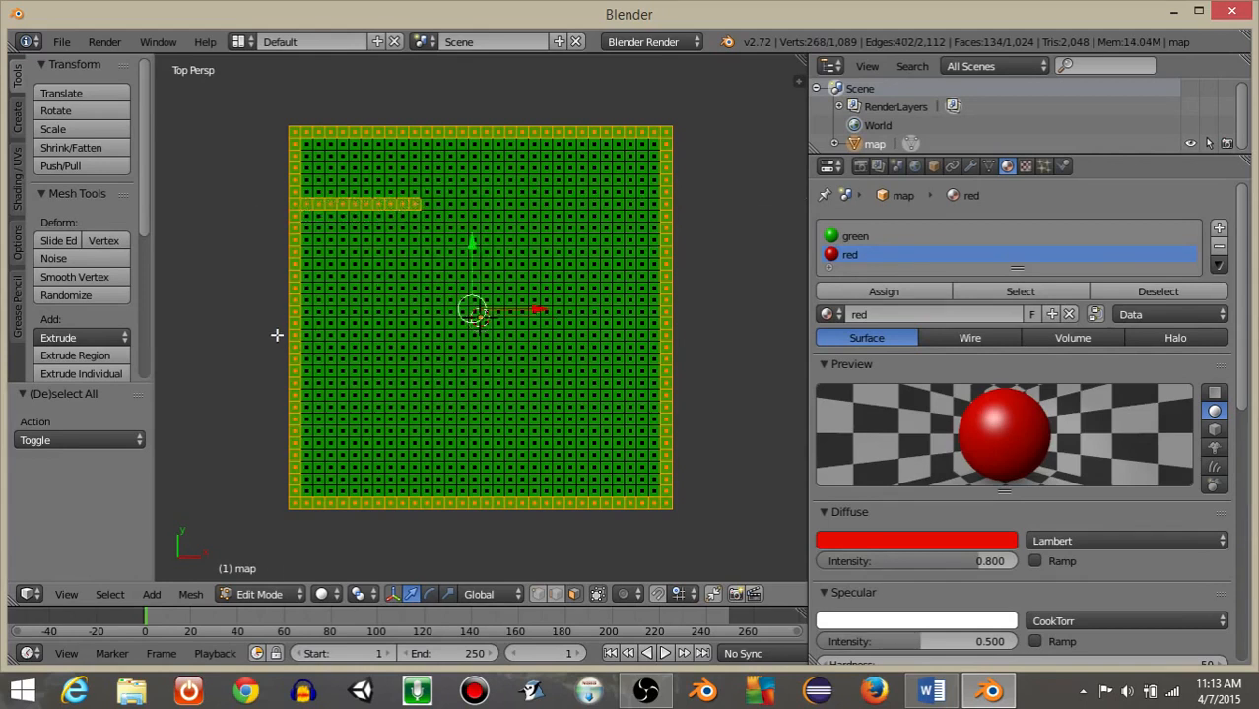
{"action": "key", "text": "b"}
{"action": "left_click_drag", "start_coordinate": [276, 335], "coordinate": [439, 340]}
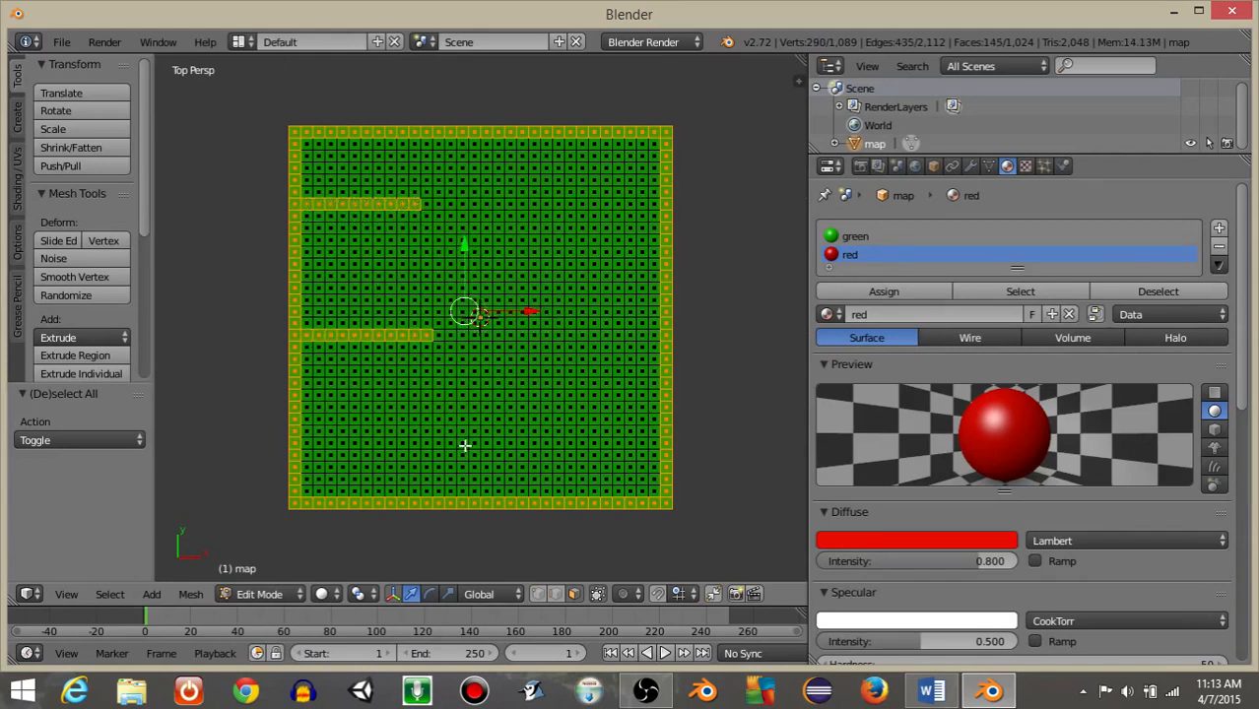
Step: Add to the selection a 9-face vertical strip from the bottom border, a 16-face strip from the right border, and an 8-face branch off the vertical strip
{"action": "key", "text": "b"}
{"action": "left_click_drag", "start_coordinate": [514, 528], "coordinate": [510, 390]}
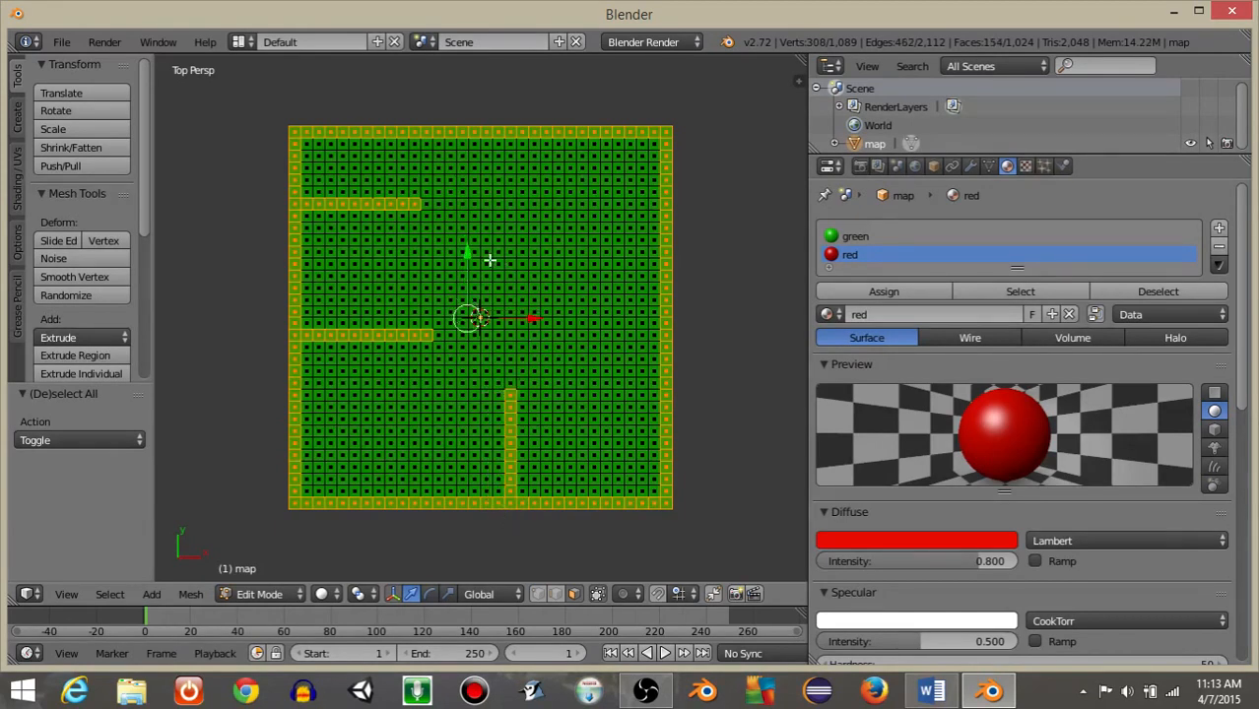
{"action": "key", "text": "b"}
{"action": "left_click_drag", "start_coordinate": [468, 260], "coordinate": [668, 267]}
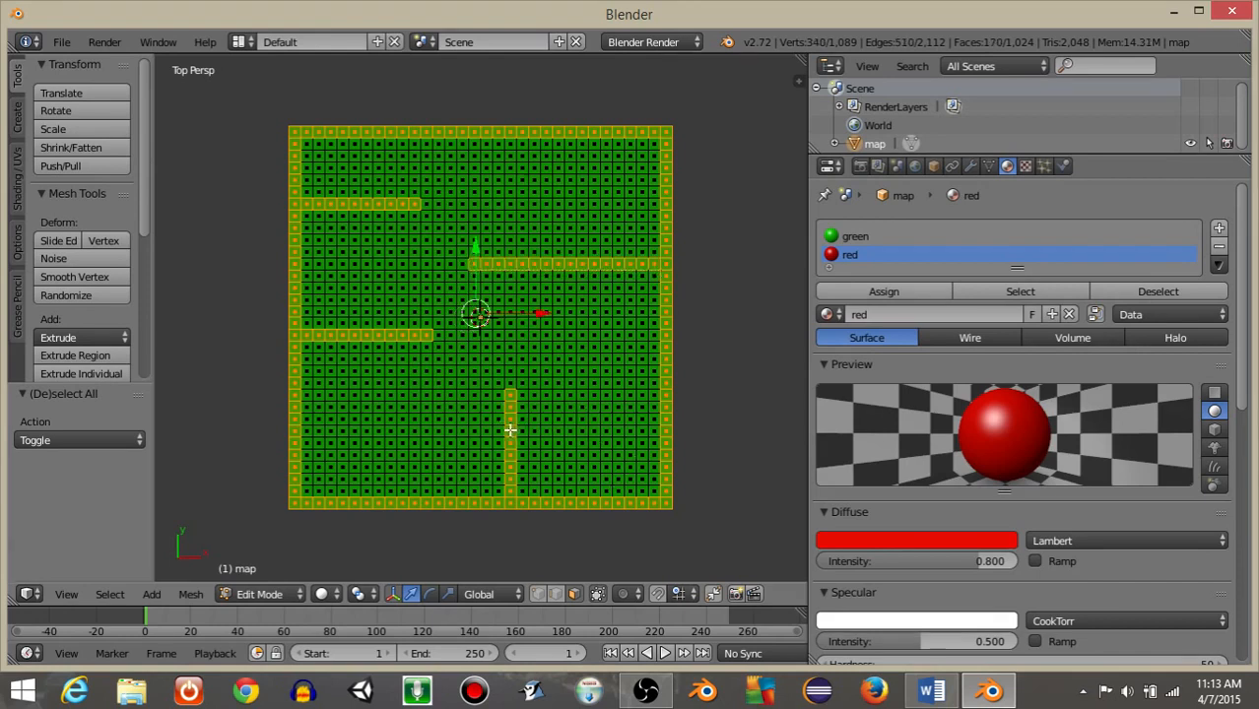
{"action": "key", "text": "b"}
{"action": "left_click_drag", "start_coordinate": [510, 429], "coordinate": [612, 431]}
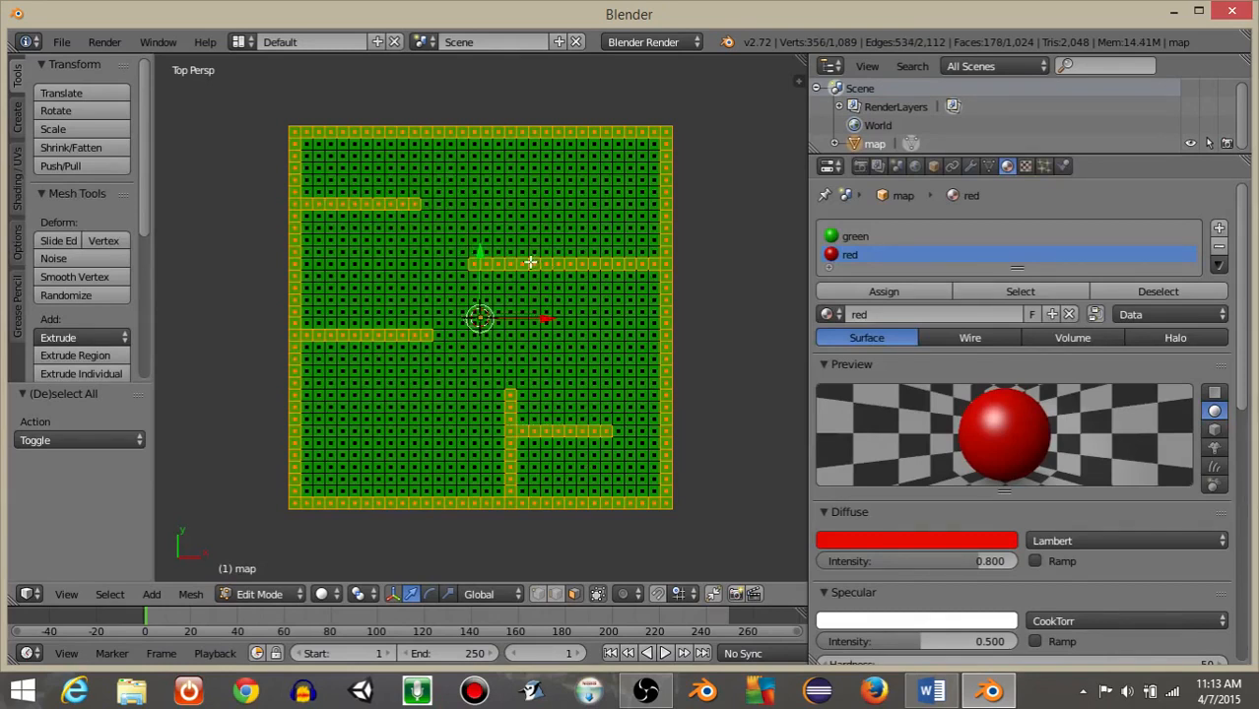
Step: Add a 7-face vertical strip above the upper-right horizontal strip to the selection and assign the red material to all selected faces
{"action": "key", "text": "b"}
{"action": "left_click_drag", "start_coordinate": [533, 266], "coordinate": [533, 175]}
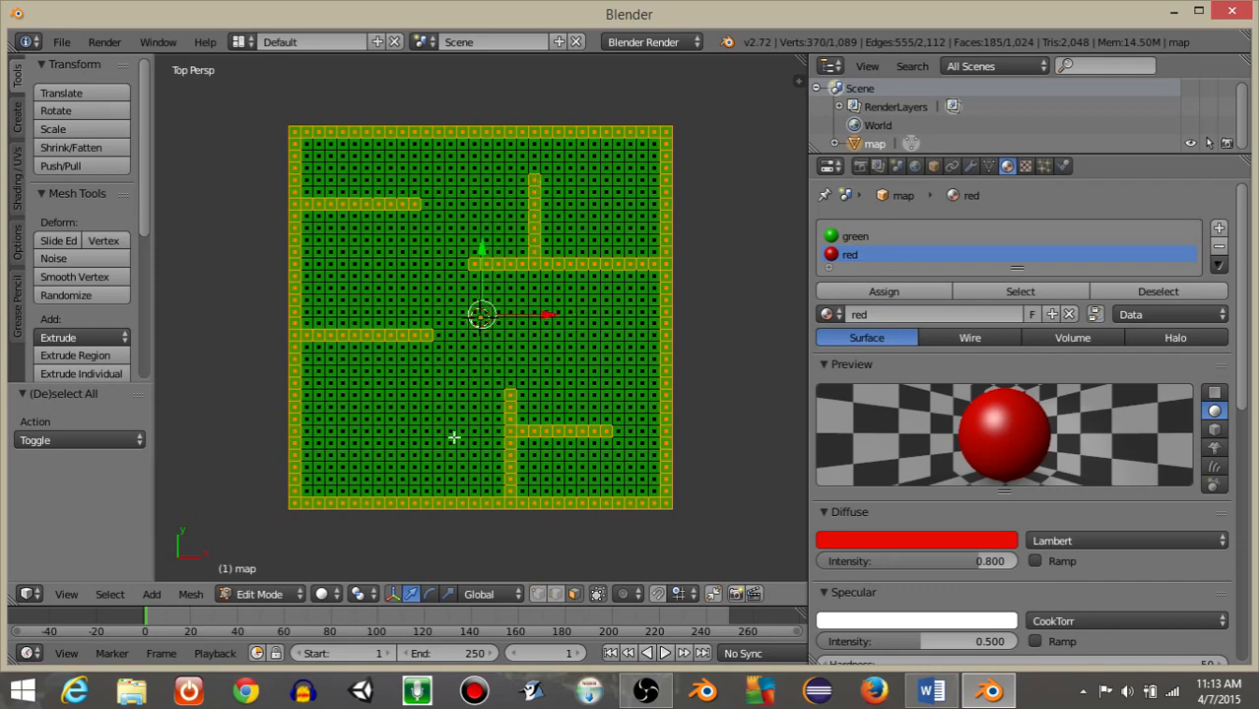
{"action": "middle_click_drag", "start_coordinate": [587, 413], "coordinate": [555, 328]}
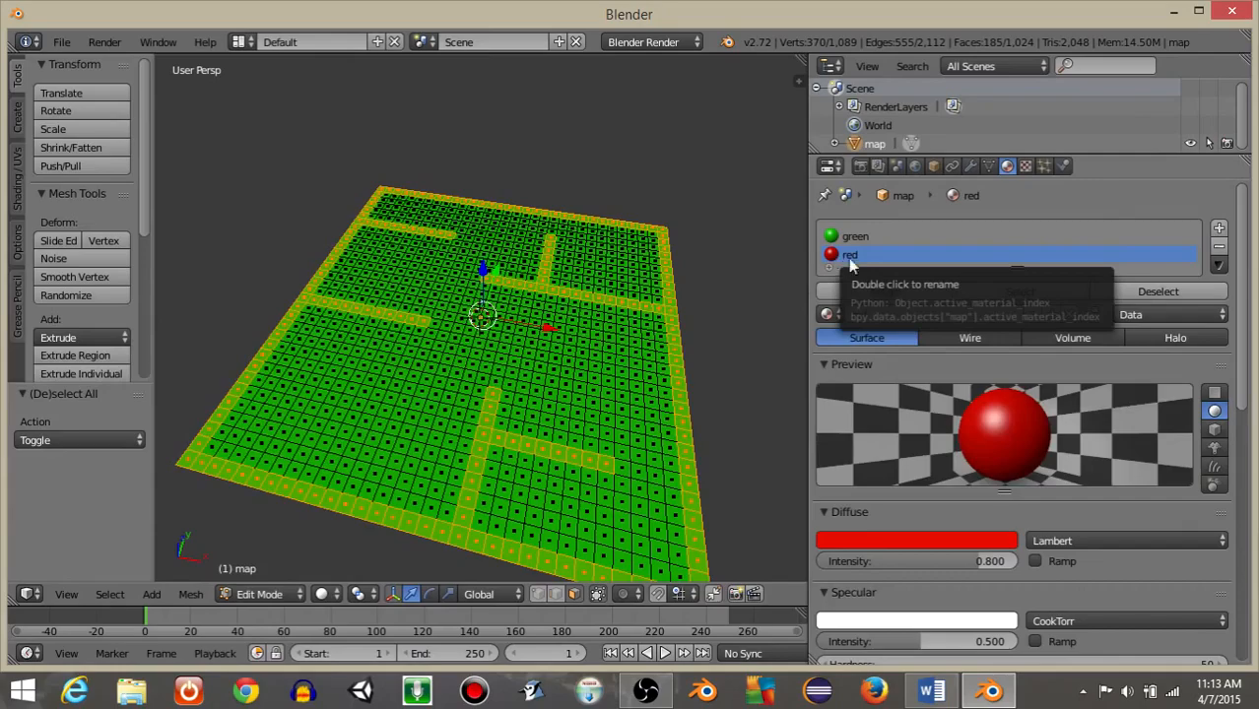
{"action": "left_click", "coordinate": [863, 286]}
Step: Extrude the selected red faces upward about 6.83 units to raise the map's walls
{"action": "middle_click_drag", "start_coordinate": [562, 413], "coordinate": [514, 366]}
{"action": "scroll", "coordinate": [521, 365], "scroll_direction": "up", "scroll_amount": 1}
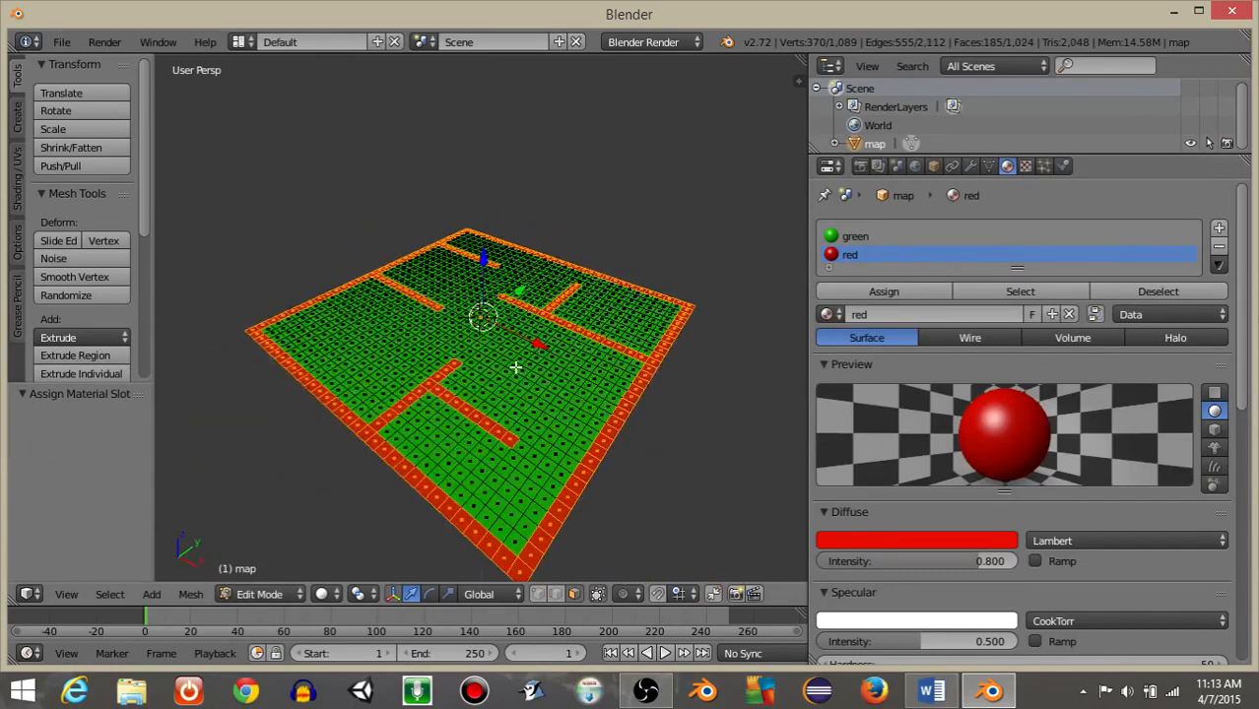
{"action": "key", "text": "e"}
{"action": "left_click", "coordinate": [540, 320]}
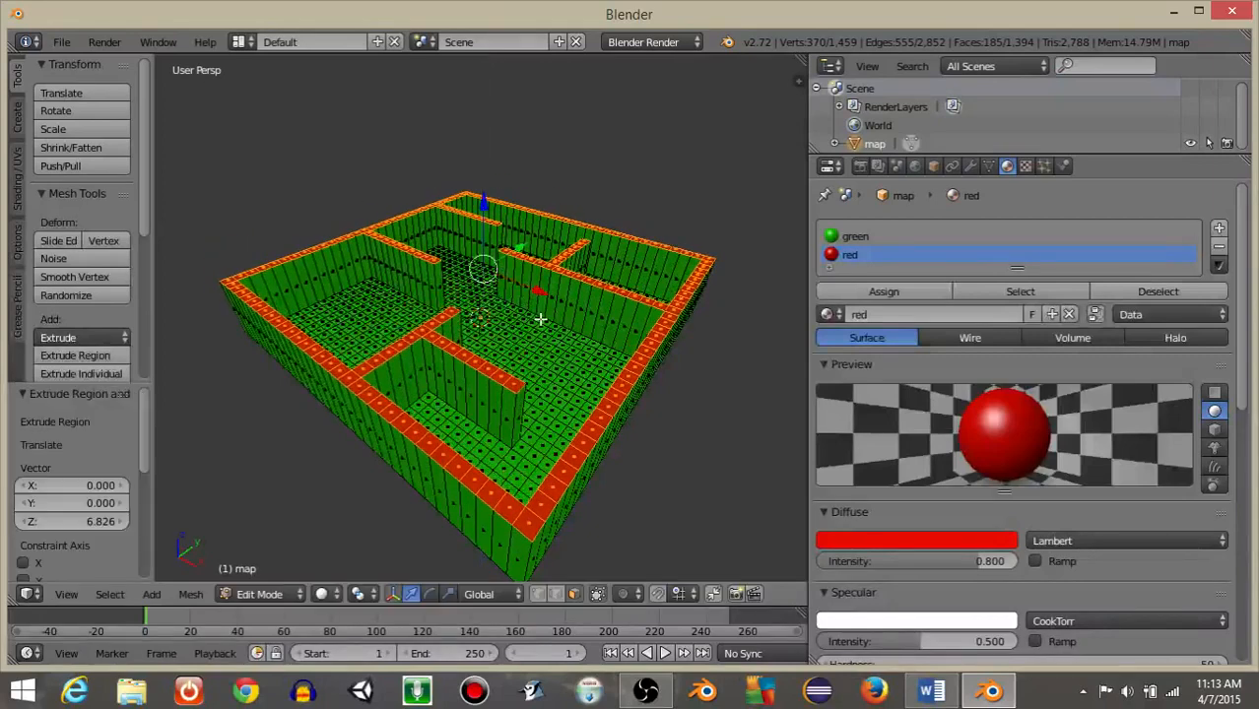
Step: Return the map to Object Mode in top view and briefly test-run the game
{"action": "key", "text": "KP_7"}
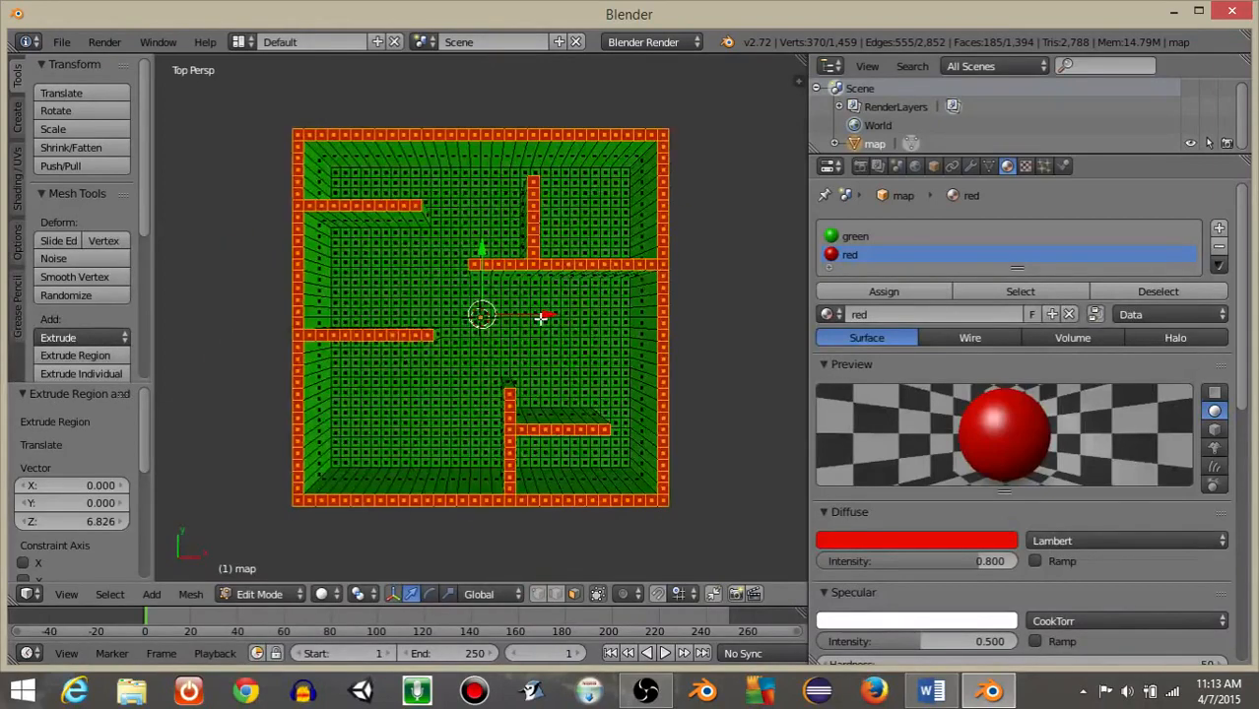
{"action": "left_click", "coordinate": [256, 593]}
{"action": "left_click", "coordinate": [258, 572]}
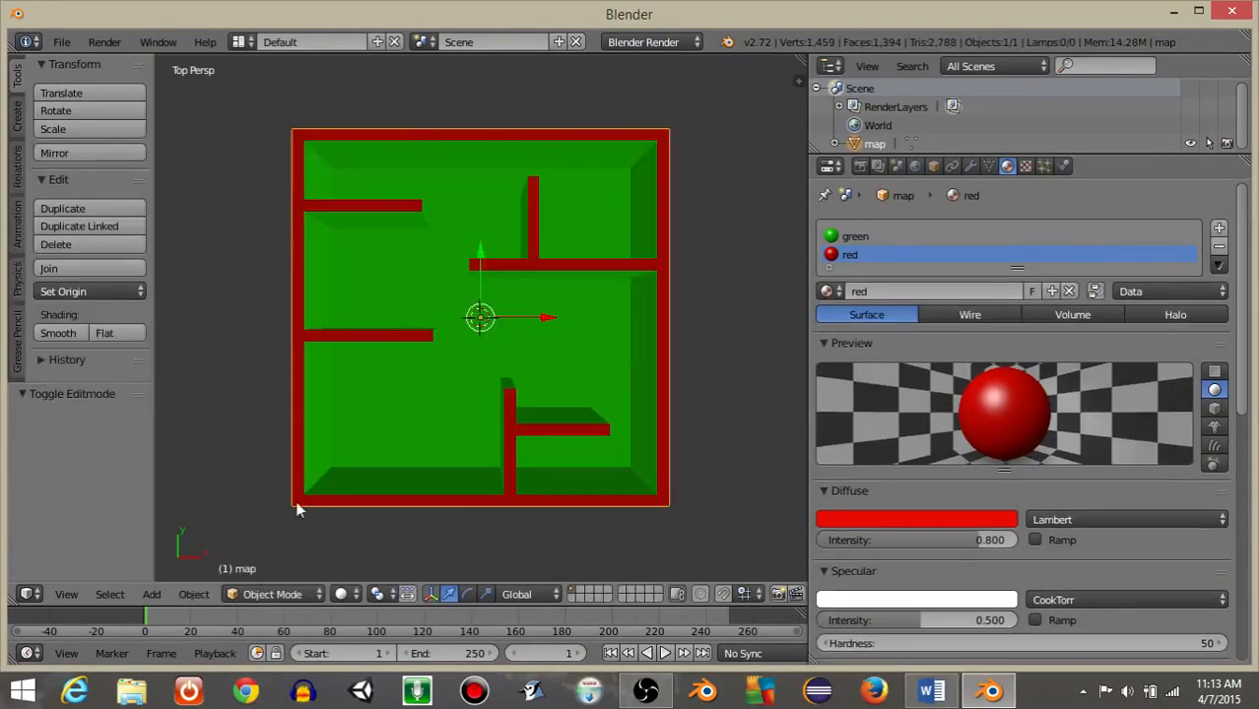
{"action": "key", "text": "p"}
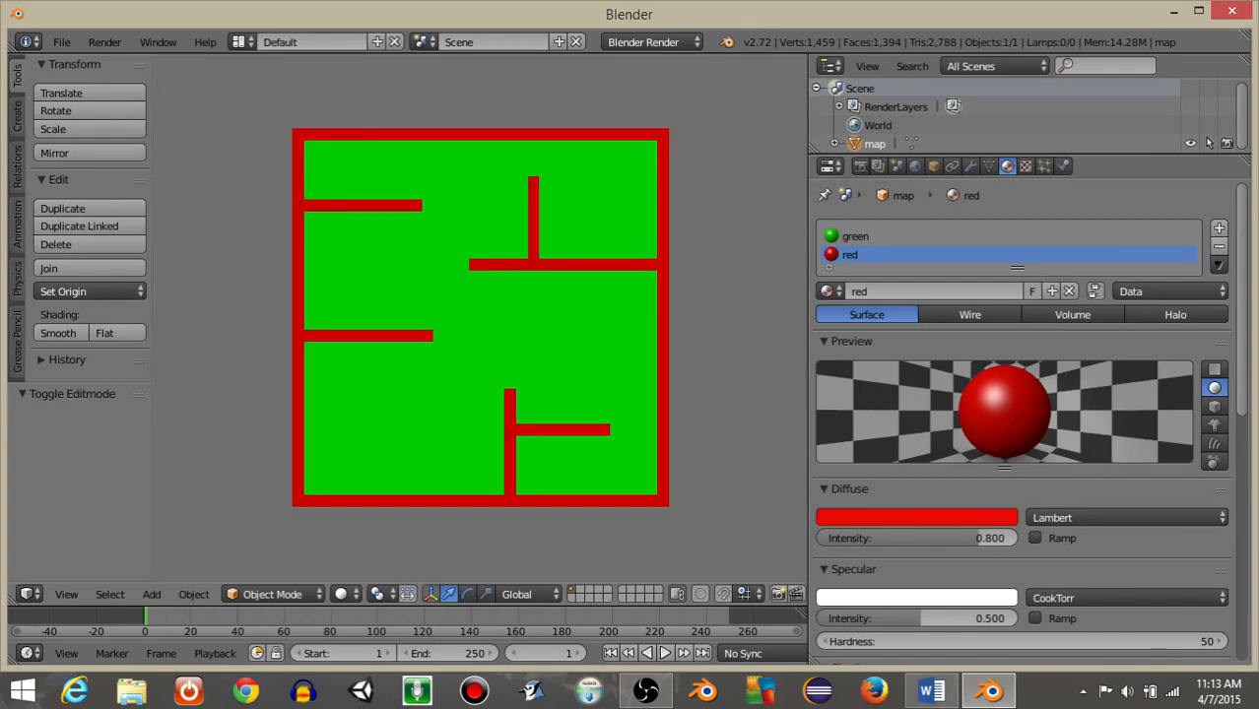
{"action": "key", "text": "Escape"}
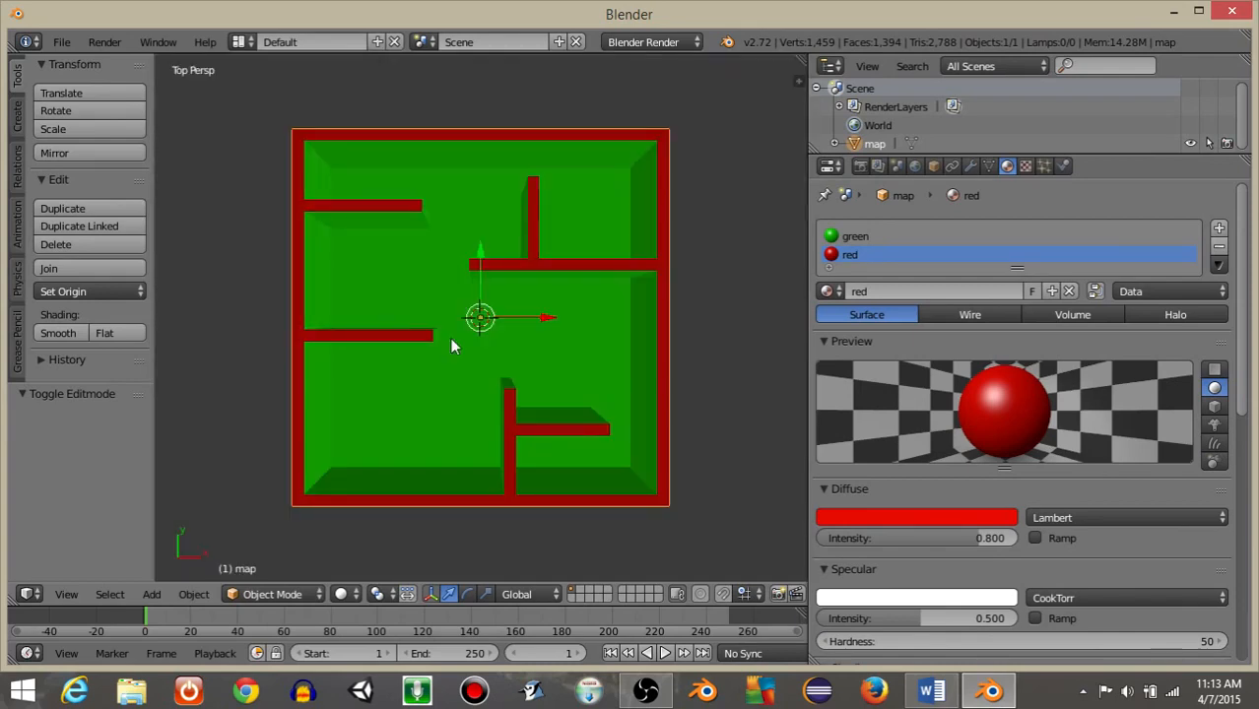
Step: Switch to the Game Logic screen layout and set the engine to Blender Game
{"action": "left_click", "coordinate": [243, 43]}
{"action": "left_click", "coordinate": [281, 144]}
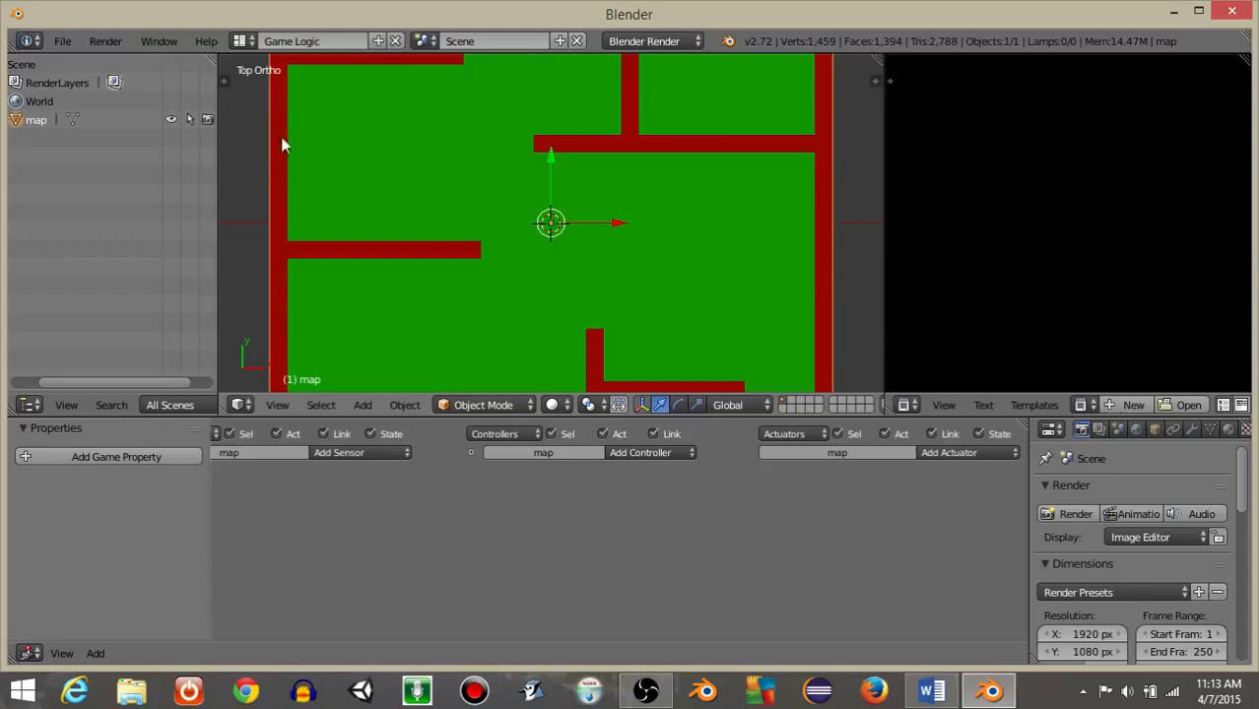
{"action": "left_click", "coordinate": [654, 41]}
{"action": "left_click", "coordinate": [651, 84]}
{"action": "scroll", "coordinate": [522, 223], "scroll_direction": "down", "scroll_amount": 3}
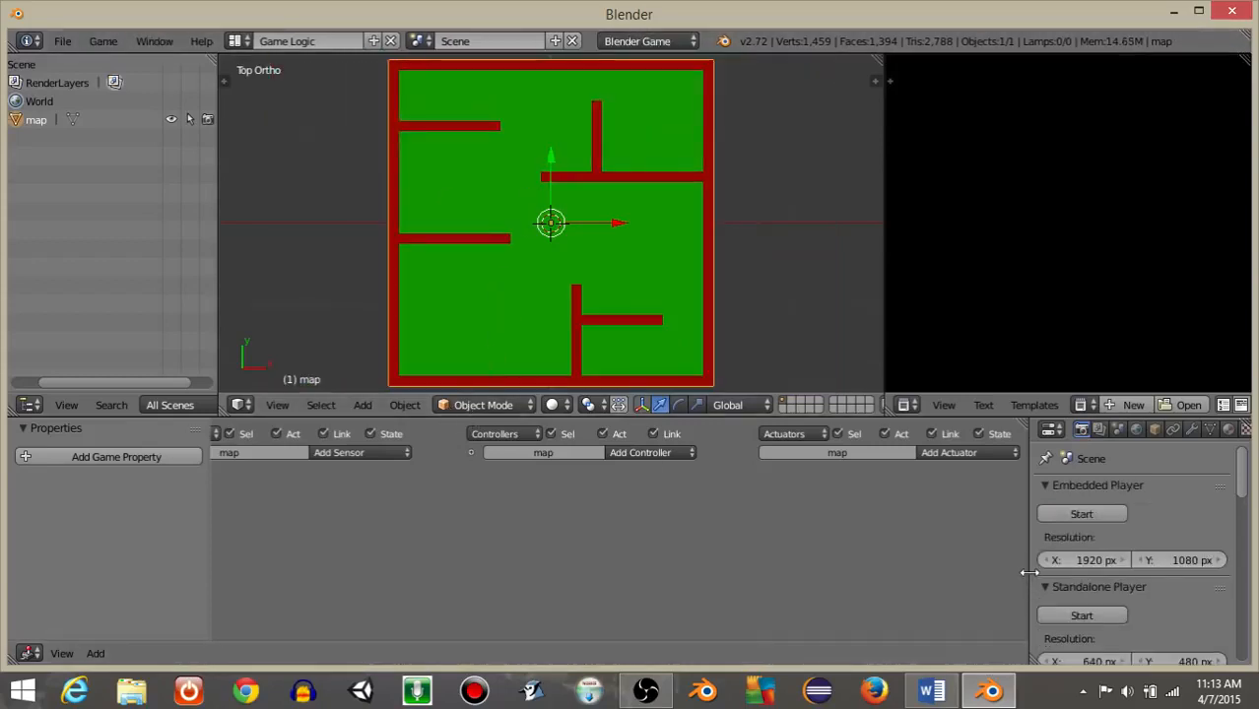
Step: Build a navigation mesh from the map in the scene settings, keeping the default parameters
{"action": "left_click_drag", "start_coordinate": [1026, 577], "coordinate": [729, 554]}
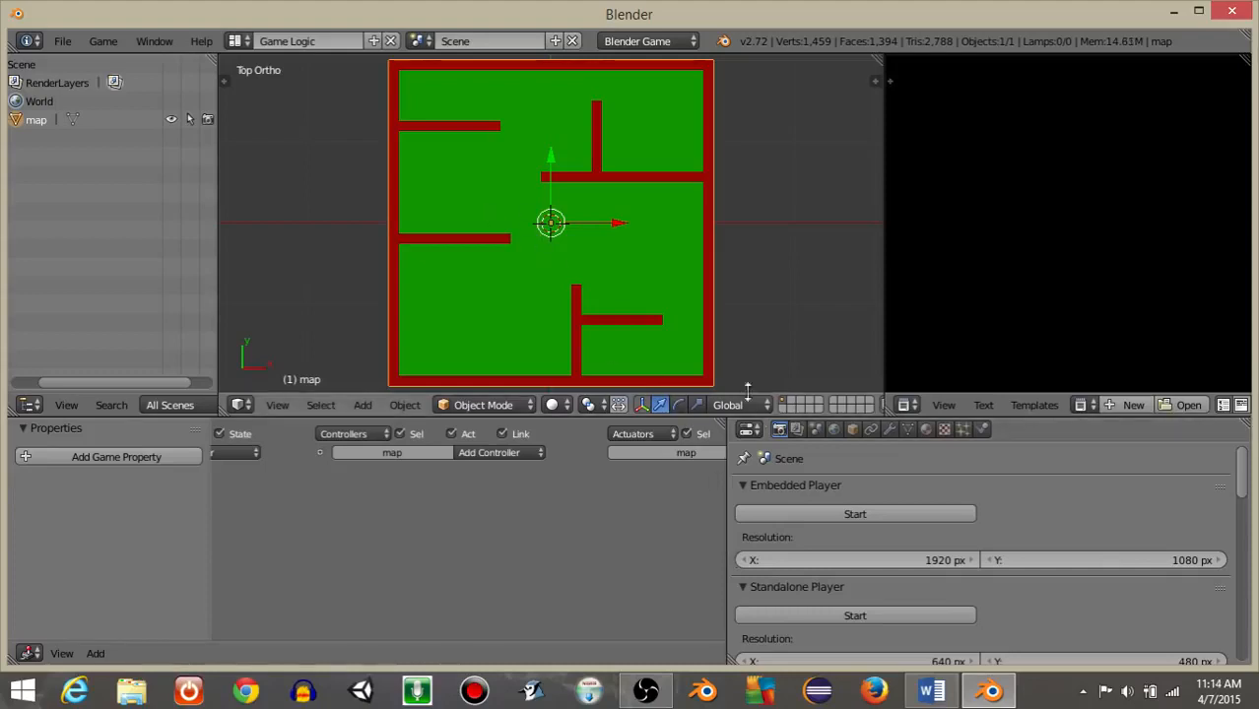
{"action": "left_click", "coordinate": [814, 430]}
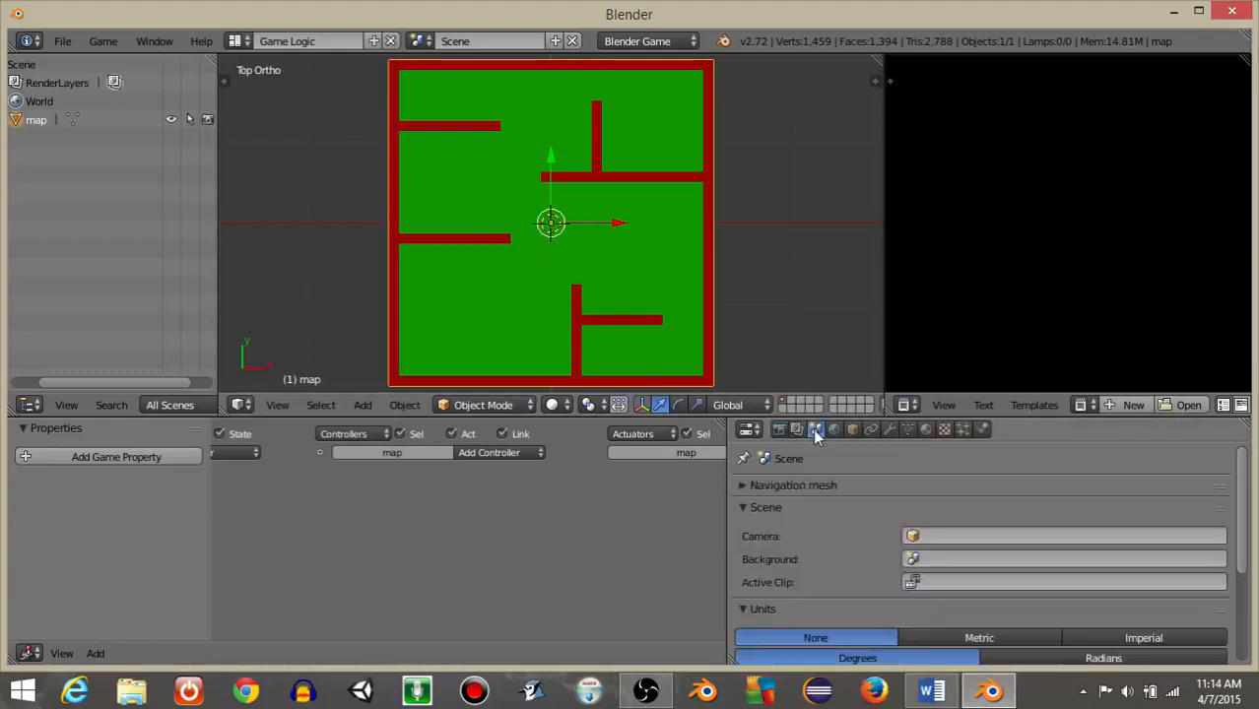
{"action": "left_click", "coordinate": [754, 486]}
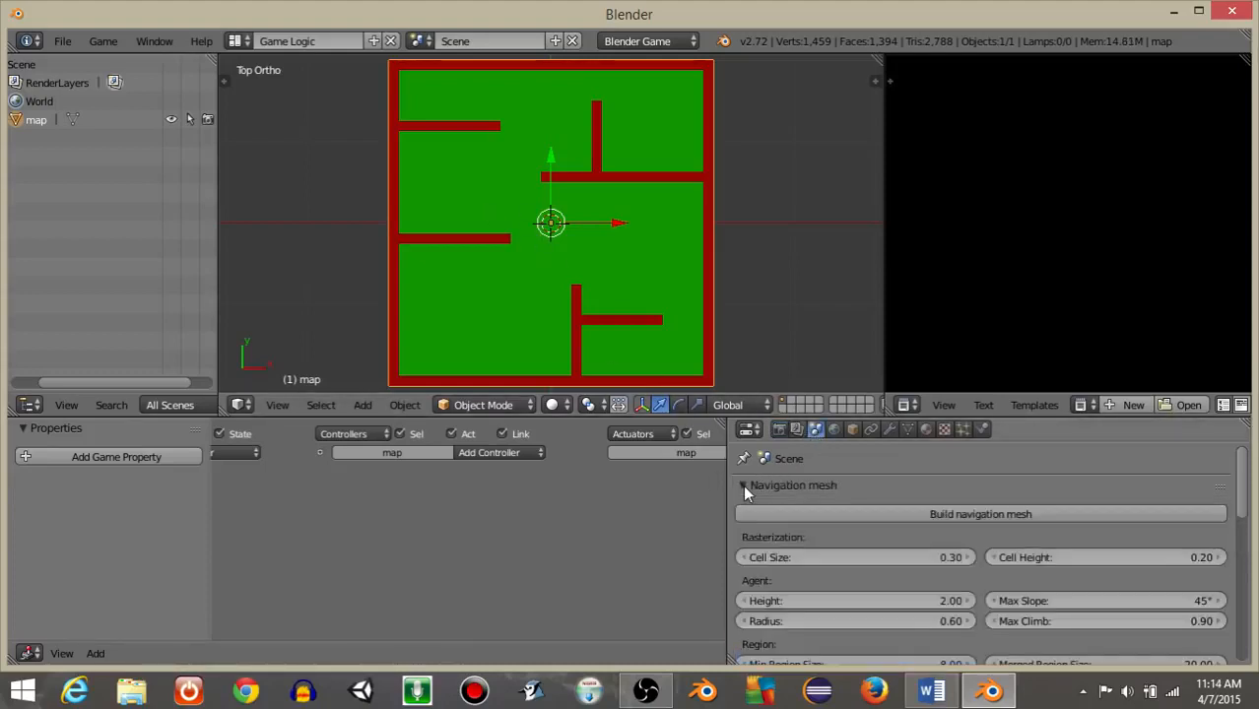
{"action": "left_click", "coordinate": [790, 514]}
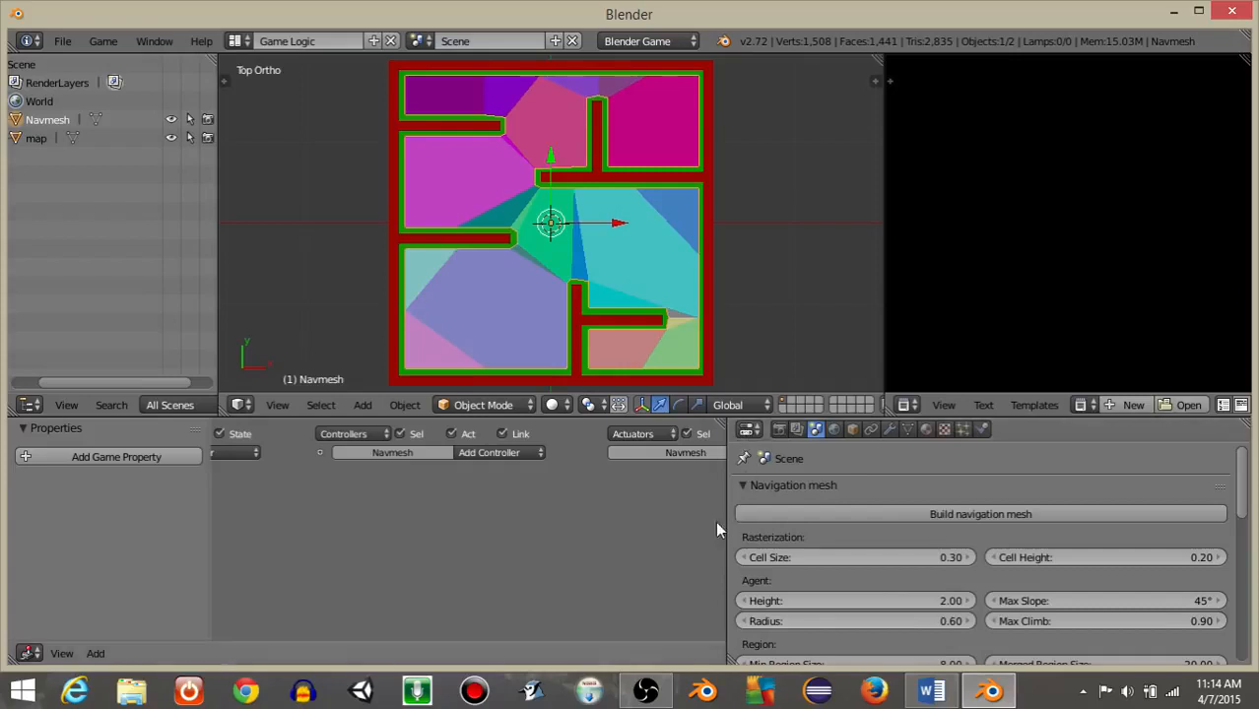
{"action": "left_click_drag", "start_coordinate": [727, 520], "coordinate": [870, 517]}
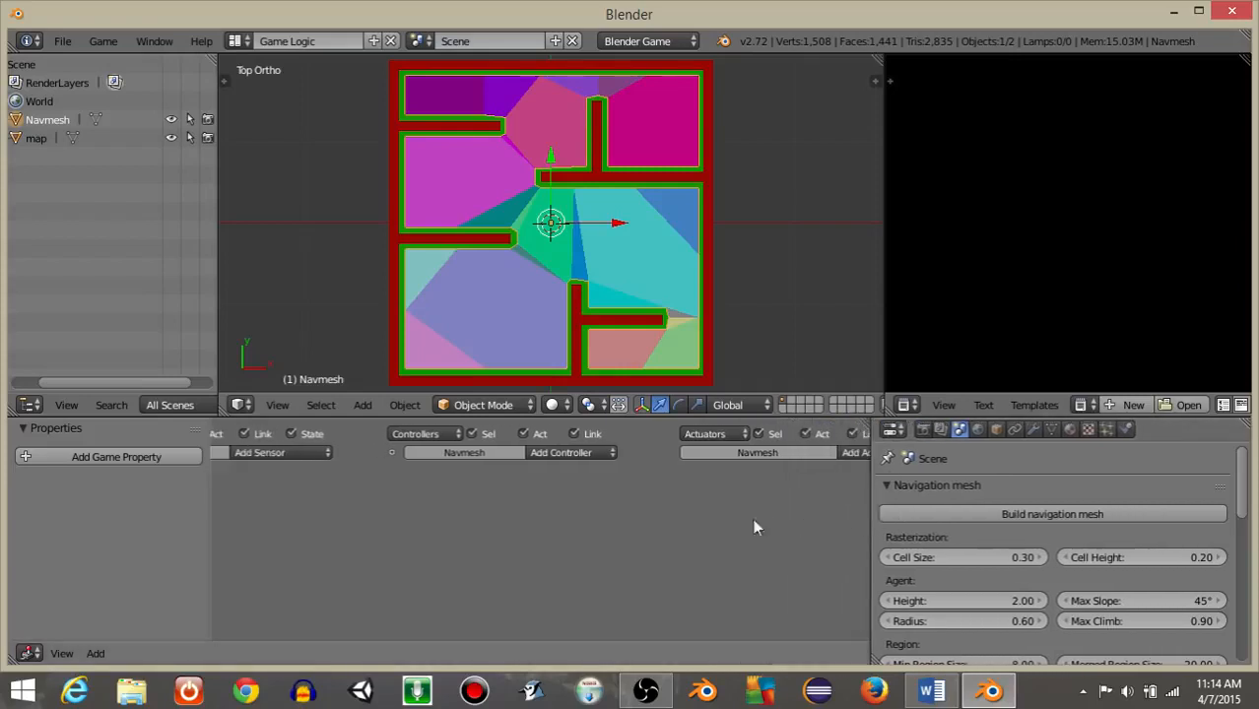
{"action": "middle_click_drag", "start_coordinate": [428, 572], "coordinate": [568, 573]}
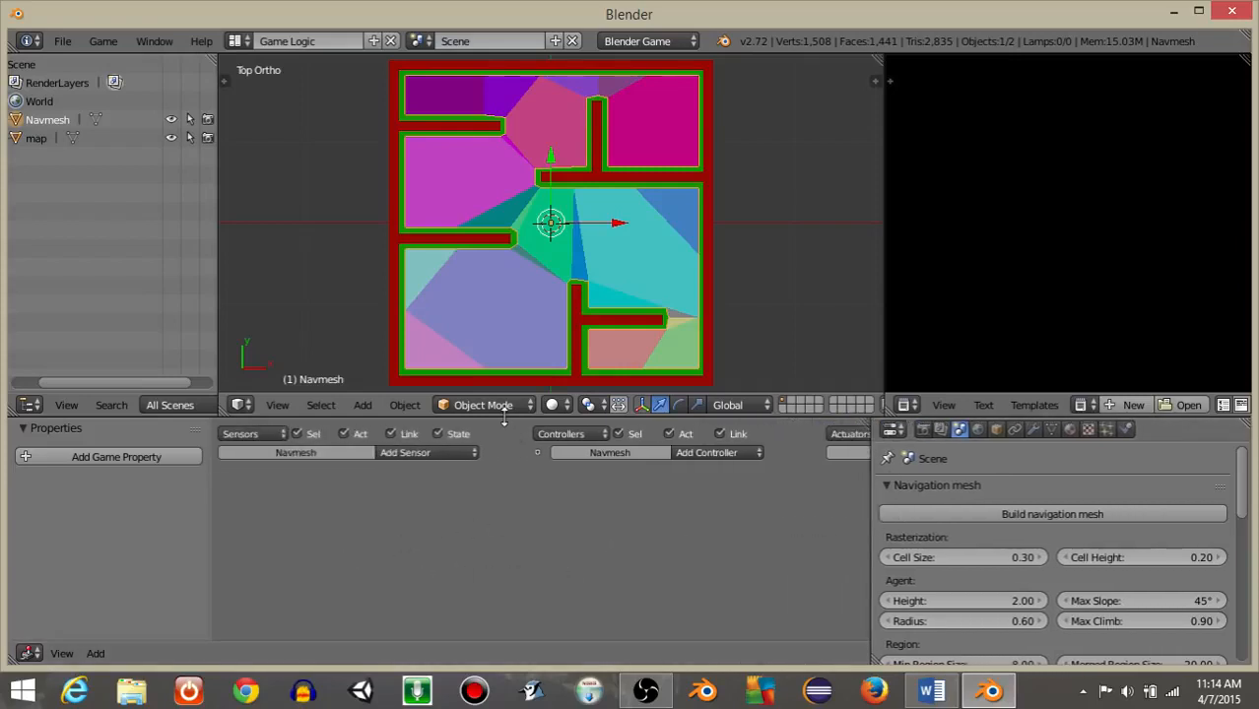
Step: Add a cube at the map's centre and raise it along Z to about 2.55
{"action": "left_click_drag", "start_coordinate": [511, 417], "coordinate": [512, 482]}
{"action": "middle_click_drag", "start_coordinate": [486, 387], "coordinate": [541, 275]}
{"action": "scroll", "coordinate": [485, 285], "scroll_direction": "up", "scroll_amount": 3}
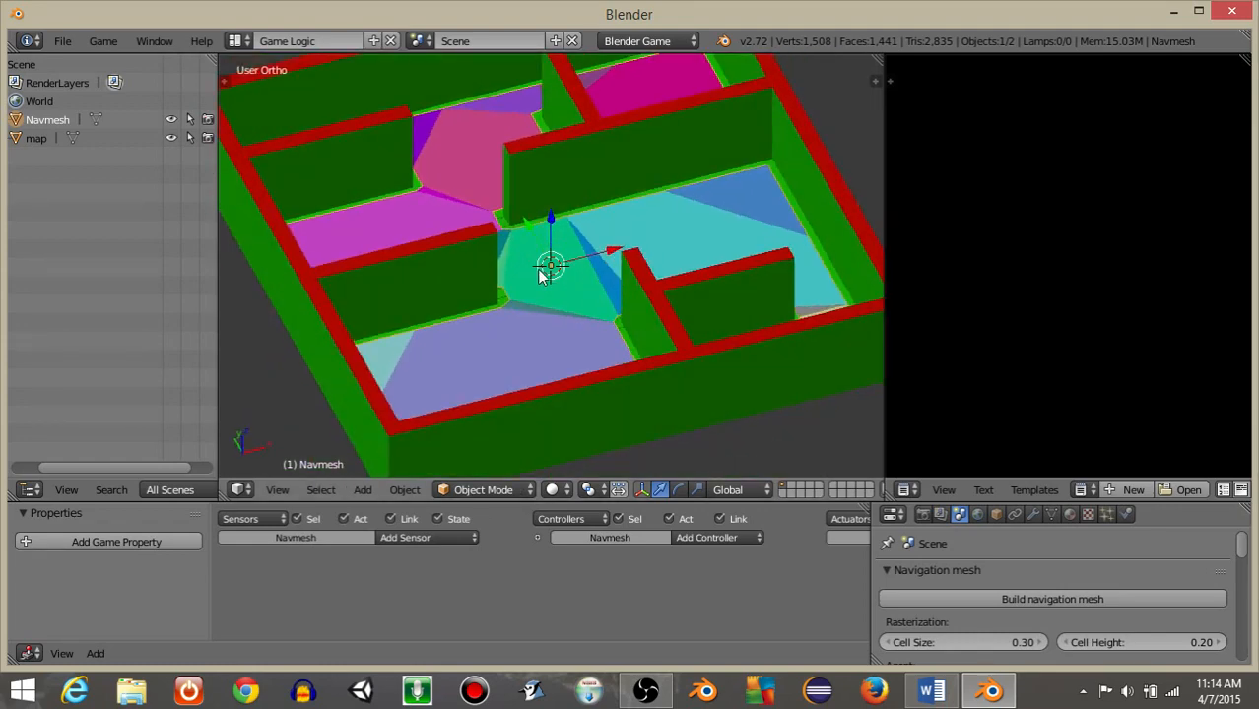
{"action": "key", "text": "space"}
{"action": "type", "text": "add"}
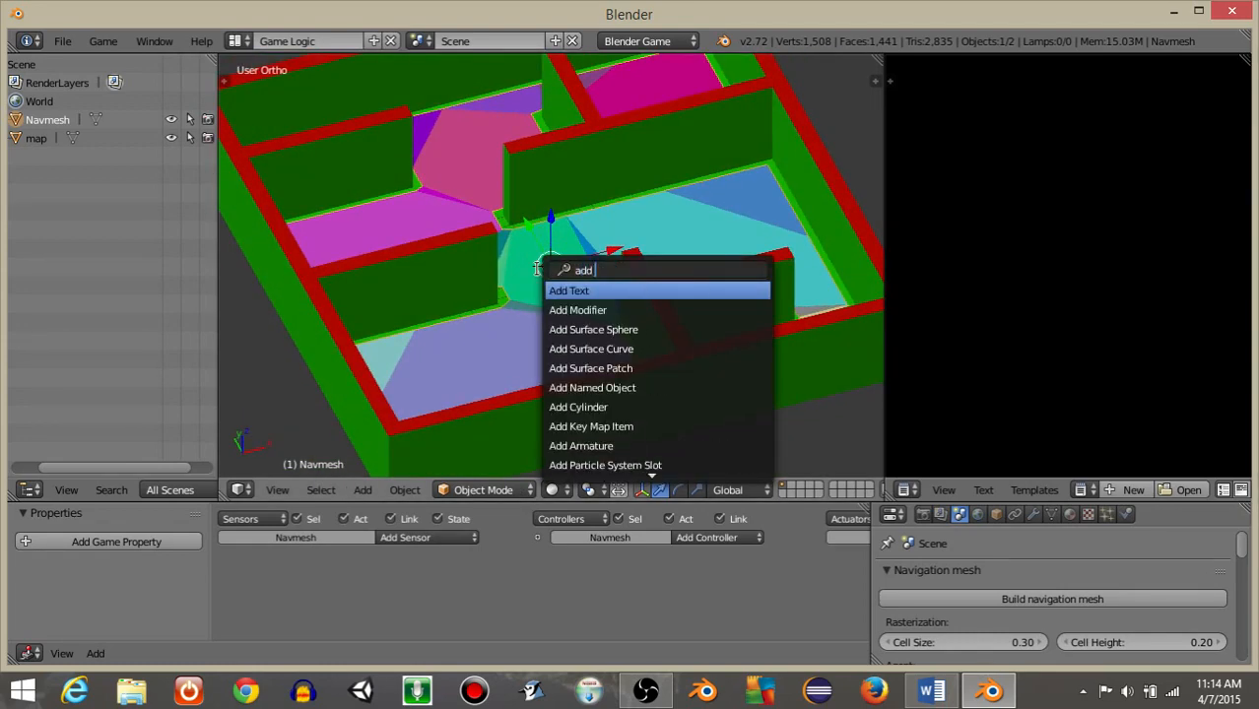
{"action": "type", "text": " cube"}
{"action": "key", "text": "Return"}
{"action": "key", "text": "g"}
{"action": "key", "text": "z"}
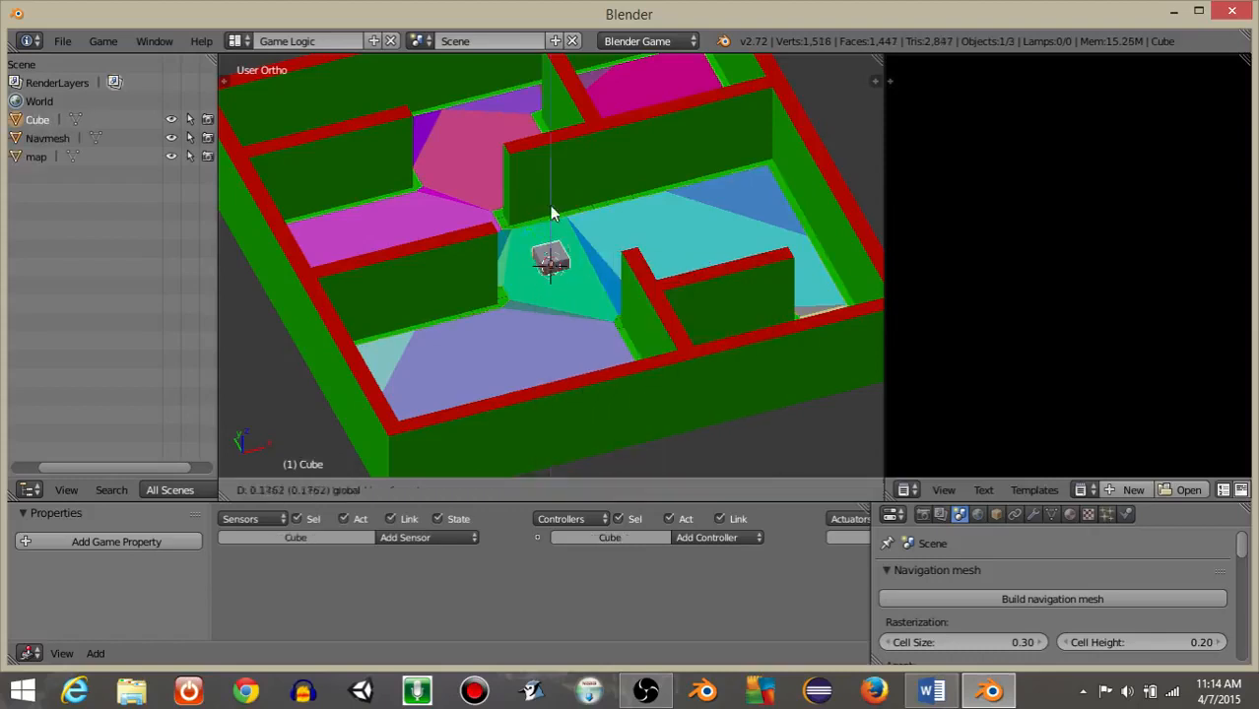
{"action": "left_click", "coordinate": [548, 195]}
Step: Rename the new cube as enemy
{"action": "key", "text": "KP_7"}
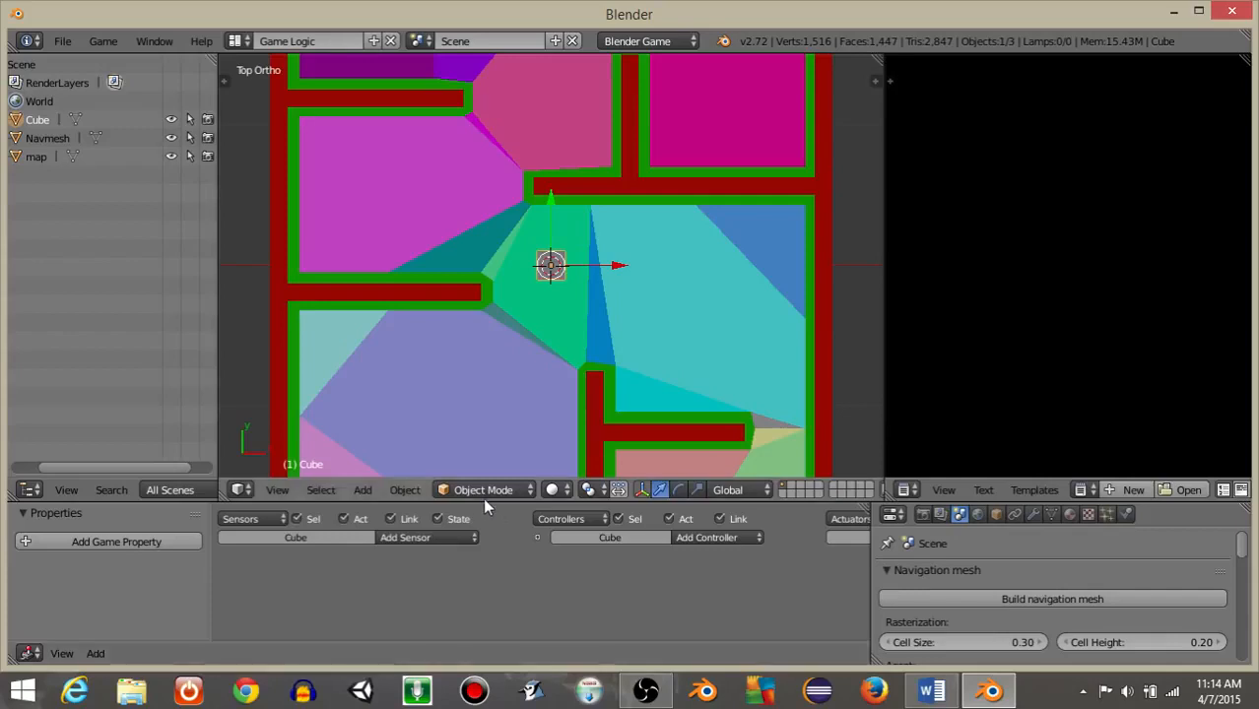
{"action": "left_click_drag", "start_coordinate": [482, 478], "coordinate": [480, 351]}
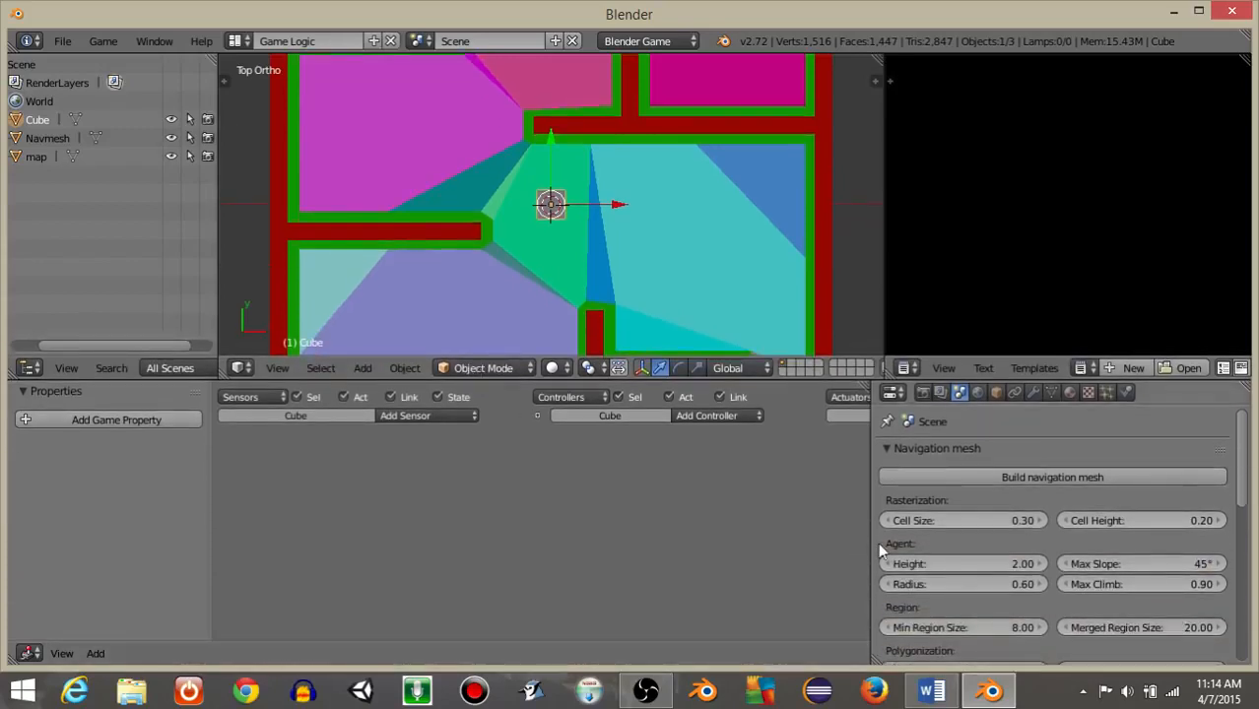
{"action": "left_click_drag", "start_coordinate": [869, 551], "coordinate": [719, 551]}
{"action": "left_click", "coordinate": [841, 392]}
{"action": "left_click", "coordinate": [790, 455]}
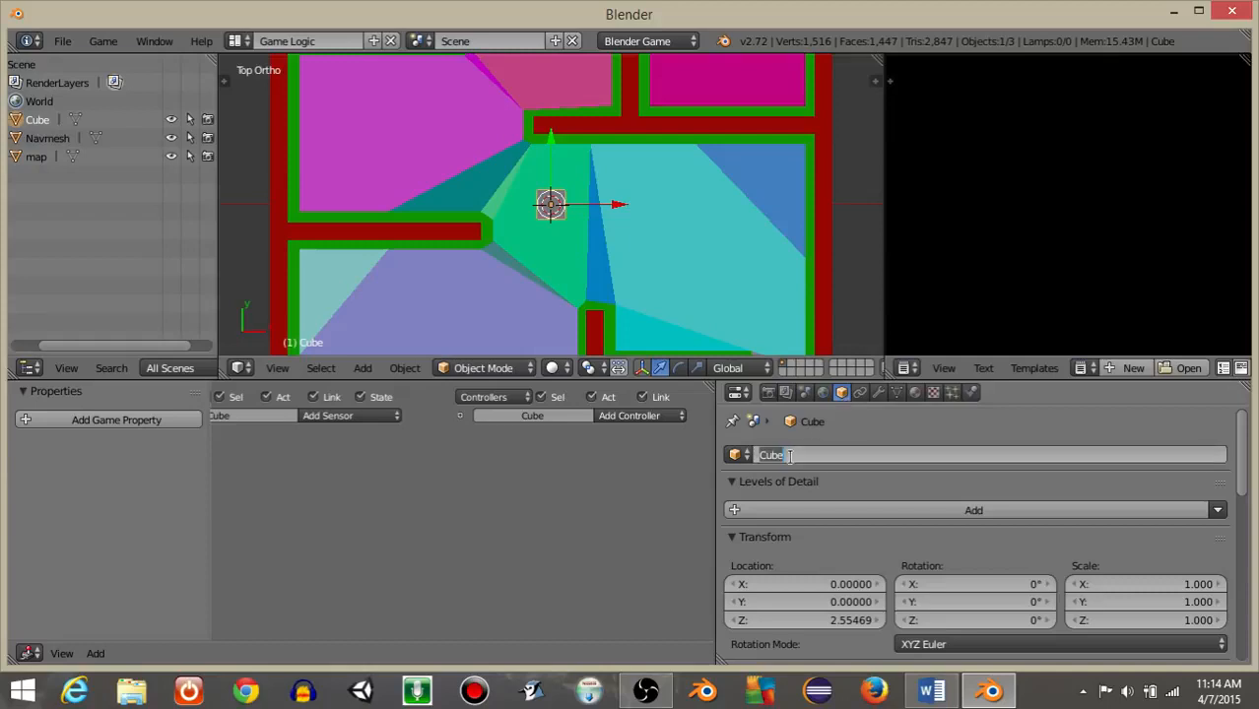
{"action": "type", "text": "enem"}
{"action": "key", "text": "Return"}
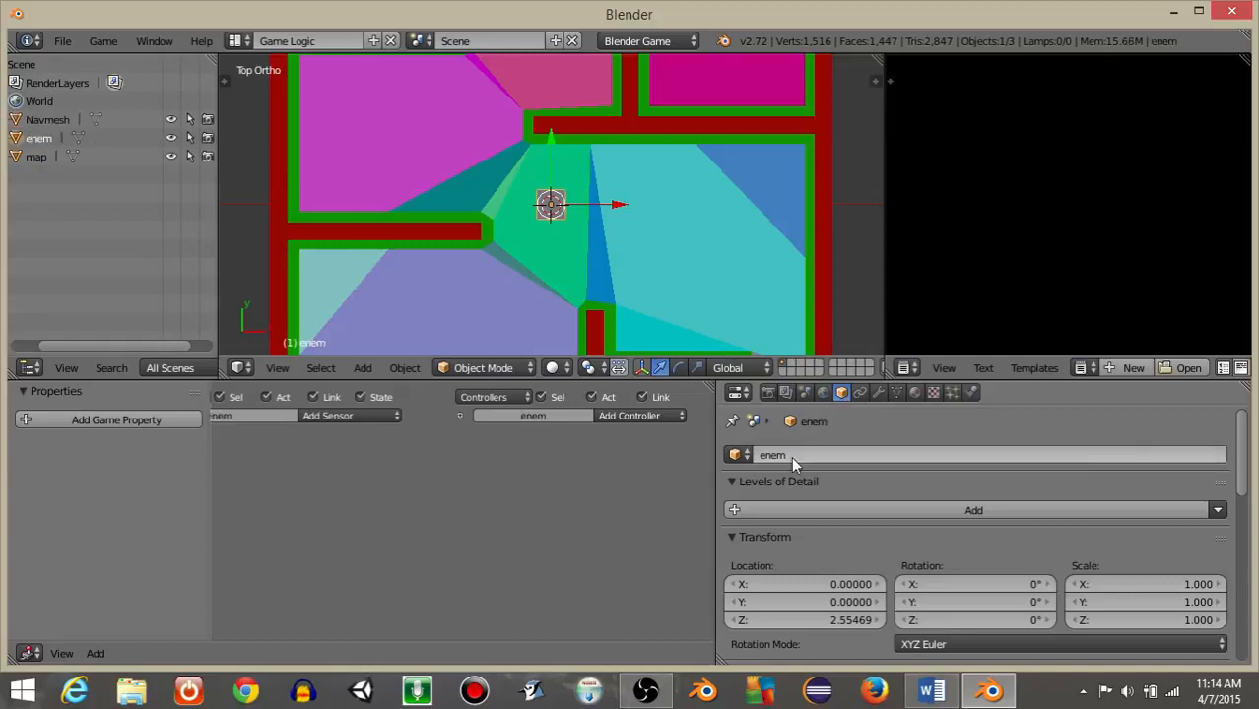
{"action": "left_click", "coordinate": [791, 456]}
{"action": "type", "text": "y"}
{"action": "key", "text": "Return"}
Step: Set the enemy cube's physics type to Character
{"action": "left_click", "coordinate": [971, 394]}
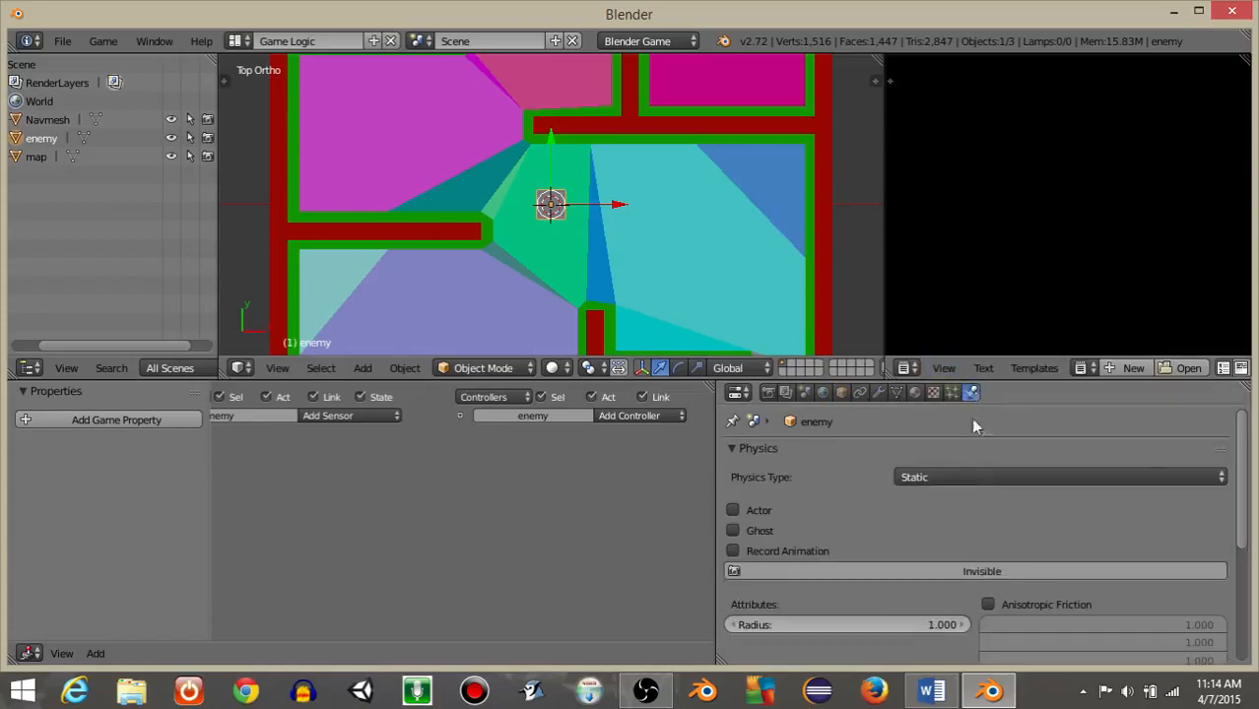
{"action": "left_click", "coordinate": [918, 476]}
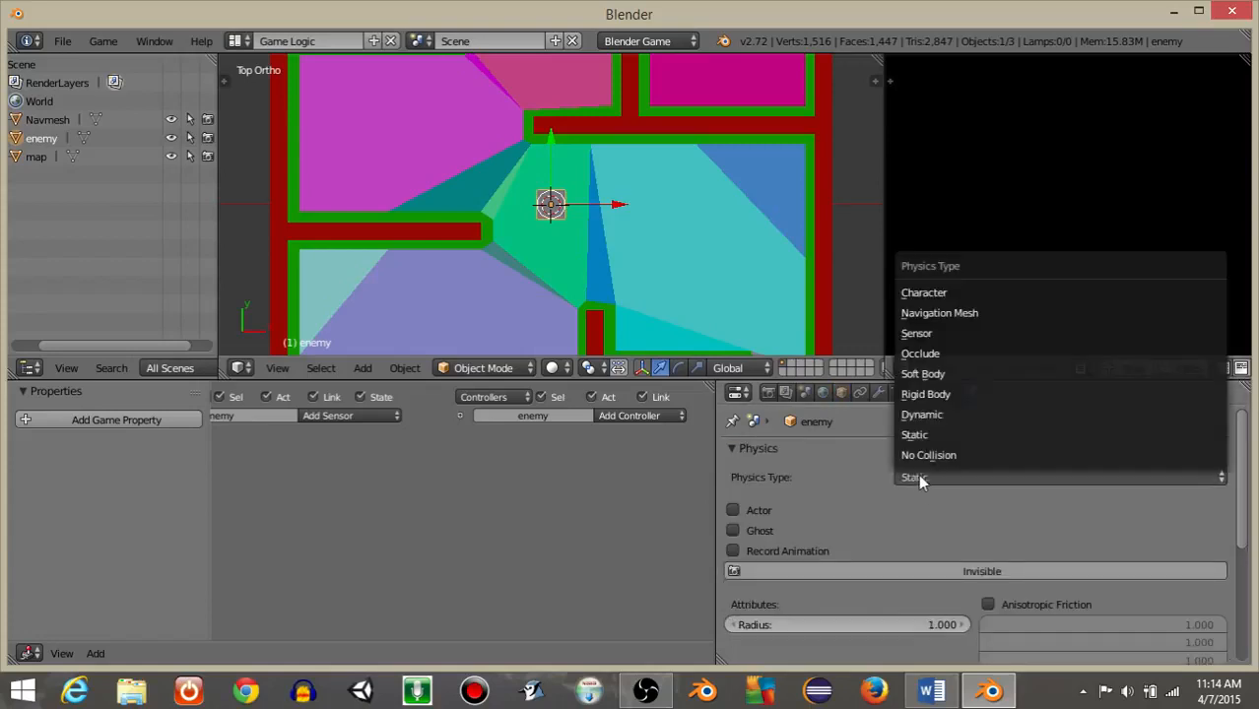
{"action": "left_click", "coordinate": [932, 295]}
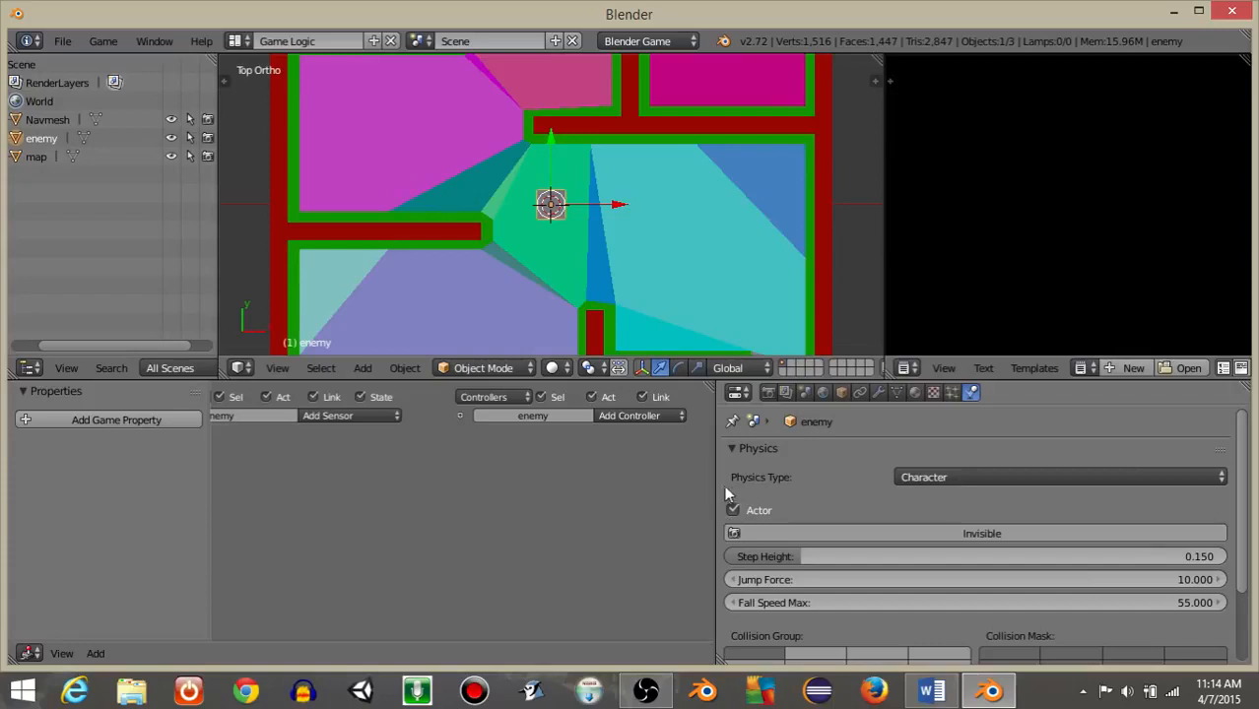
Step: Give the enemy cube a material and replace it with the existing red material
{"action": "left_click", "coordinate": [915, 393]}
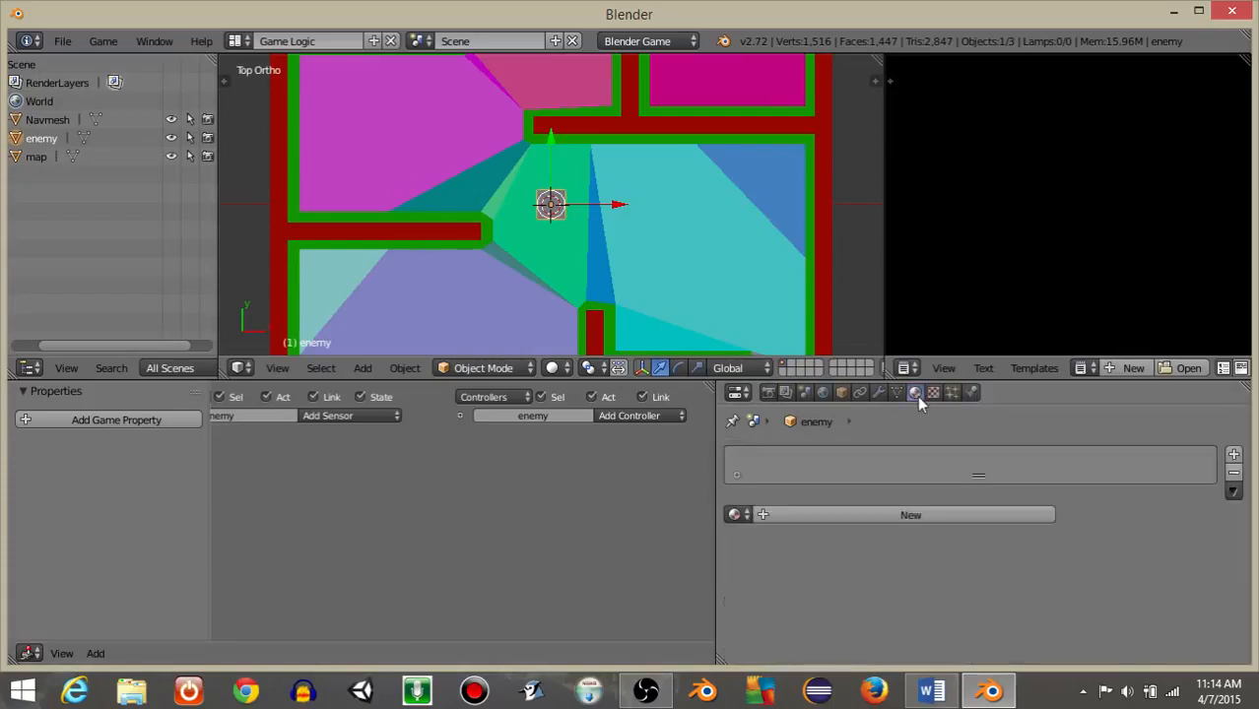
{"action": "left_click", "coordinate": [801, 514]}
{"action": "scroll", "coordinate": [826, 437], "scroll_direction": "down", "scroll_amount": 4}
{"action": "scroll", "coordinate": [779, 453], "scroll_direction": "up", "scroll_amount": 2}
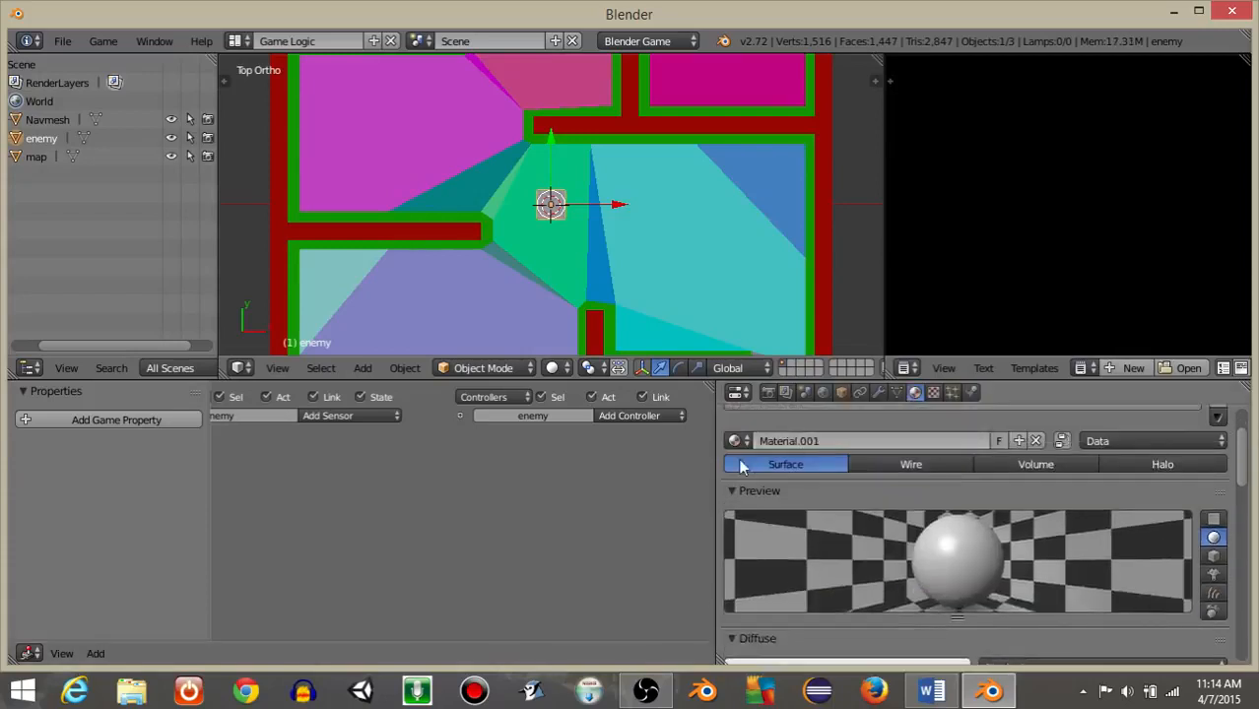
{"action": "left_click", "coordinate": [734, 440]}
{"action": "left_click", "coordinate": [761, 299]}
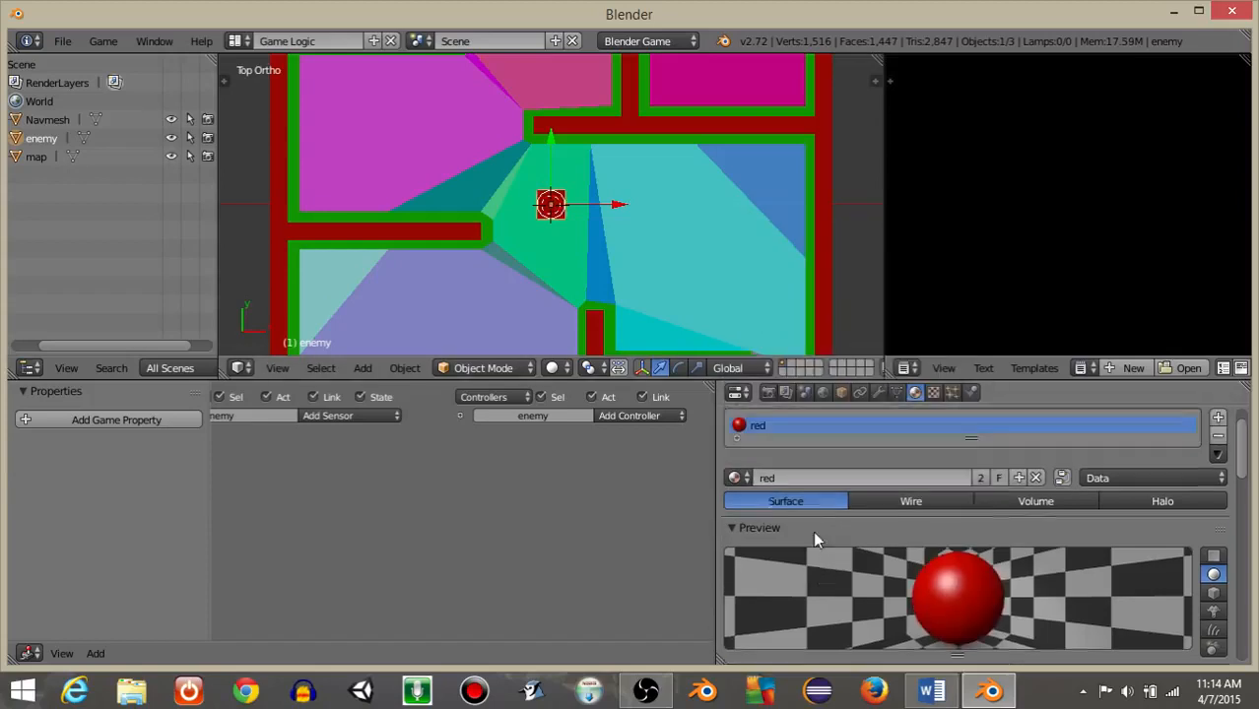
{"action": "scroll", "coordinate": [814, 537], "scroll_direction": "up", "scroll_amount": 1}
{"action": "scroll", "coordinate": [591, 223], "scroll_direction": "down", "scroll_amount": 3}
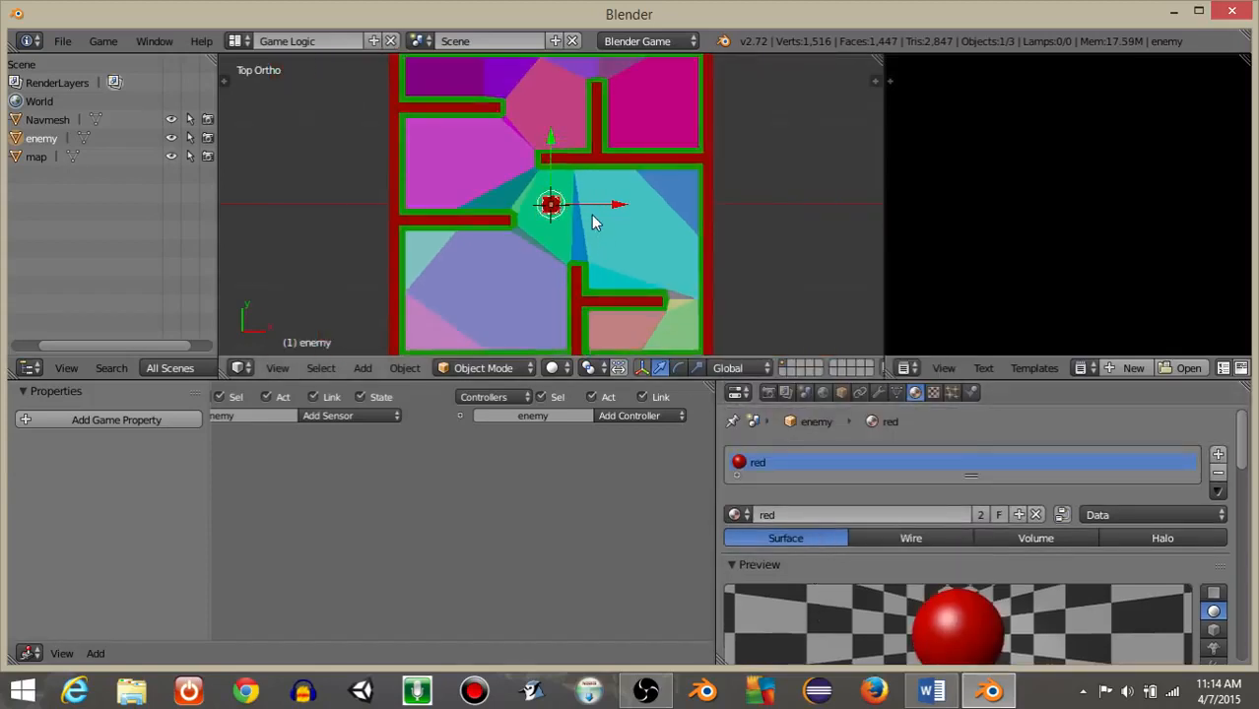
Step: Test-run the game briefly and check the enemy cube on the map in perspective and top view
{"action": "key", "text": "p"}
{"action": "key", "text": "Escape"}
{"action": "middle_click_drag", "start_coordinate": [485, 288], "coordinate": [529, 205]}
{"action": "key", "text": "KP_7"}
Step: Add a second cube and move it along Y and X into the small lower-right room of the map
{"action": "left_click_drag", "start_coordinate": [716, 497], "coordinate": [937, 498]}
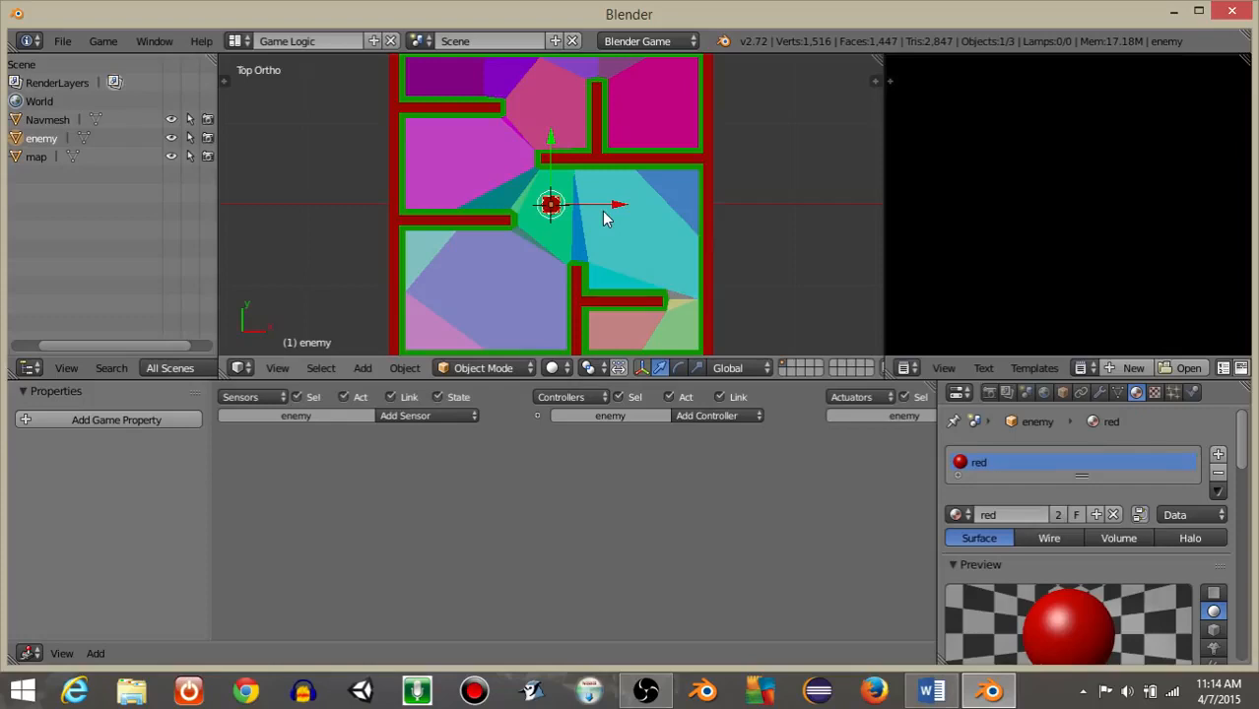
{"action": "left_click_drag", "start_coordinate": [596, 379], "coordinate": [591, 456]}
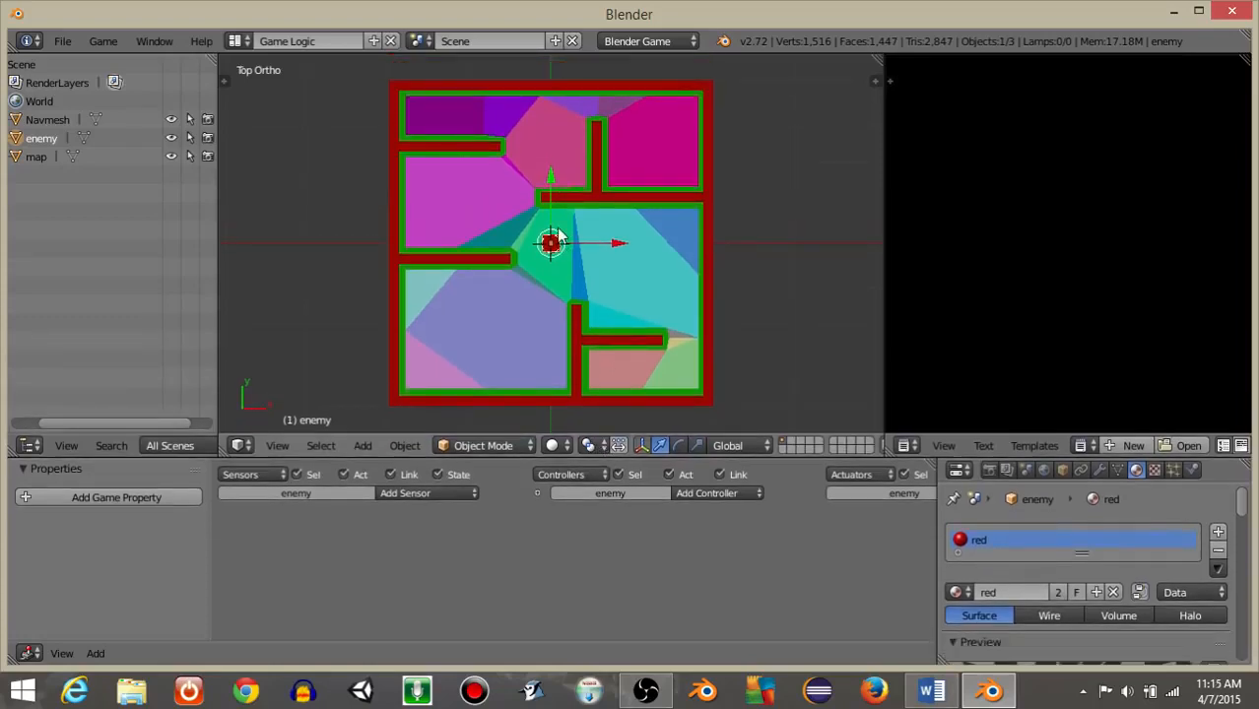
{"action": "key", "text": "space"}
{"action": "type", "text": "addcube"}
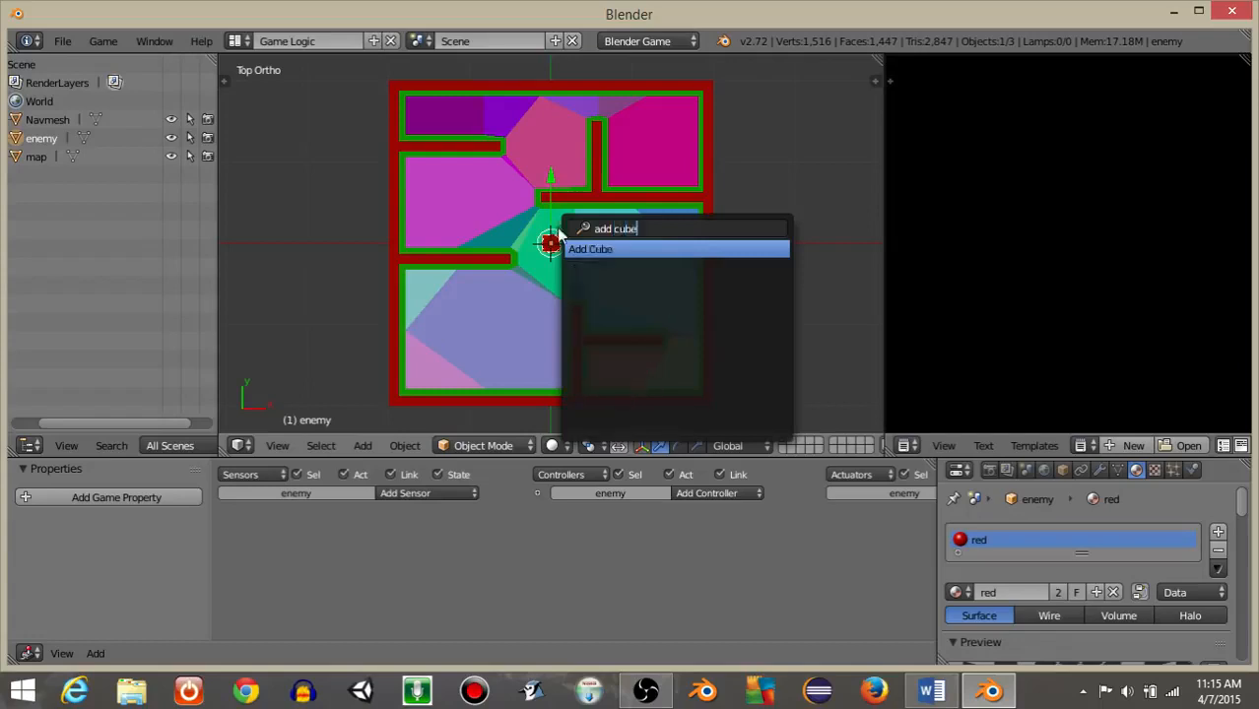
{"action": "key", "text": "Return"}
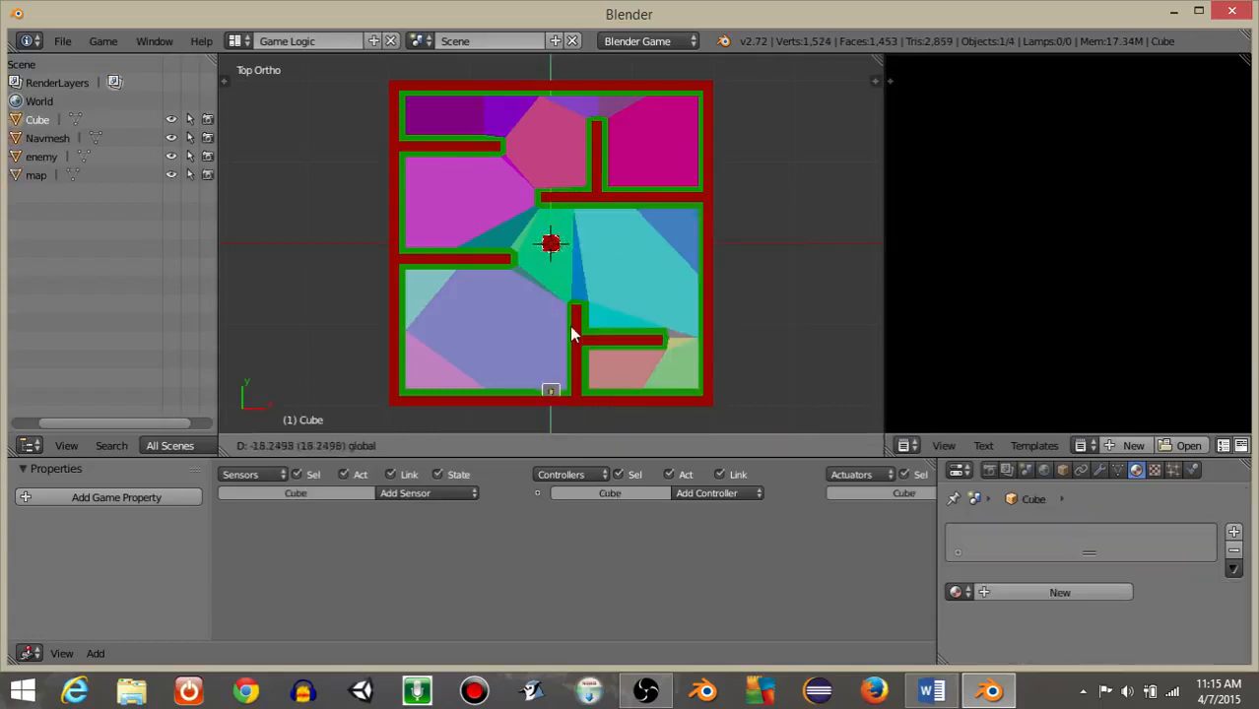
{"action": "left_click", "coordinate": [588, 344]}
{"action": "left_click_drag", "start_coordinate": [611, 371], "coordinate": [671, 374]}
Step: Give the second cube a new material named blue with a blue diffuse color (R 0.009, G 0.000, B 0.800)
{"action": "left_click", "coordinate": [1052, 593]}
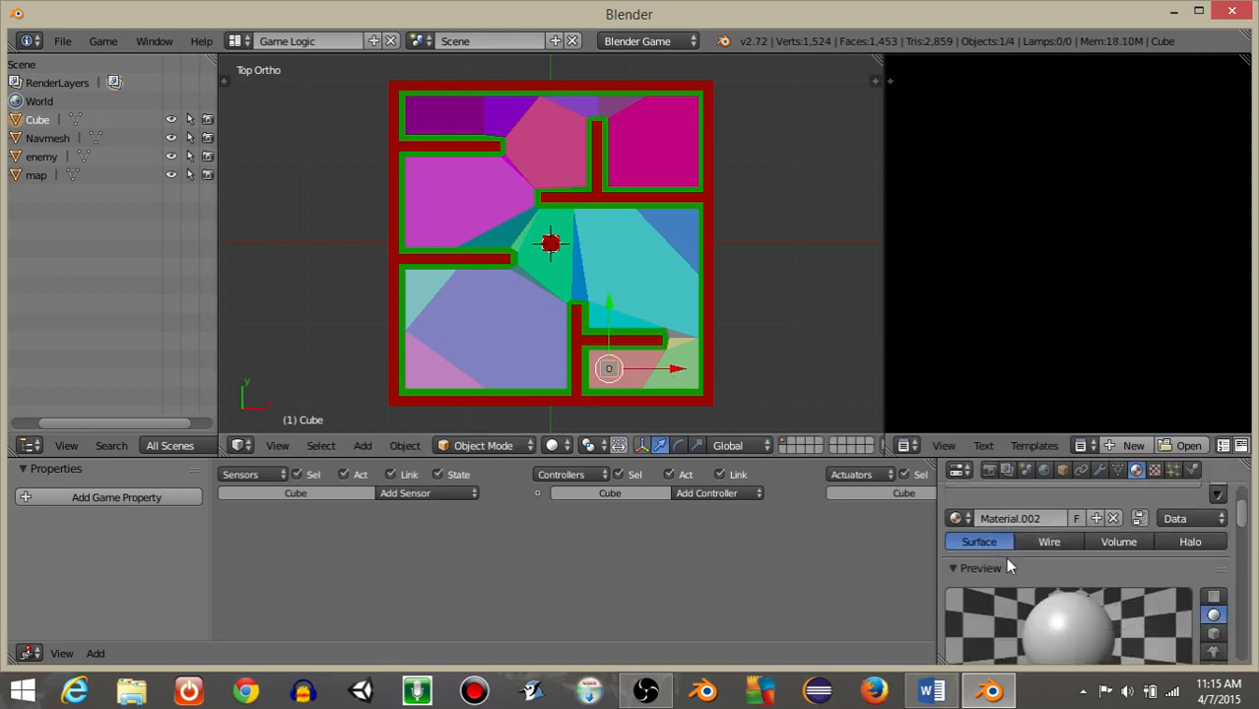
{"action": "left_click_drag", "start_coordinate": [937, 543], "coordinate": [627, 543]}
{"action": "left_click", "coordinate": [673, 519]}
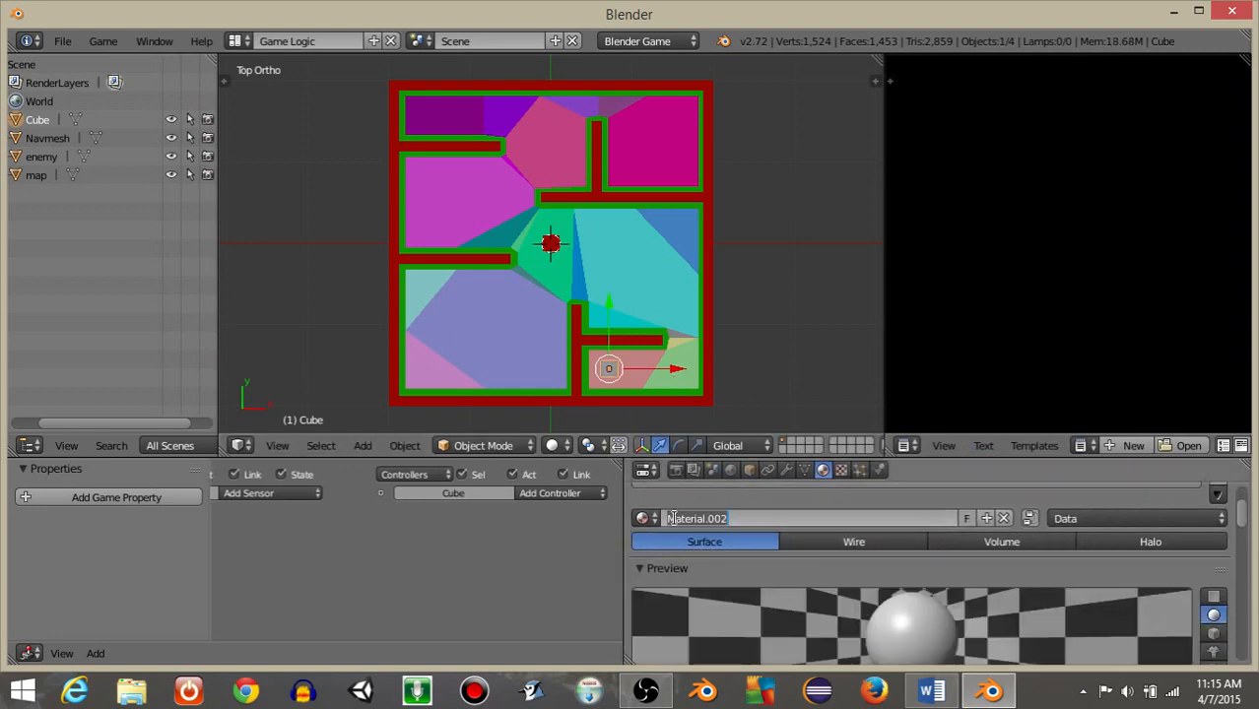
{"action": "scroll", "coordinate": [685, 511], "scroll_direction": "down", "scroll_amount": 4}
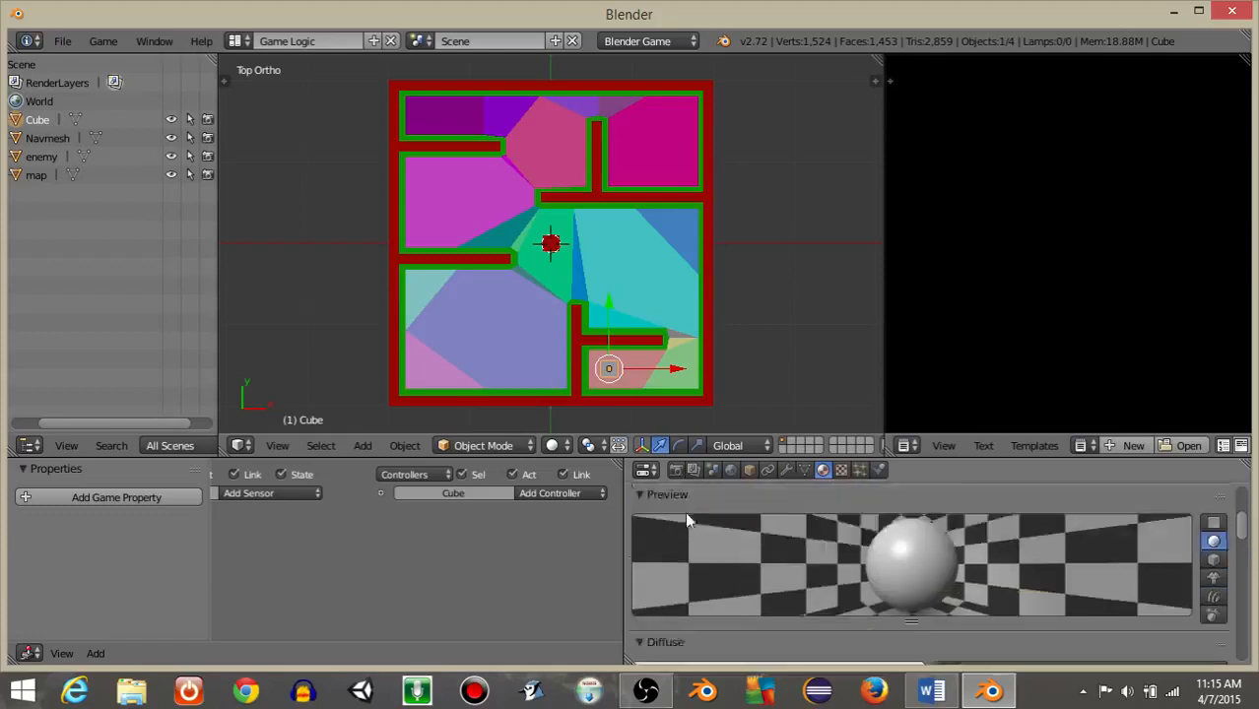
{"action": "left_click", "coordinate": [701, 598]}
{"action": "left_click", "coordinate": [753, 423]}
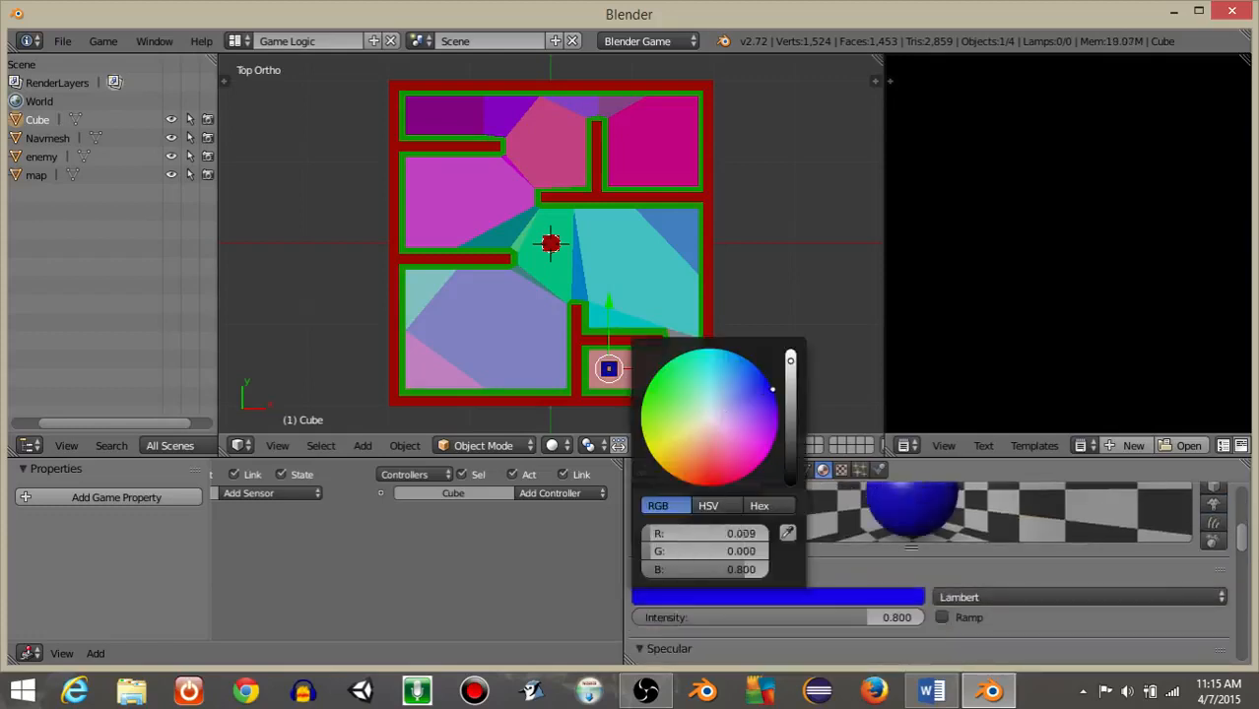
{"action": "scroll", "coordinate": [829, 594], "scroll_direction": "up", "scroll_amount": 4}
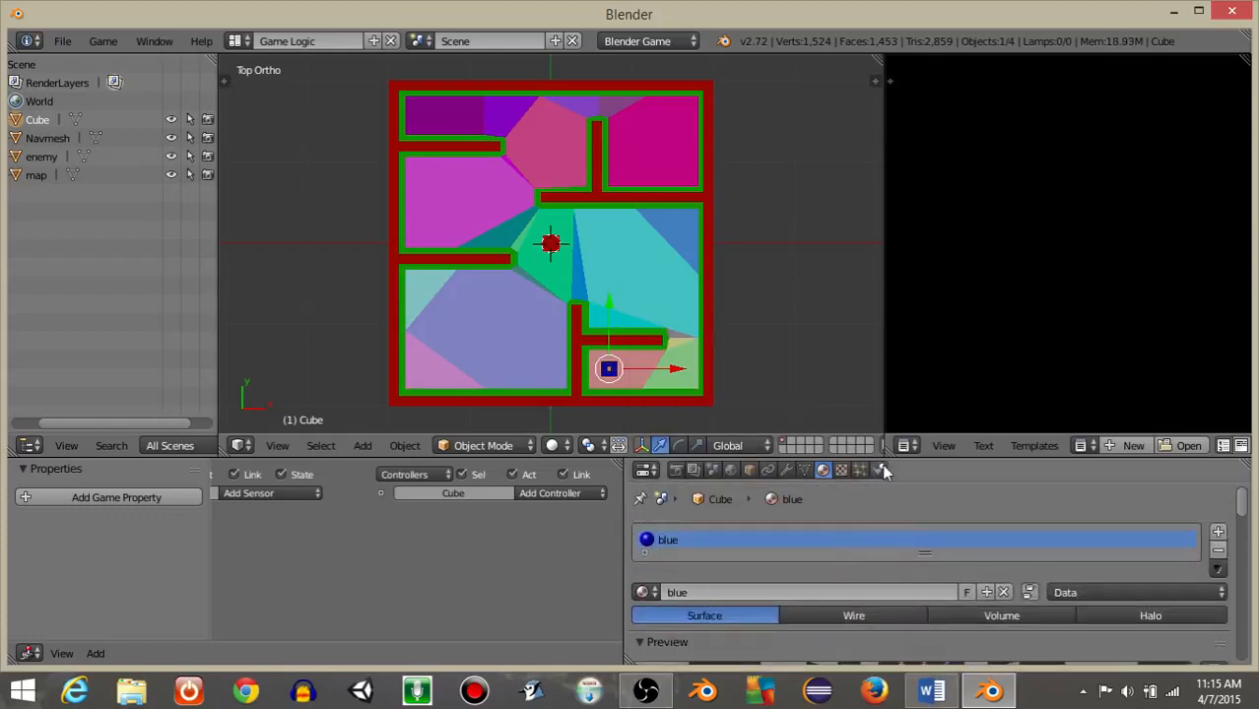
Step: Set the blue cube's physics type to Character
{"action": "left_click", "coordinate": [881, 470]}
{"action": "left_click", "coordinate": [854, 556]}
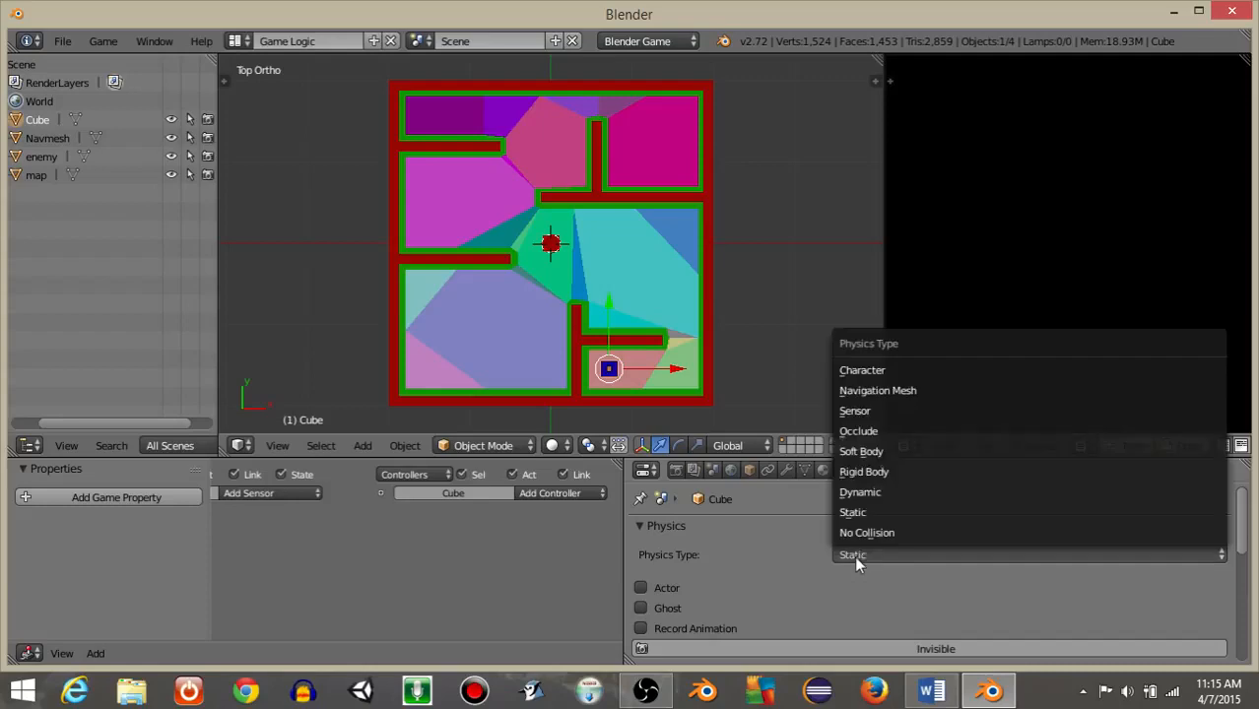
{"action": "left_click", "coordinate": [846, 371]}
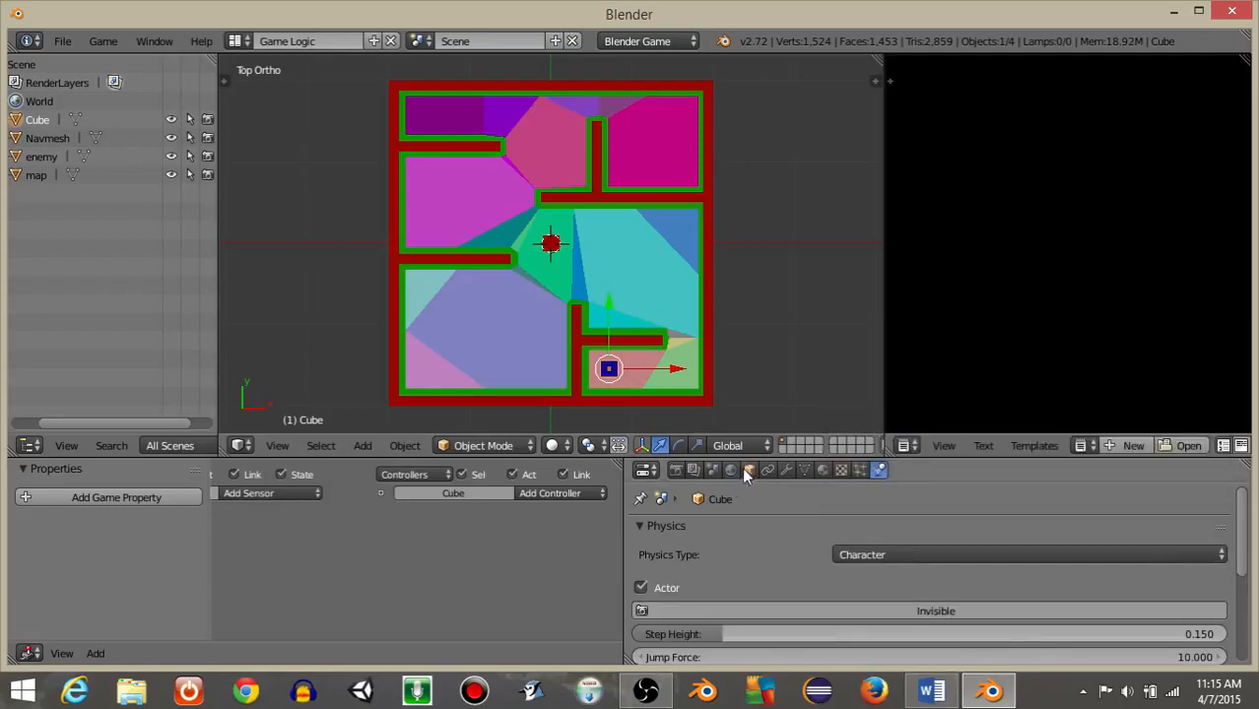
Step: Rename the blue cube object as player
{"action": "left_click", "coordinate": [749, 470]}
{"action": "left_click", "coordinate": [729, 530]}
{"action": "type", "text": "p"}
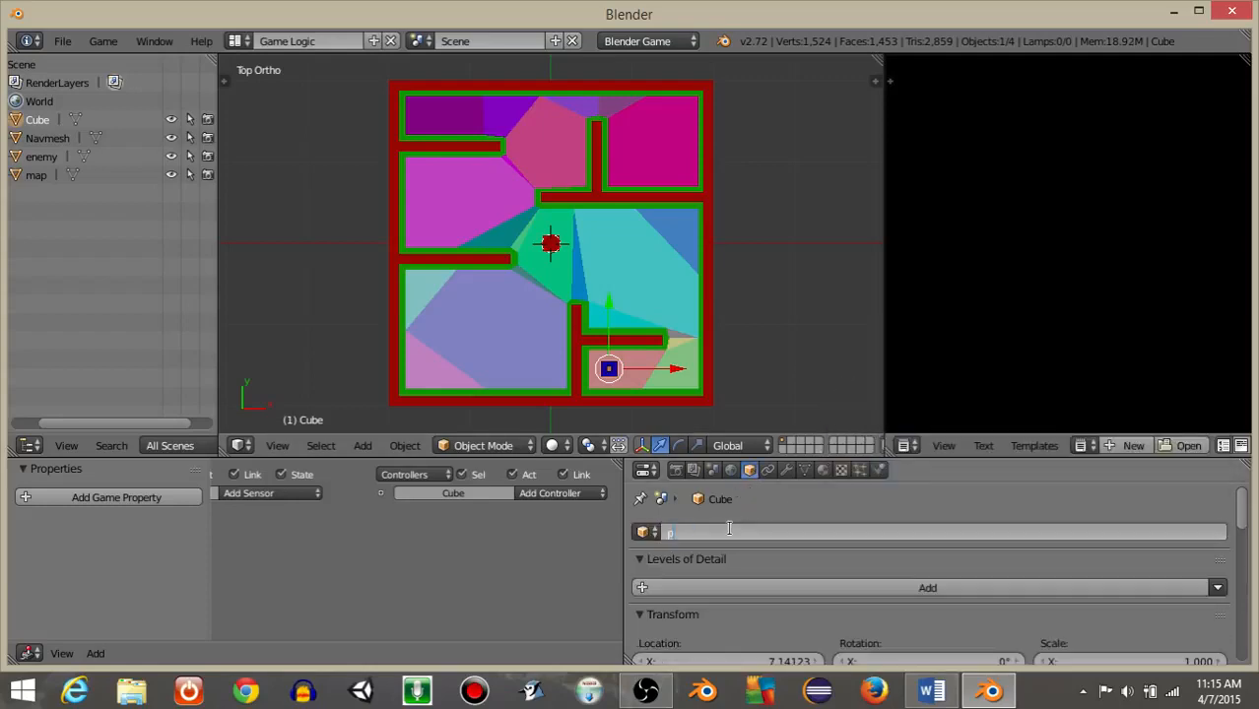
{"action": "type", "text": "layer"}
{"action": "key", "text": "Return"}
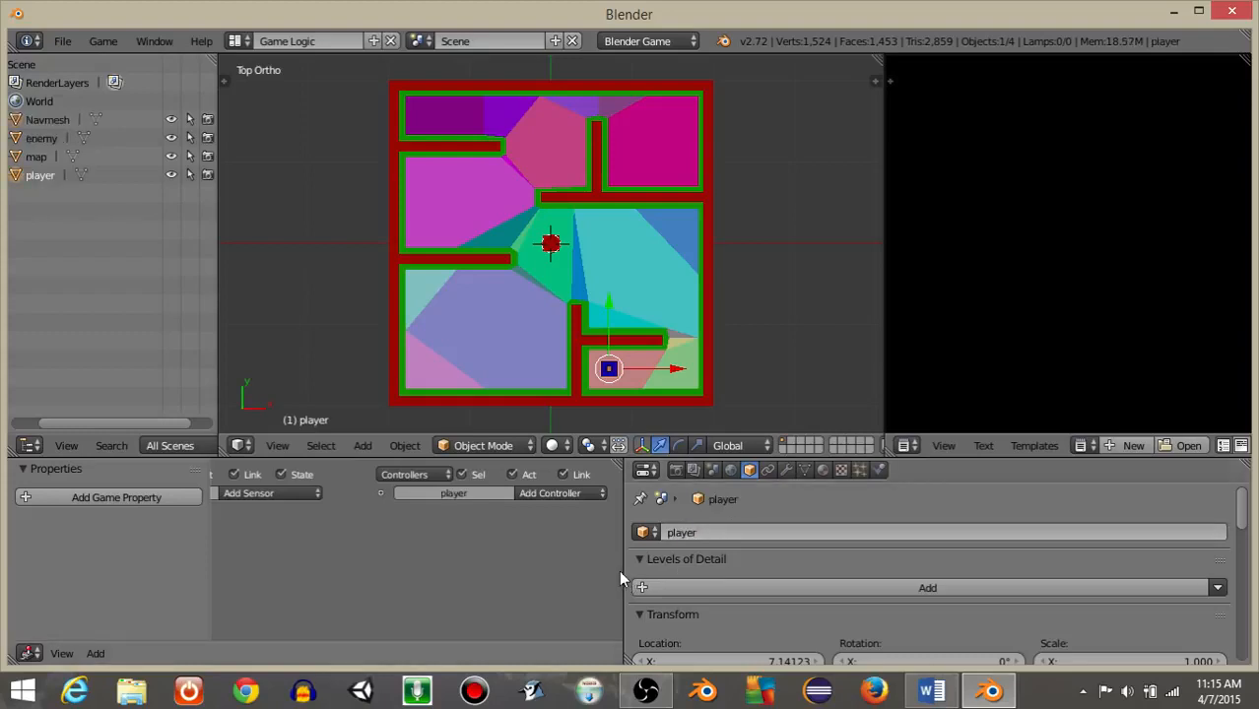
Step: Add an Always sensor with true level triggering to the enemy cube and collapse it
{"action": "left_click_drag", "start_coordinate": [623, 570], "coordinate": [837, 570]}
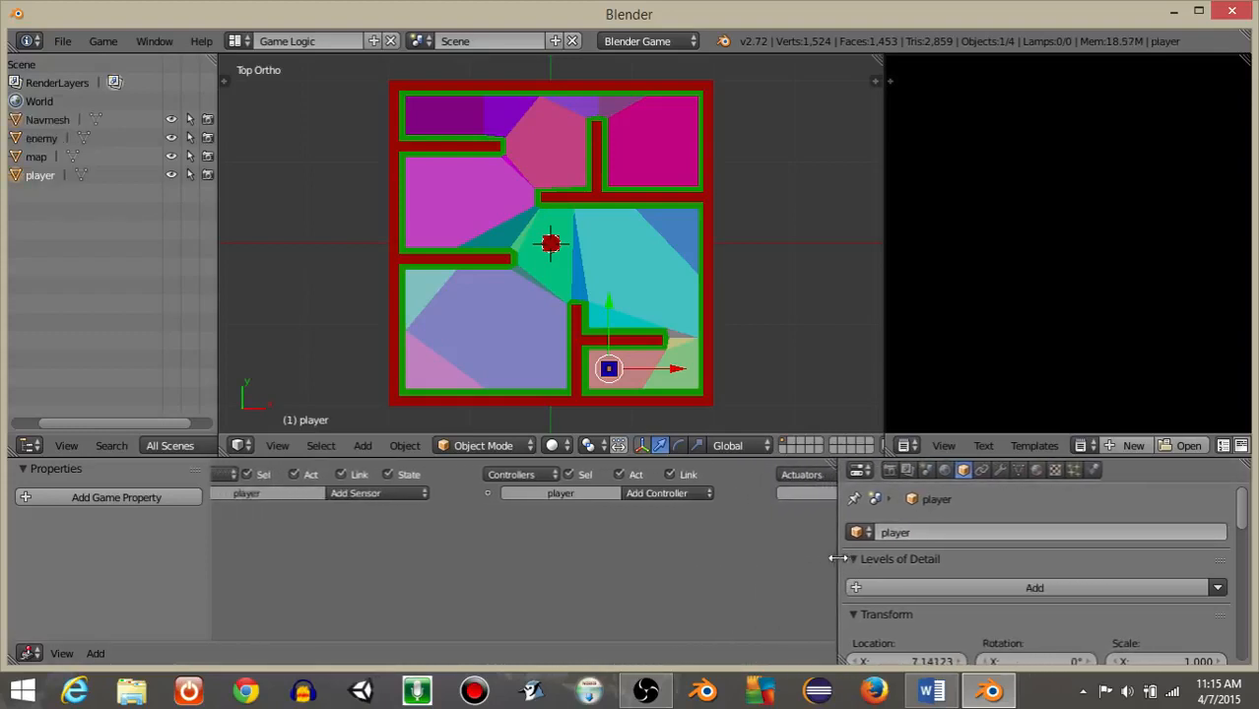
{"action": "right_click", "coordinate": [559, 253]}
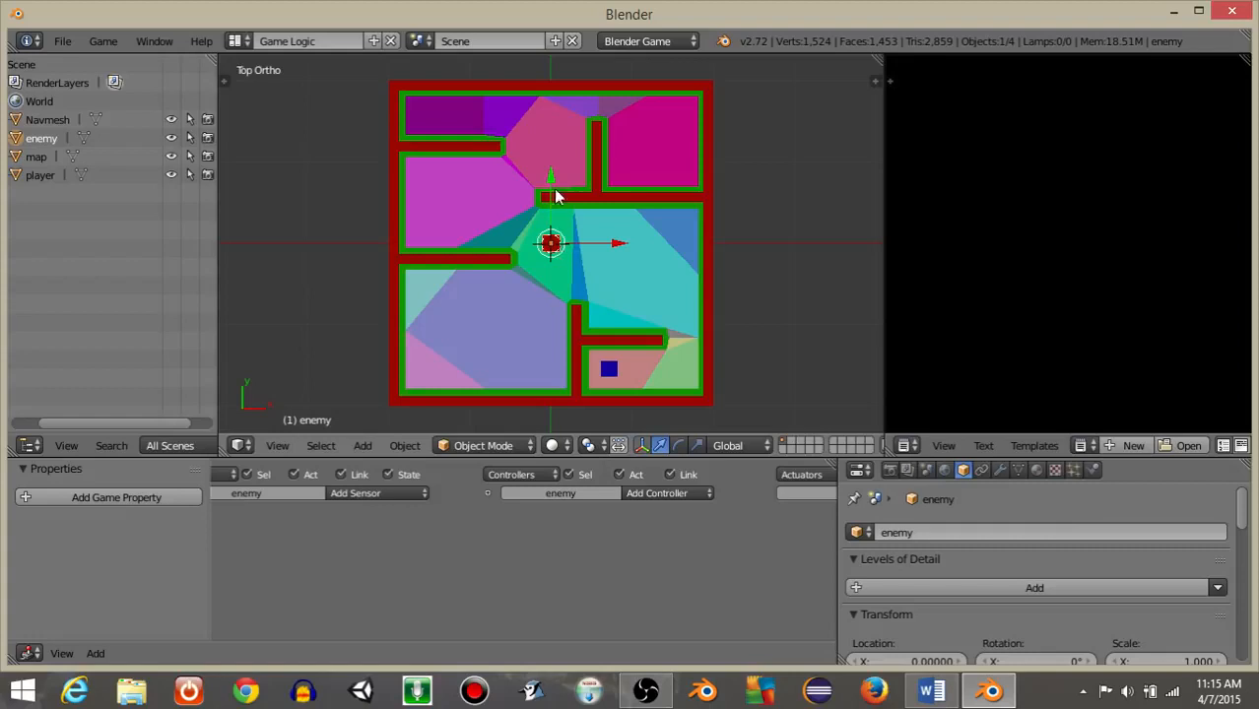
{"action": "middle_click_drag", "start_coordinate": [412, 530], "coordinate": [461, 531]}
{"action": "scroll", "coordinate": [385, 555], "scroll_direction": "up", "scroll_amount": 8}
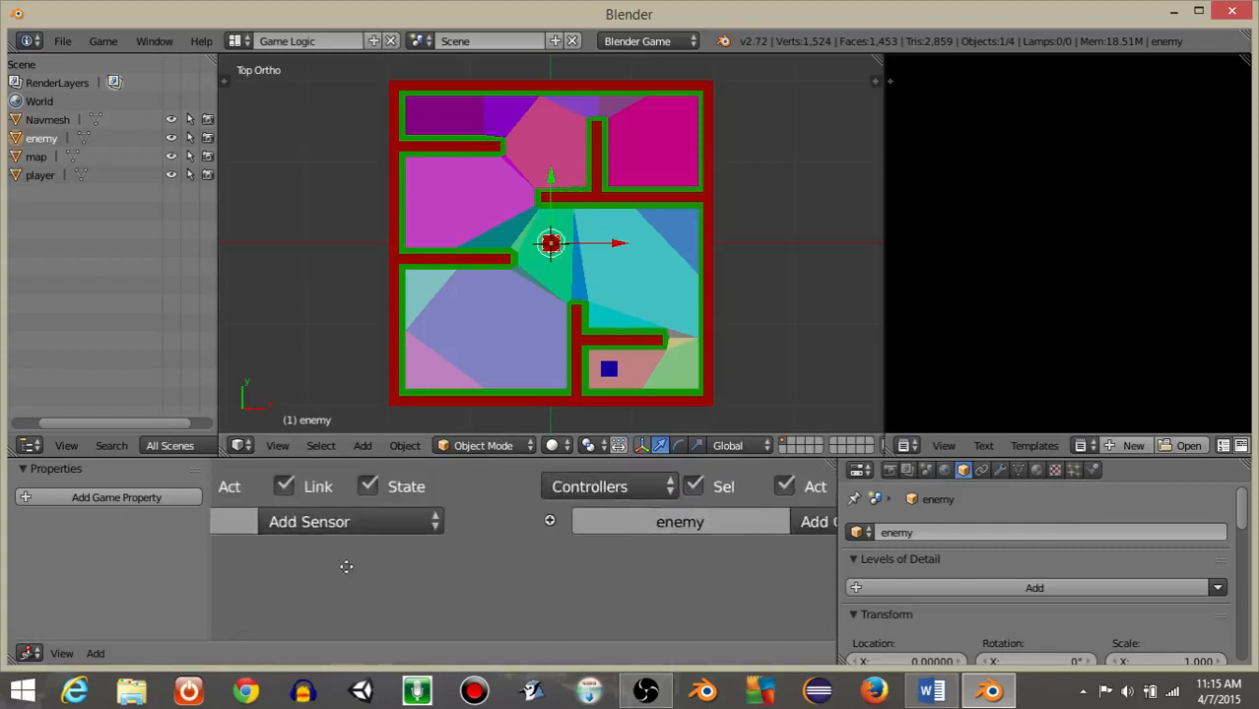
{"action": "middle_click_drag", "start_coordinate": [346, 566], "coordinate": [665, 552]}
{"action": "left_click", "coordinate": [582, 522]}
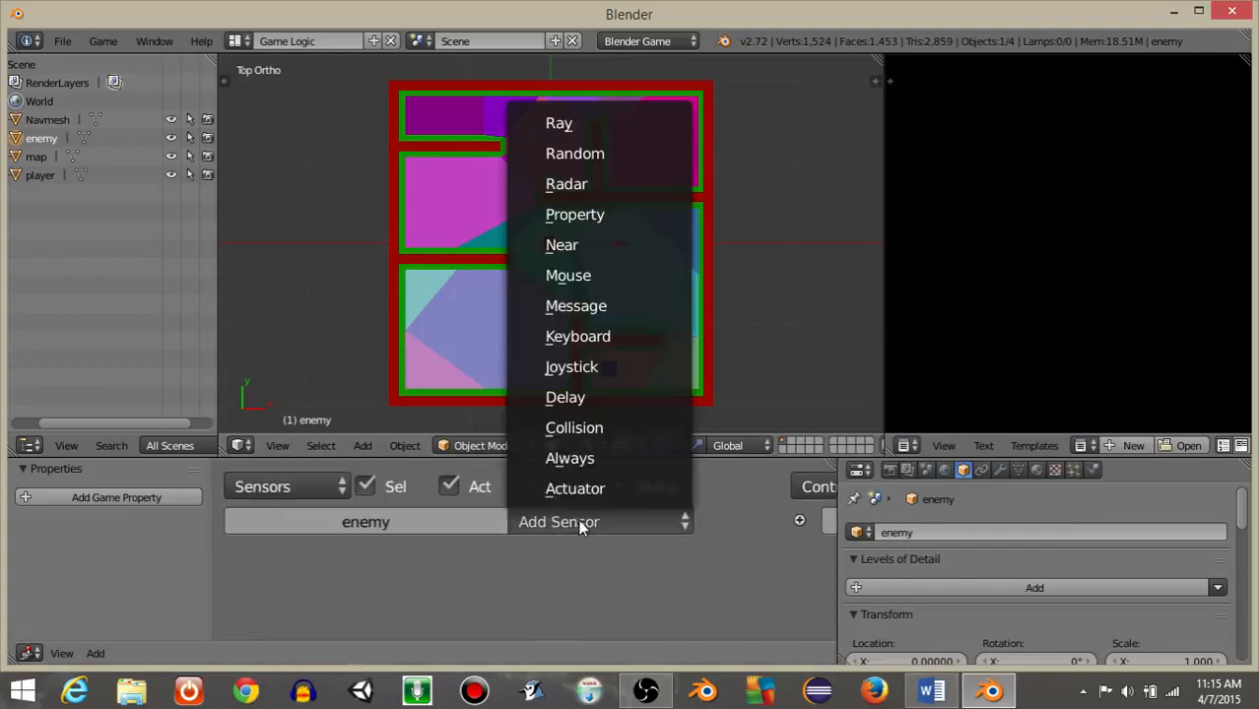
{"action": "left_click", "coordinate": [558, 460]}
{"action": "left_click", "coordinate": [246, 620]}
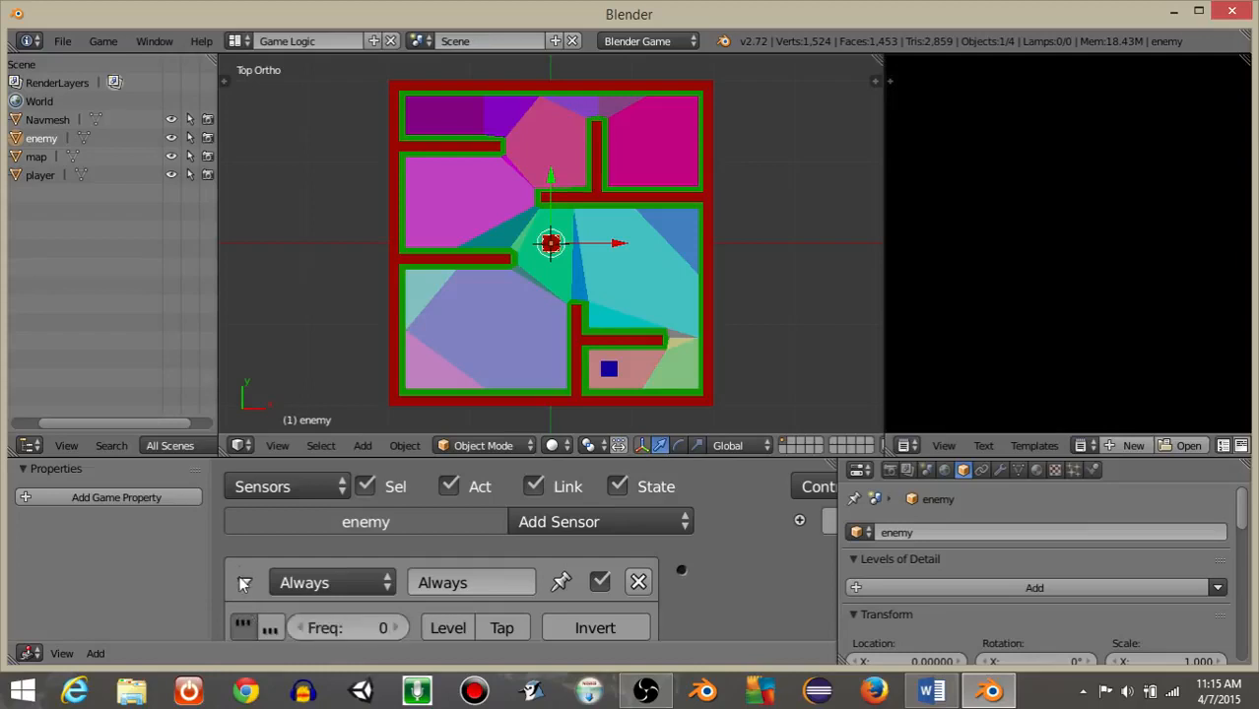
{"action": "left_click", "coordinate": [244, 583]}
Step: Add a Steering actuator to the enemy and set its behavior to Path following
{"action": "scroll", "coordinate": [733, 568], "scroll_direction": "down", "scroll_amount": 2}
{"action": "scroll", "coordinate": [594, 578], "scroll_direction": "down", "scroll_amount": 5, "text": "ctrl"}
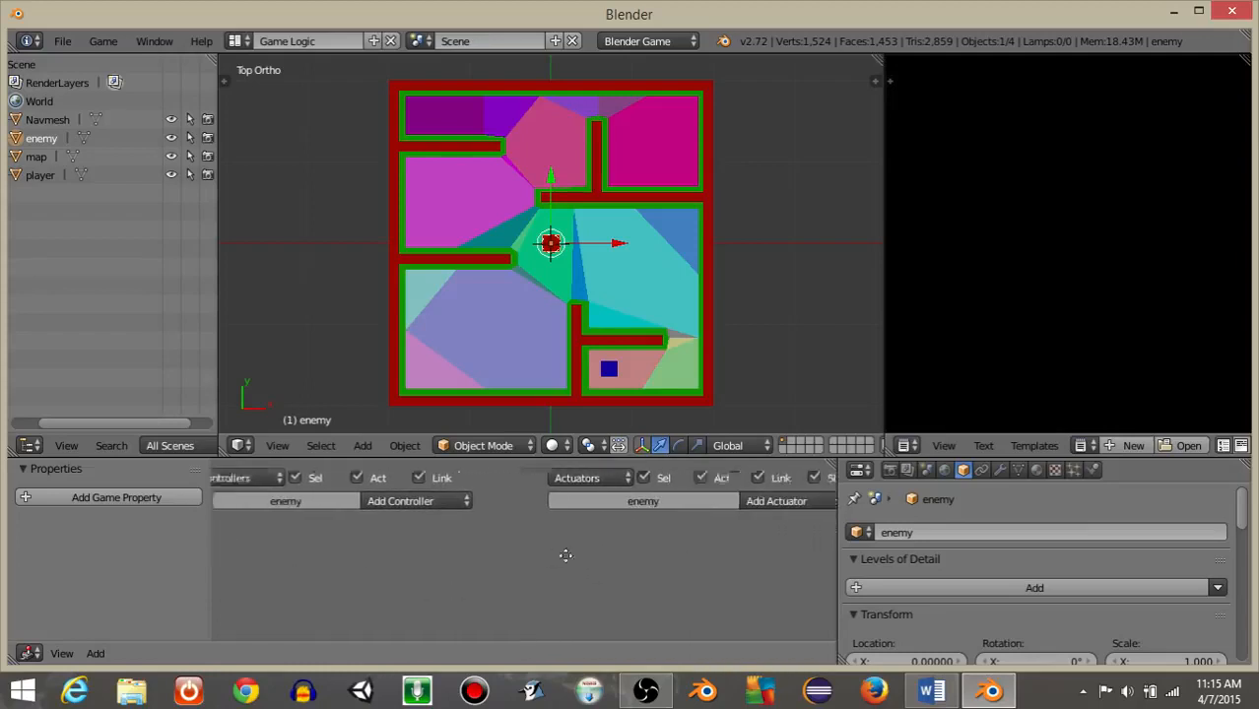
{"action": "scroll", "coordinate": [565, 555], "scroll_direction": "down", "scroll_amount": 1, "text": "ctrl"}
{"action": "left_click", "coordinate": [734, 506]}
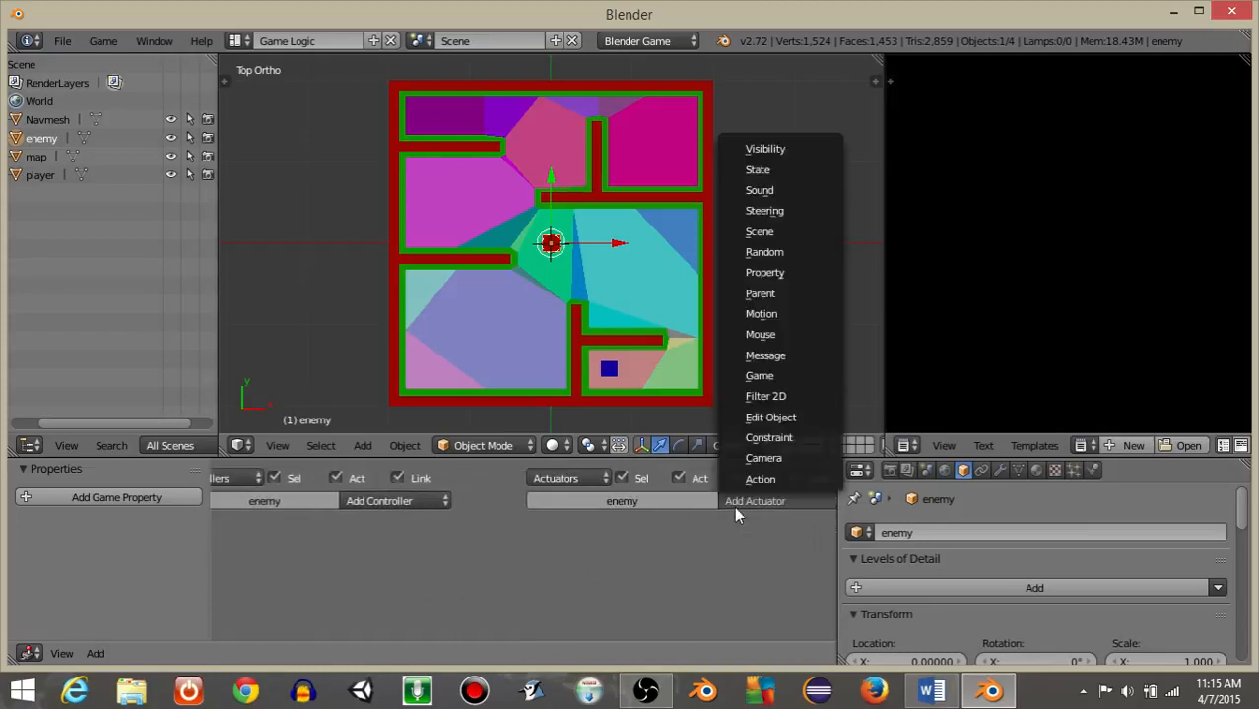
{"action": "left_click", "coordinate": [764, 211]}
{"action": "left_click", "coordinate": [676, 512]}
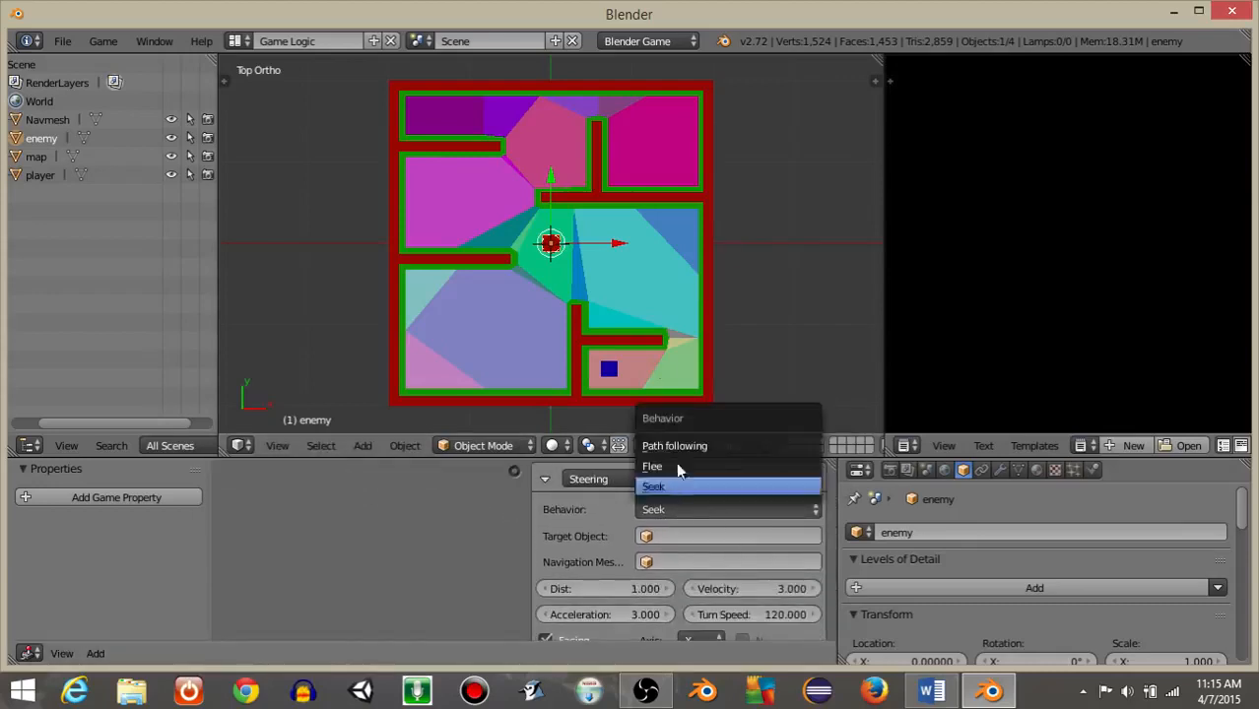
{"action": "left_click", "coordinate": [673, 446]}
Step: Set the Steering actuator's target object to player and its navigation mesh to Navmesh
{"action": "left_click", "coordinate": [666, 534]}
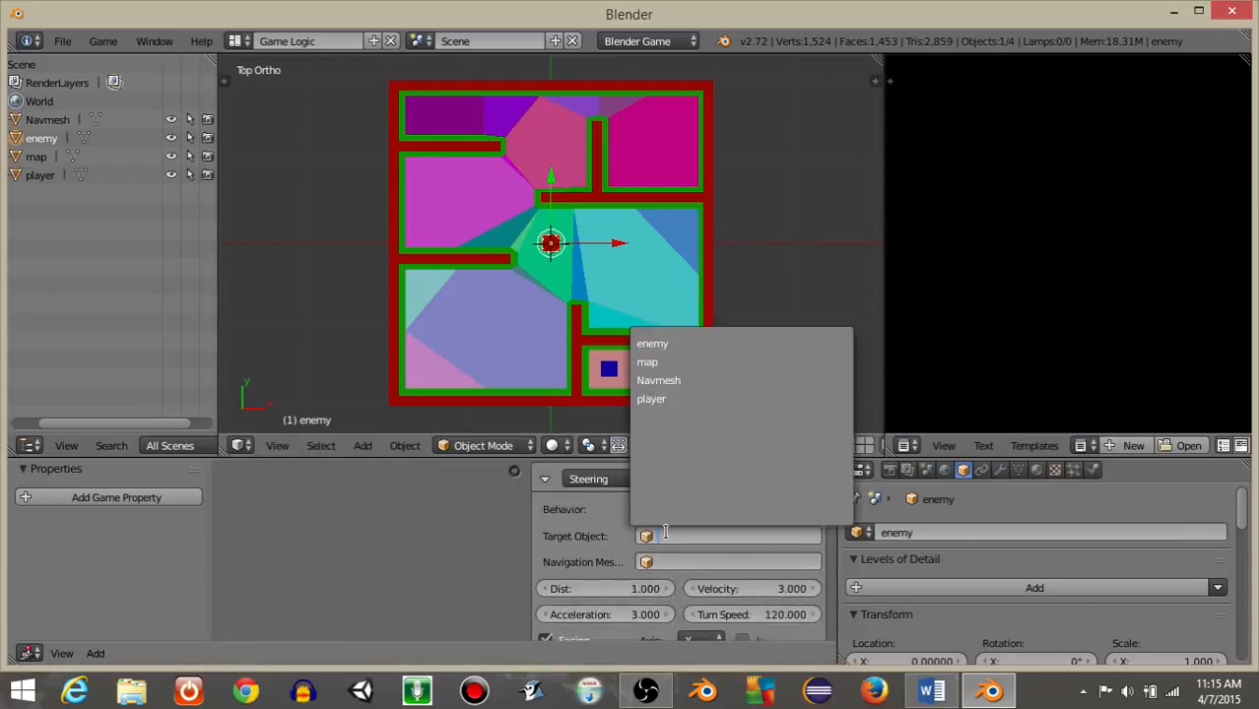
{"action": "left_click", "coordinate": [662, 397]}
{"action": "left_click", "coordinate": [680, 562]}
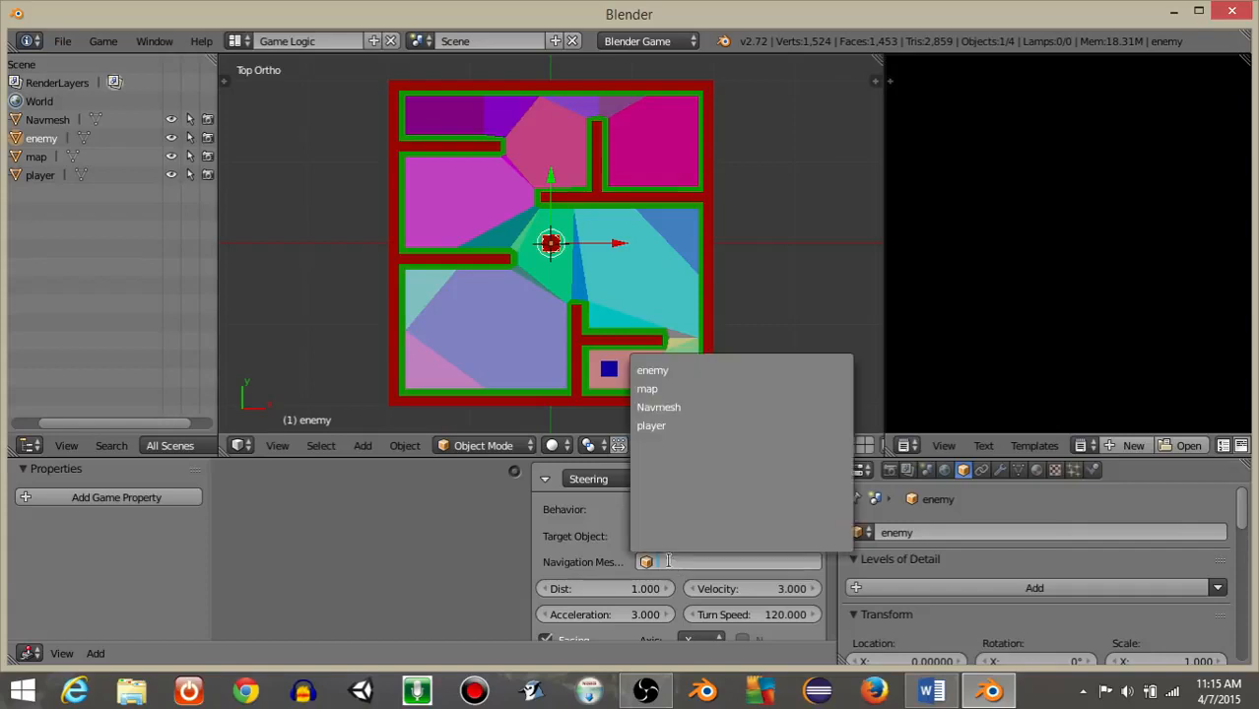
{"action": "left_click", "coordinate": [662, 408]}
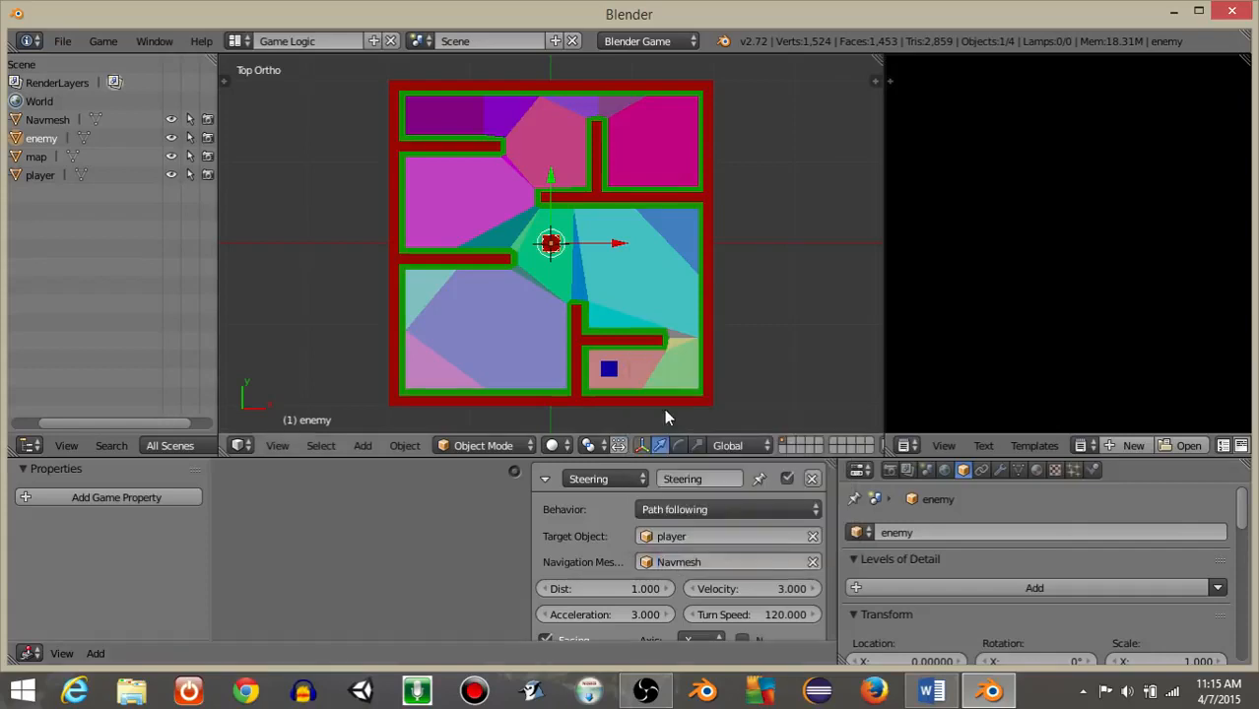
Step: Set the Steering actuator's facing axis to Y, enable the N option and turn on Visualize
{"action": "scroll", "coordinate": [709, 555], "scroll_direction": "down", "scroll_amount": 3}
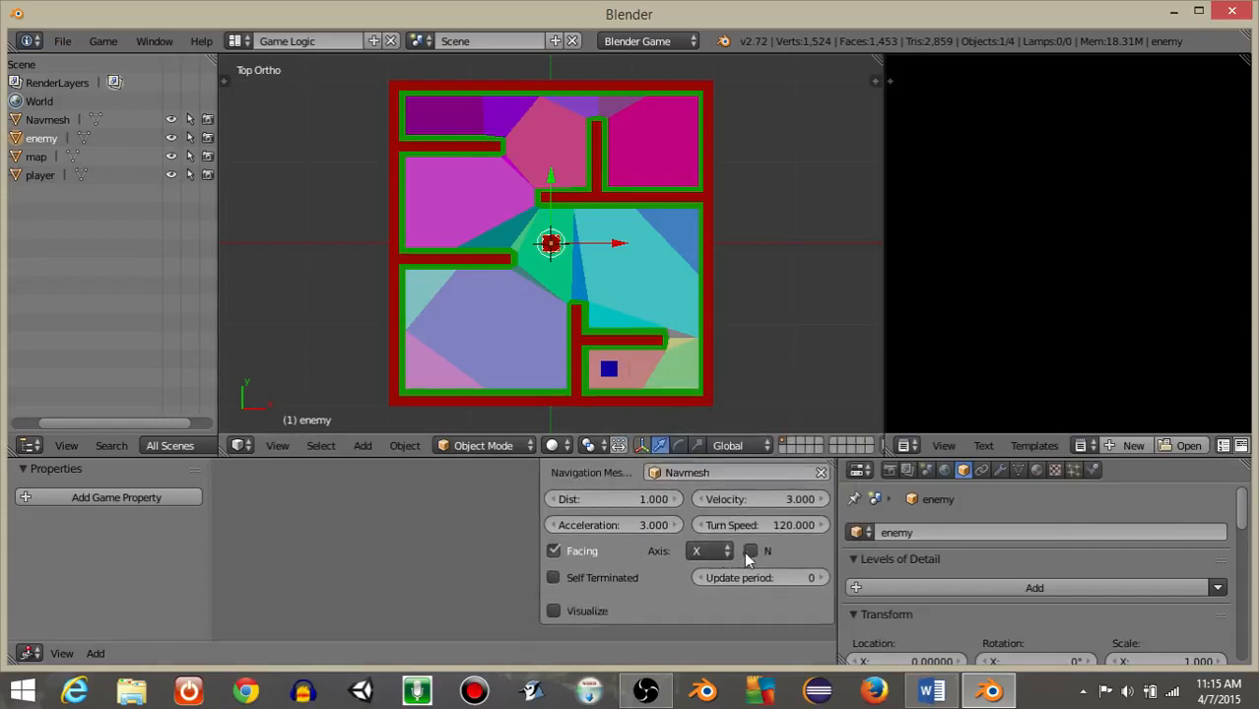
{"action": "left_click", "coordinate": [708, 552]}
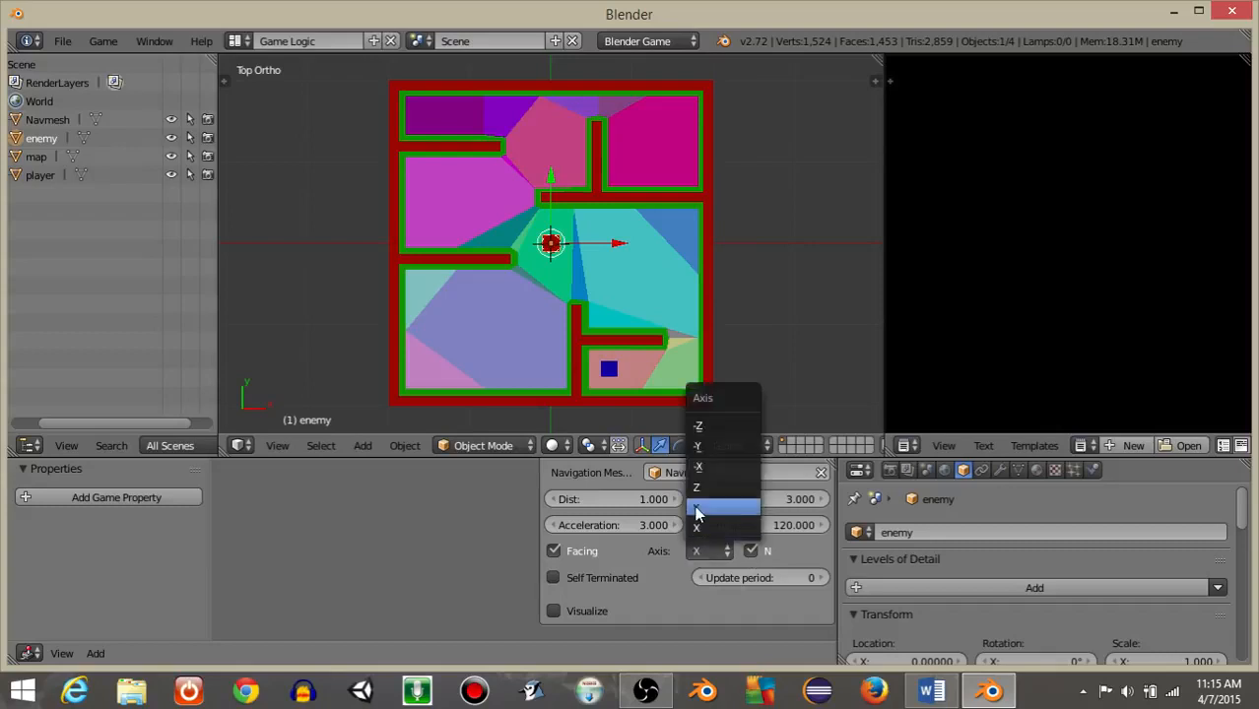
{"action": "left_click", "coordinate": [697, 508]}
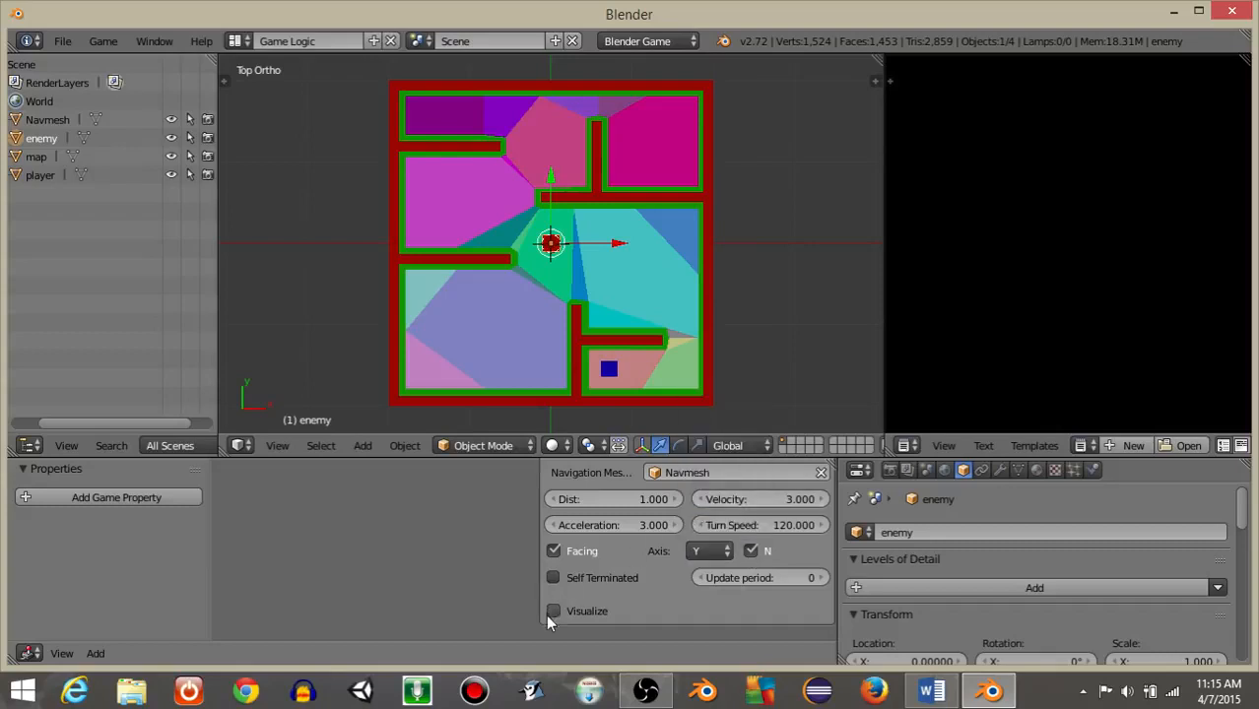
{"action": "left_click", "coordinate": [553, 613]}
Step: Connect the enemy's Always sensor to the Steering actuator through an And controller and test-run the game
{"action": "scroll", "coordinate": [455, 504], "scroll_direction": "down", "scroll_amount": 3}
{"action": "middle_click_drag", "start_coordinate": [449, 504], "coordinate": [595, 574]}
{"action": "left_click_drag", "start_coordinate": [397, 510], "coordinate": [736, 511]}
{"action": "key", "text": "p"}
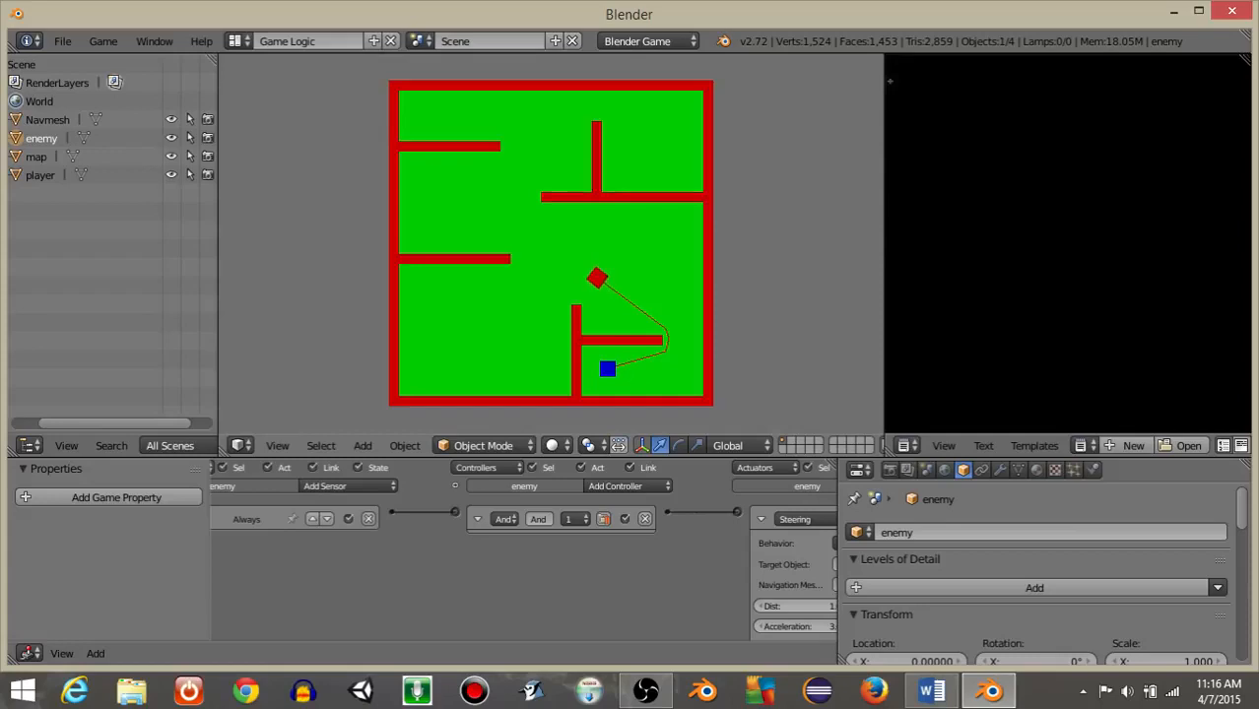
{"action": "key", "text": "Escape"}
Step: Move the enemy cube up along Y into the upper middle area of the map and test-run the game
{"action": "left_click_drag", "start_coordinate": [549, 178], "coordinate": [575, 67]}
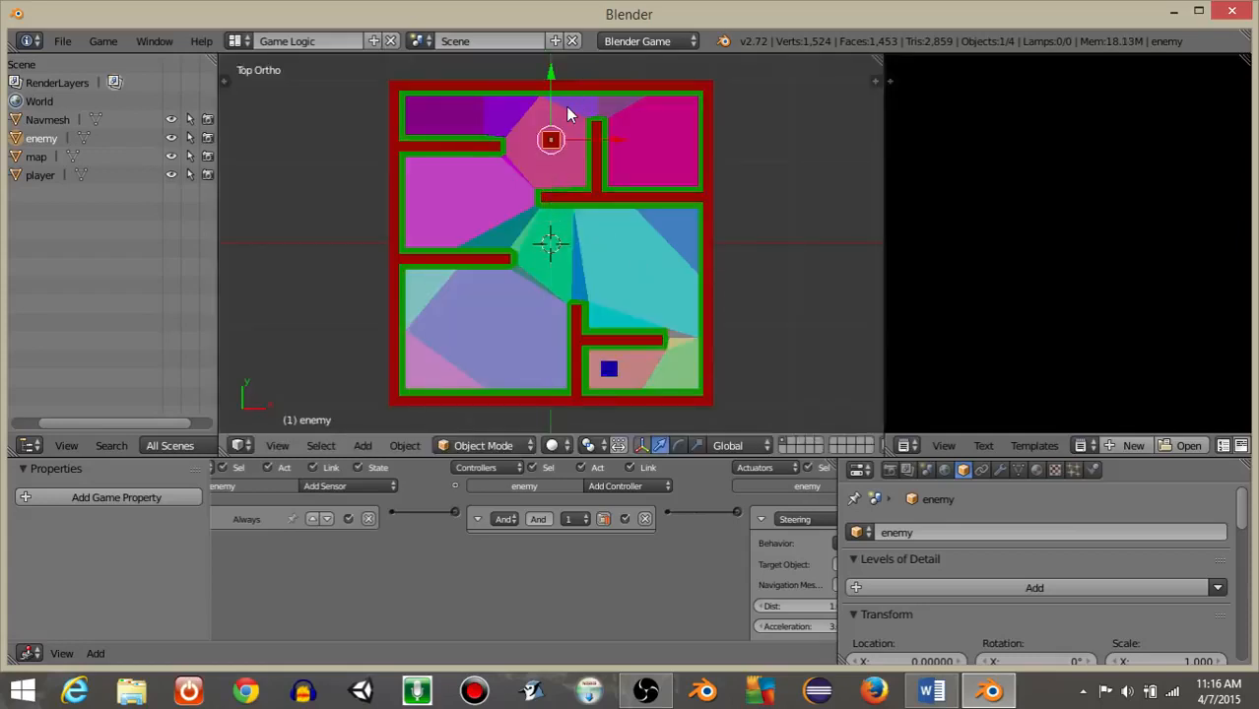
{"action": "key", "text": "p"}
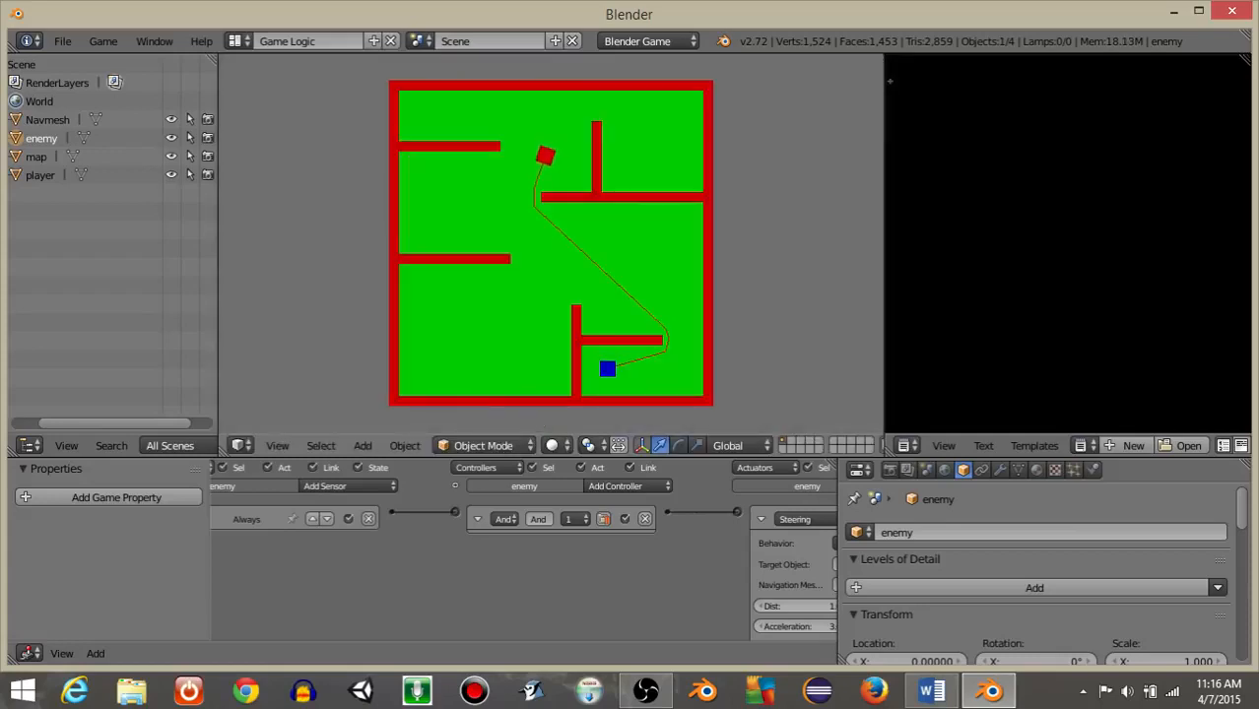
{"action": "key", "text": "Escape"}
Step: Set the Steering actuator's velocity to 10 and test-run the enemy's pursuit of the player
{"action": "middle_click_drag", "start_coordinate": [774, 568], "coordinate": [430, 519]}
{"action": "scroll", "coordinate": [430, 522], "scroll_direction": "up", "scroll_amount": 6}
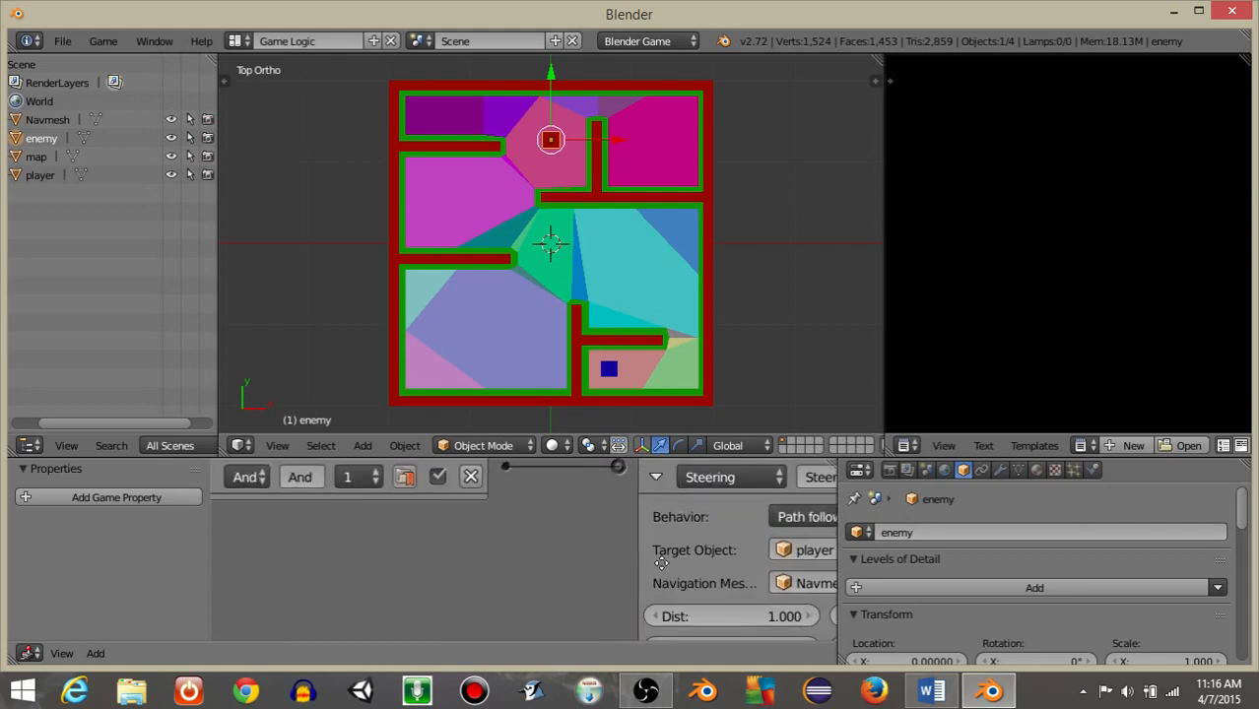
{"action": "middle_click_drag", "start_coordinate": [661, 562], "coordinate": [478, 532]}
{"action": "left_click", "coordinate": [729, 584]}
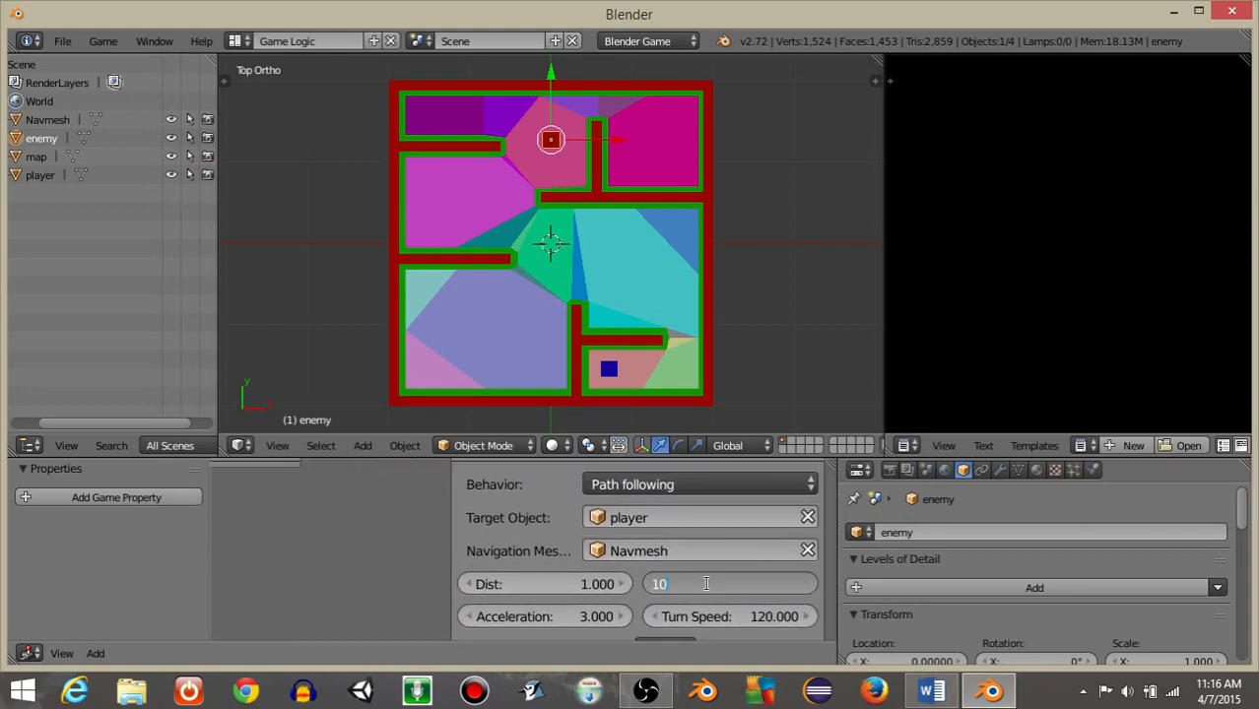
{"action": "key", "text": "Return"}
{"action": "key", "text": "p"}
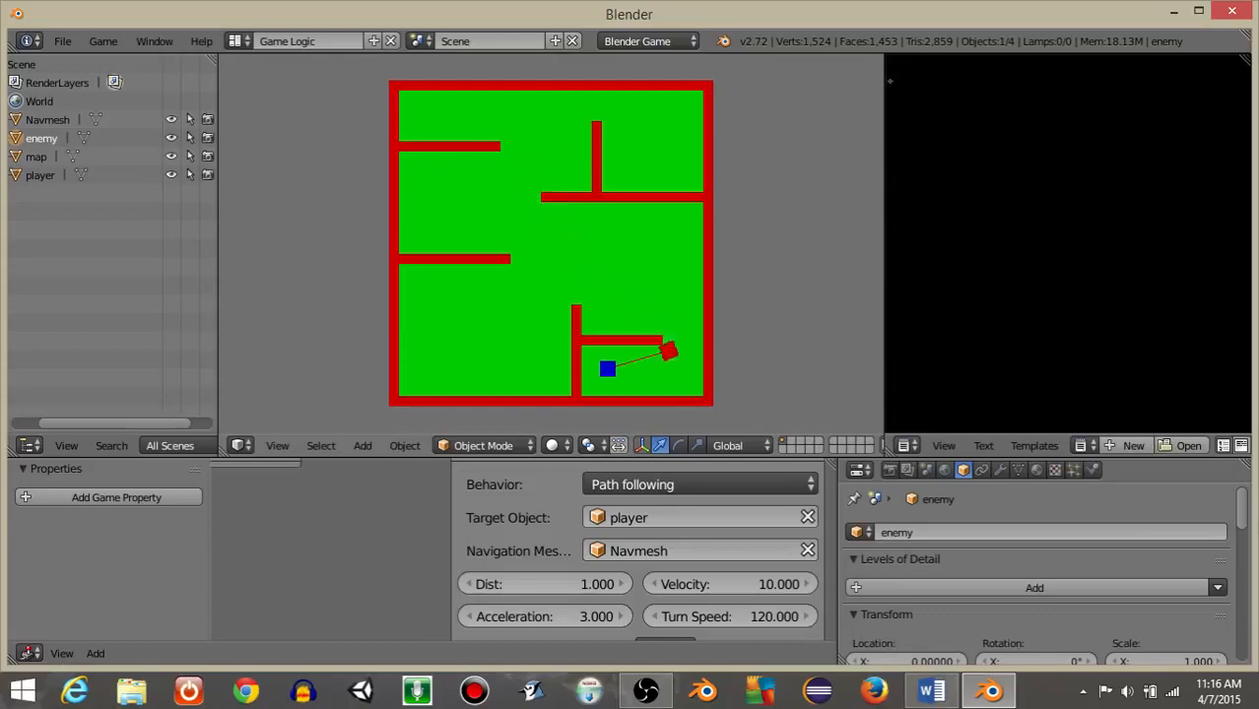
{"action": "key", "text": "Escape"}
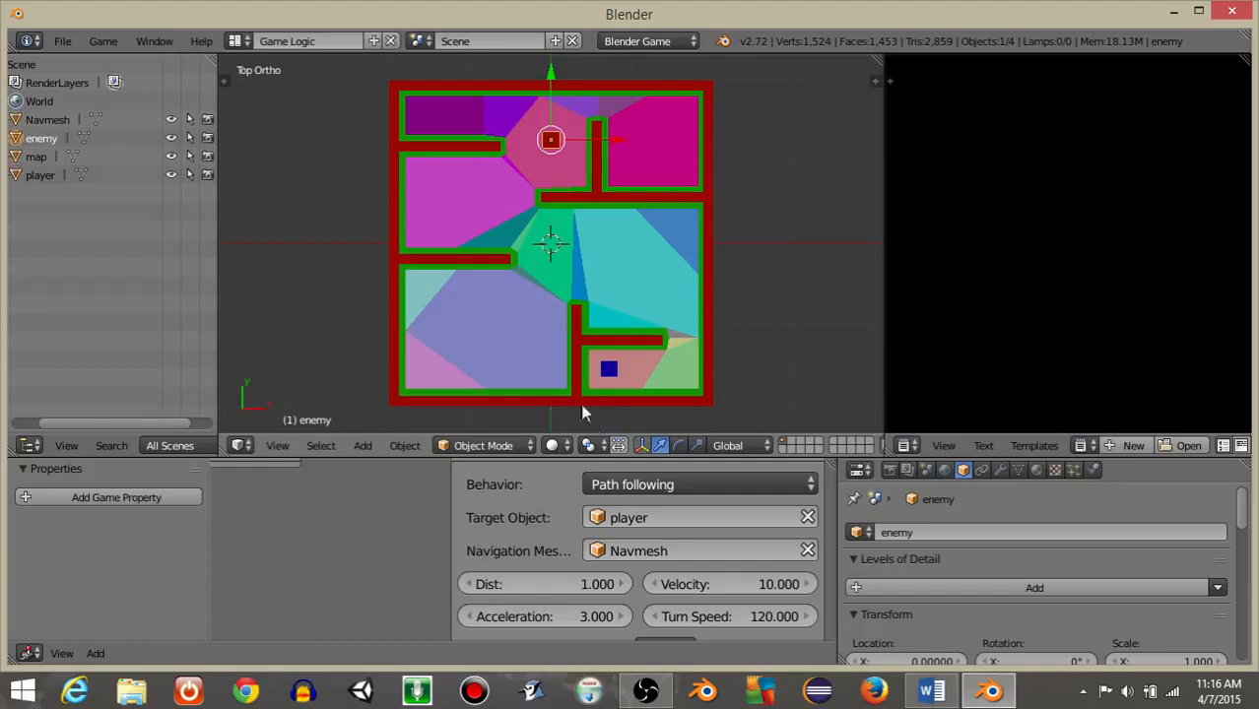
Step: Select the player cube and add a Keyboard sensor to it
{"action": "right_click", "coordinate": [608, 372]}
{"action": "middle_click_drag", "start_coordinate": [454, 484], "coordinate": [689, 587]}
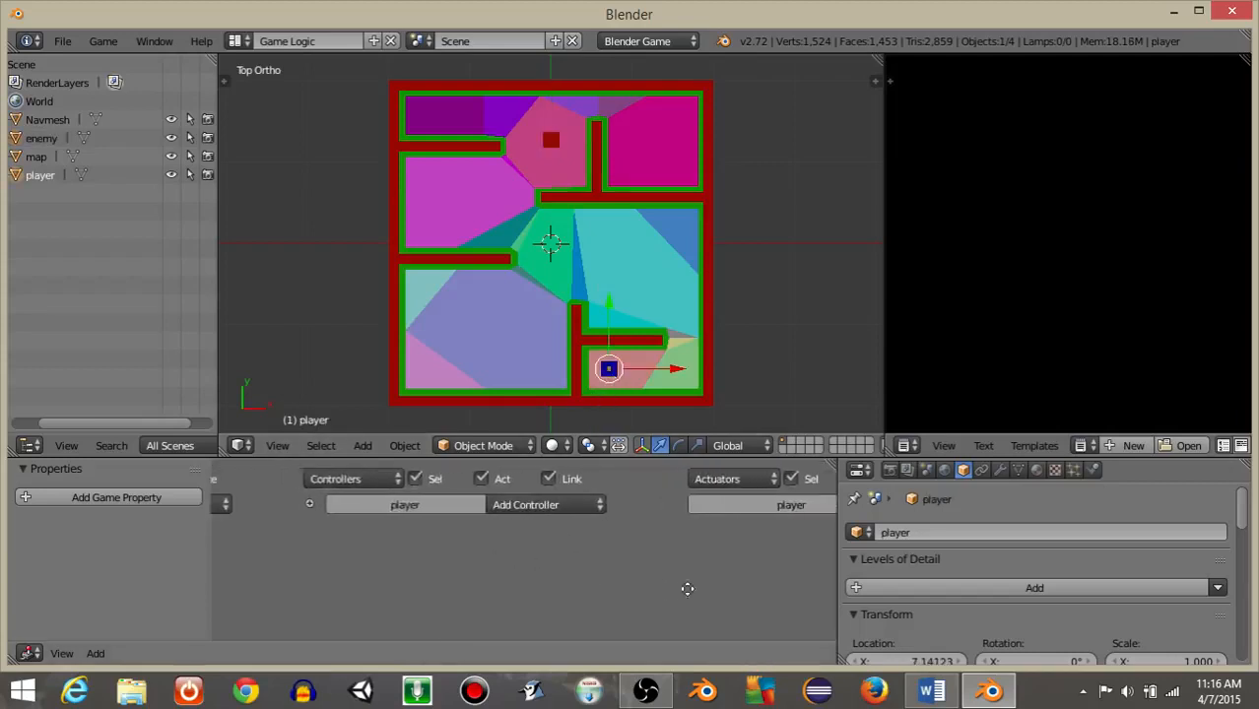
{"action": "middle_click_drag", "start_coordinate": [564, 542], "coordinate": [746, 546]}
{"action": "middle_click_drag", "start_coordinate": [410, 592], "coordinate": [593, 562]}
{"action": "scroll", "coordinate": [463, 553], "scroll_direction": "up", "scroll_amount": 5}
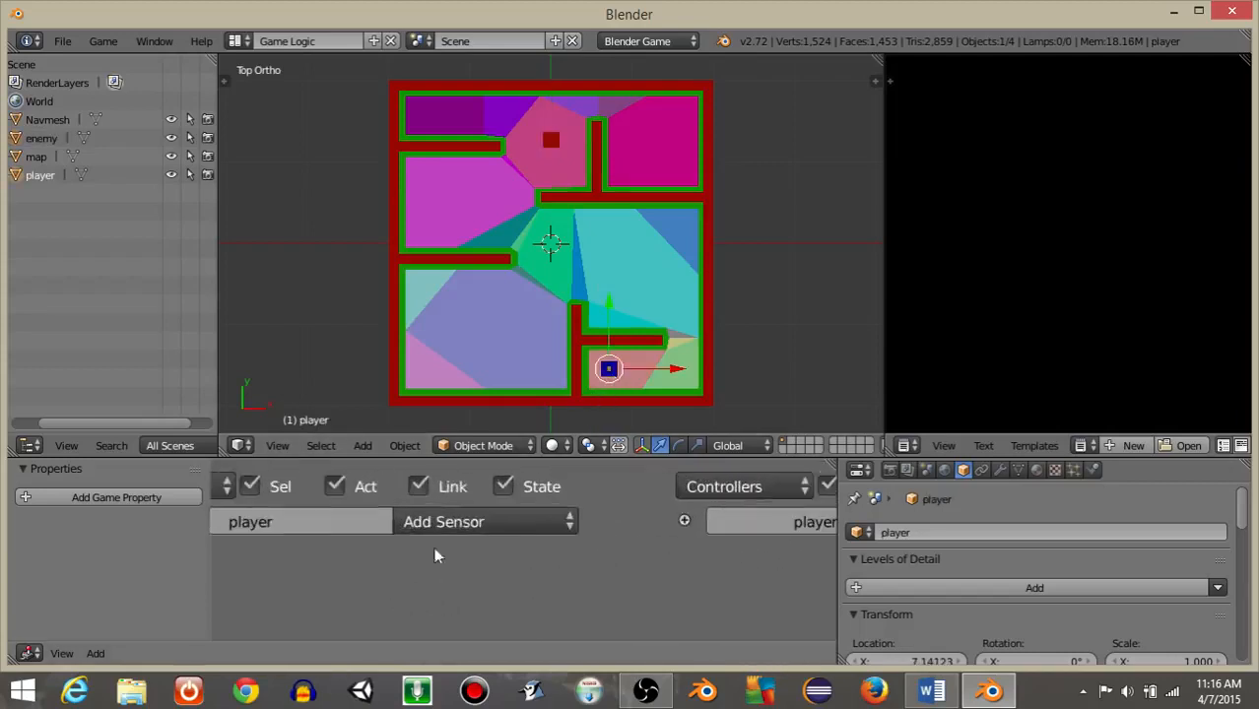
{"action": "middle_click_drag", "start_coordinate": [435, 554], "coordinate": [603, 537]}
{"action": "left_click", "coordinate": [601, 528]}
{"action": "left_click", "coordinate": [573, 333]}
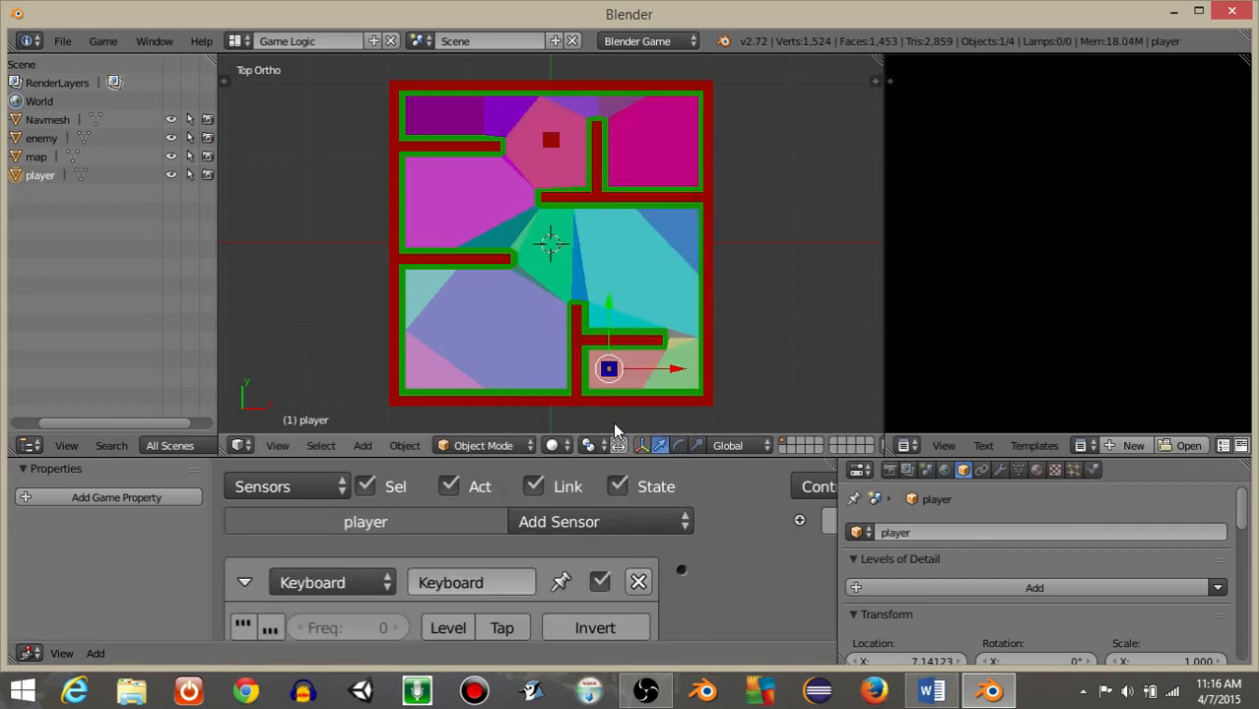
Step: Rename the player's Keyboard sensor forward, assign the W key to it and collapse it
{"action": "left_click_drag", "start_coordinate": [605, 456], "coordinate": [605, 349]}
{"action": "left_click", "coordinate": [453, 476]}
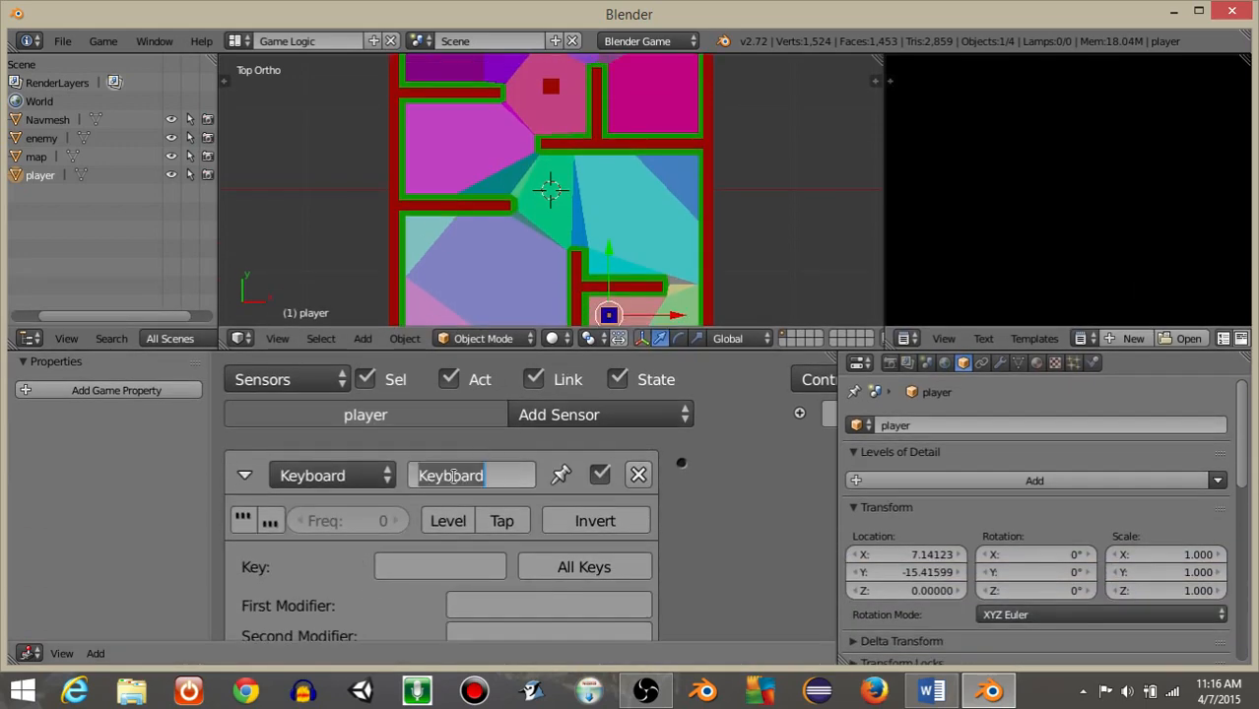
{"action": "type", "text": "forward"}
{"action": "key", "text": "Return"}
{"action": "left_click", "coordinate": [439, 566]}
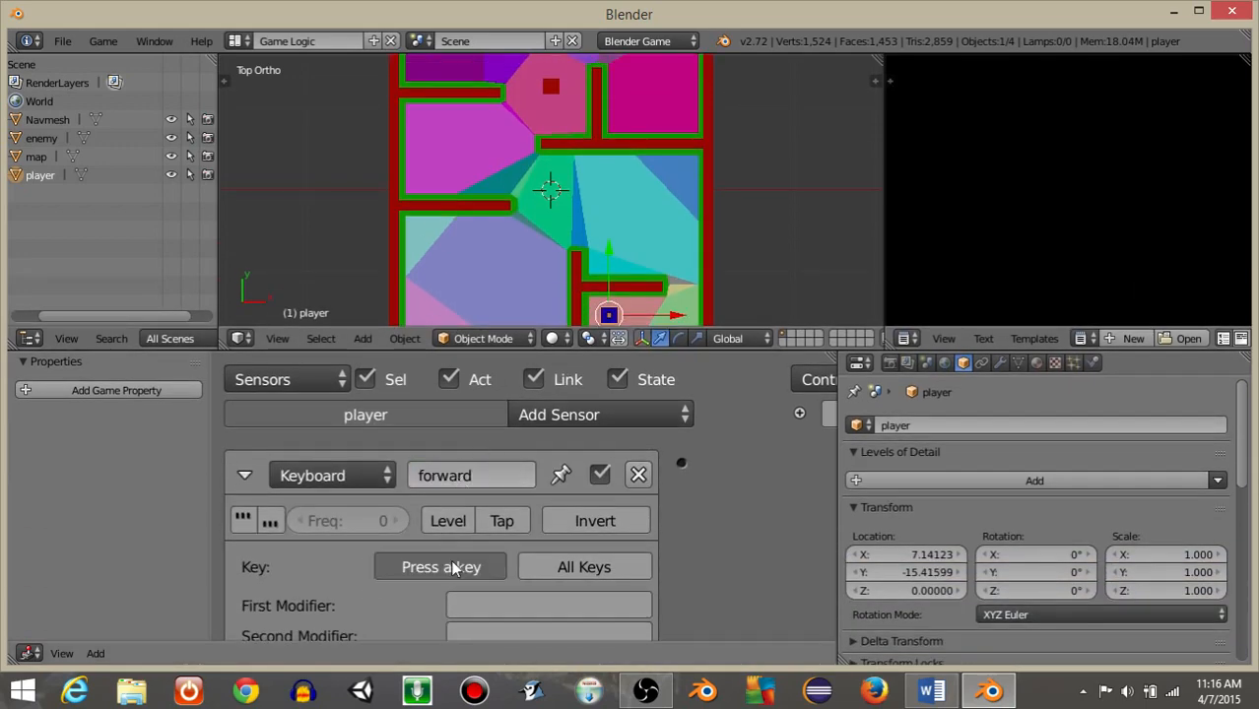
{"action": "key", "text": "w"}
{"action": "left_click", "coordinate": [245, 477]}
Step: Add a second Keyboard sensor to the player, name it backward and assign the S key
{"action": "left_click", "coordinate": [606, 415]}
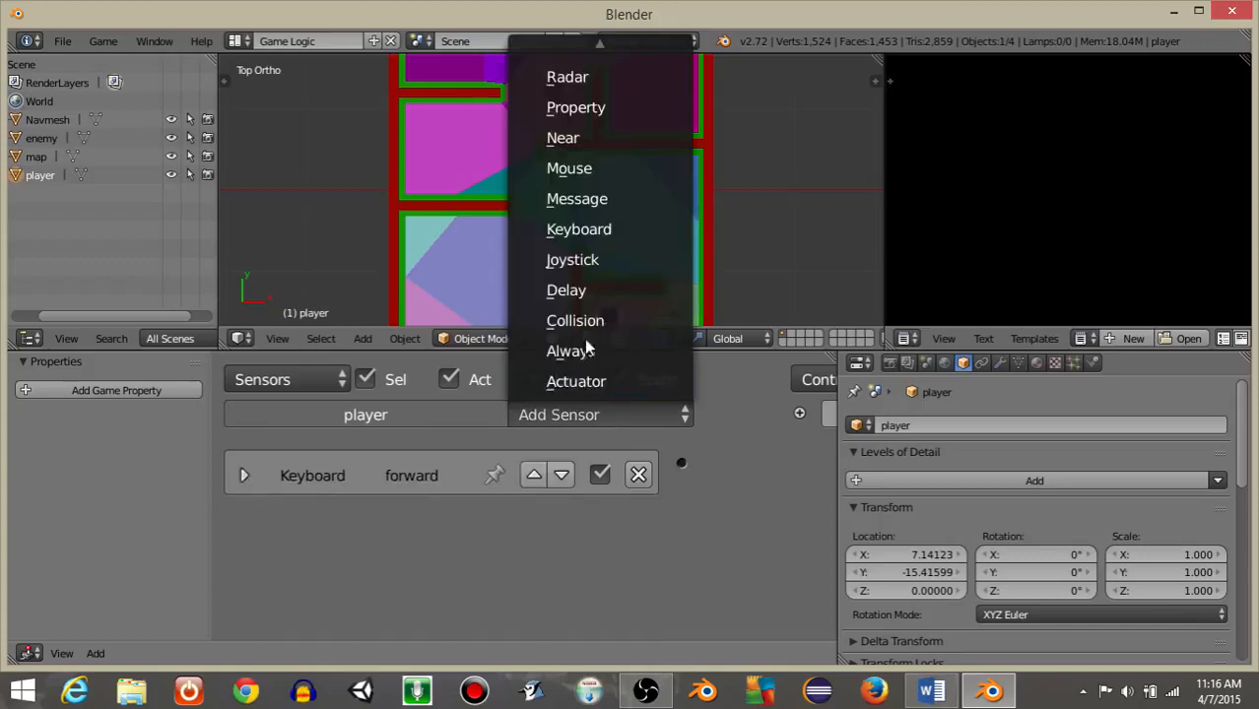
{"action": "left_click", "coordinate": [559, 229]}
{"action": "scroll", "coordinate": [449, 552], "scroll_direction": "down", "scroll_amount": 2}
{"action": "left_click", "coordinate": [430, 469]}
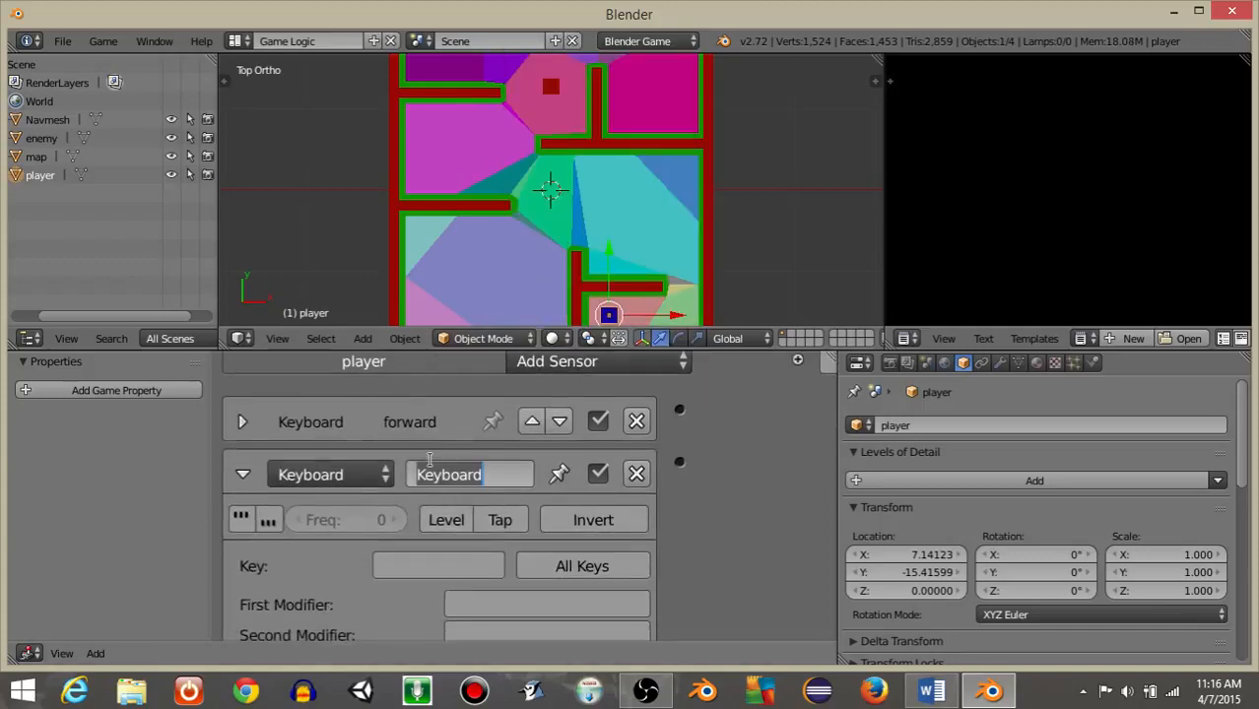
{"action": "type", "text": "backward"}
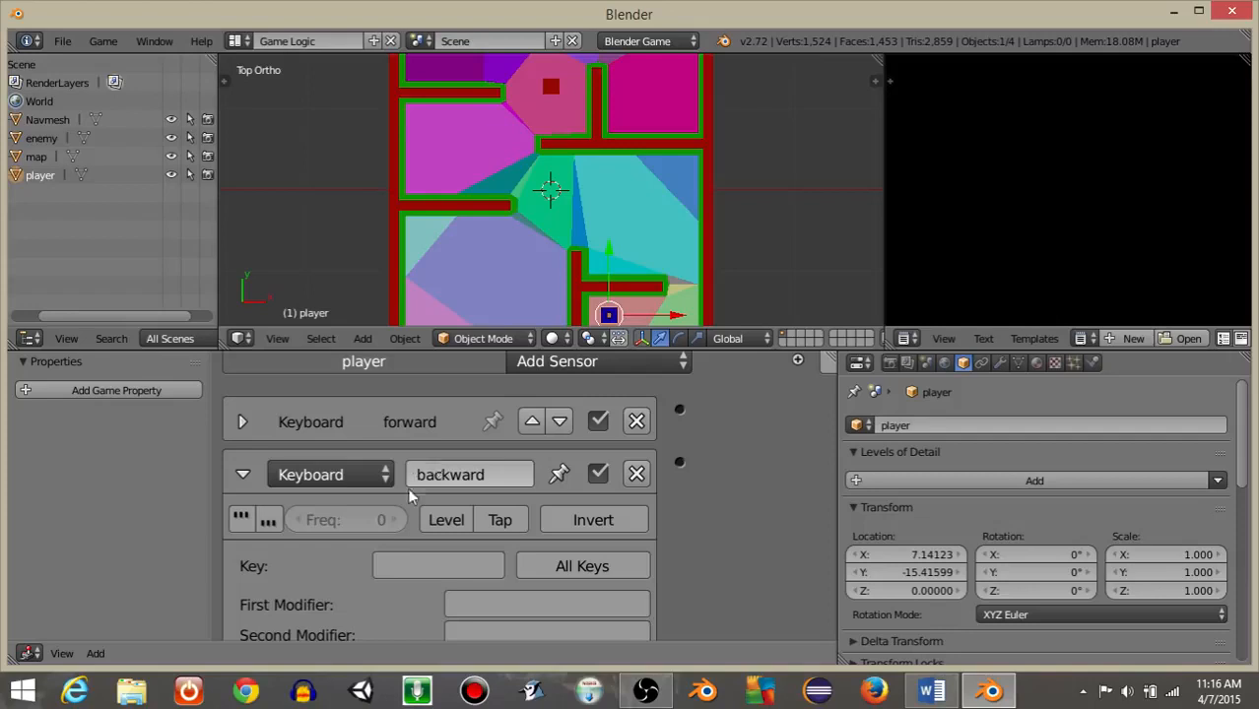
{"action": "key", "text": "Return"}
{"action": "left_click", "coordinate": [404, 564]}
{"action": "key", "text": "s"}
{"action": "left_click", "coordinate": [245, 474]}
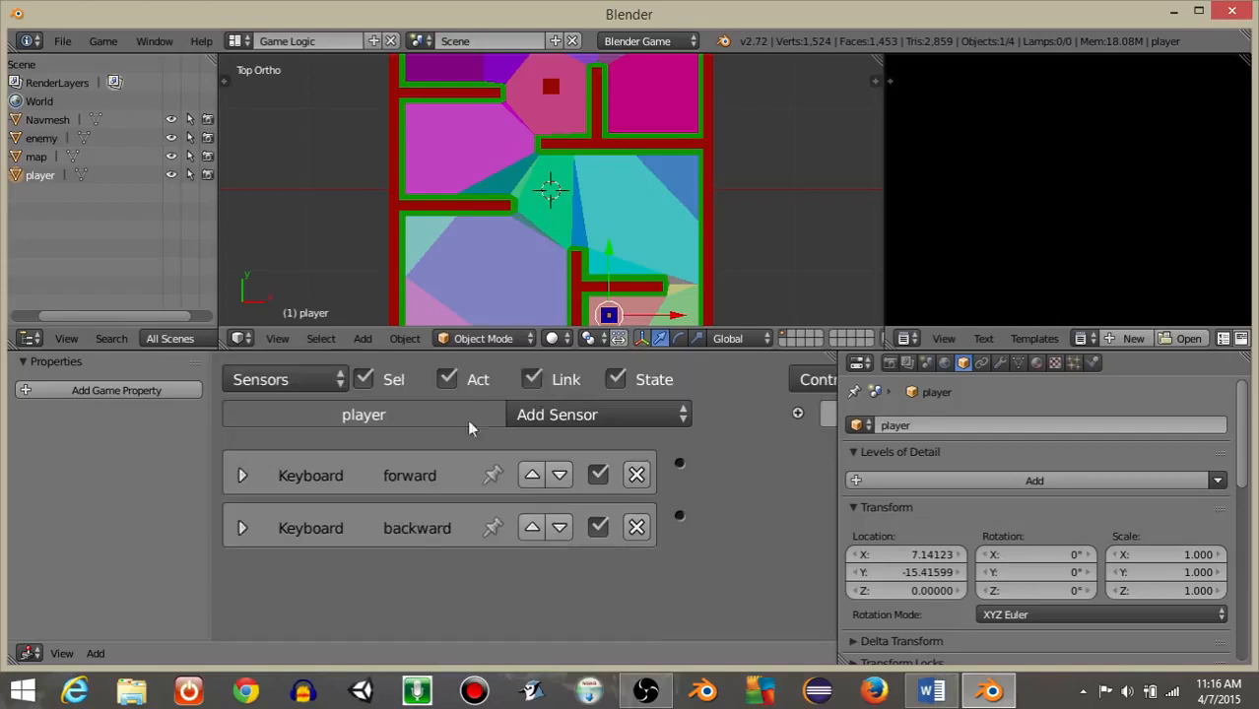
Step: Add a third Keyboard sensor to the player, name it left and assign the A key
{"action": "left_click", "coordinate": [601, 414]}
{"action": "left_click", "coordinate": [572, 233]}
{"action": "scroll", "coordinate": [458, 532], "scroll_direction": "down", "scroll_amount": 2}
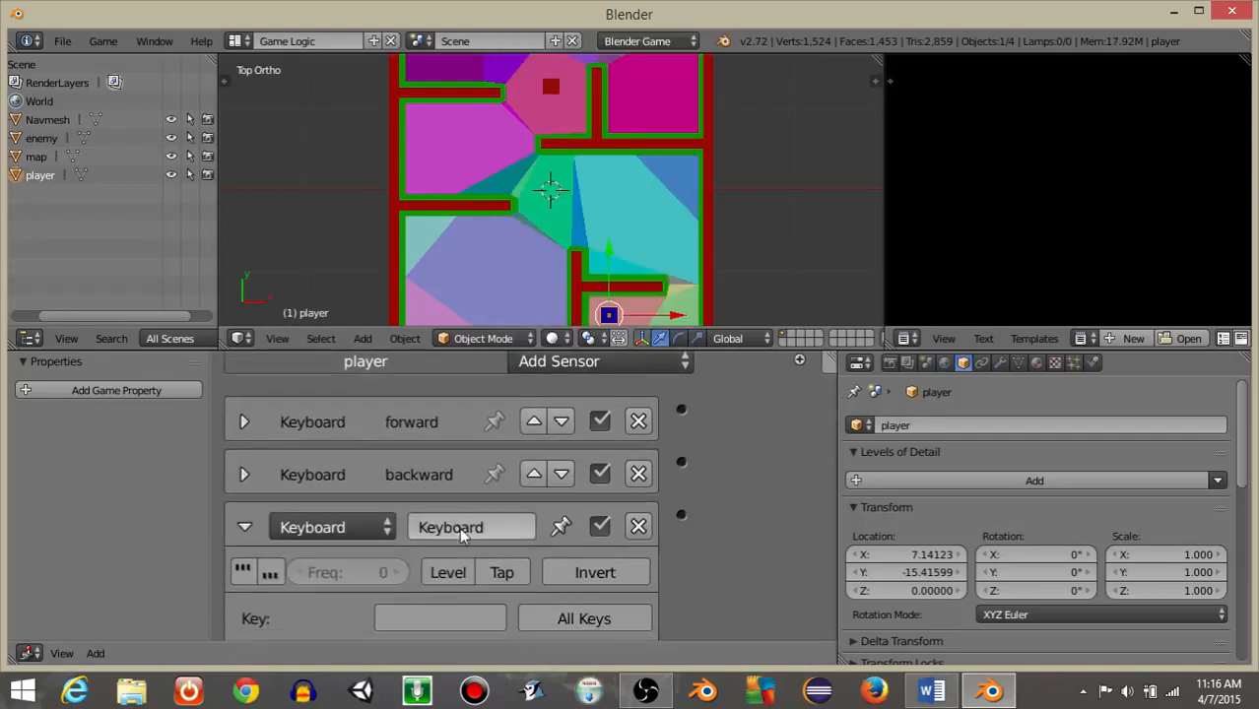
{"action": "left_click", "coordinate": [458, 528]}
{"action": "type", "text": "left"}
{"action": "key", "text": "Return"}
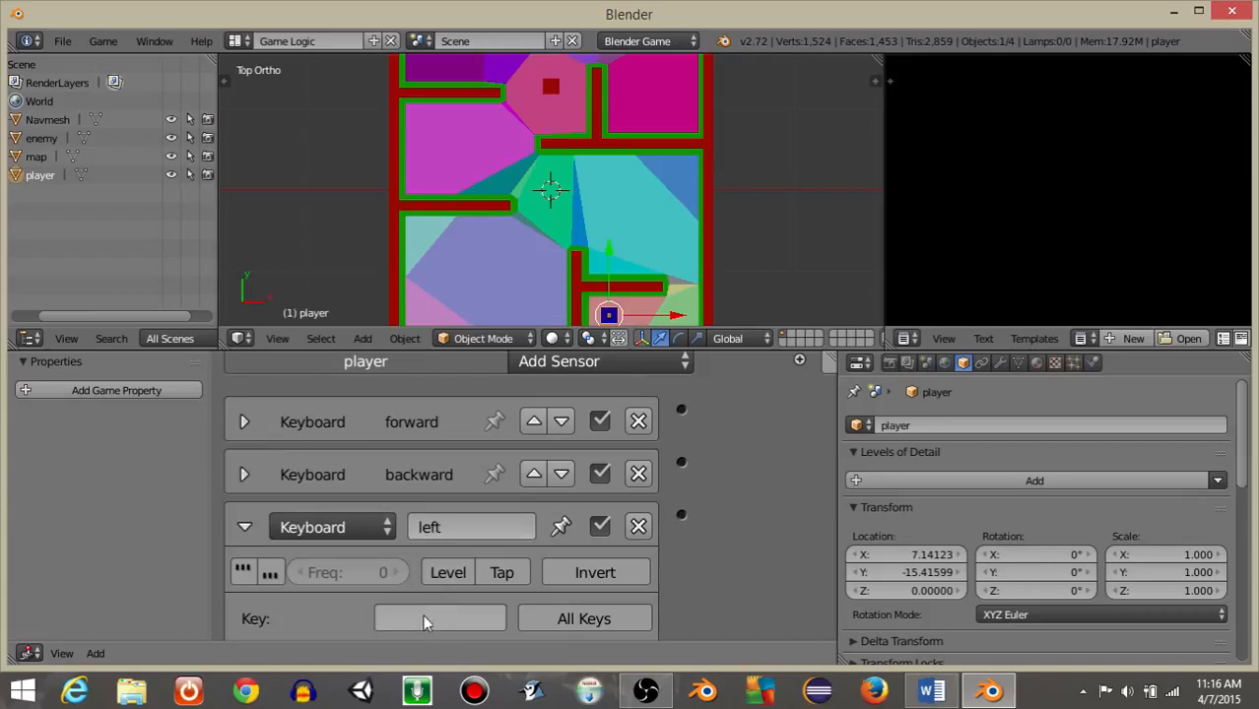
{"action": "left_click", "coordinate": [422, 615]}
{"action": "key", "text": "a"}
{"action": "left_click", "coordinate": [245, 527]}
Step: Add a fourth Keyboard sensor to the player, name it right and assign the D key
{"action": "scroll", "coordinate": [252, 532], "scroll_direction": "up", "scroll_amount": 2}
{"action": "left_click", "coordinate": [554, 424]}
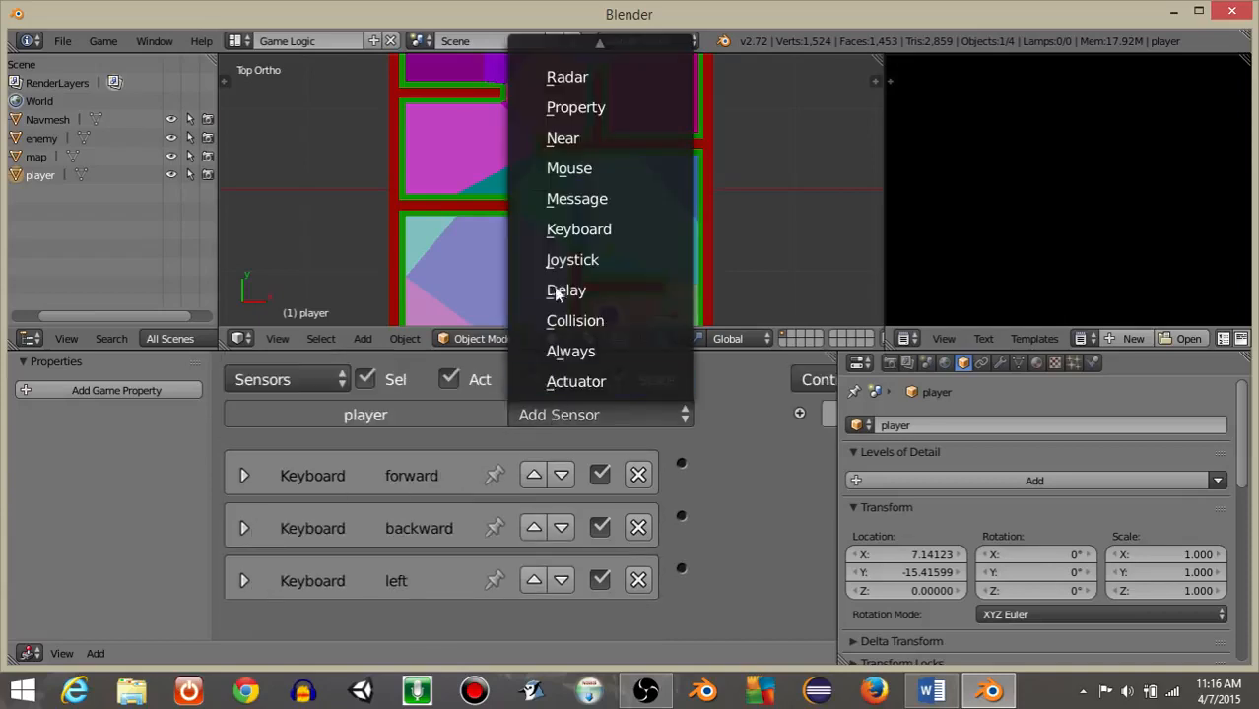
{"action": "left_click", "coordinate": [577, 226]}
{"action": "scroll", "coordinate": [433, 561], "scroll_direction": "down", "scroll_amount": 3}
{"action": "left_click", "coordinate": [441, 565]}
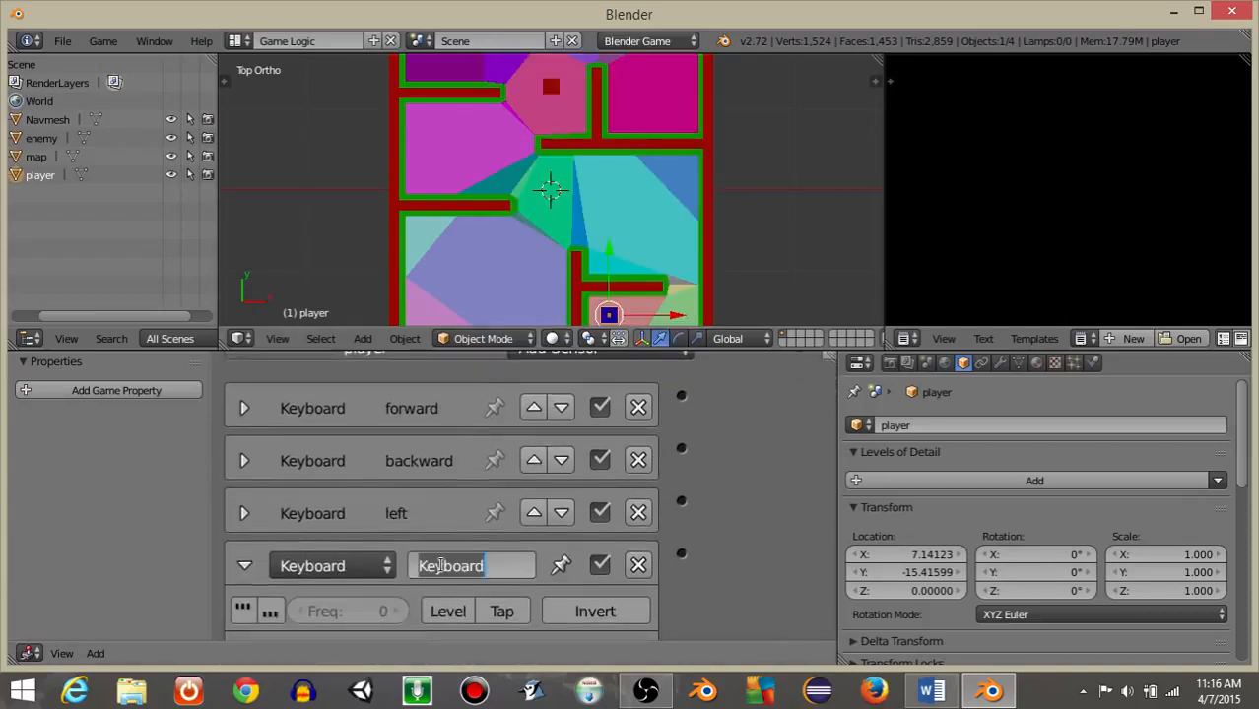
{"action": "type", "text": "right"}
{"action": "key", "text": "Return"}
{"action": "scroll", "coordinate": [423, 559], "scroll_direction": "down", "scroll_amount": 4}
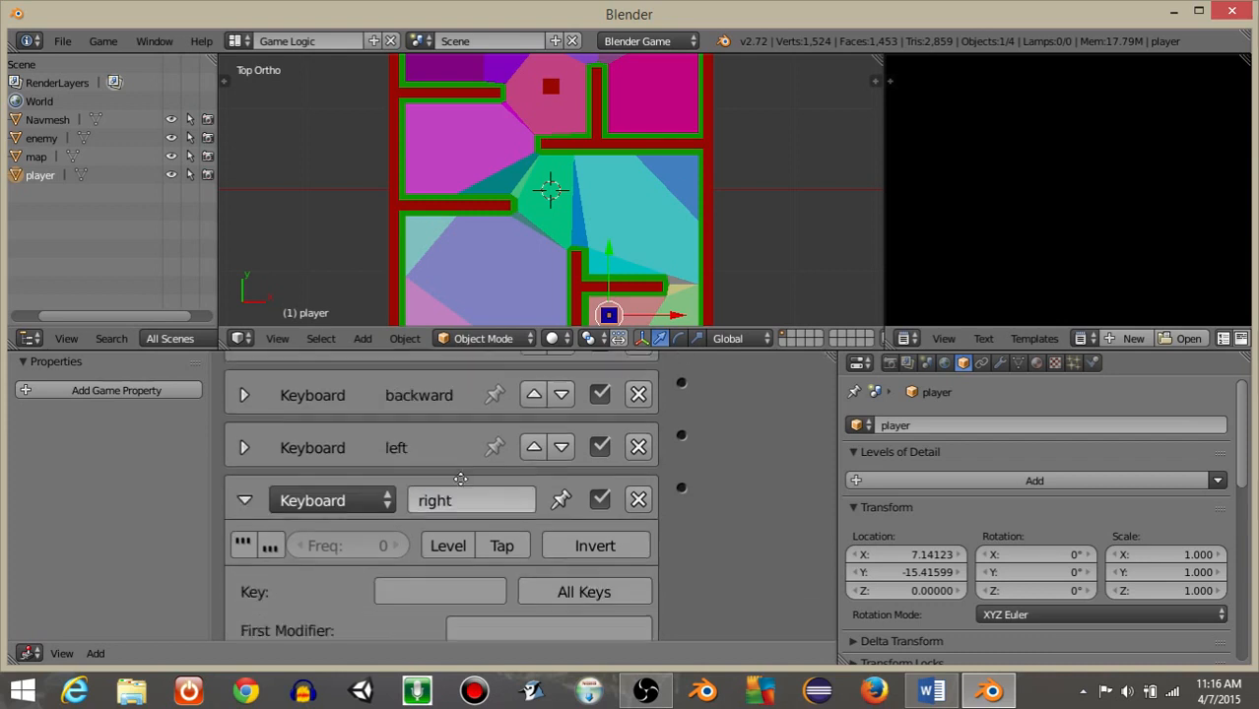
{"action": "left_click", "coordinate": [423, 560]}
{"action": "key", "text": "d"}
{"action": "left_click", "coordinate": [244, 468]}
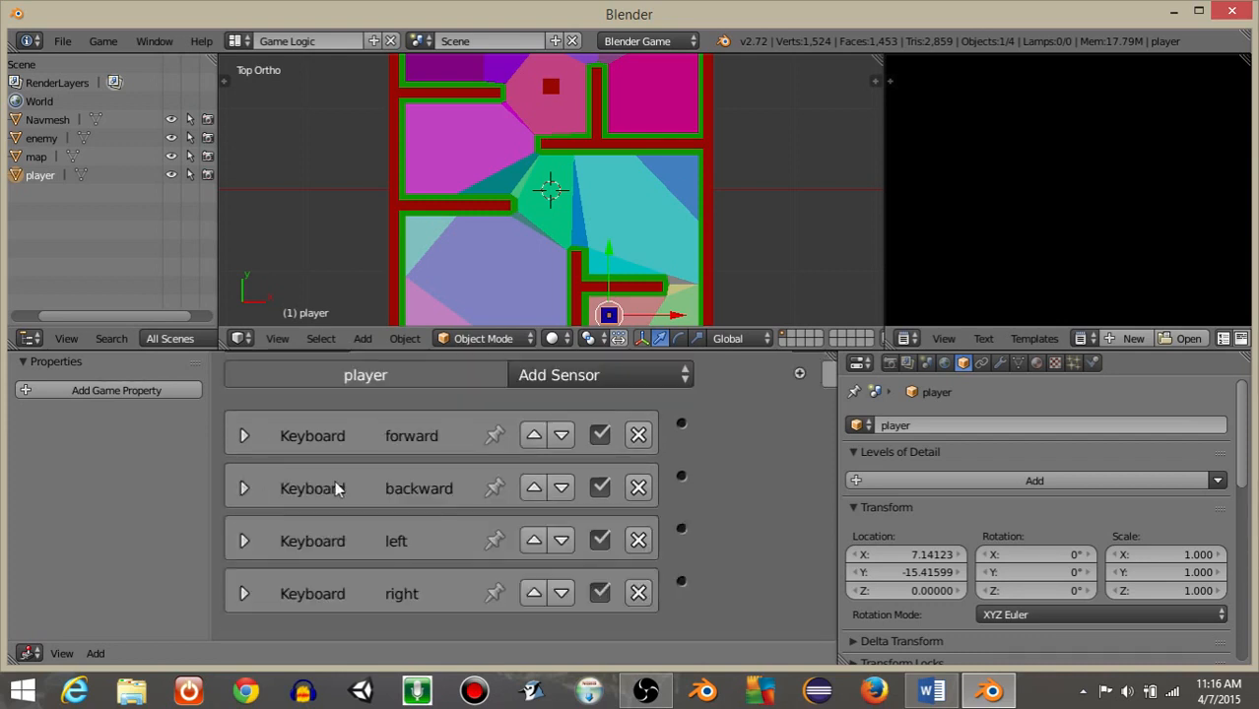
Step: Add four Motion actuators to the player
{"action": "scroll", "coordinate": [633, 493], "scroll_direction": "right", "scroll_amount": 10, "text": "ctrl"}
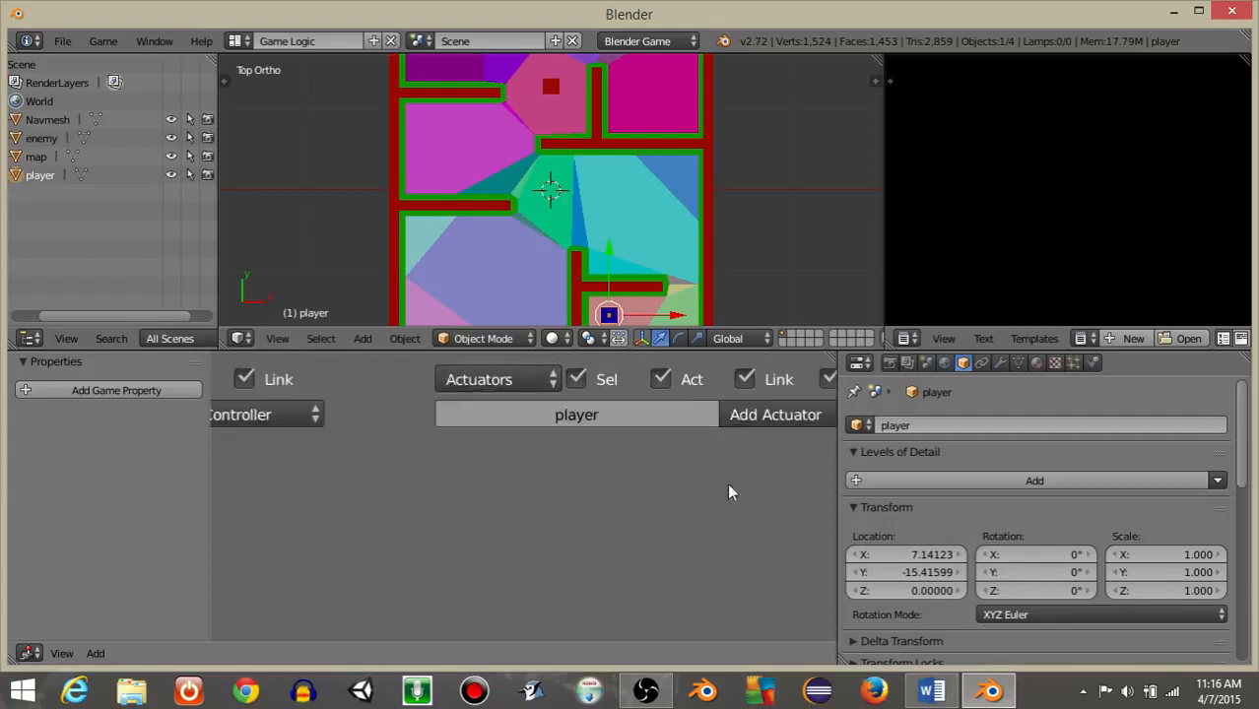
{"action": "left_click", "coordinate": [702, 430]}
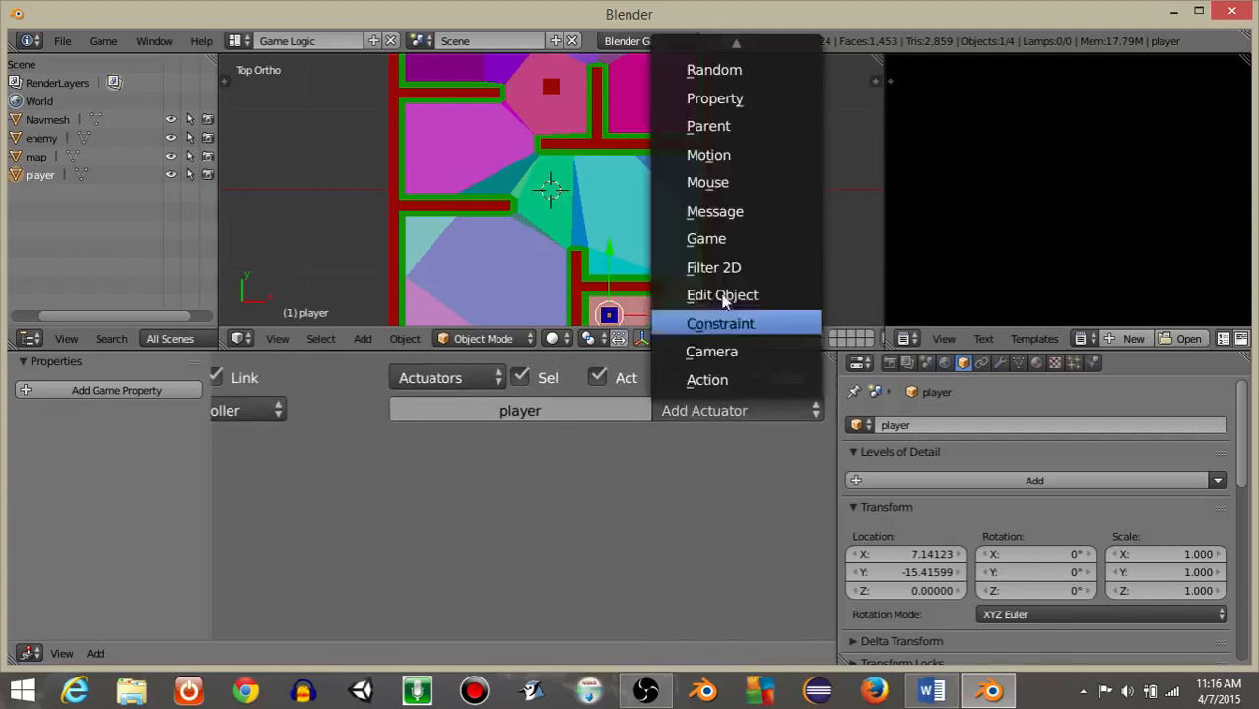
{"action": "left_click", "coordinate": [711, 158]}
{"action": "left_click", "coordinate": [717, 412]}
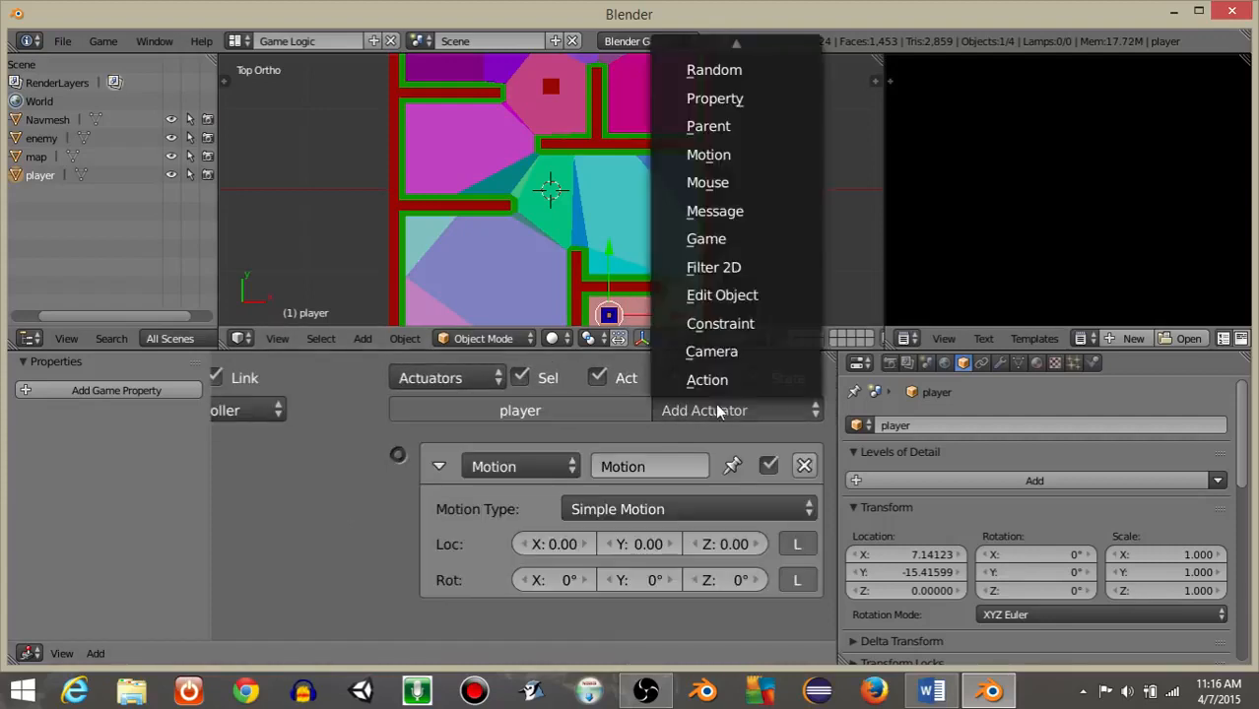
{"action": "left_click", "coordinate": [732, 156]}
{"action": "left_click", "coordinate": [719, 409]}
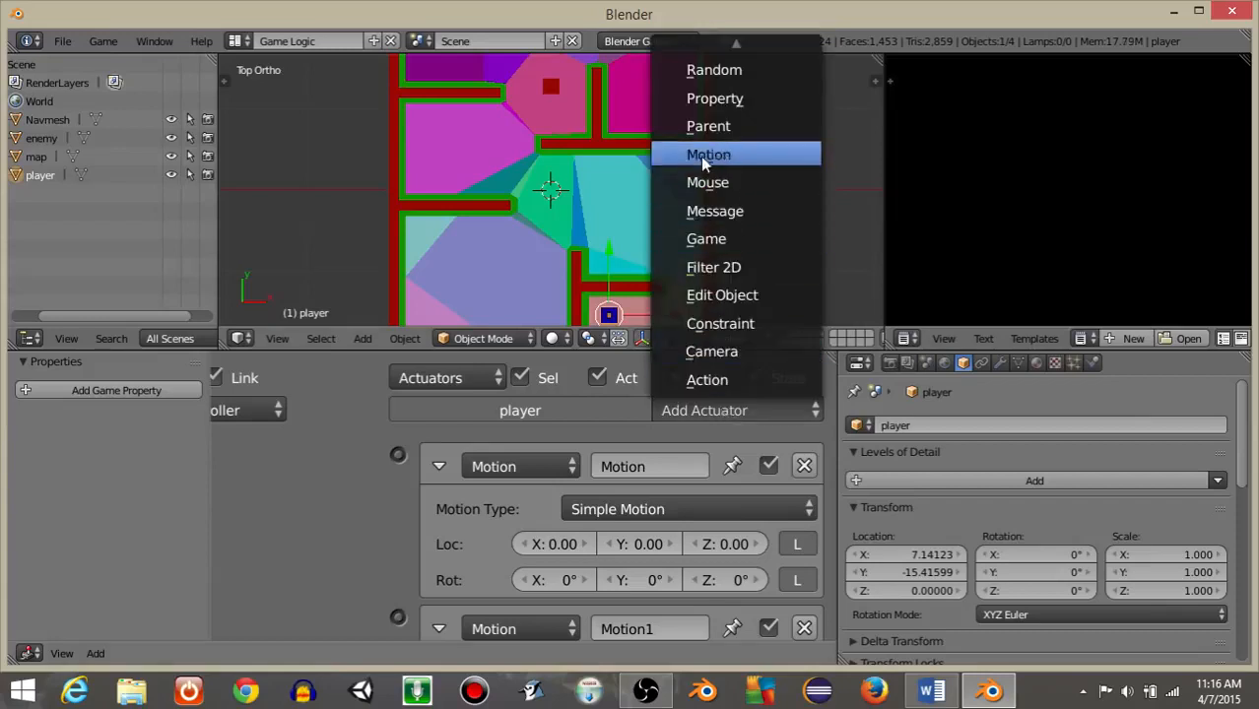
{"action": "left_click", "coordinate": [701, 157]}
{"action": "left_click", "coordinate": [701, 406]}
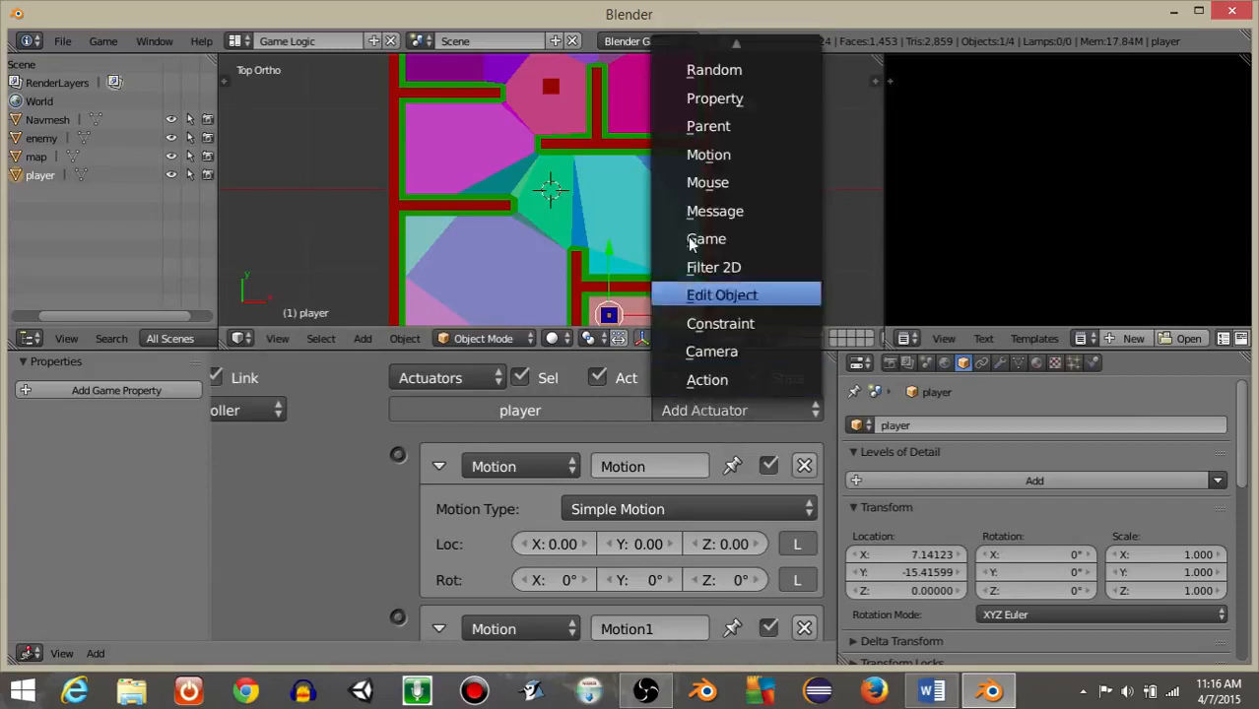
{"action": "left_click", "coordinate": [707, 156]}
Step: Rename the first Motion actuator forward, set its Y location to 0.2 and collapse it
{"action": "left_click", "coordinate": [630, 465]}
{"action": "type", "text": "forward"}
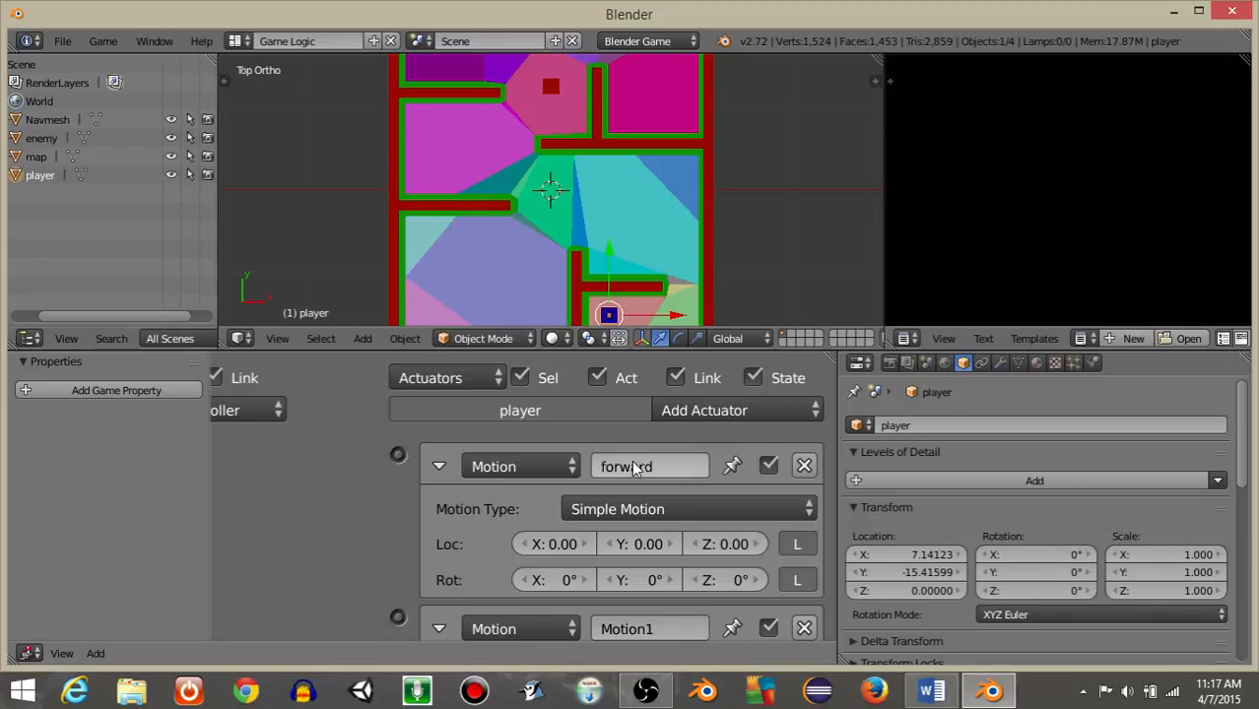
{"action": "key", "text": "Return"}
{"action": "left_click", "coordinate": [642, 544]}
{"action": "type", "text": "0"}
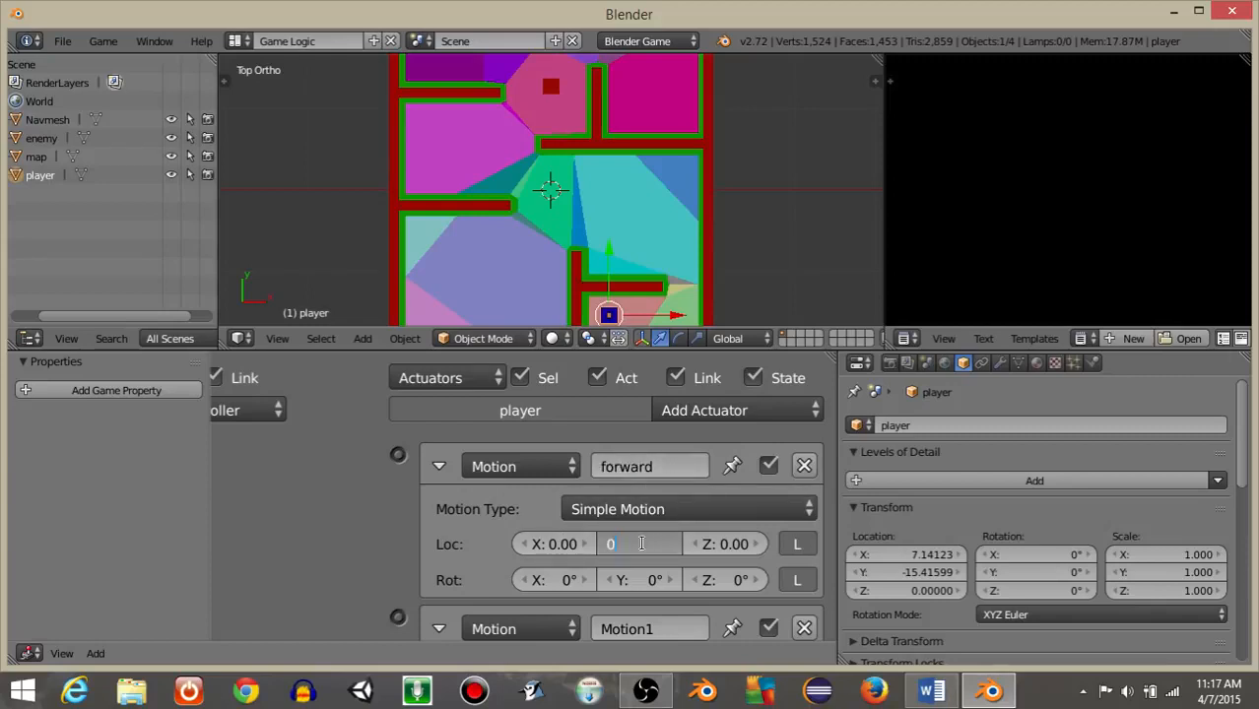
{"action": "type", "text": ".2"}
{"action": "key", "text": "Return"}
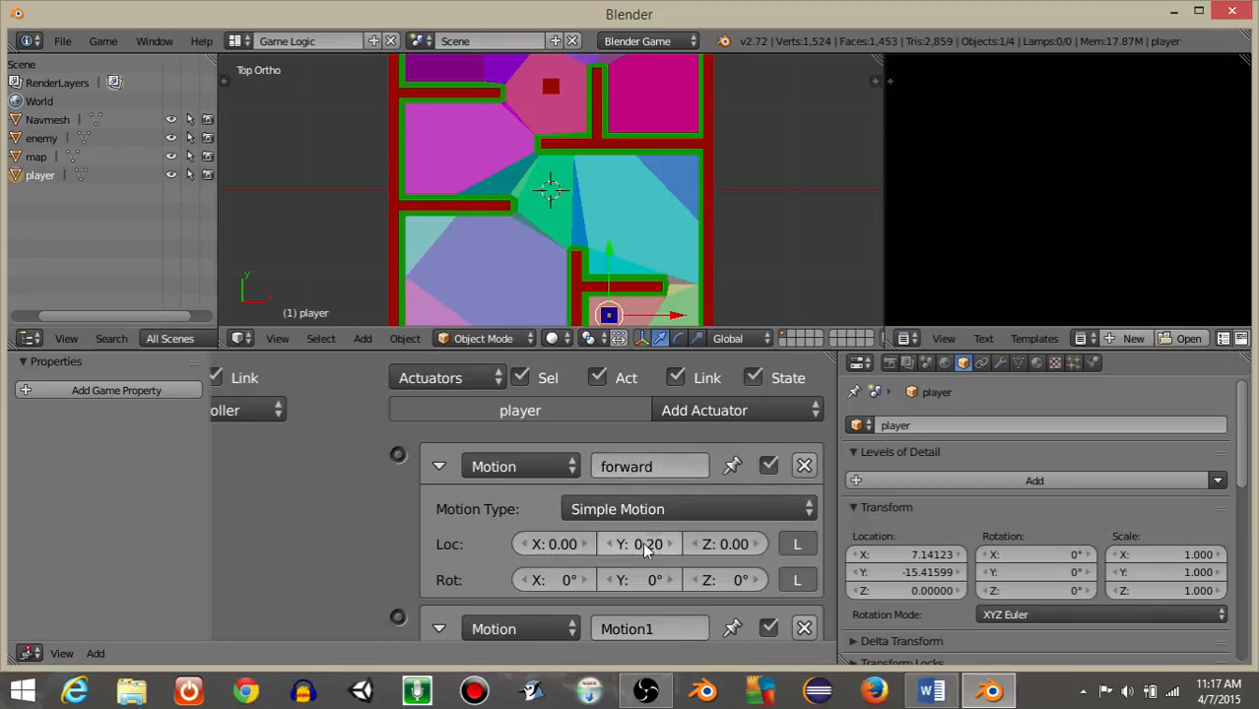
{"action": "left_click", "coordinate": [444, 470]}
Step: Rename the second Motion actuator backward and set its Y location to -0.2
{"action": "left_click", "coordinate": [639, 512]}
{"action": "type", "text": "ba"}
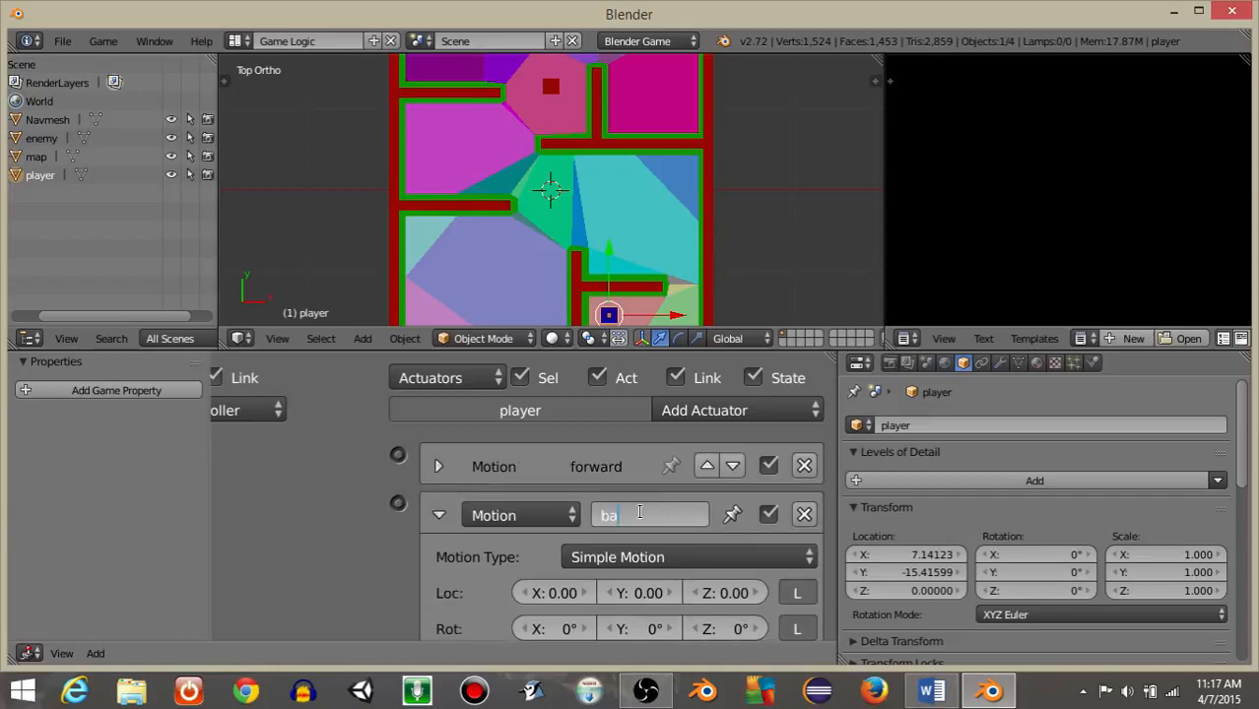
{"action": "type", "text": "ckward"}
{"action": "key", "text": "Return"}
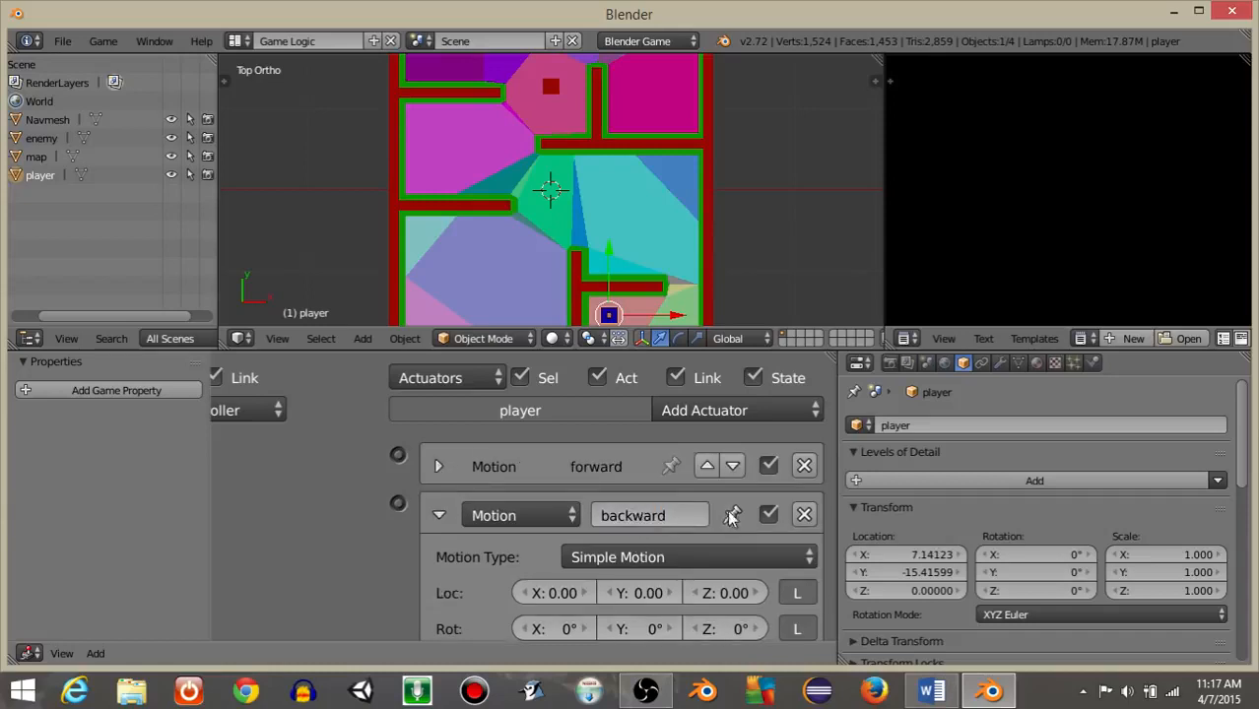
{"action": "left_click", "coordinate": [632, 591]}
{"action": "type", "text": "-0.2"}
{"action": "key", "text": "Return"}
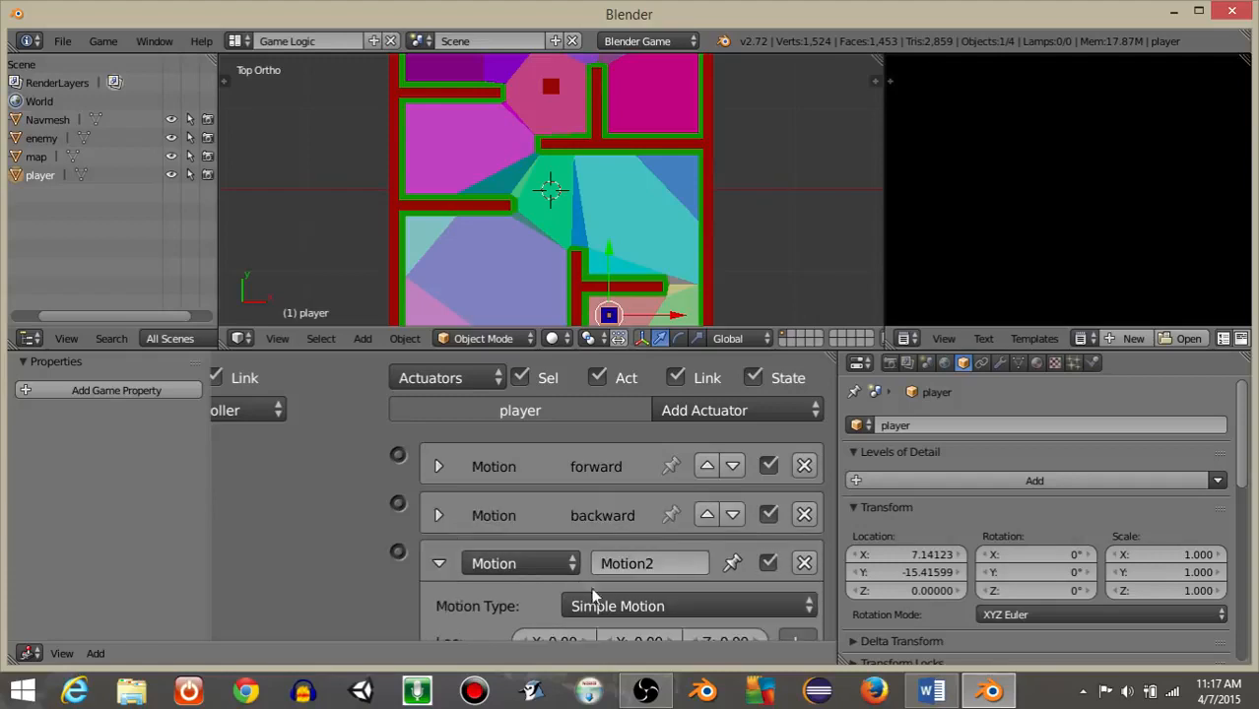
Step: Rename the third Motion actuator left, set its X location to -0.2 and collapse it
{"action": "left_click", "coordinate": [609, 569]}
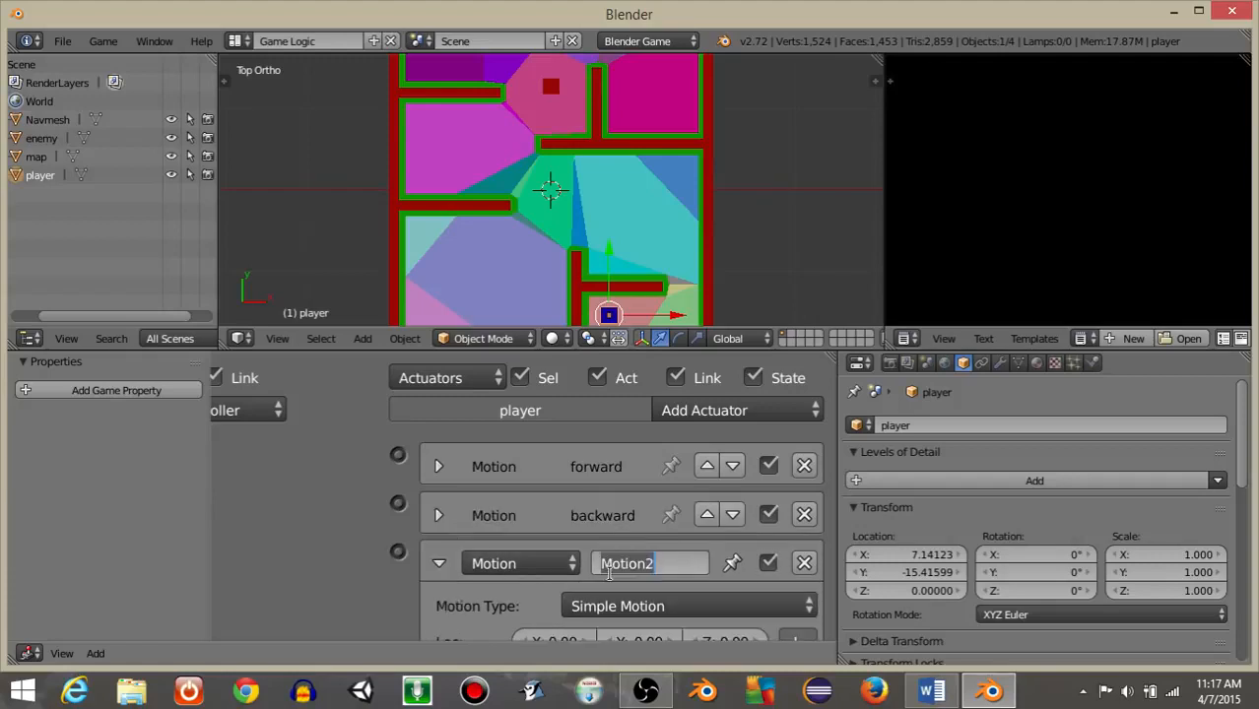
{"action": "type", "text": "left"}
{"action": "key", "text": "Return"}
{"action": "scroll", "coordinate": [611, 582], "scroll_direction": "down", "scroll_amount": 4}
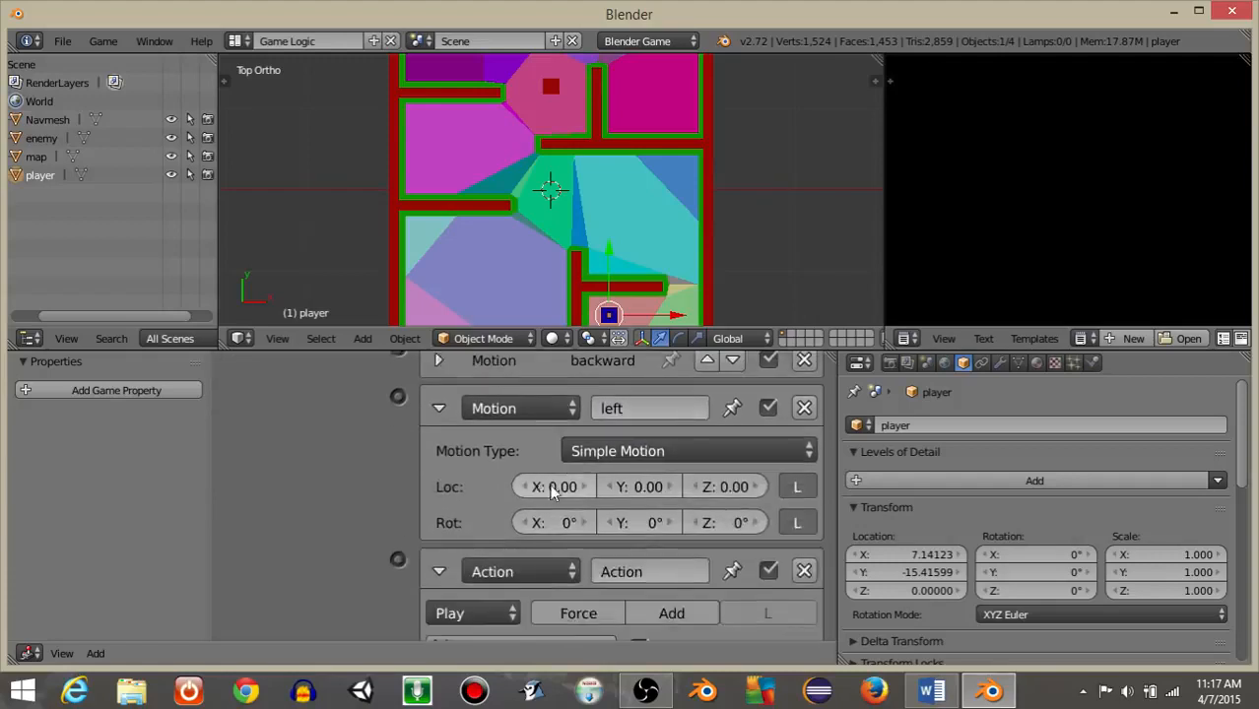
{"action": "left_click", "coordinate": [548, 486]}
{"action": "type", "text": "-0.2"}
{"action": "key", "text": "Return"}
{"action": "left_click", "coordinate": [439, 414]}
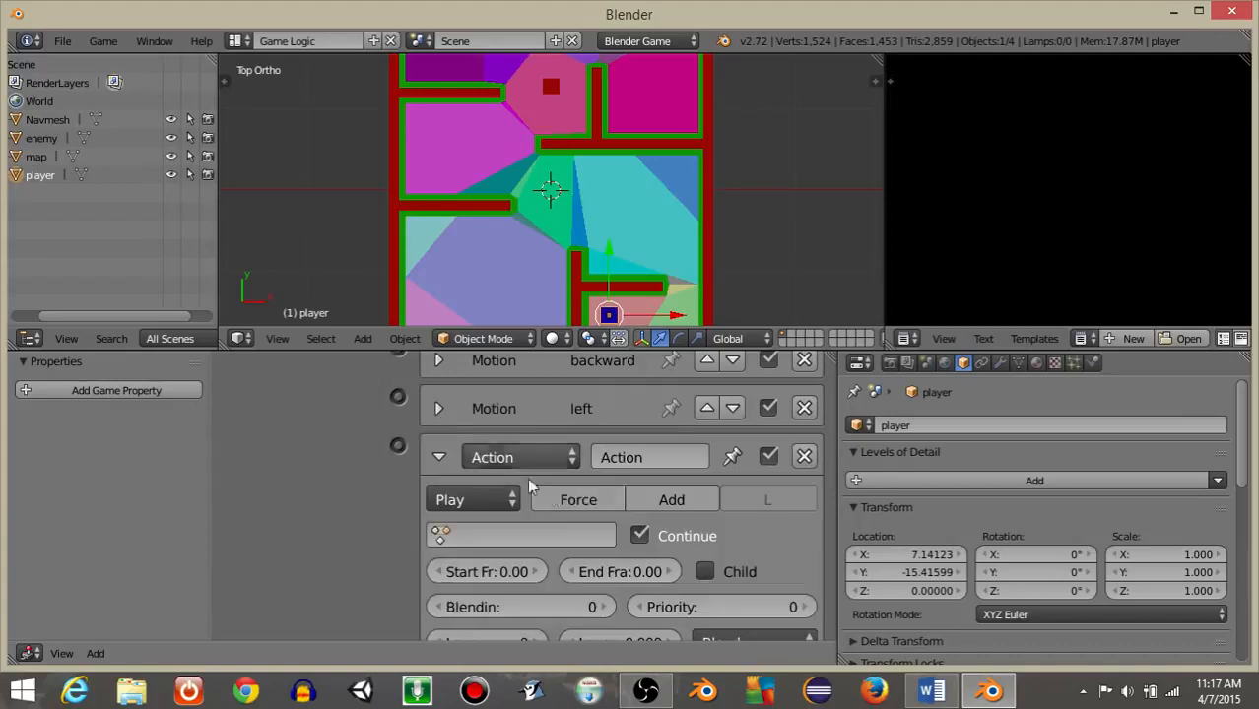
Step: Delete the stray Action actuator, then name the last Motion actuator right with an X location of 0.2
{"action": "scroll", "coordinate": [553, 473], "scroll_direction": "down", "scroll_amount": 3}
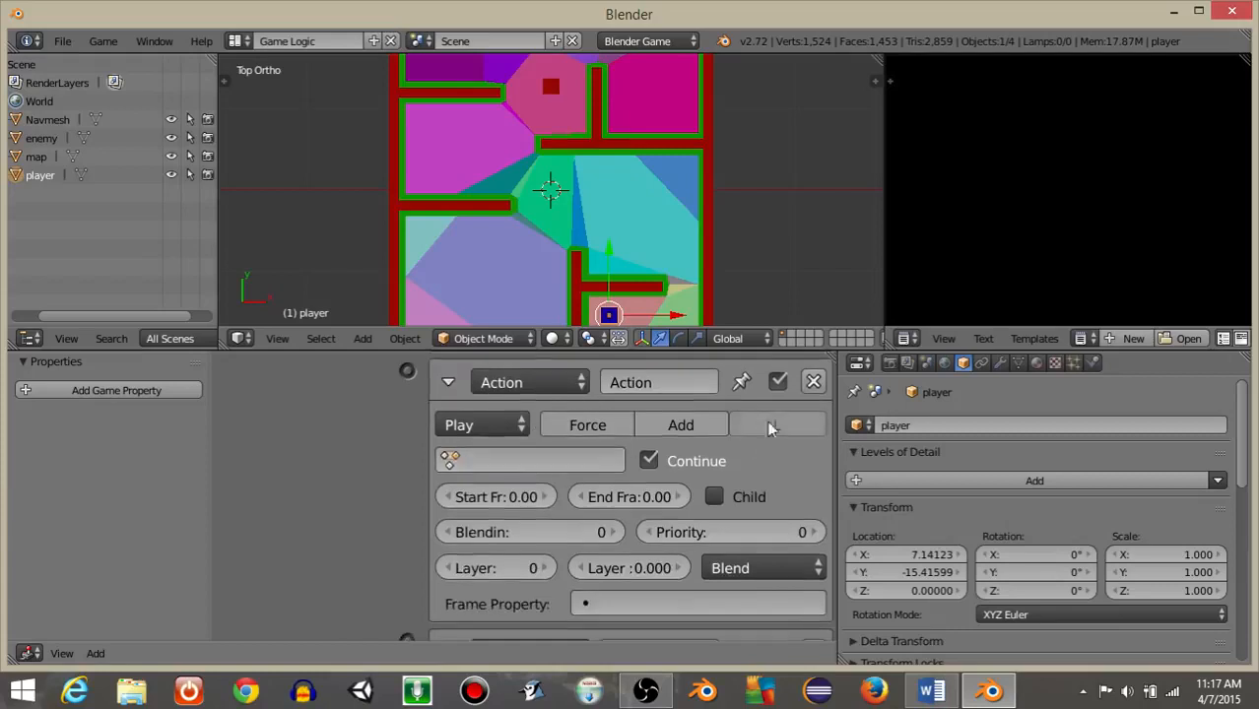
{"action": "left_click", "coordinate": [813, 379]}
{"action": "left_click", "coordinate": [650, 483]}
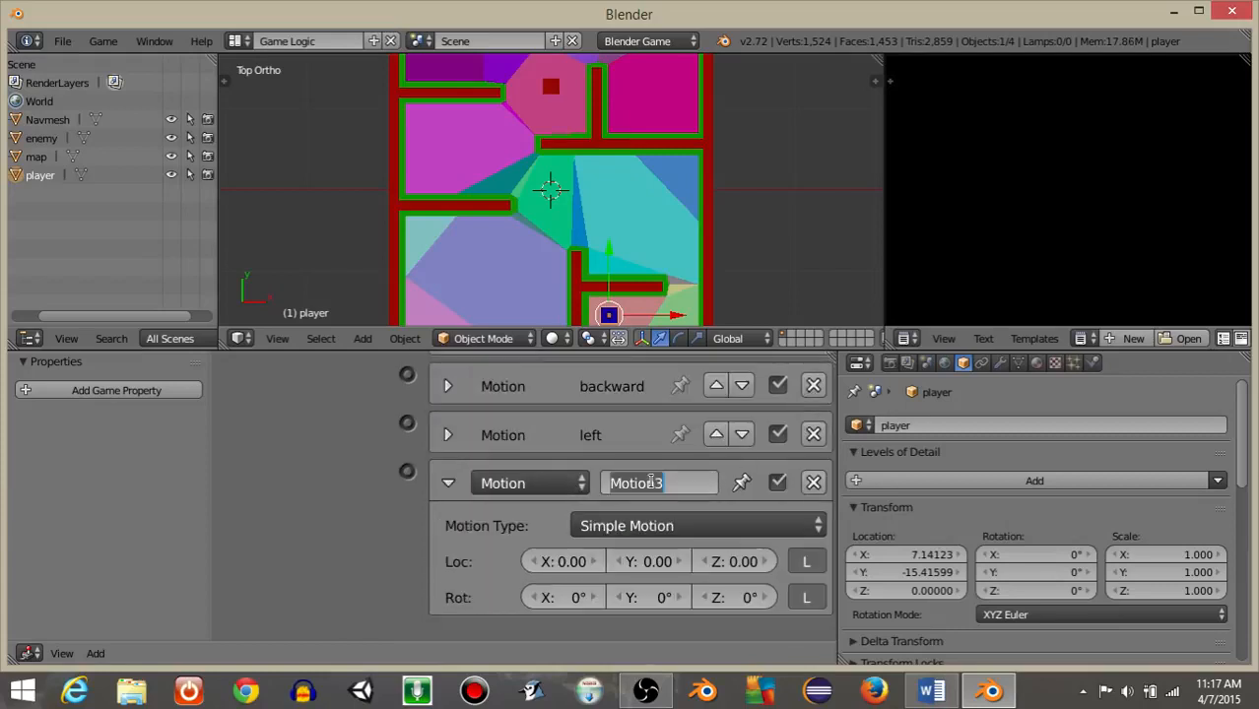
{"action": "type", "text": "right"}
{"action": "key", "text": "Return"}
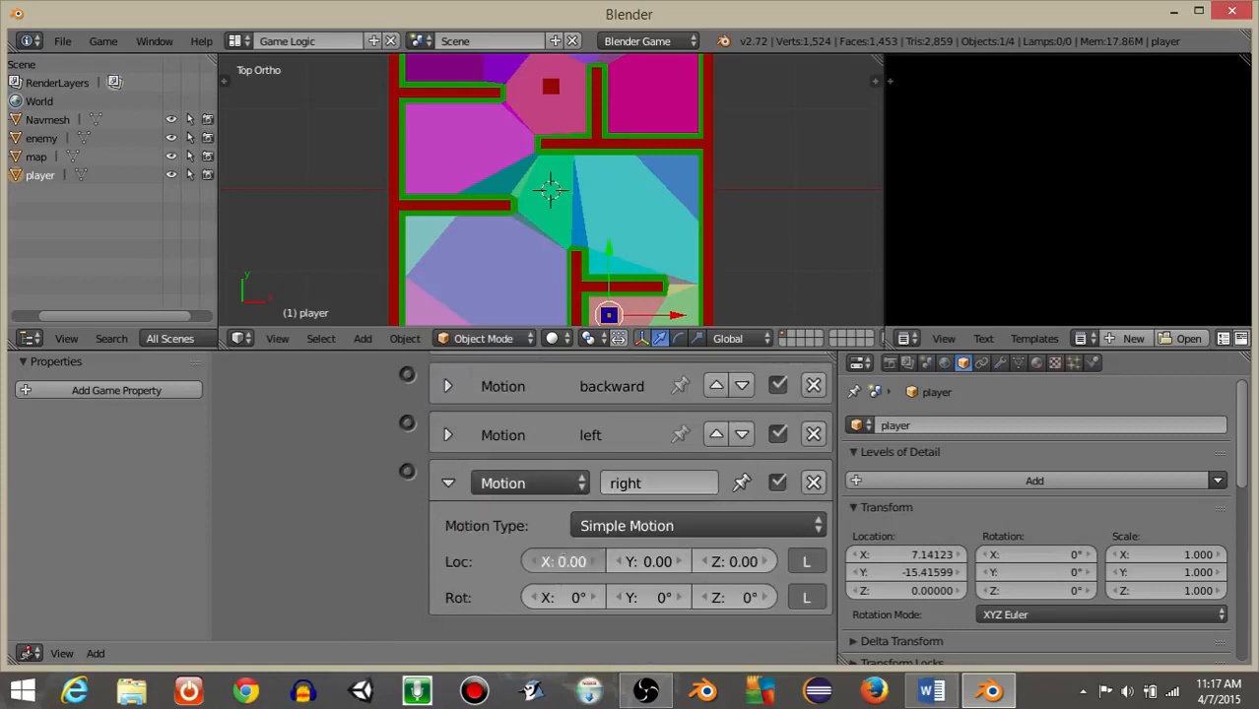
{"action": "left_click", "coordinate": [563, 560]}
{"action": "type", "text": "0.2"}
{"action": "key", "text": "Return"}
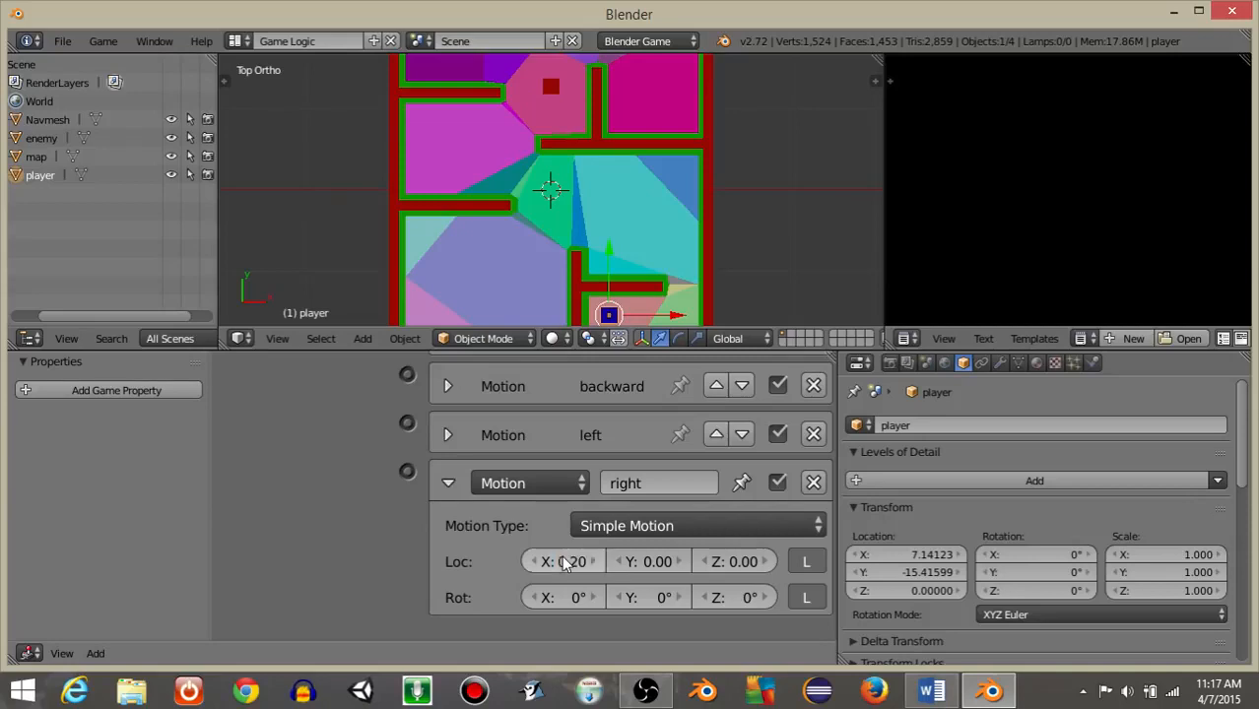
{"action": "left_click", "coordinate": [447, 482]}
Step: Link each of the player's four Keyboard sensors to its matching Motion actuator through And controllers and collapse the controllers
{"action": "scroll", "coordinate": [528, 520], "scroll_direction": "down", "scroll_amount": 4}
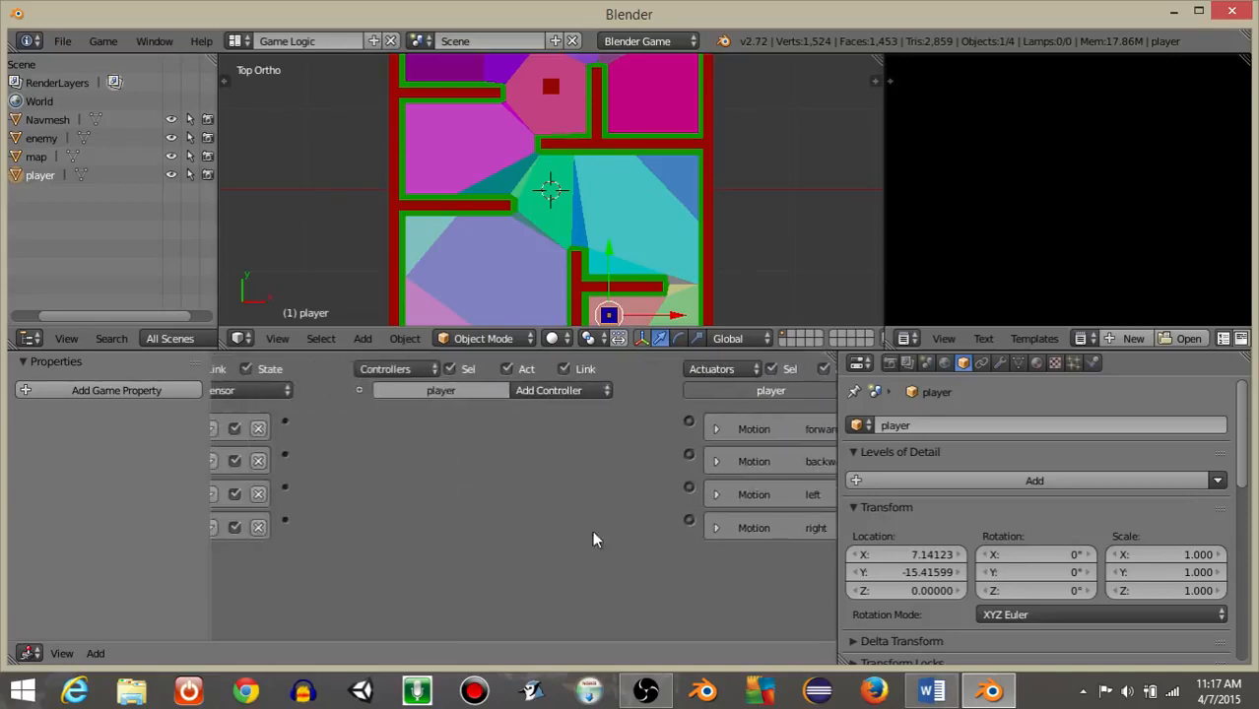
{"action": "left_click_drag", "start_coordinate": [285, 422], "coordinate": [688, 422]}
{"action": "left_click_drag", "start_coordinate": [418, 453], "coordinate": [688, 454]}
{"action": "left_click_drag", "start_coordinate": [287, 487], "coordinate": [689, 487]}
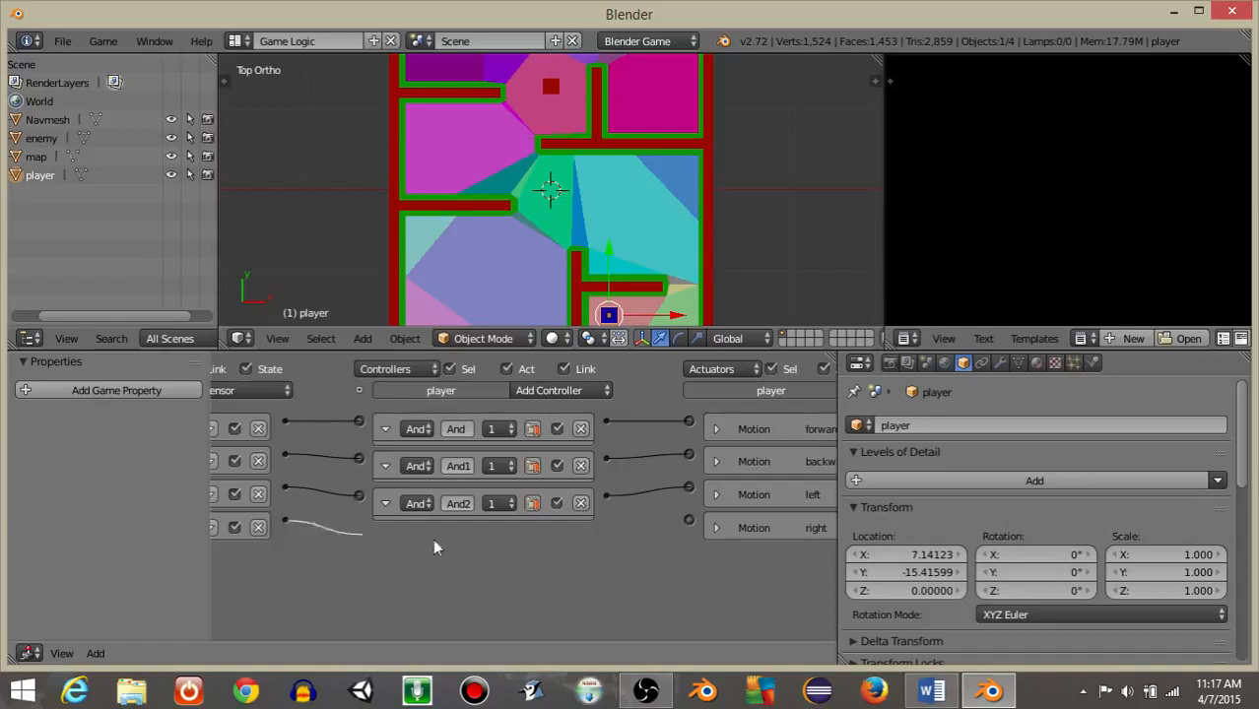
{"action": "left_click_drag", "start_coordinate": [433, 540], "coordinate": [689, 521]}
{"action": "left_click", "coordinate": [385, 430]}
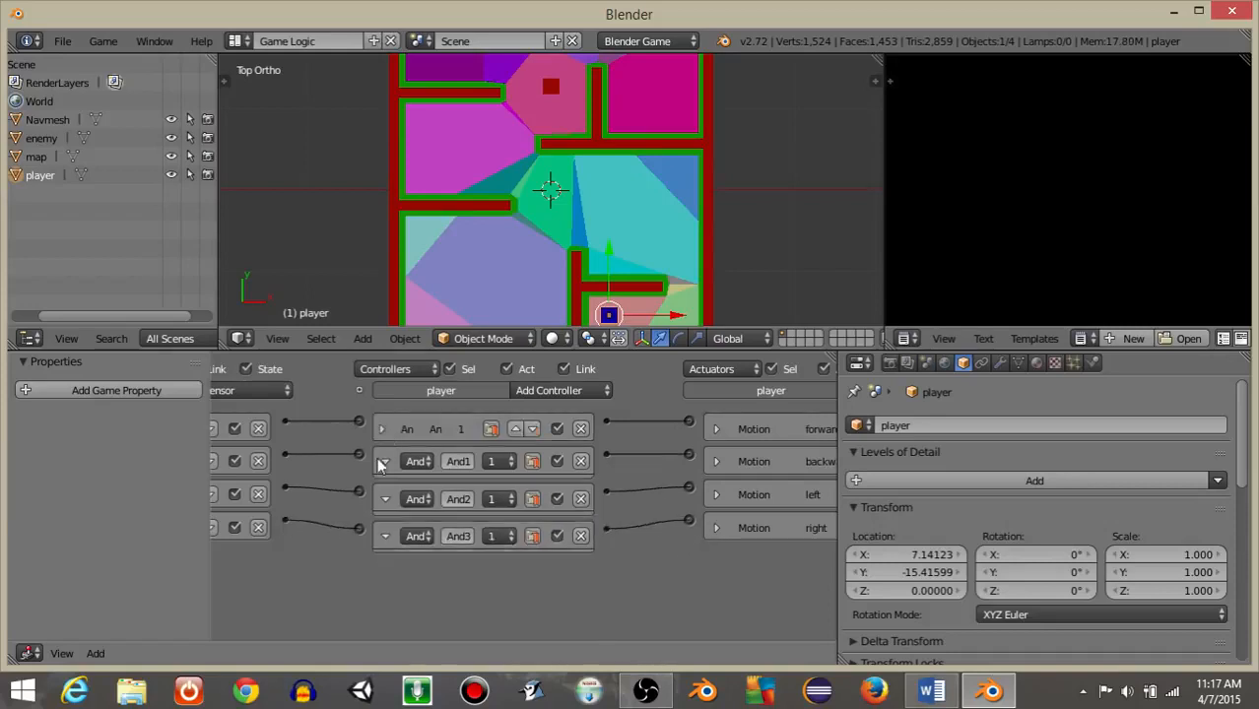
{"action": "left_click", "coordinate": [385, 462]}
{"action": "left_click", "coordinate": [385, 494]}
{"action": "left_click", "coordinate": [385, 528]}
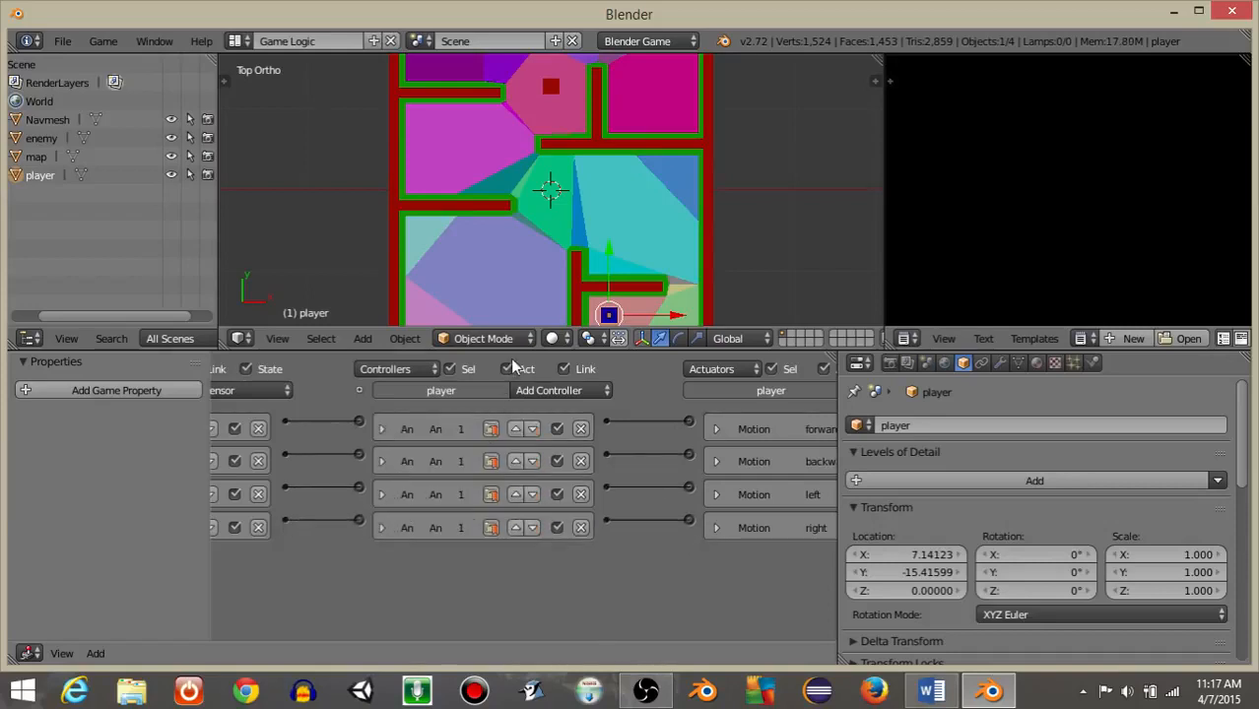
Step: Run the game and steer the player cube around the map's walls to test the enemy's chase, then stop the game
{"action": "left_click_drag", "start_coordinate": [513, 350], "coordinate": [558, 579]}
{"action": "key", "text": "p"}
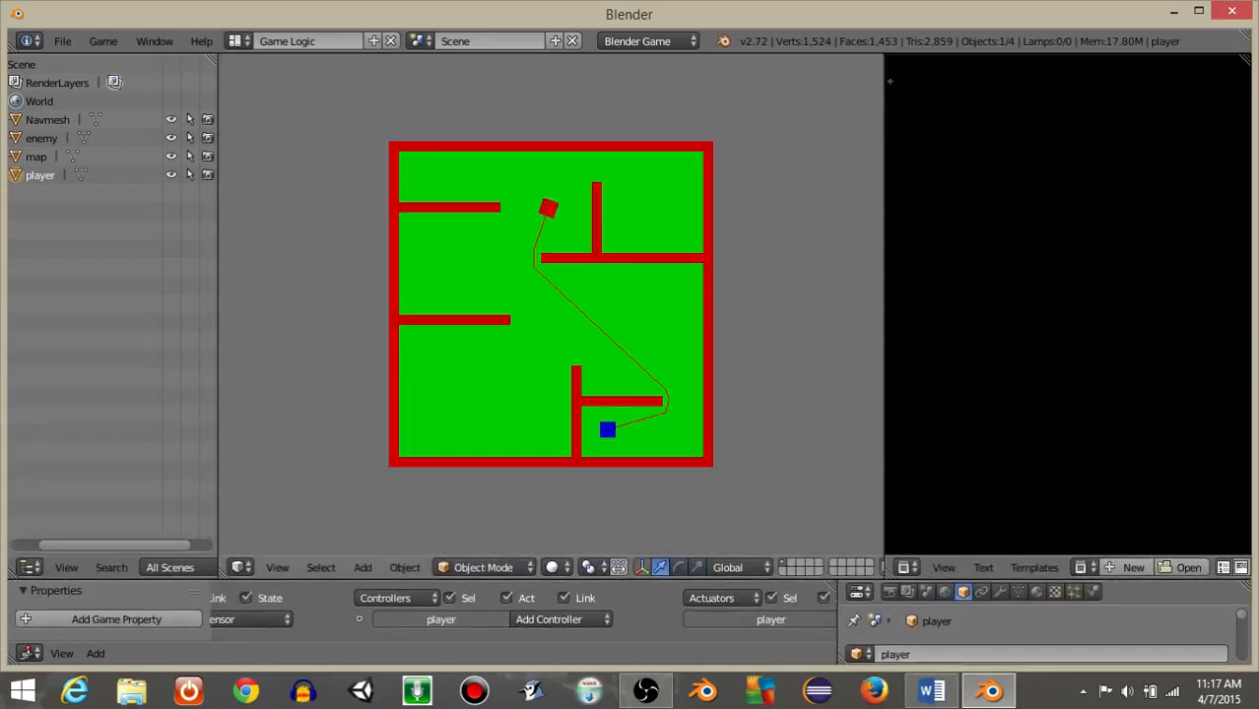
{"action": "key", "text": "Down"}
{"action": "key", "text": "Right"}
{"action": "key", "text": "Up"}
{"action": "key", "text": "Left"}
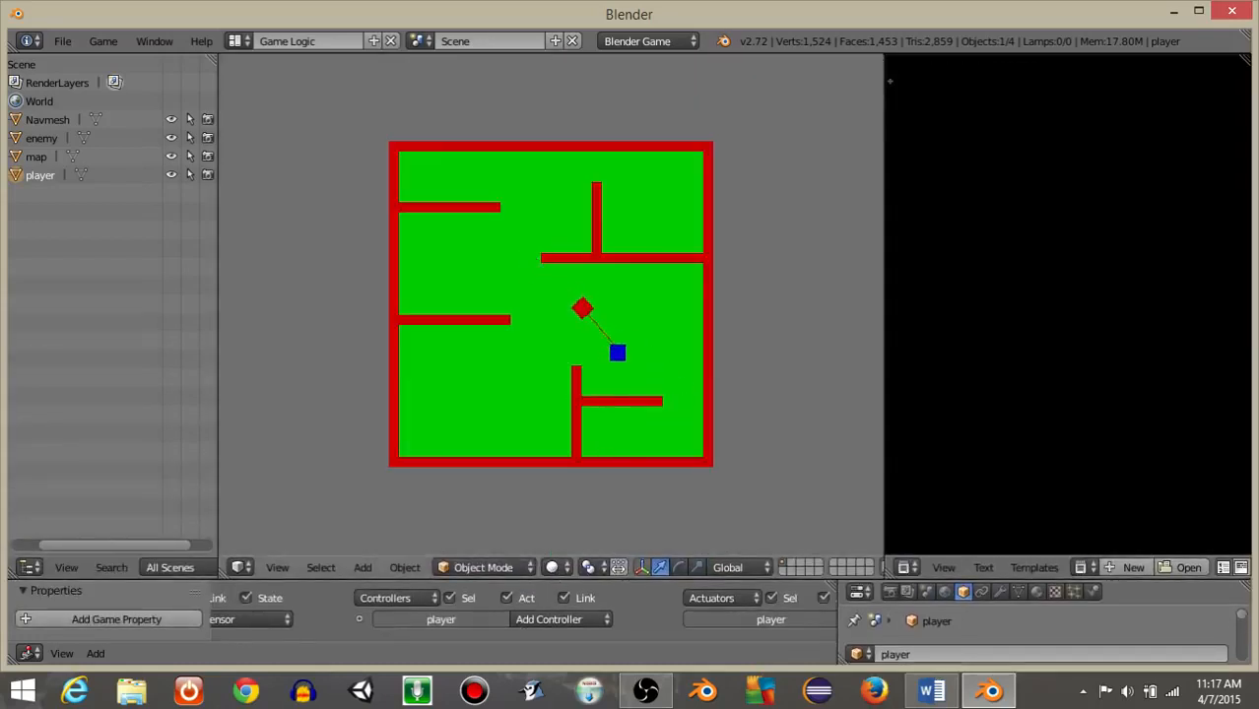
{"action": "key", "text": "Up"}
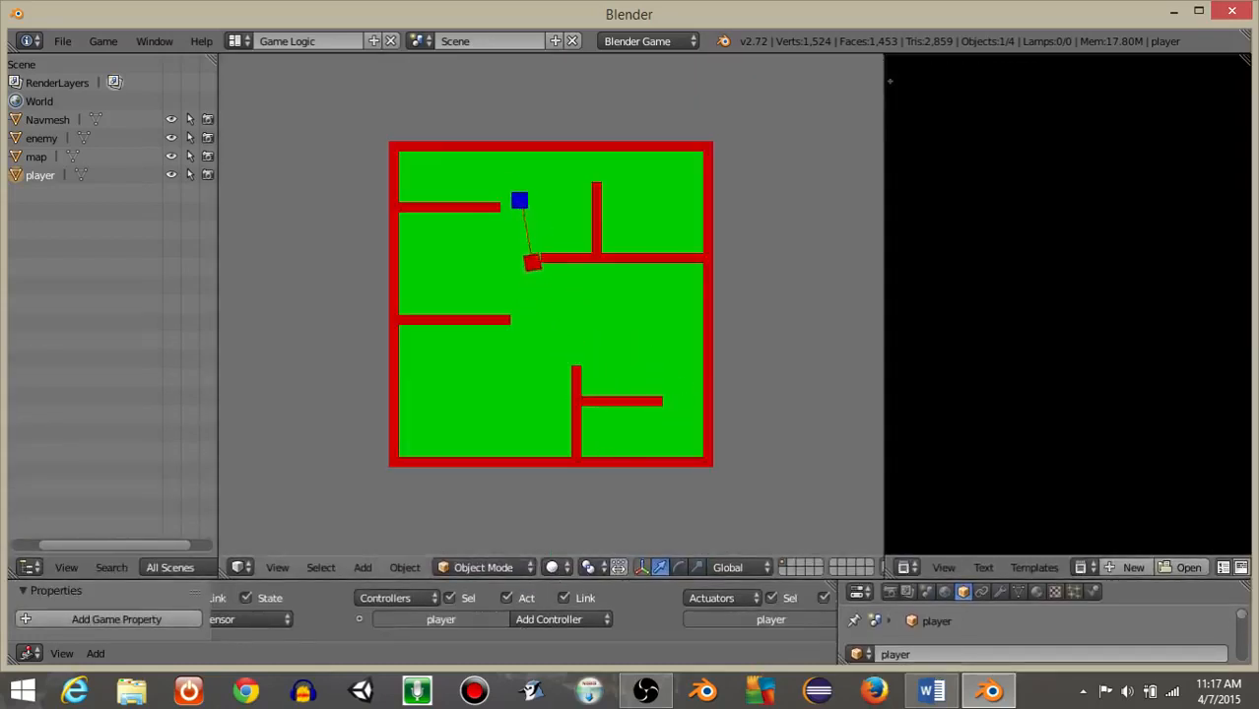
{"action": "key", "text": "Left"}
{"action": "key", "text": "Down"}
{"action": "key", "text": "Right"}
{"action": "key", "text": "Up"}
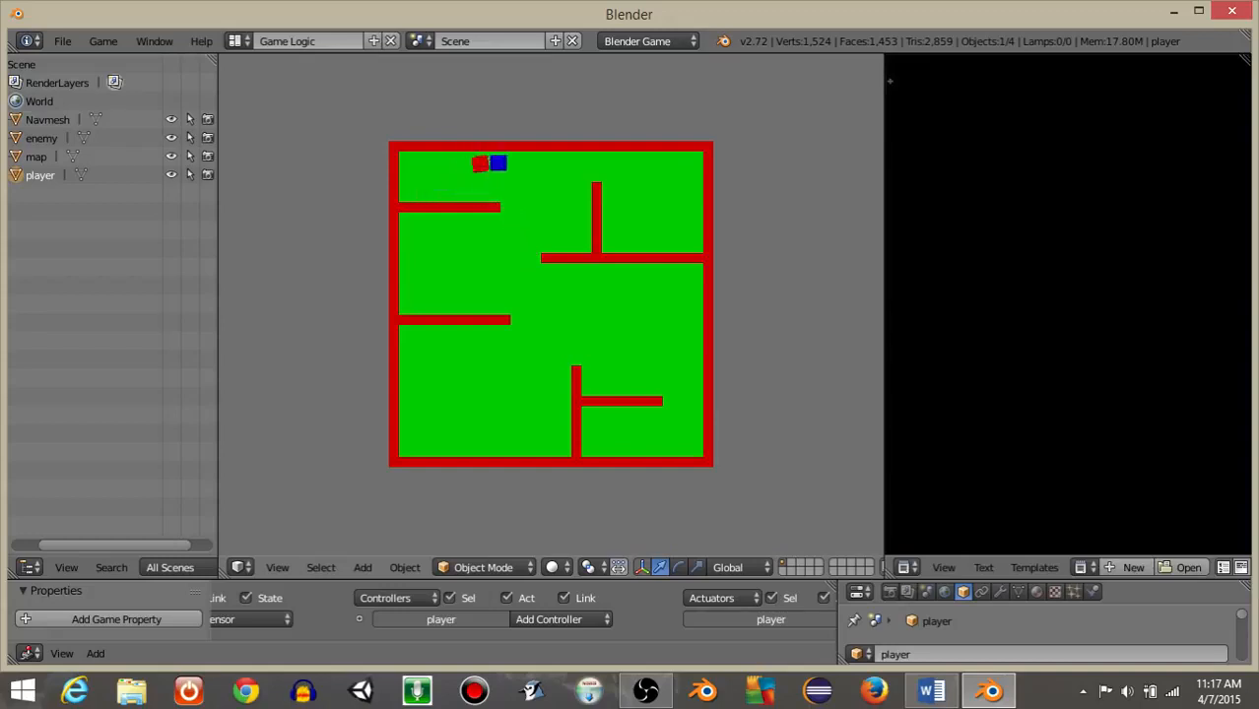
{"action": "key", "text": "Down"}
{"action": "key", "text": "Left"}
{"action": "key", "text": "Right"}
{"action": "key", "text": "Left"}
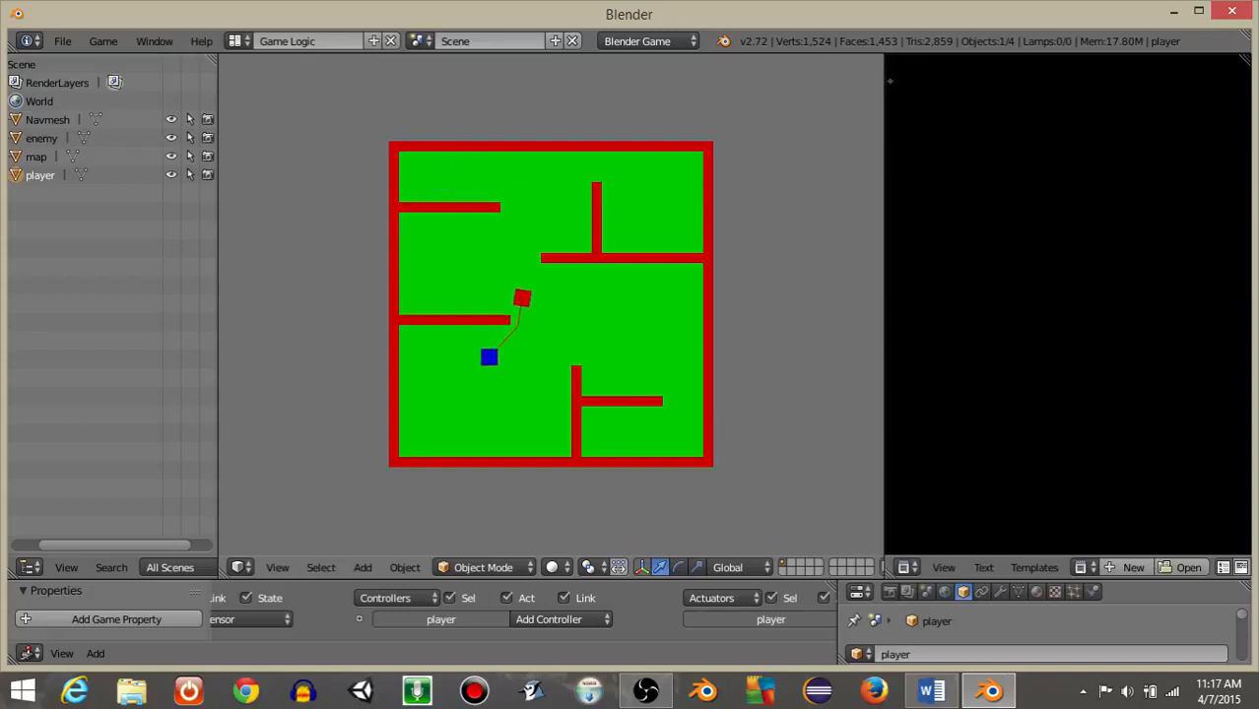
{"action": "key", "text": "Right"}
{"action": "key", "text": "Up"}
{"action": "key", "text": "Left"}
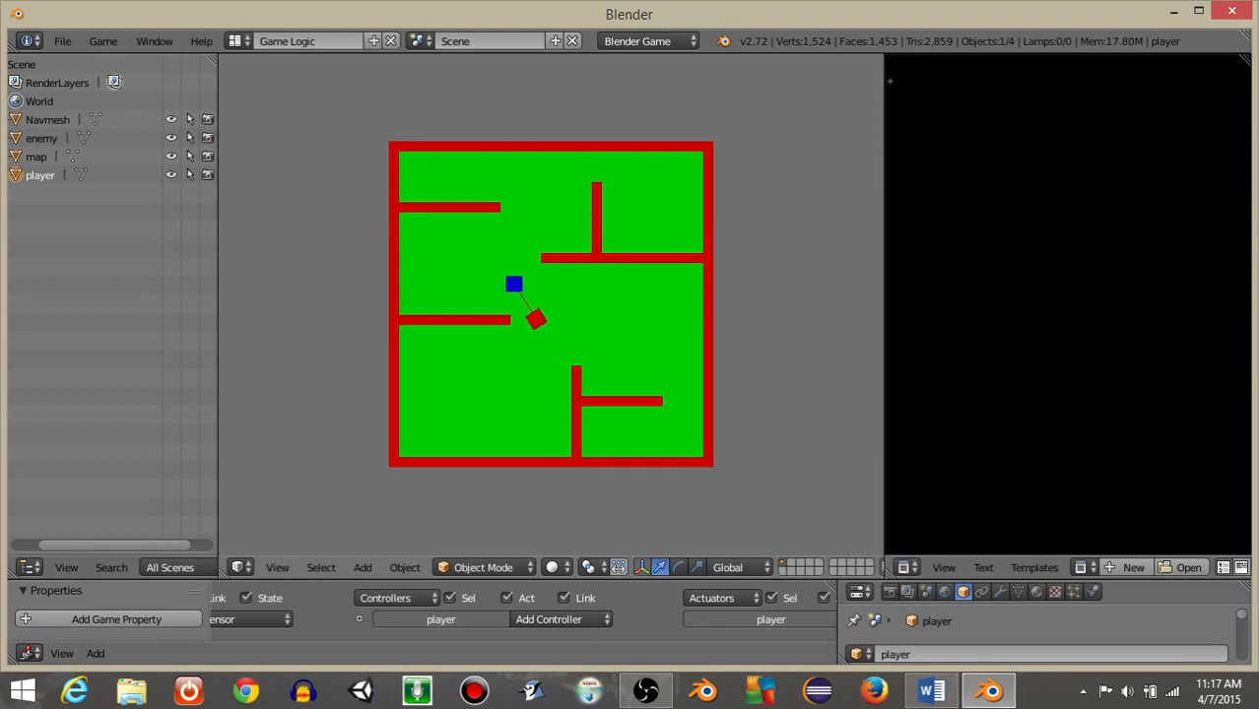
{"action": "key", "text": "Right"}
{"action": "key", "text": "Right"}
{"action": "key", "text": "Down"}
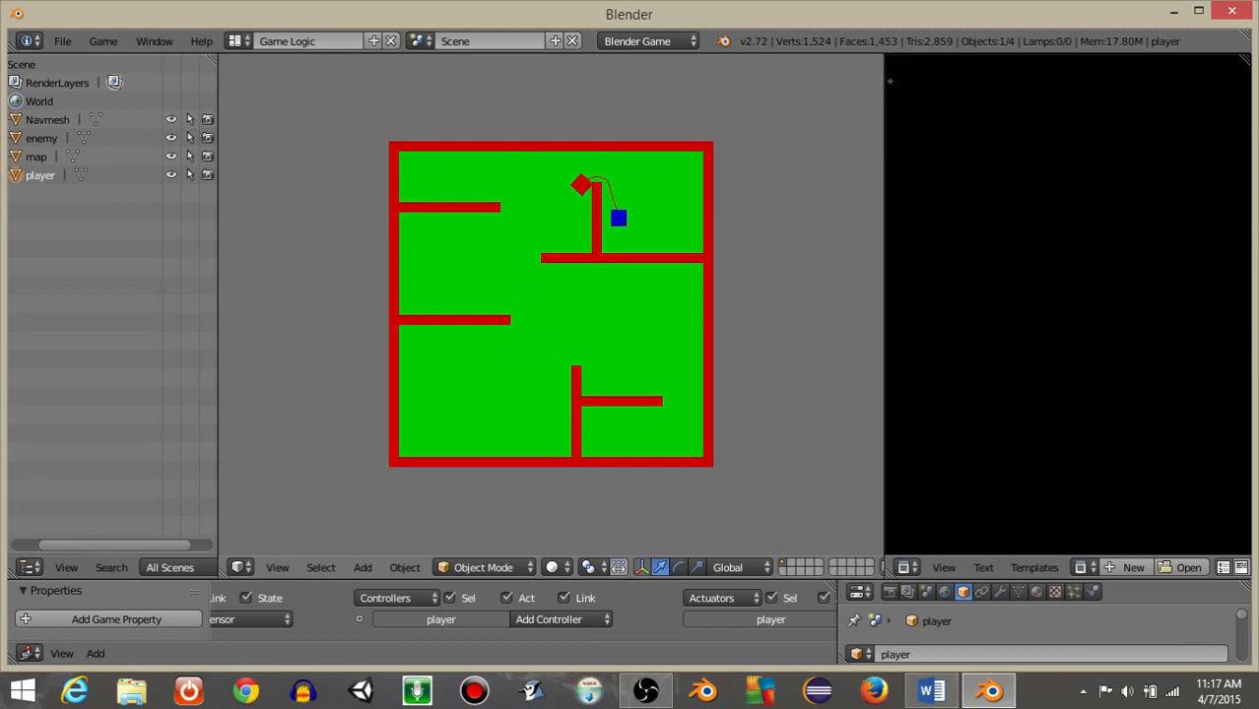
{"action": "key", "text": "Escape"}
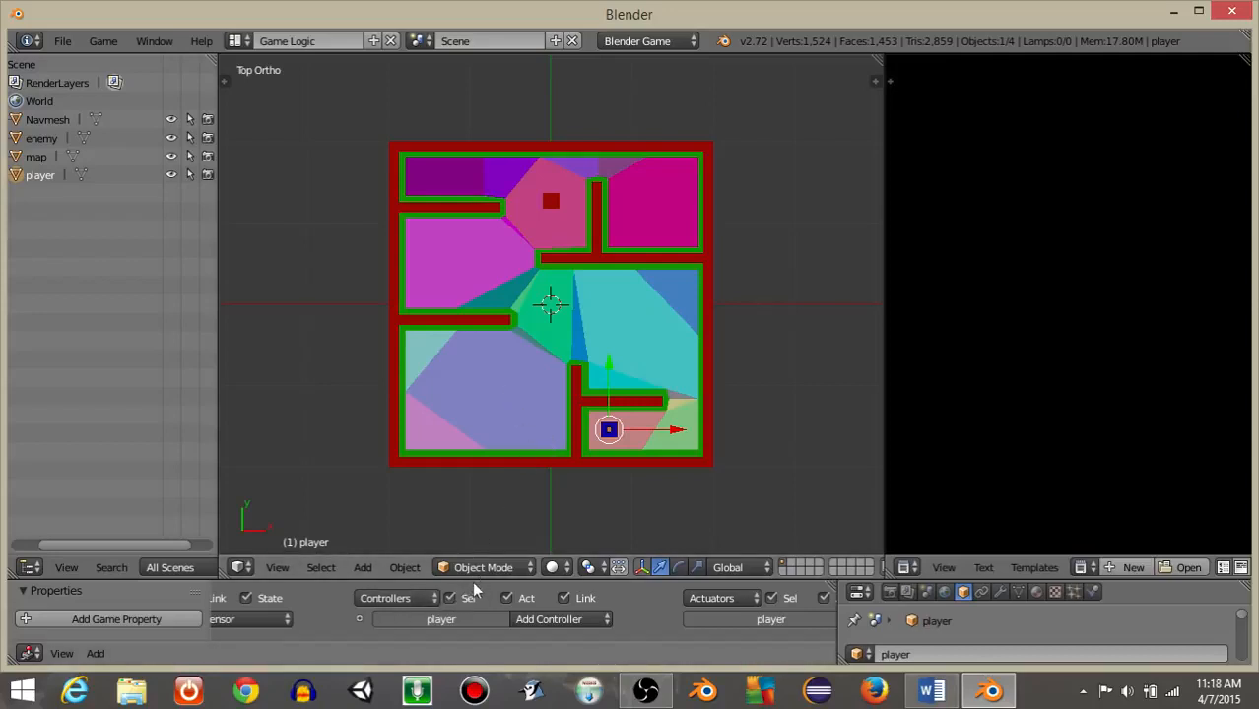
Step: Save the project to the Desktop as blenderProject.blend
{"action": "left_click_drag", "start_coordinate": [477, 581], "coordinate": [553, 462]}
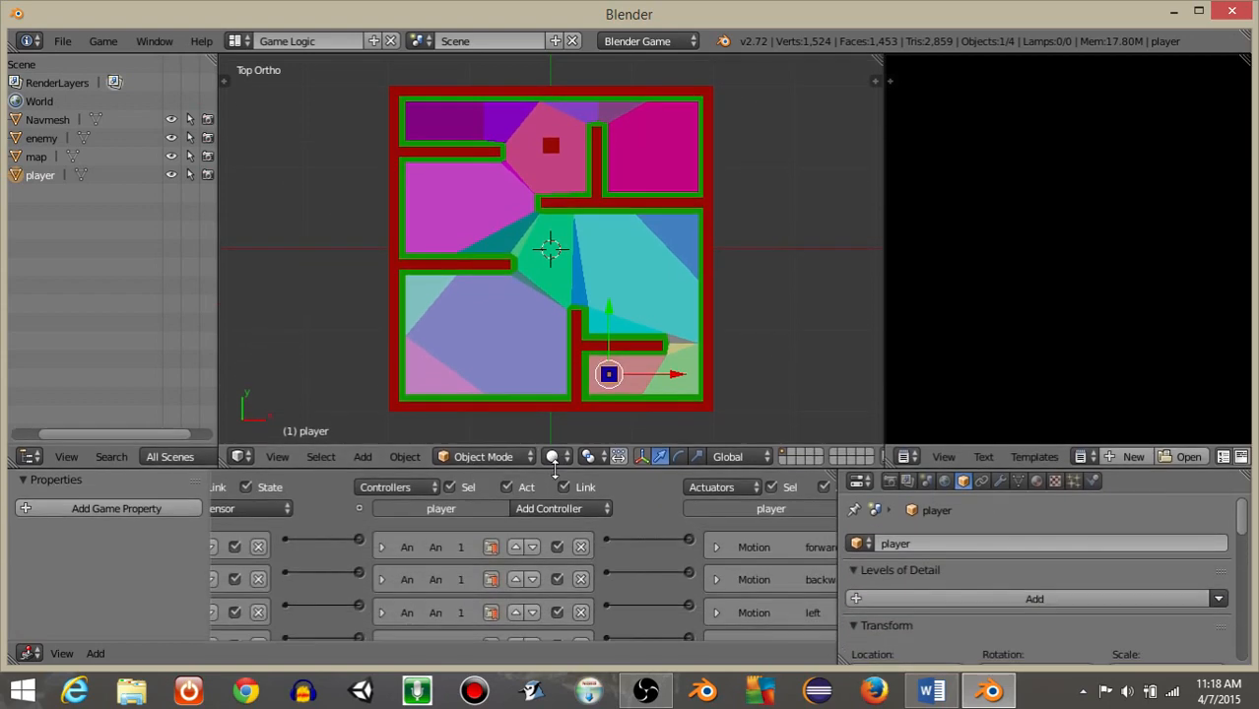
{"action": "middle_click_drag", "start_coordinate": [264, 562], "coordinate": [630, 568]}
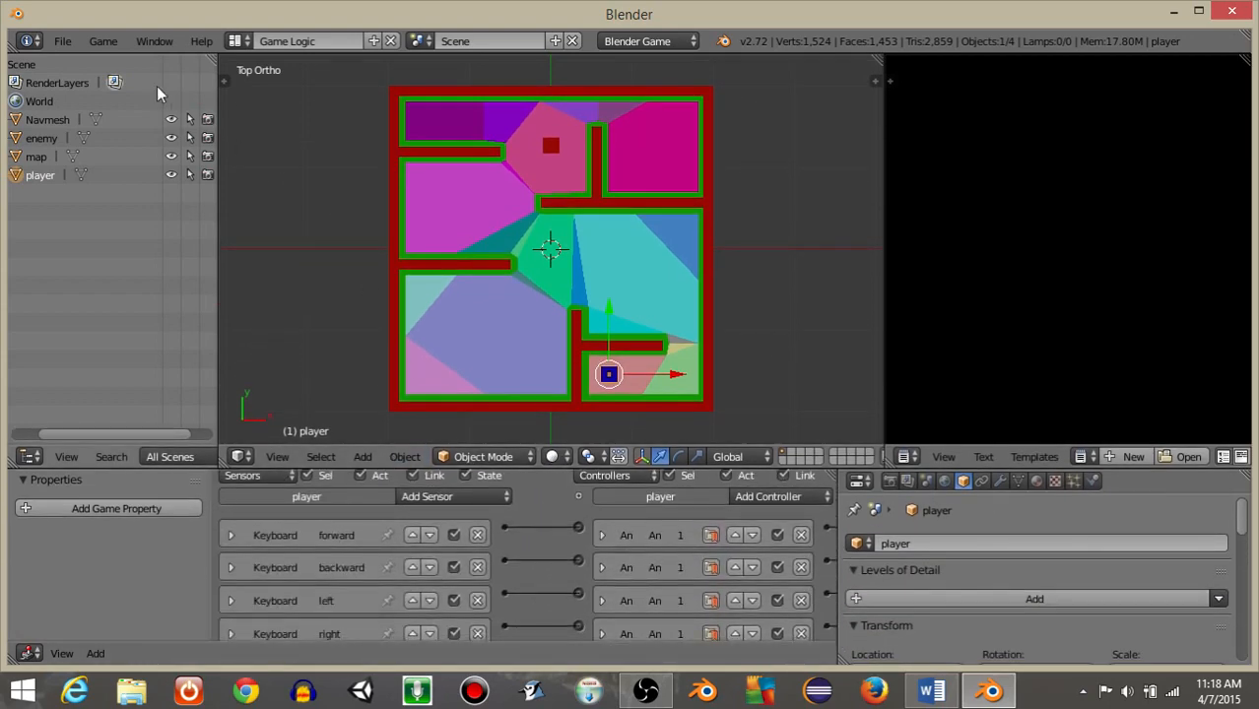
{"action": "left_click", "coordinate": [62, 41]}
{"action": "left_click", "coordinate": [99, 181]}
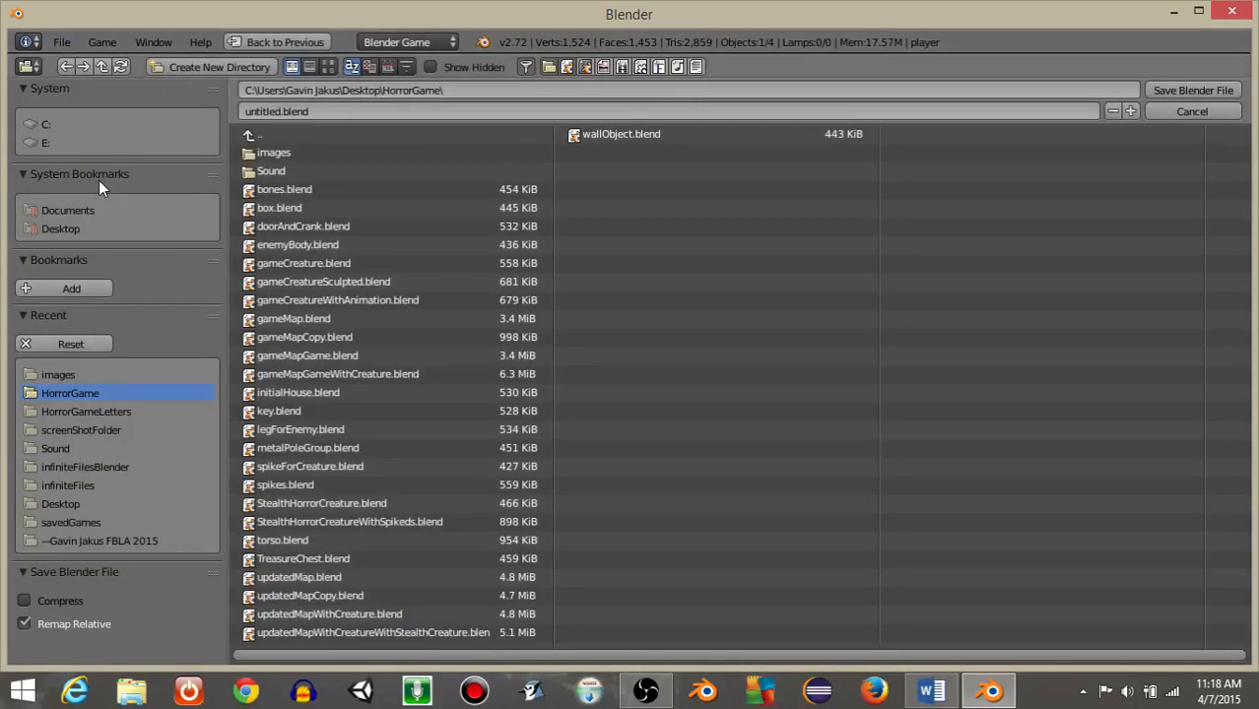
{"action": "left_click", "coordinate": [60, 229]}
{"action": "left_click", "coordinate": [339, 111]}
{"action": "key", "text": "BackSpace"}
{"action": "type", "text": "blenderPro"}
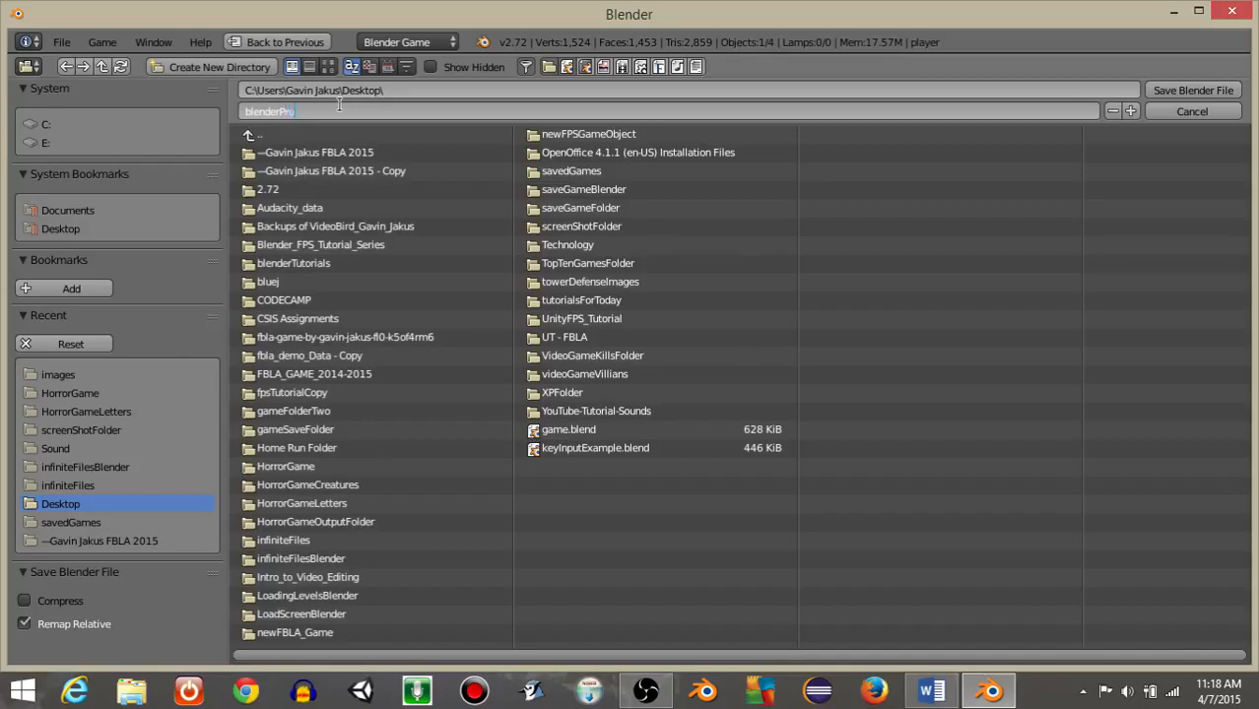
{"action": "type", "text": "ject"}
{"action": "key", "text": "Return"}
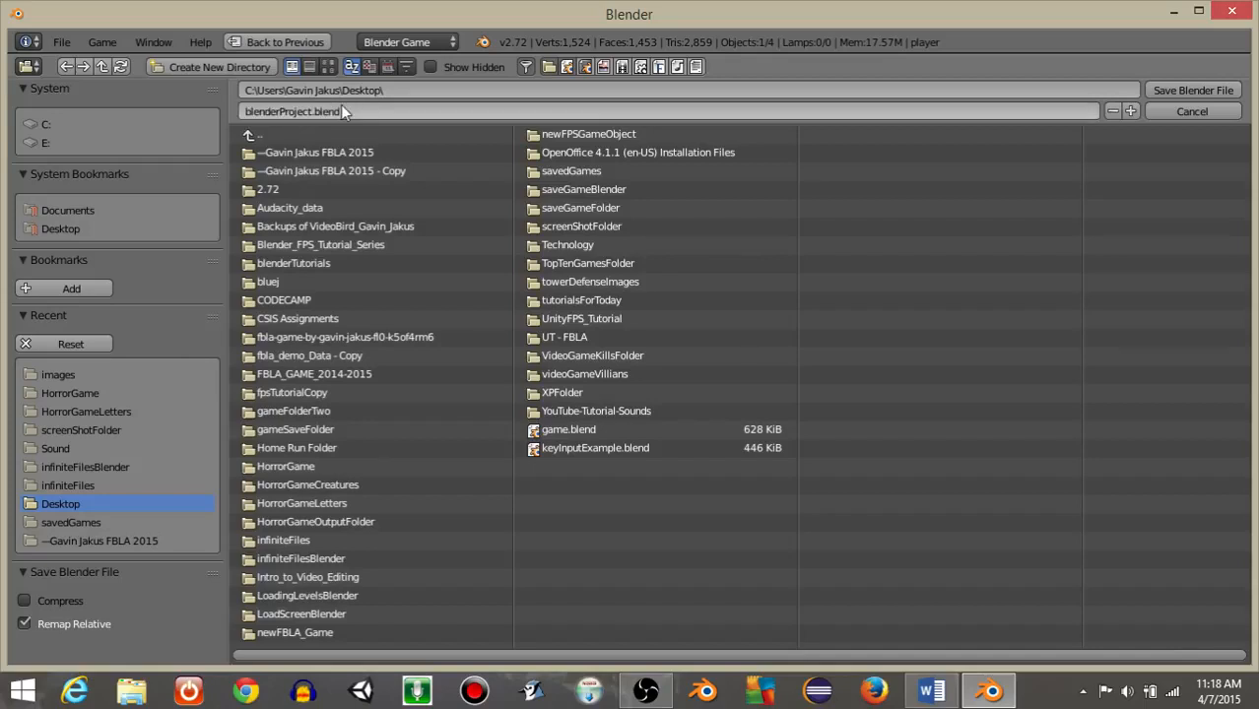
{"action": "left_click", "coordinate": [1167, 92]}
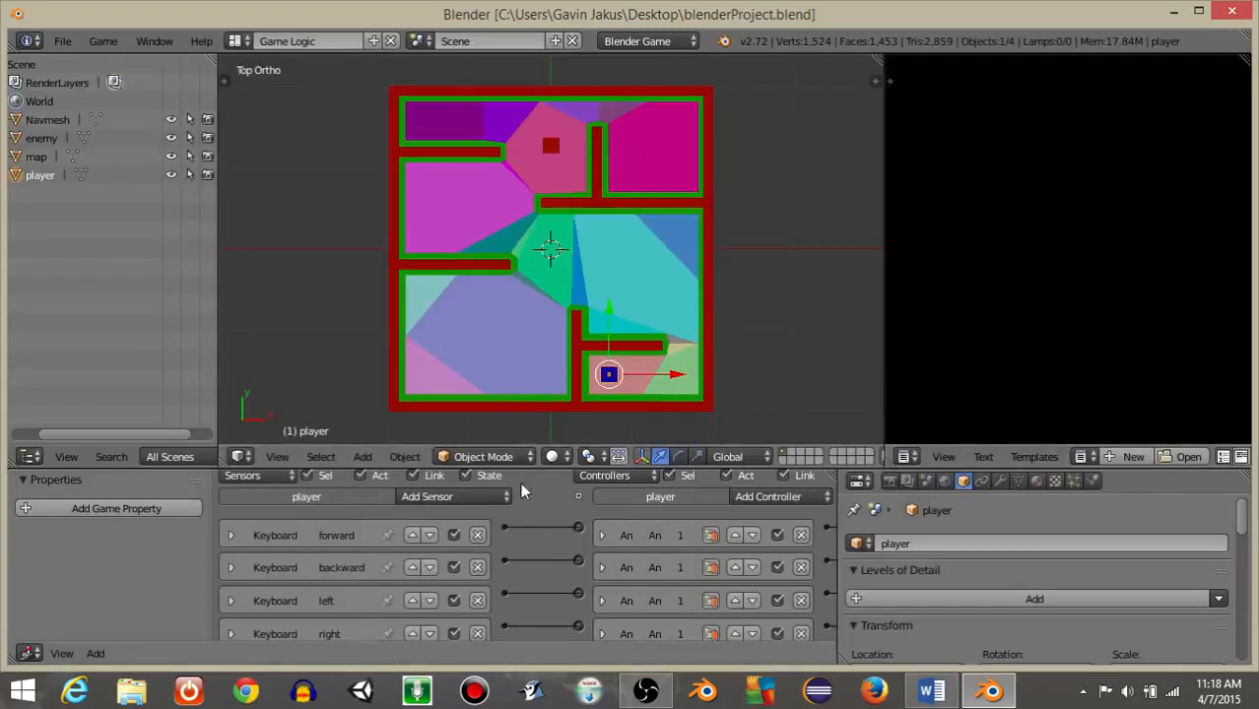
Step: Add a game property named player to the blue player cube
{"action": "right_click", "coordinate": [549, 148]}
{"action": "right_click", "coordinate": [610, 374]}
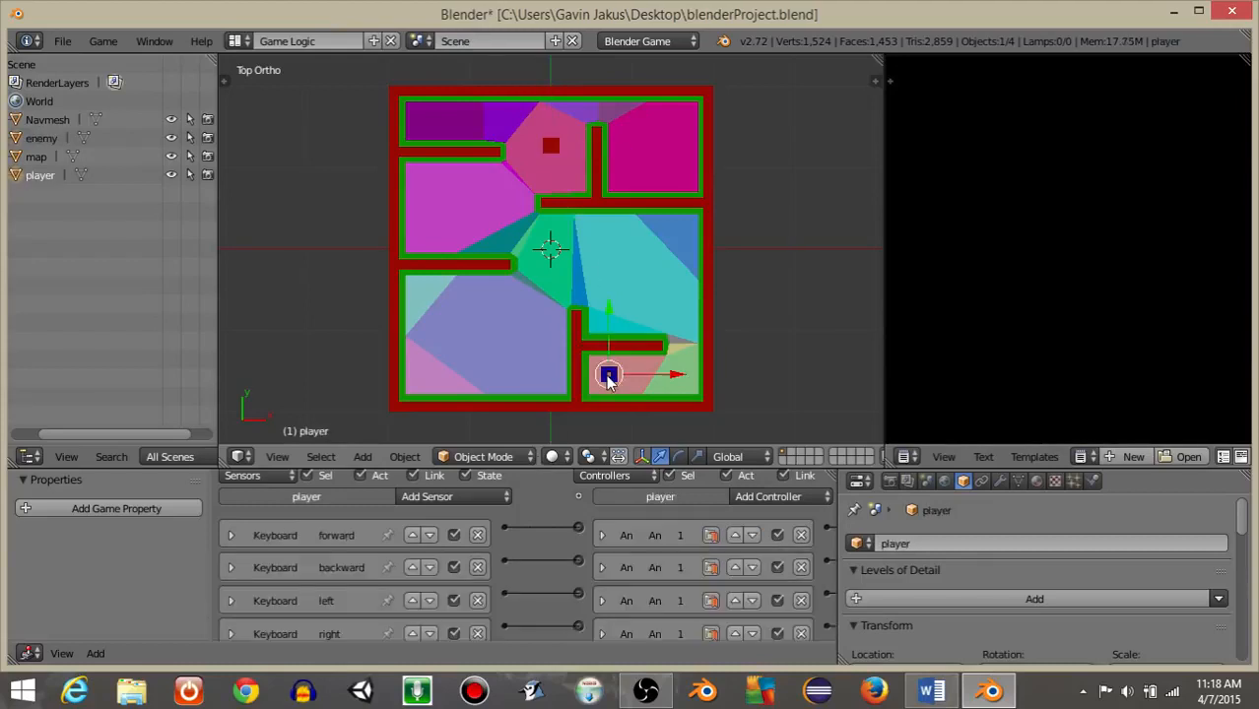
{"action": "left_click", "coordinate": [317, 510]}
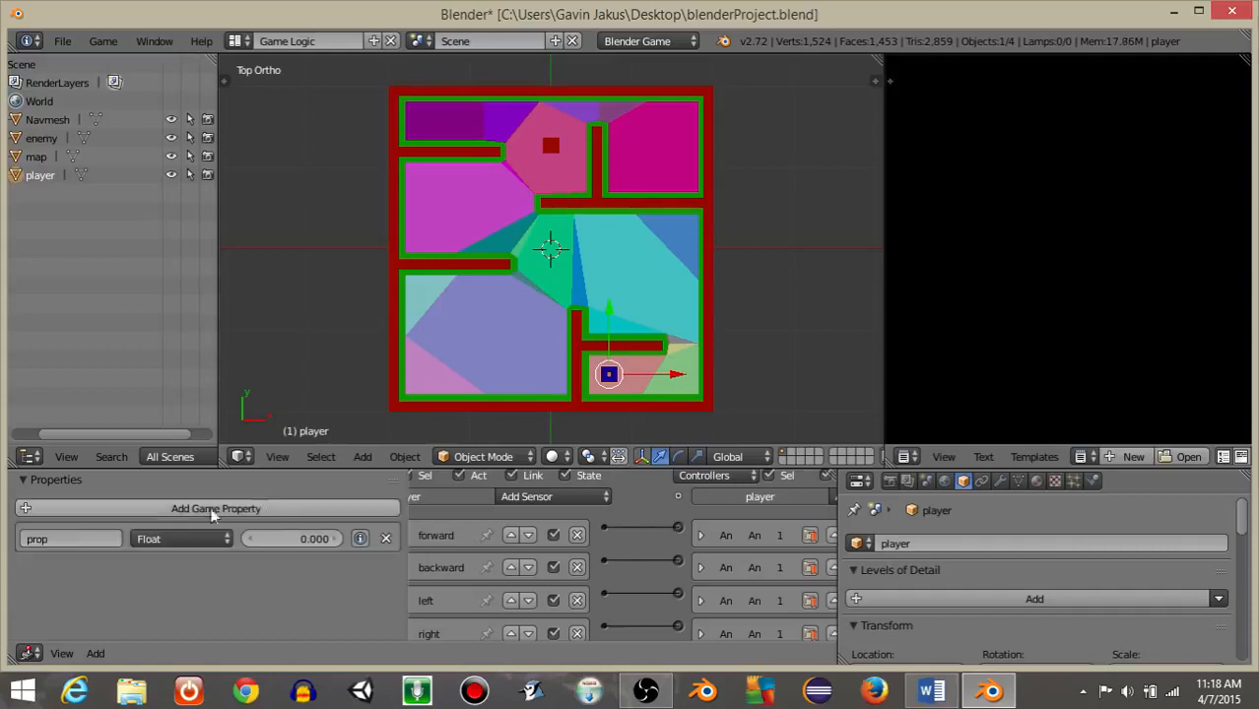
{"action": "left_click", "coordinate": [101, 532]}
{"action": "type", "text": "player"}
{"action": "key", "text": "Return"}
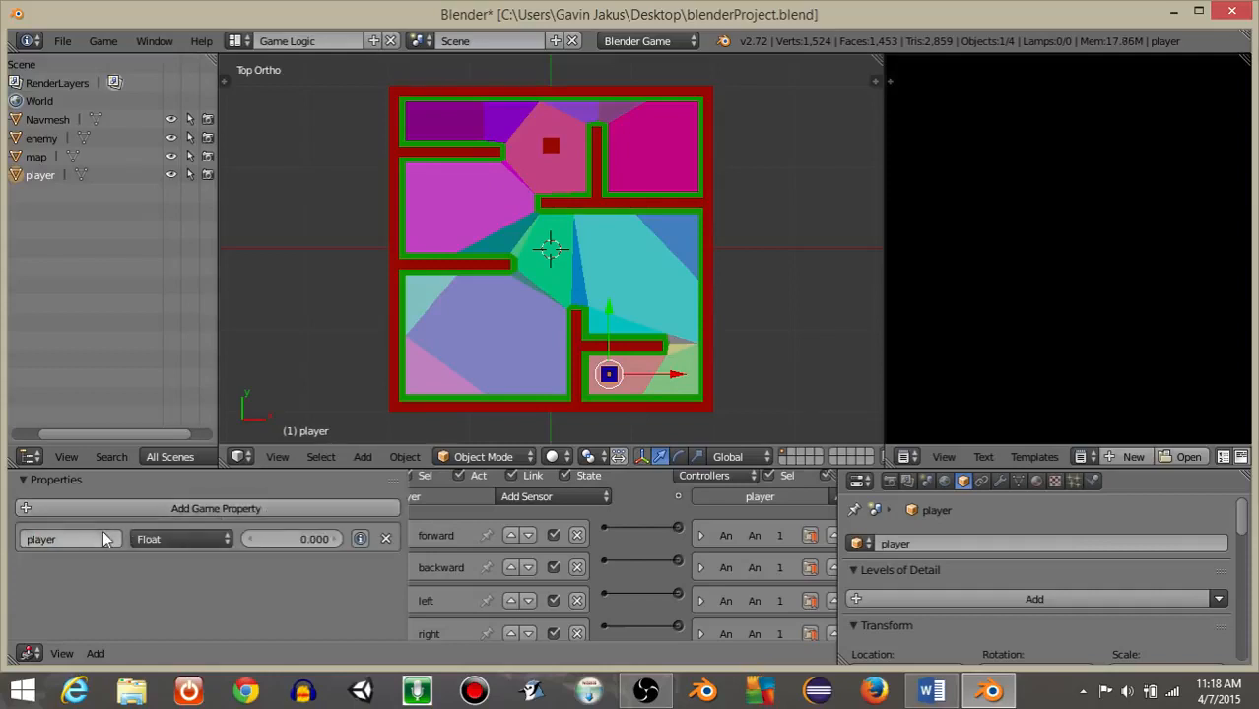
Step: Add a Collision sensor with Tap enabled to the red enemy cube and collapse it
{"action": "right_click", "coordinate": [550, 146]}
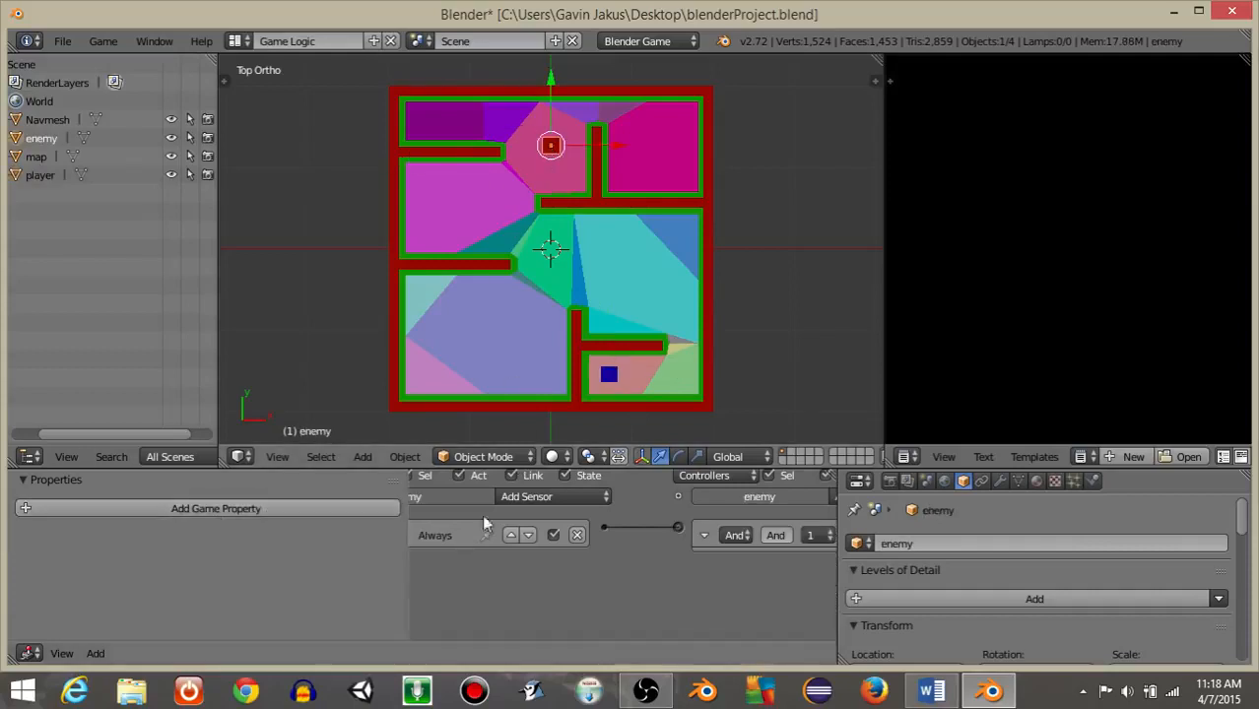
{"action": "left_click_drag", "start_coordinate": [555, 467], "coordinate": [556, 280]}
{"action": "middle_click_drag", "start_coordinate": [566, 402], "coordinate": [664, 414]}
{"action": "scroll", "coordinate": [664, 413], "scroll_direction": "up", "scroll_amount": 2}
{"action": "left_click", "coordinate": [630, 341]}
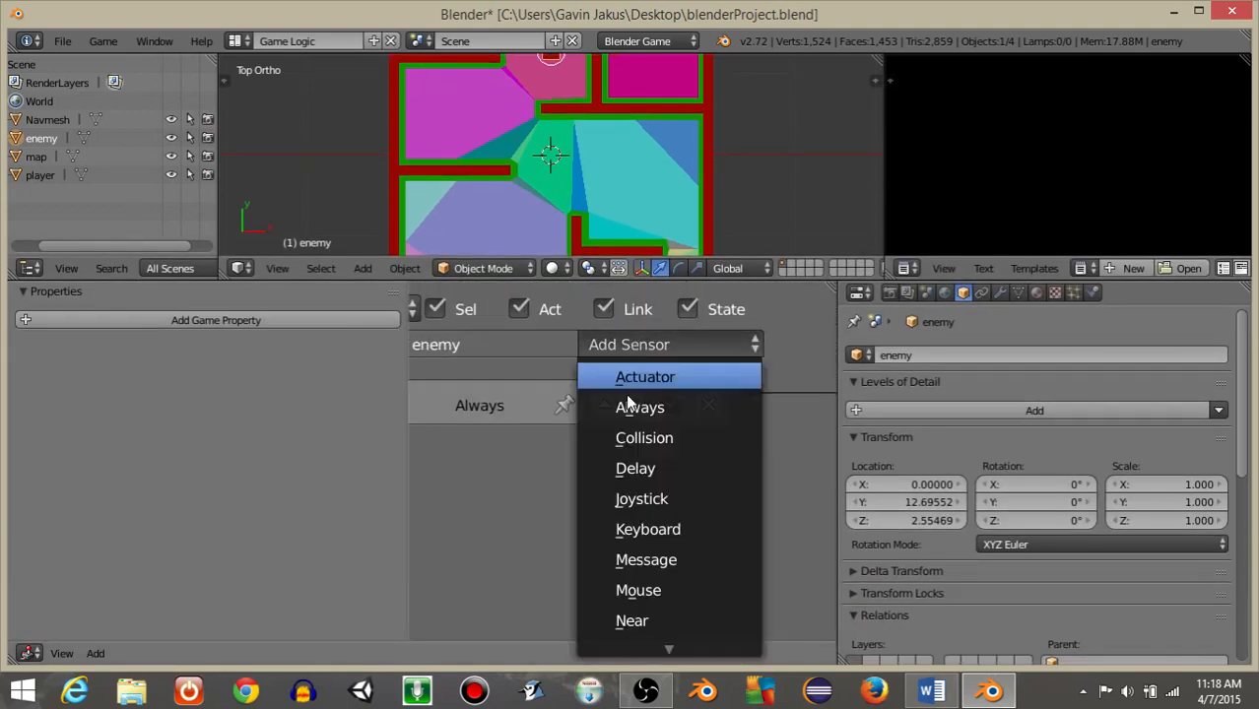
{"action": "left_click", "coordinate": [642, 439]}
{"action": "left_click", "coordinate": [686, 450]}
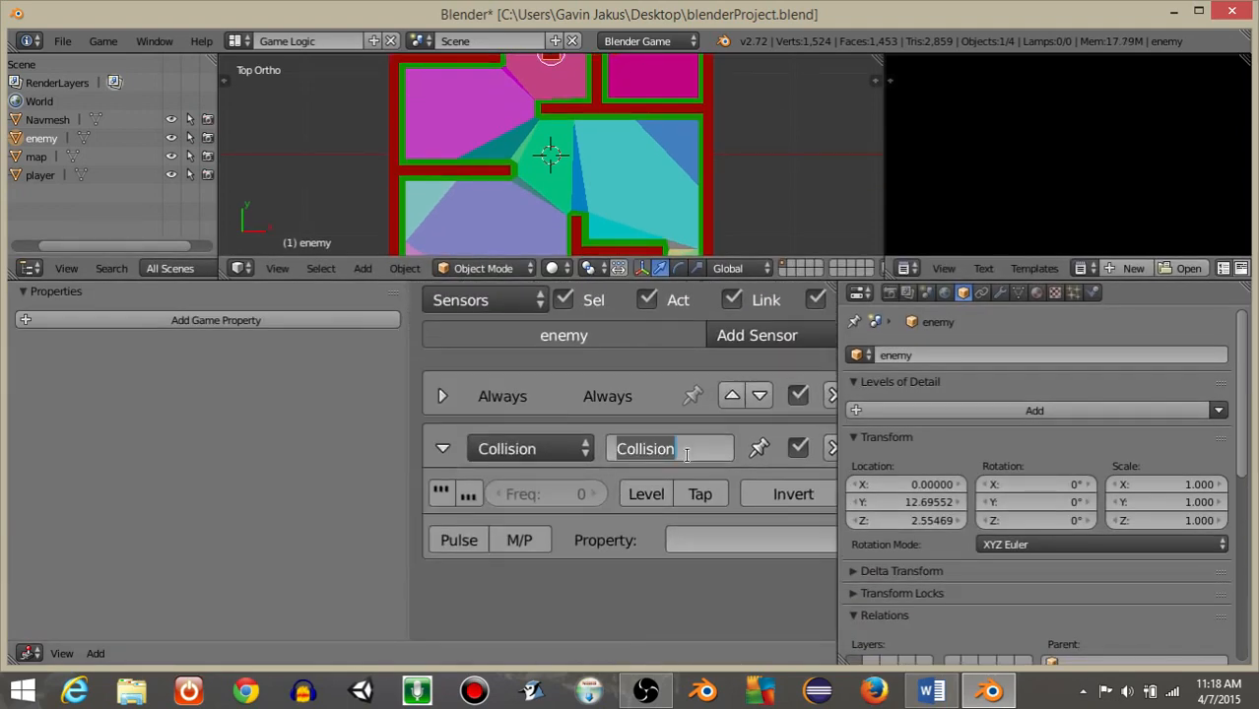
{"action": "left_click", "coordinate": [706, 494]}
{"action": "left_click", "coordinate": [690, 533]}
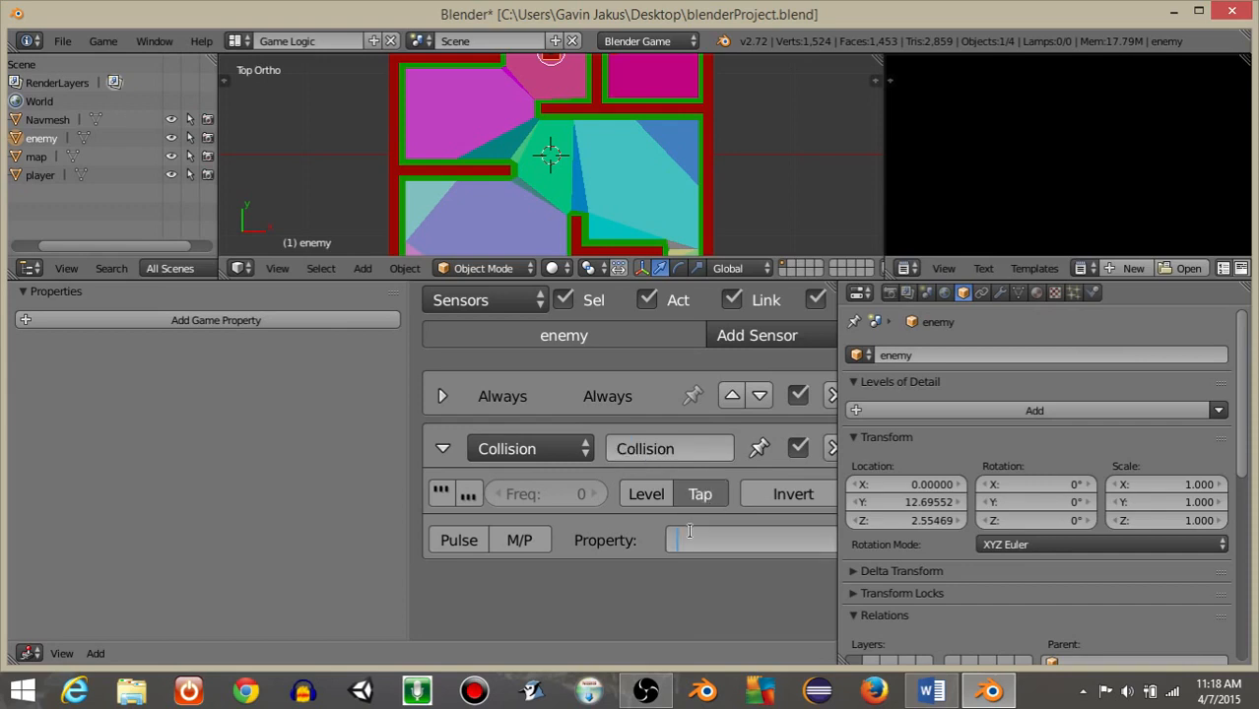
{"action": "key", "text": "Return"}
{"action": "left_click", "coordinate": [442, 448]}
Step: Collapse the enemy's Steering actuator and add a Game actuator set to Restart Game
{"action": "scroll", "coordinate": [707, 460], "scroll_direction": "down", "scroll_amount": 2}
{"action": "scroll", "coordinate": [843, 480], "scroll_direction": "right", "scroll_amount": 3, "text": "ctrl"}
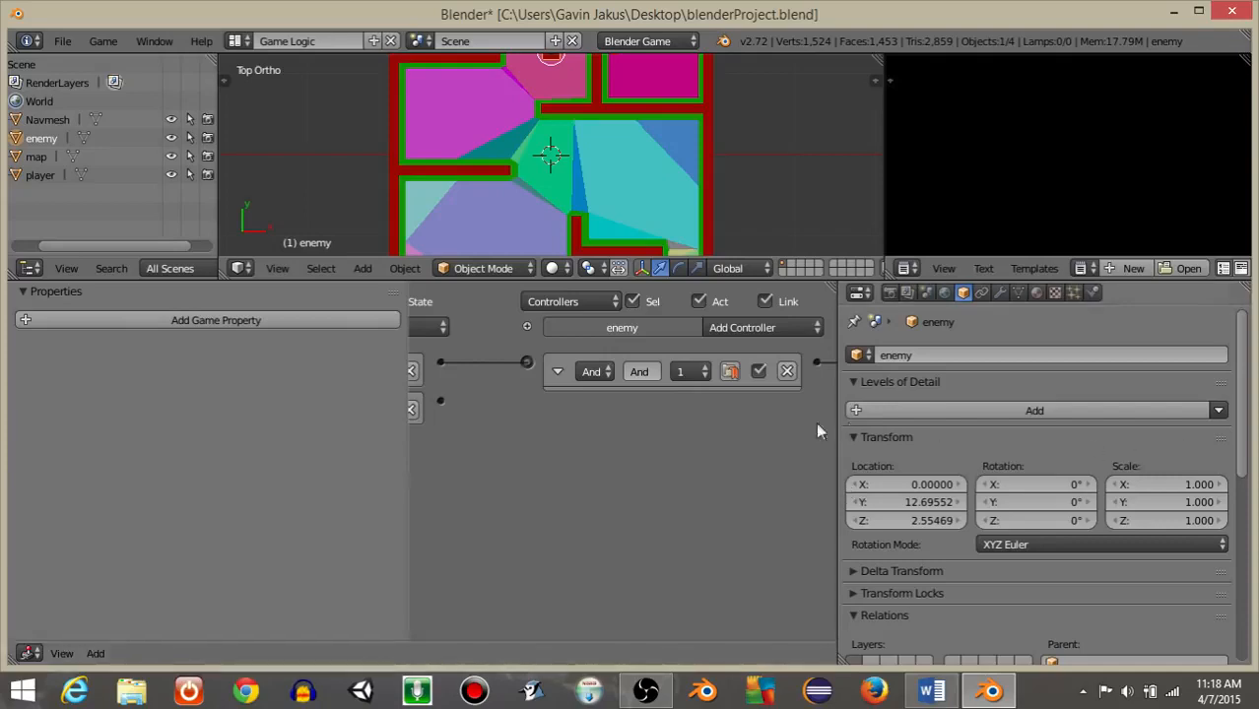
{"action": "scroll", "coordinate": [816, 421], "scroll_direction": "right", "scroll_amount": 3, "text": "ctrl"}
{"action": "left_click", "coordinate": [592, 365]}
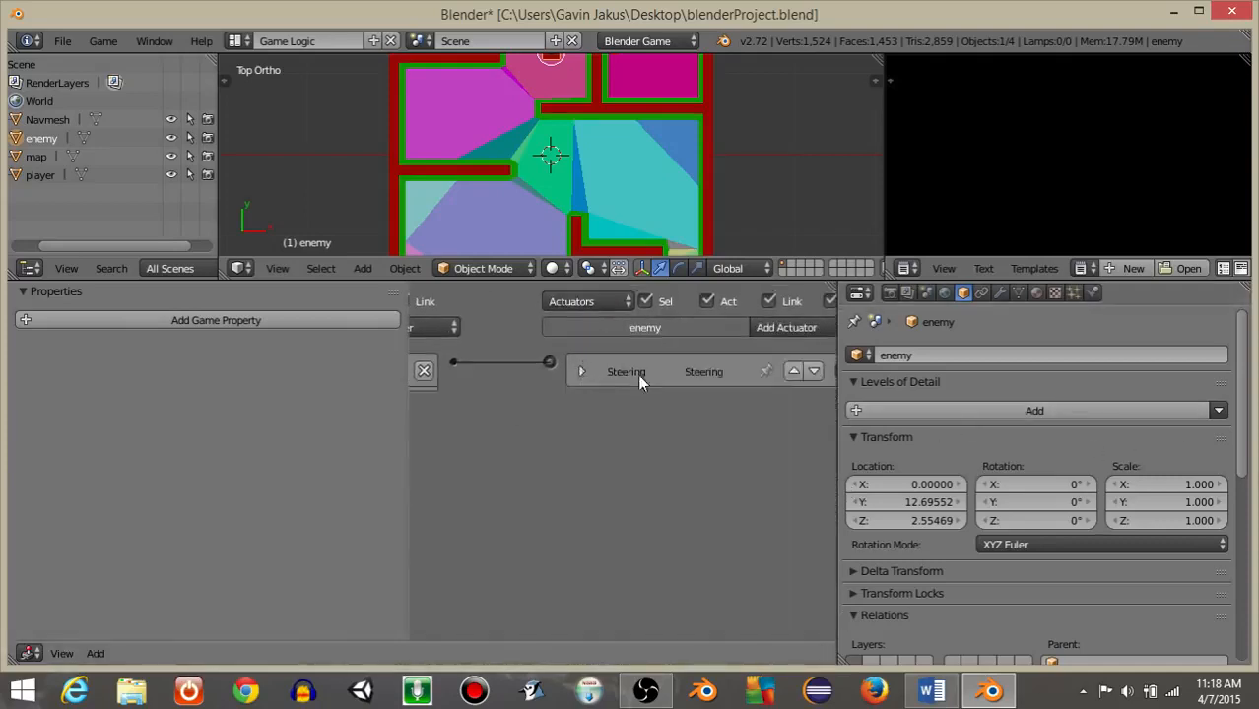
{"action": "scroll", "coordinate": [638, 373], "scroll_direction": "up", "scroll_amount": 3}
{"action": "left_click", "coordinate": [730, 339]}
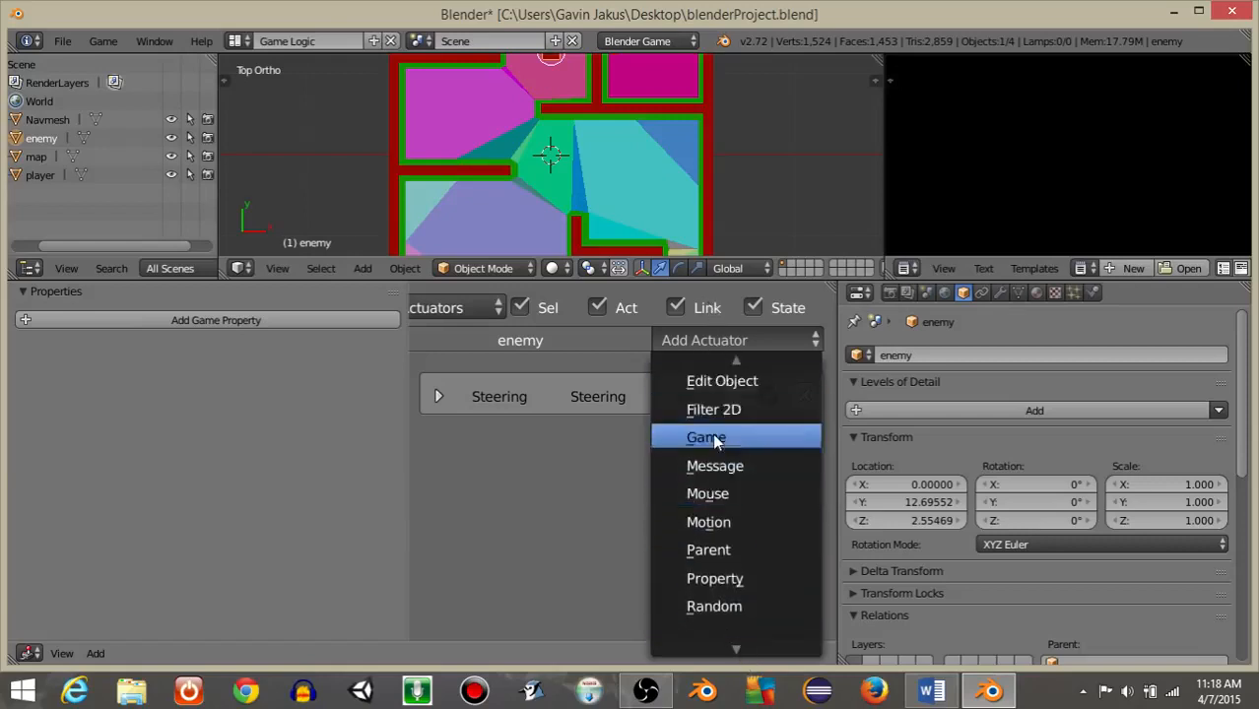
{"action": "left_click", "coordinate": [712, 436]}
{"action": "middle_click_drag", "start_coordinate": [577, 491], "coordinate": [729, 490]}
{"action": "left_click", "coordinate": [728, 490]}
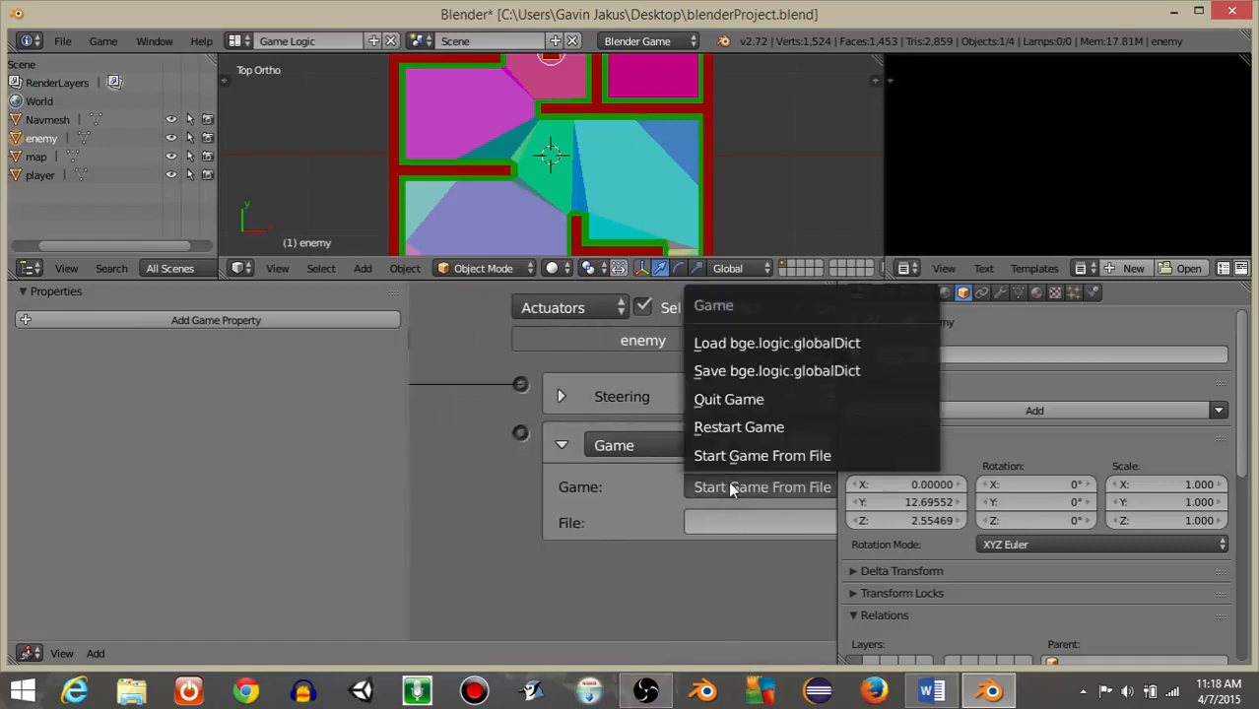
{"action": "left_click", "coordinate": [702, 430]}
Step: Link the enemy's Collision sensor to the Game actuator through an And controller and collapse the controllers
{"action": "scroll", "coordinate": [594, 441], "scroll_direction": "down", "scroll_amount": 2}
{"action": "scroll", "coordinate": [594, 440], "scroll_direction": "down", "scroll_amount": 4}
{"action": "middle_click_drag", "start_coordinate": [514, 448], "coordinate": [687, 454]}
{"action": "left_click_drag", "start_coordinate": [455, 359], "coordinate": [747, 356]}
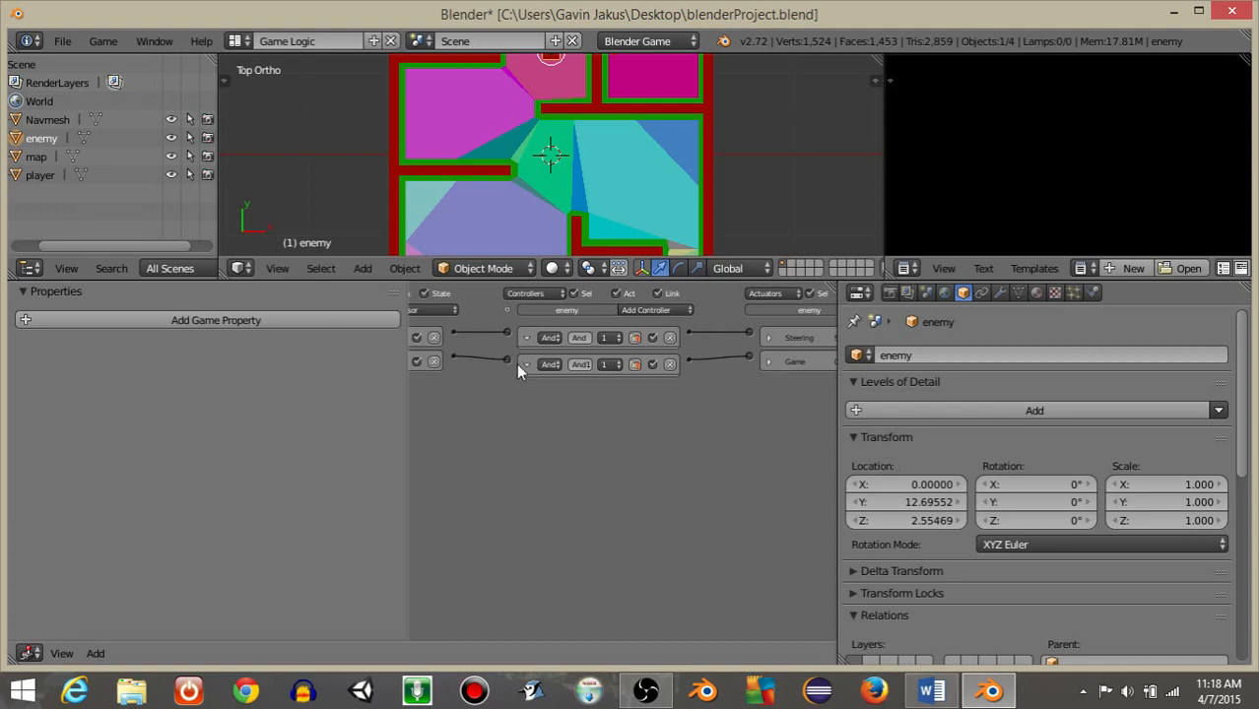
{"action": "left_click", "coordinate": [527, 338]}
{"action": "middle_click_drag", "start_coordinate": [475, 356], "coordinate": [574, 361]}
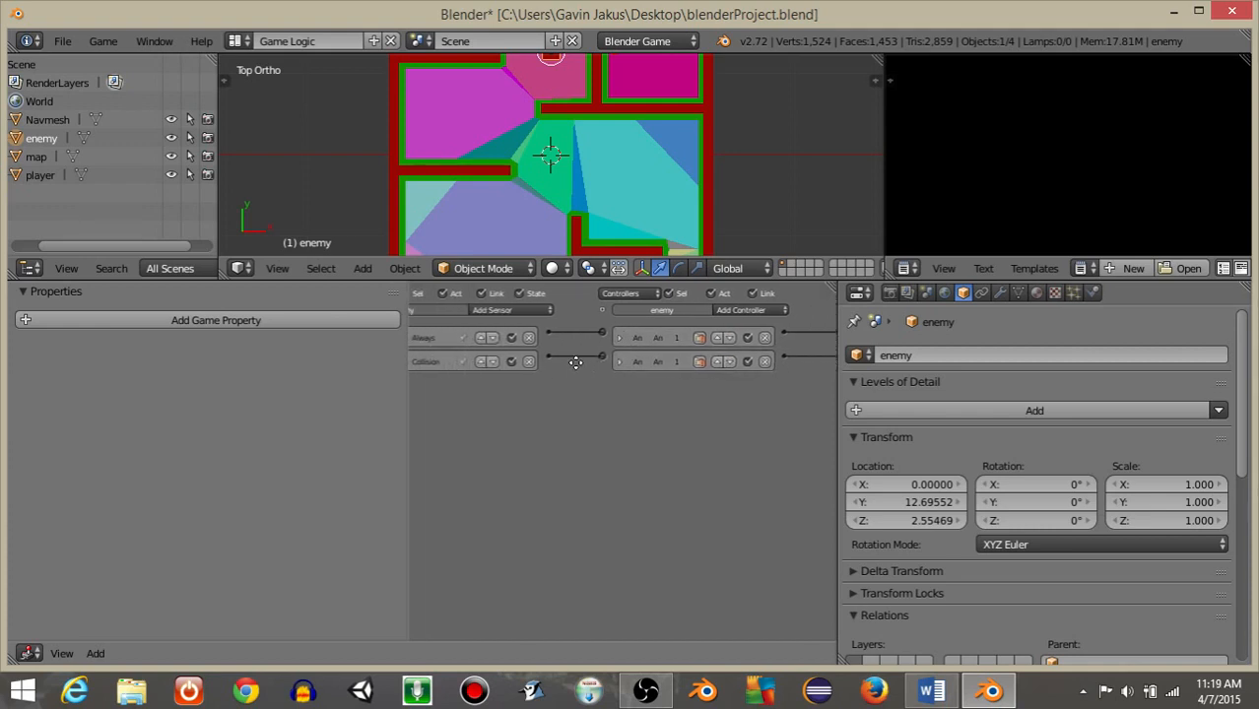
Step: Enlarge the 3D view and save the project file
{"action": "left_click_drag", "start_coordinate": [542, 286], "coordinate": [549, 490]}
{"action": "left_click", "coordinate": [62, 42]}
{"action": "left_click", "coordinate": [81, 184]}
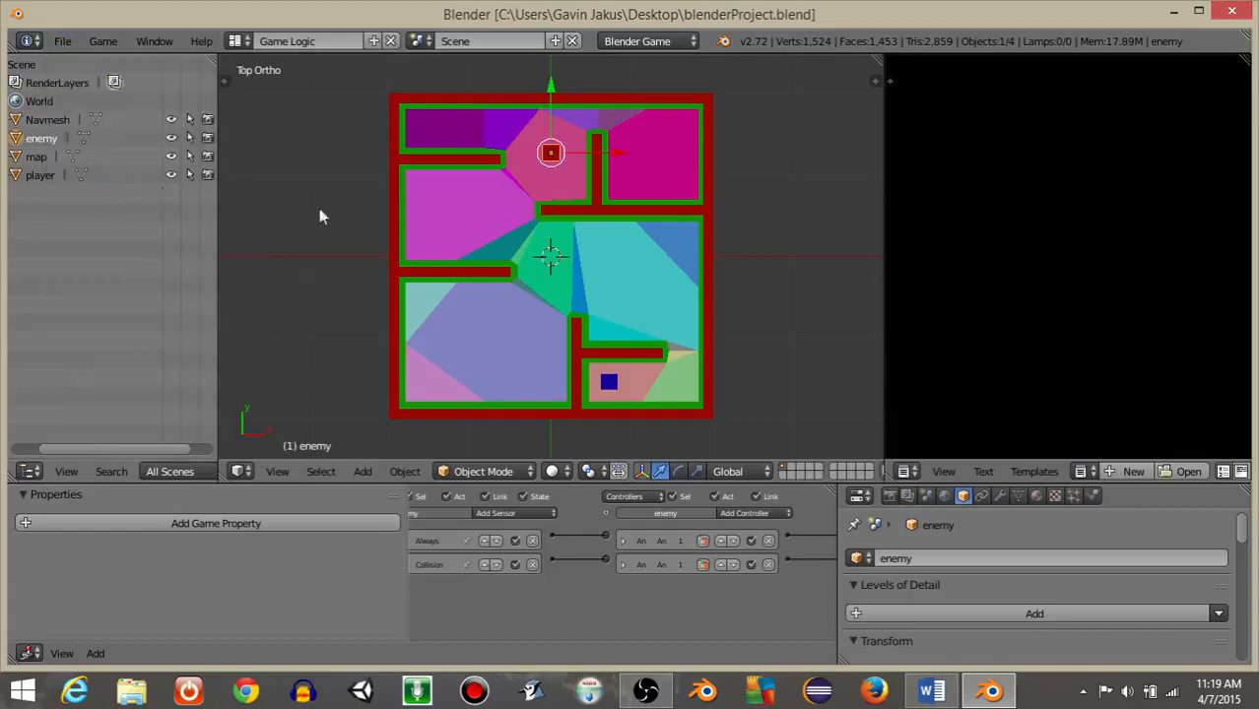
Step: Run the game and steer the blue player cube around the map to test the enemy's chase and the restart on contact
{"action": "key", "text": "p"}
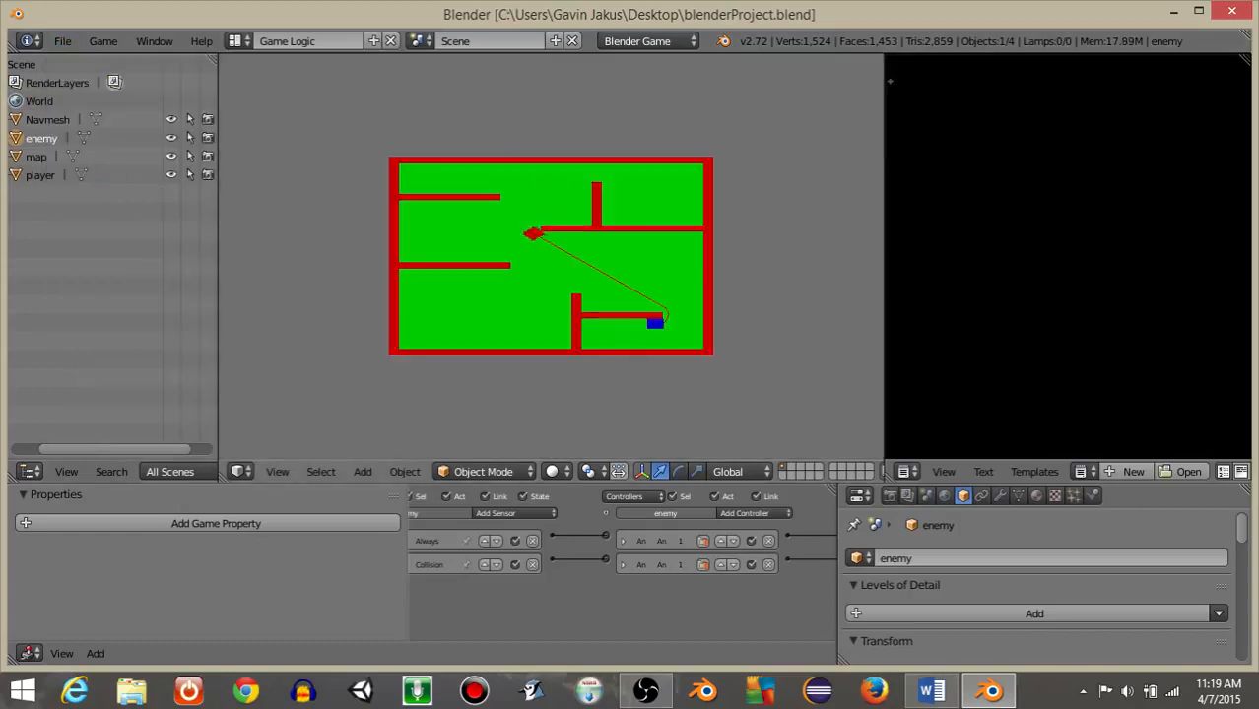
{"action": "key", "text": "Escape"}
{"action": "key", "text": "p"}
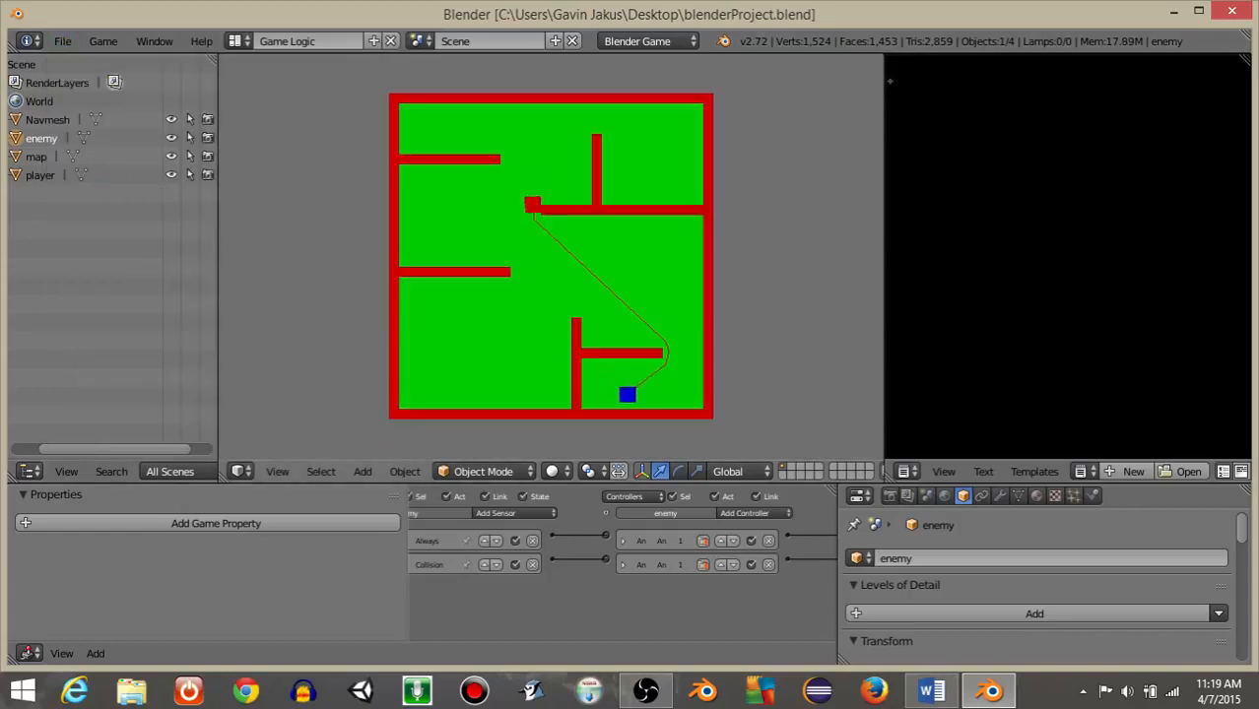
{"action": "key", "text": "Right"}
{"action": "key", "text": "Up"}
{"action": "key", "text": "Left"}
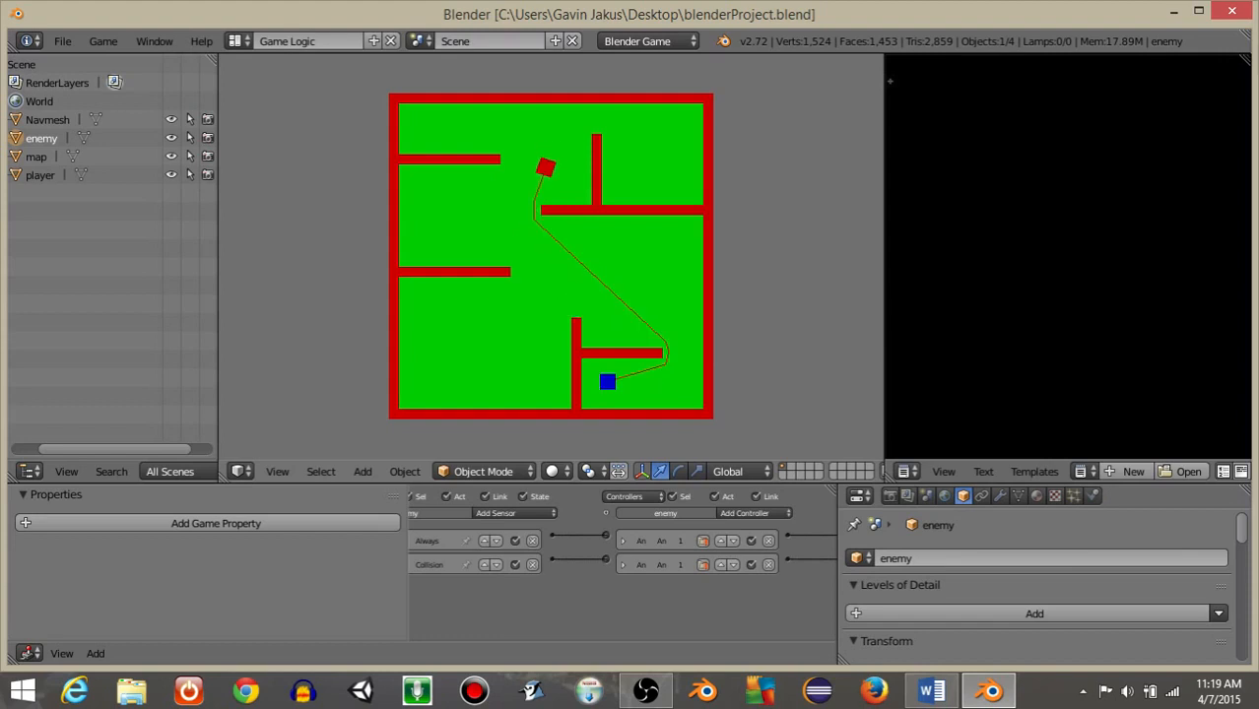
{"action": "key", "text": "Right"}
{"action": "key", "text": "Up"}
{"action": "key", "text": "Left"}
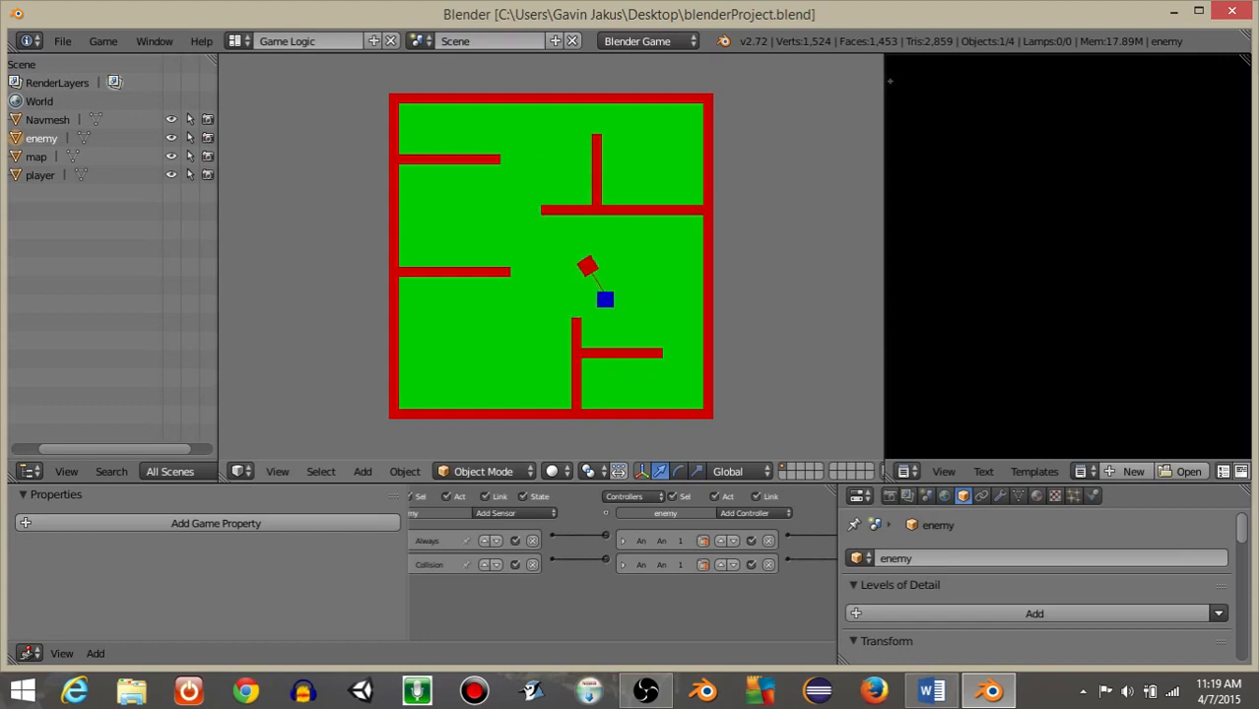
{"action": "key", "text": "Right"}
{"action": "key", "text": "Up"}
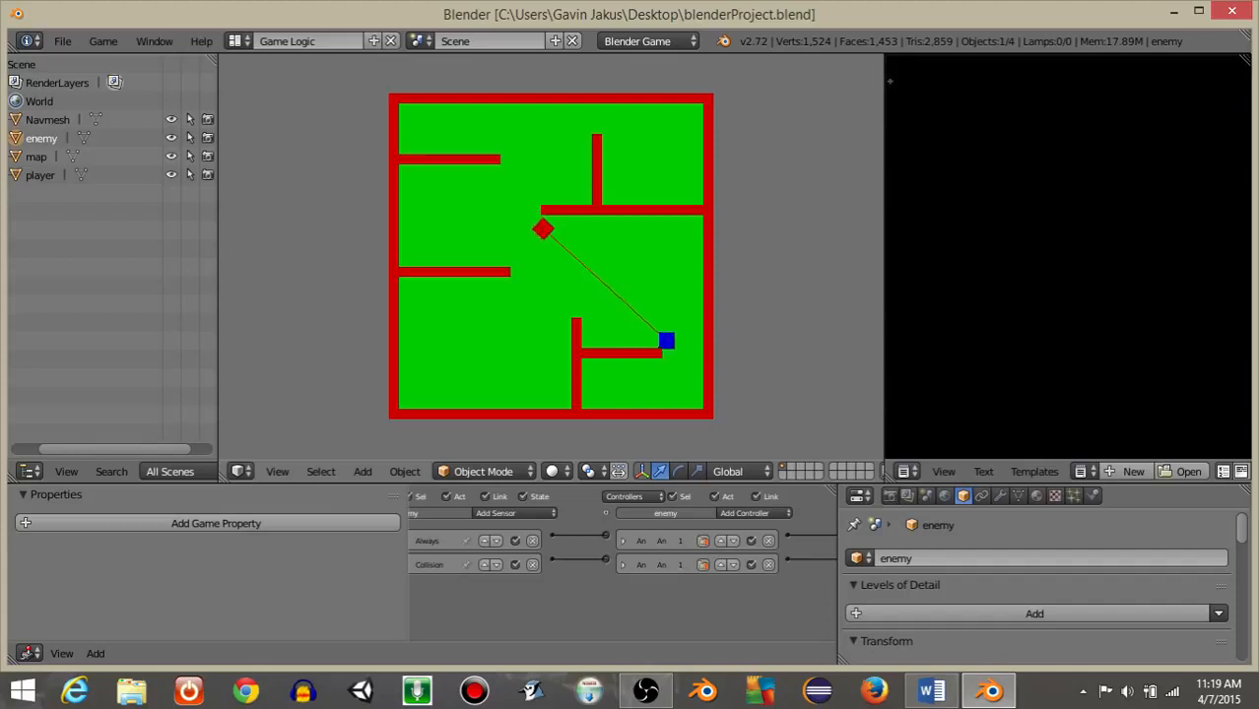
{"action": "key", "text": "Left"}
{"action": "key", "text": "Down"}
{"action": "key", "text": "Up"}
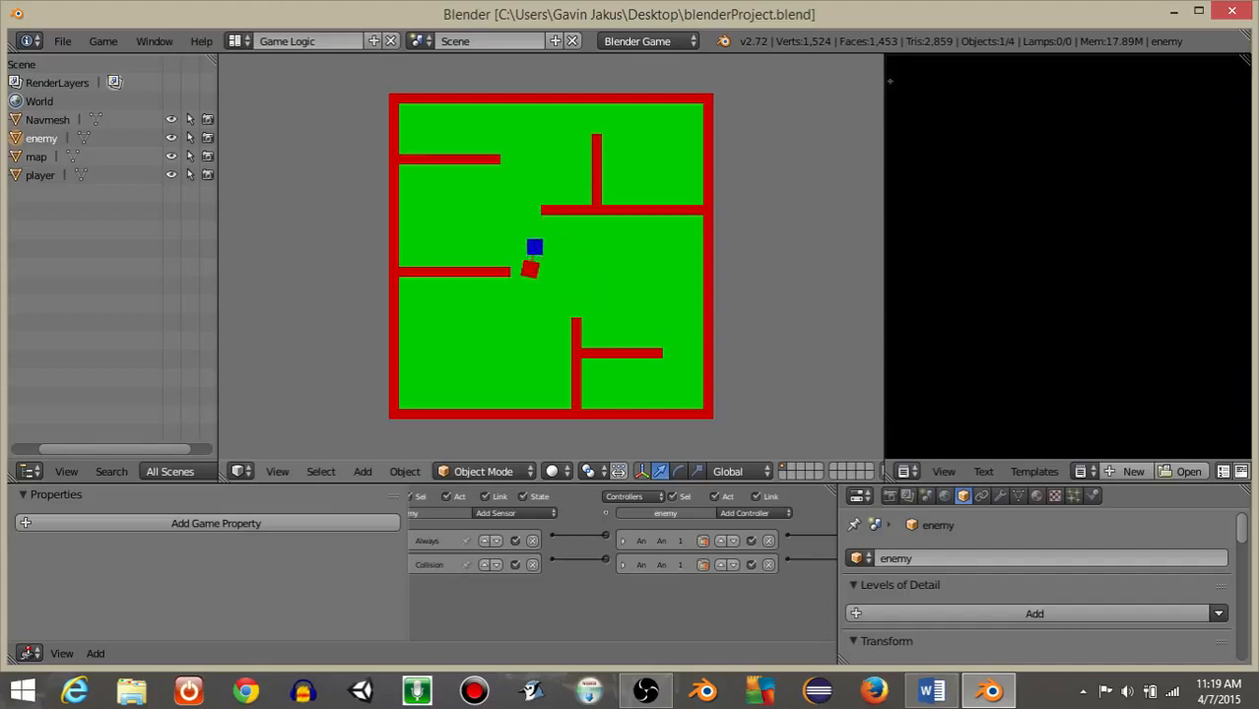
{"action": "key", "text": "Right"}
{"action": "key", "text": "Down"}
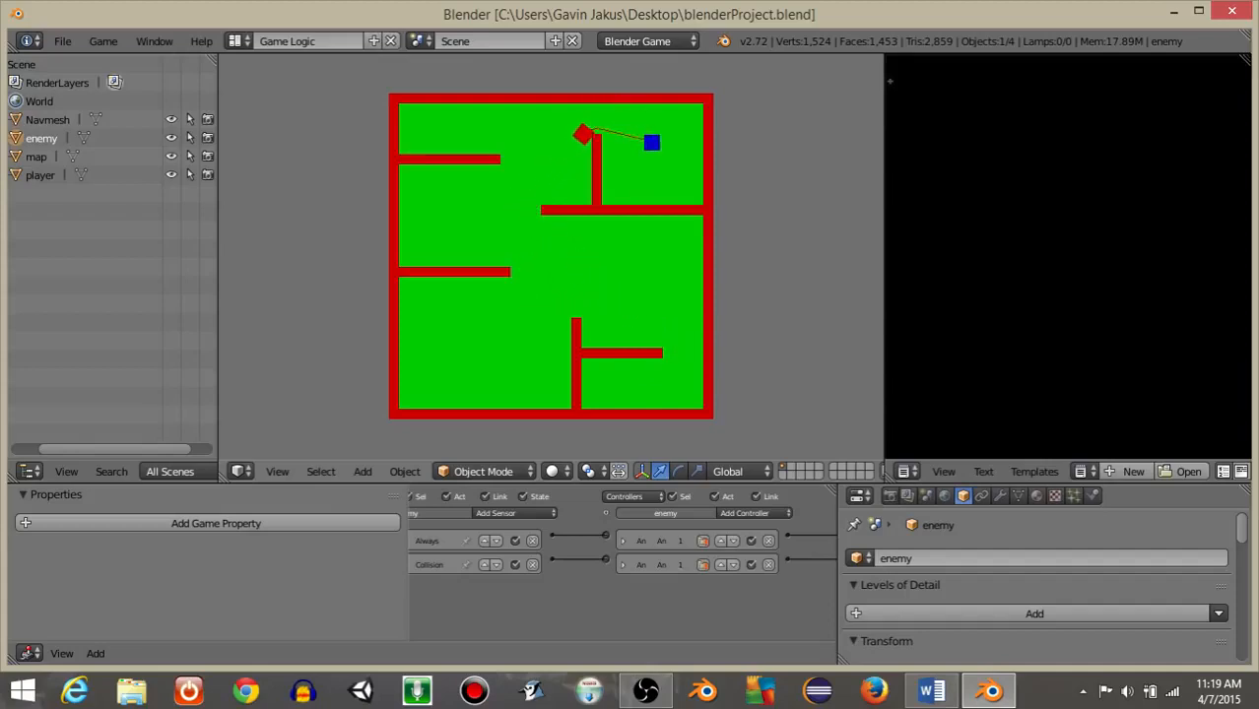
{"action": "key", "text": "Left"}
{"action": "key", "text": "Right"}
{"action": "key", "text": "Up"}
{"action": "key", "text": "Left"}
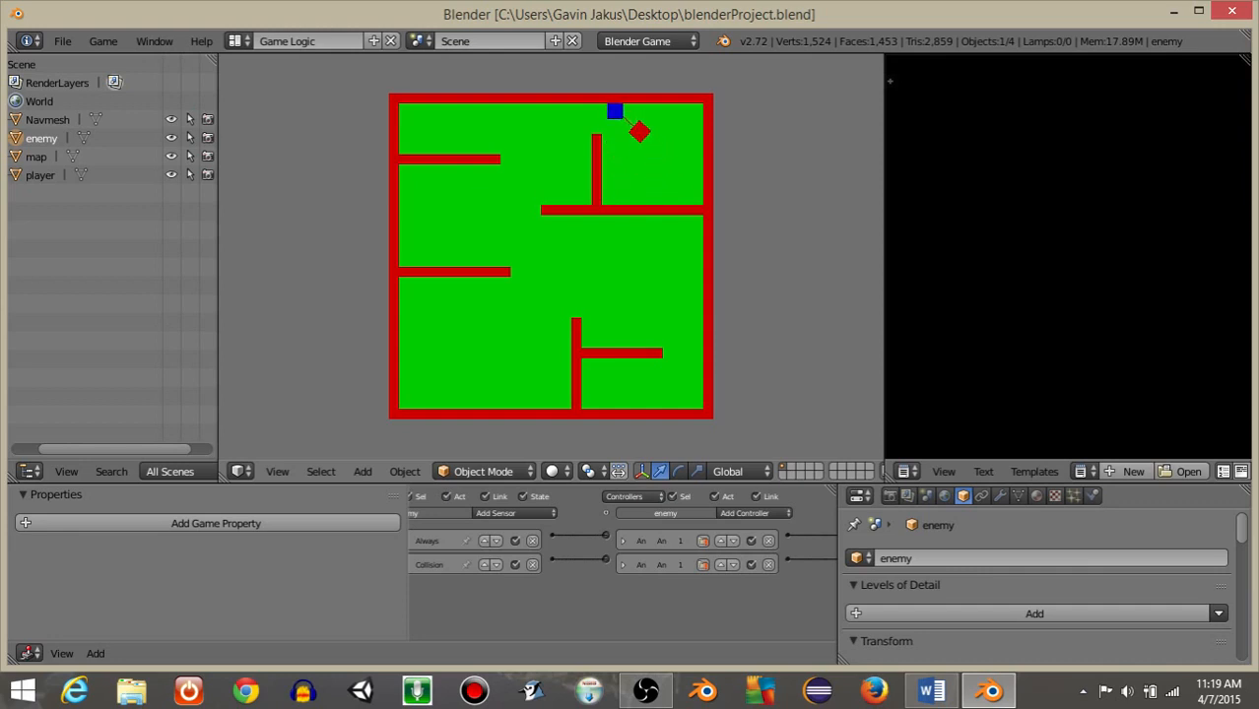
{"action": "key", "text": "Down"}
{"action": "key", "text": "Right"}
{"action": "key", "text": "Left"}
{"action": "key", "text": "Down"}
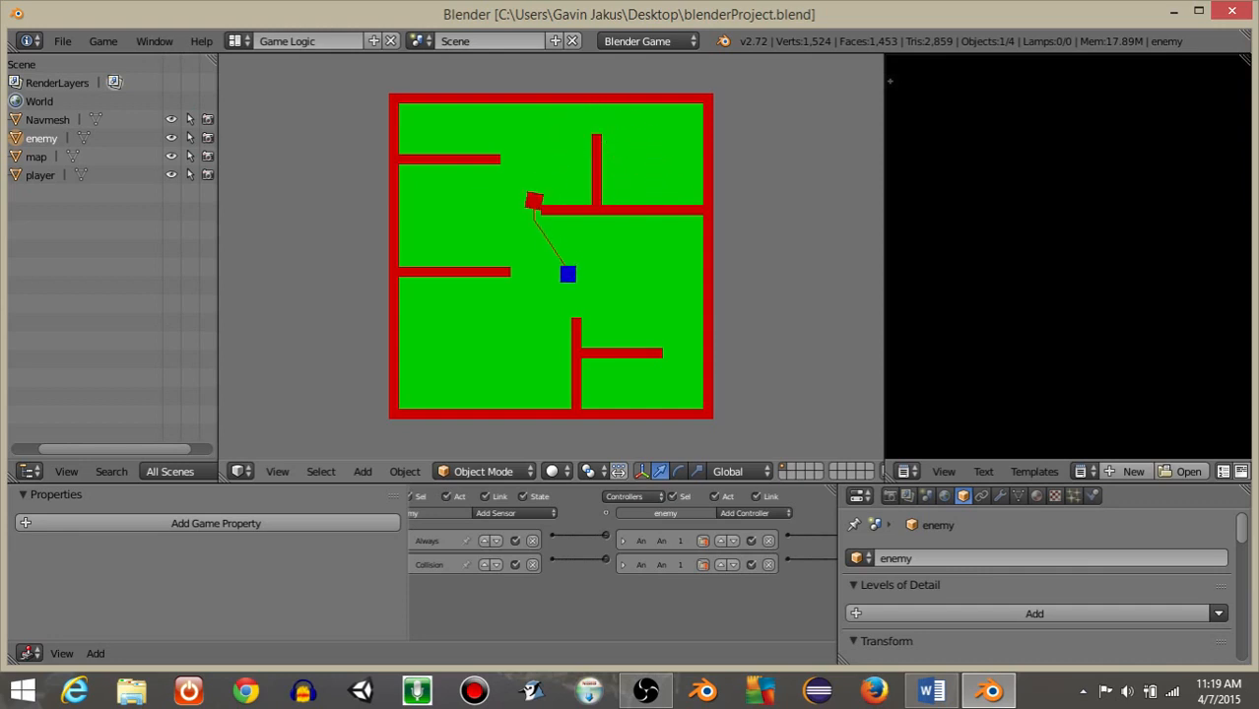
{"action": "key", "text": "Left"}
{"action": "key", "text": "Right"}
{"action": "key", "text": "Escape"}
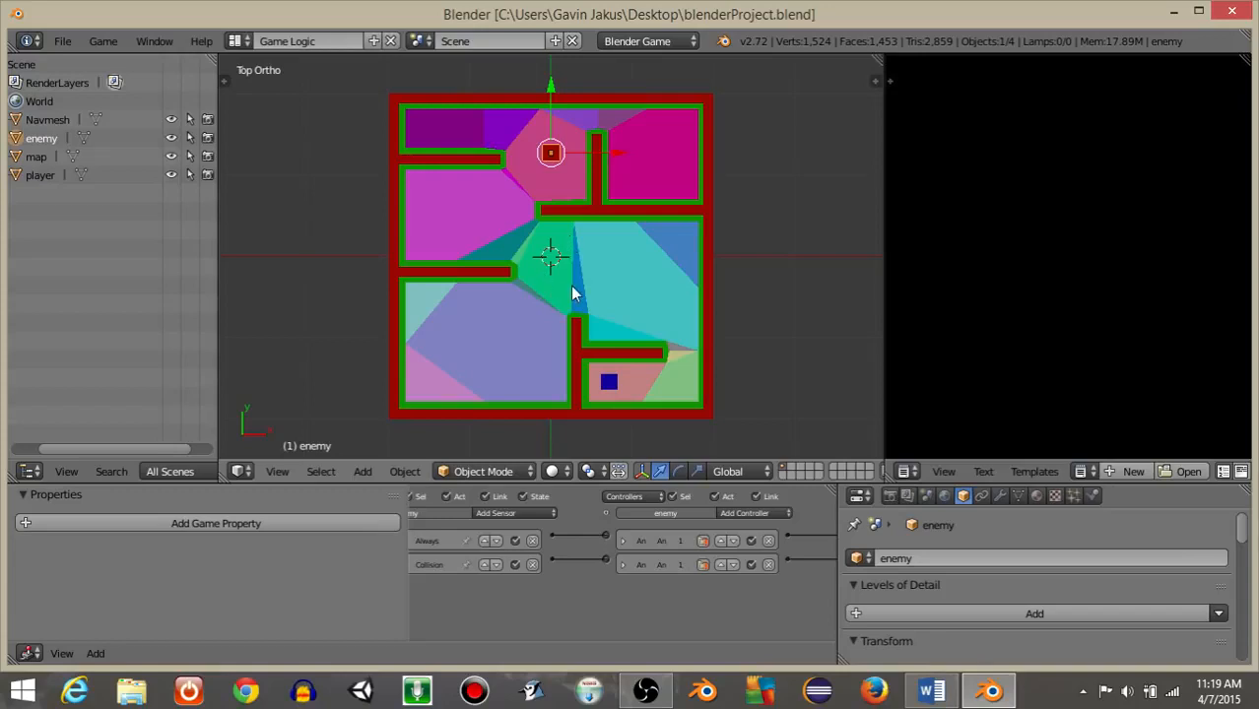
Step: Add a torus at the centre of the map and raise it about 1.9 units along Z
{"action": "key", "text": "space"}
{"action": "type", "text": "add "}
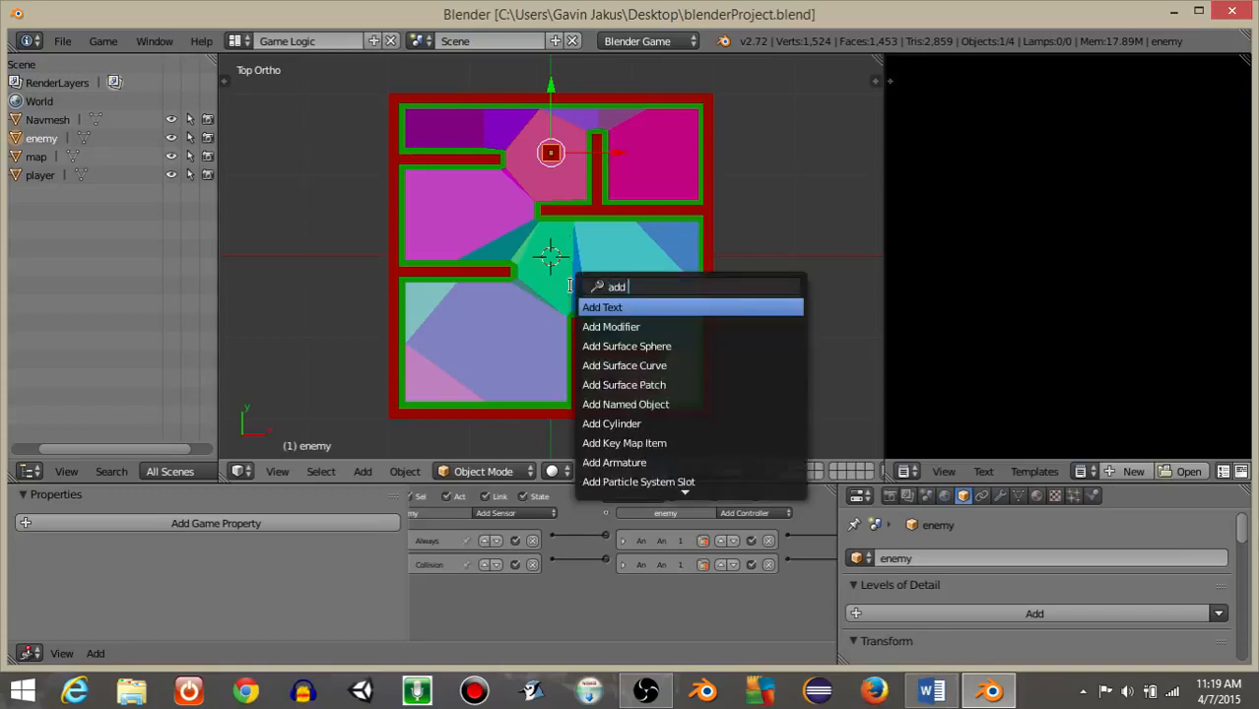
{"action": "type", "text": "torus"}
{"action": "key", "text": "Return"}
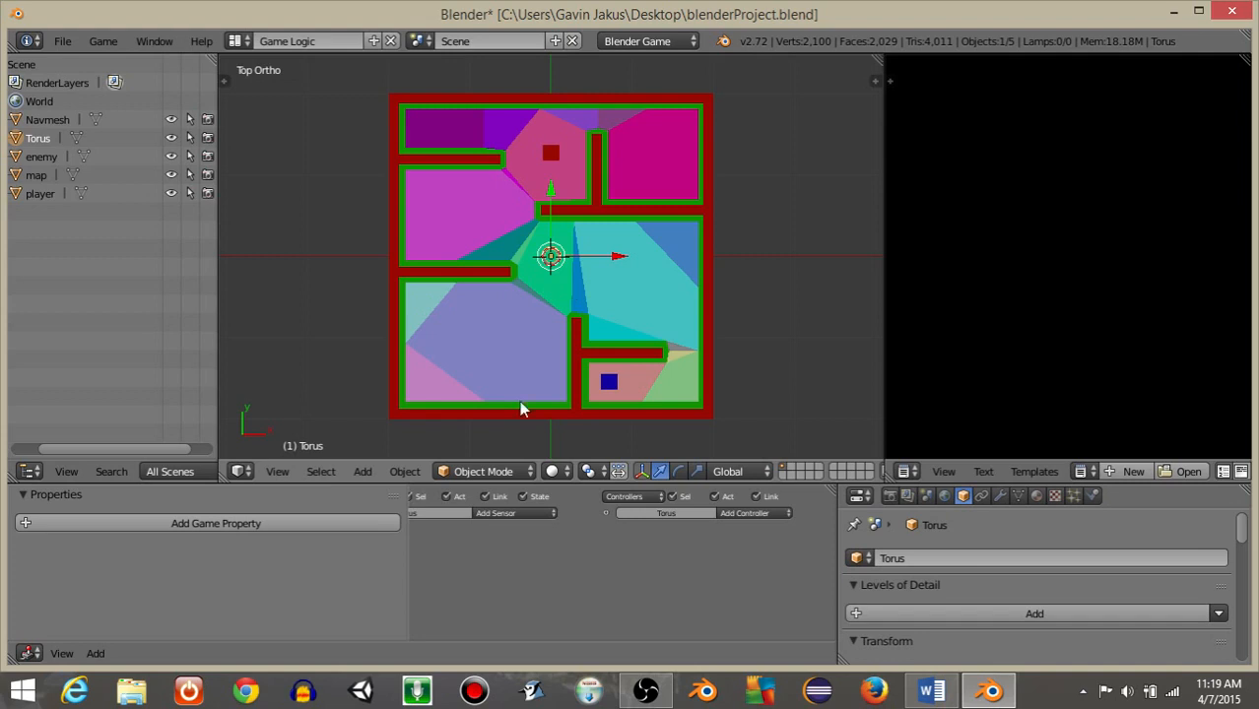
{"action": "middle_click_drag", "start_coordinate": [519, 400], "coordinate": [492, 317]}
{"action": "key", "text": "g"}
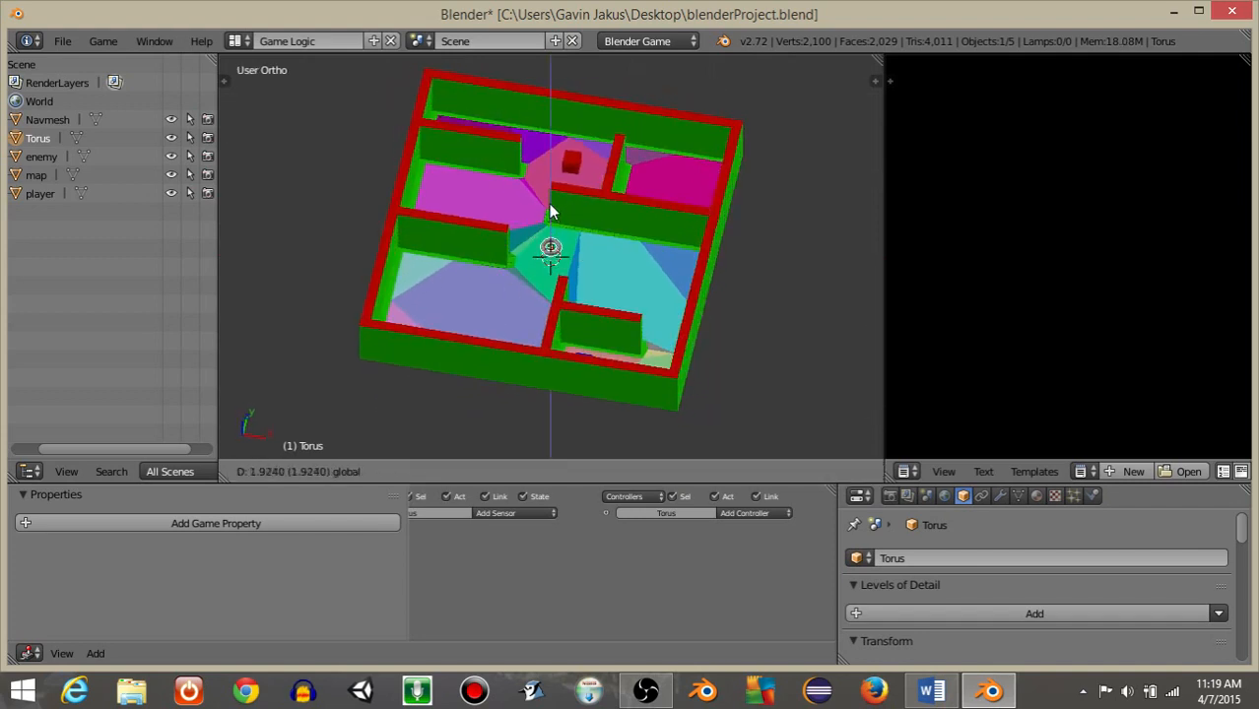
{"action": "left_click", "coordinate": [550, 205]}
Step: Snap the 3D cursor to the selected torus in top view
{"action": "key", "text": "KP_7"}
{"action": "scroll", "coordinate": [566, 272], "scroll_direction": "up", "scroll_amount": 8}
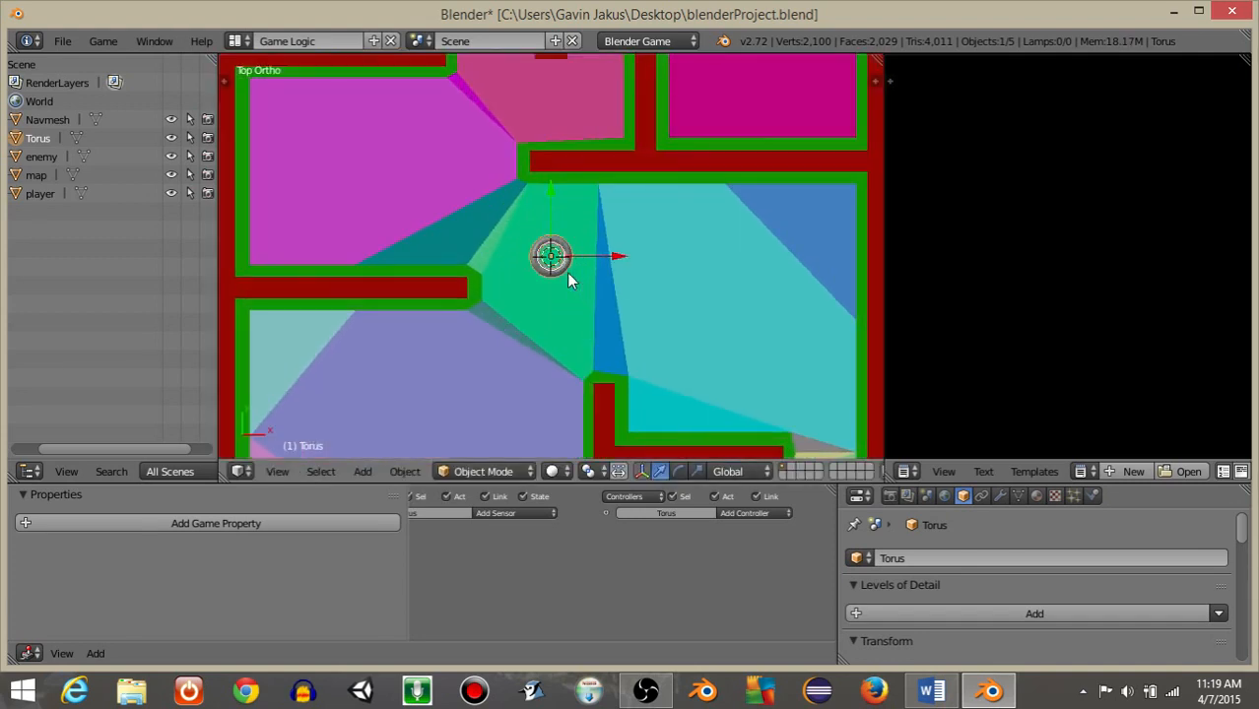
{"action": "scroll", "coordinate": [566, 271], "scroll_direction": "down", "scroll_amount": 1}
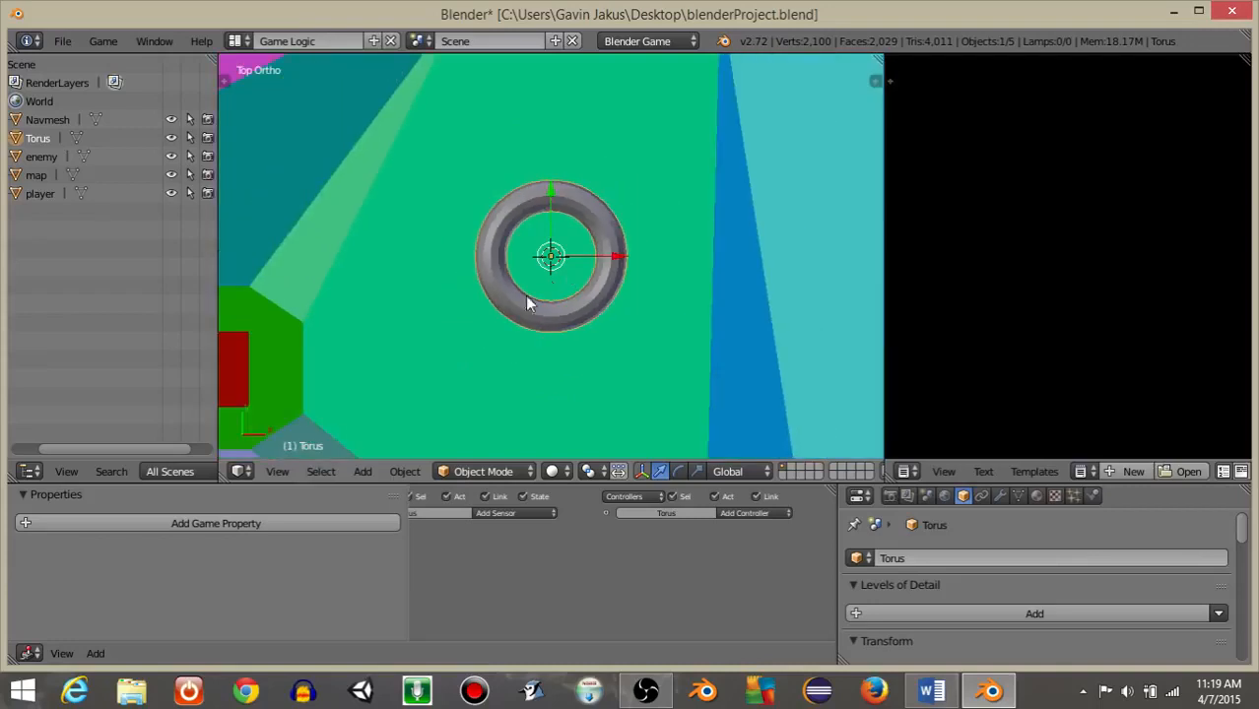
{"action": "left_click", "coordinate": [405, 471]}
{"action": "mouse_move", "coordinate": [418, 315]}
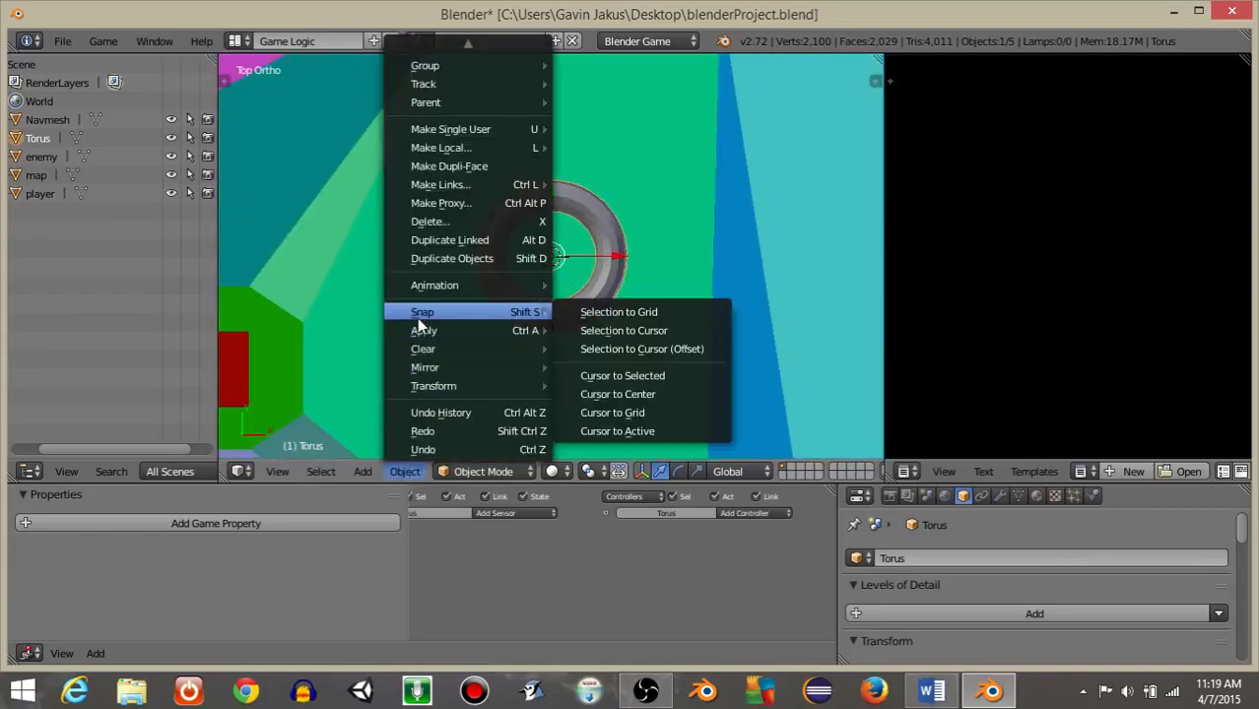
{"action": "left_click", "coordinate": [591, 375]}
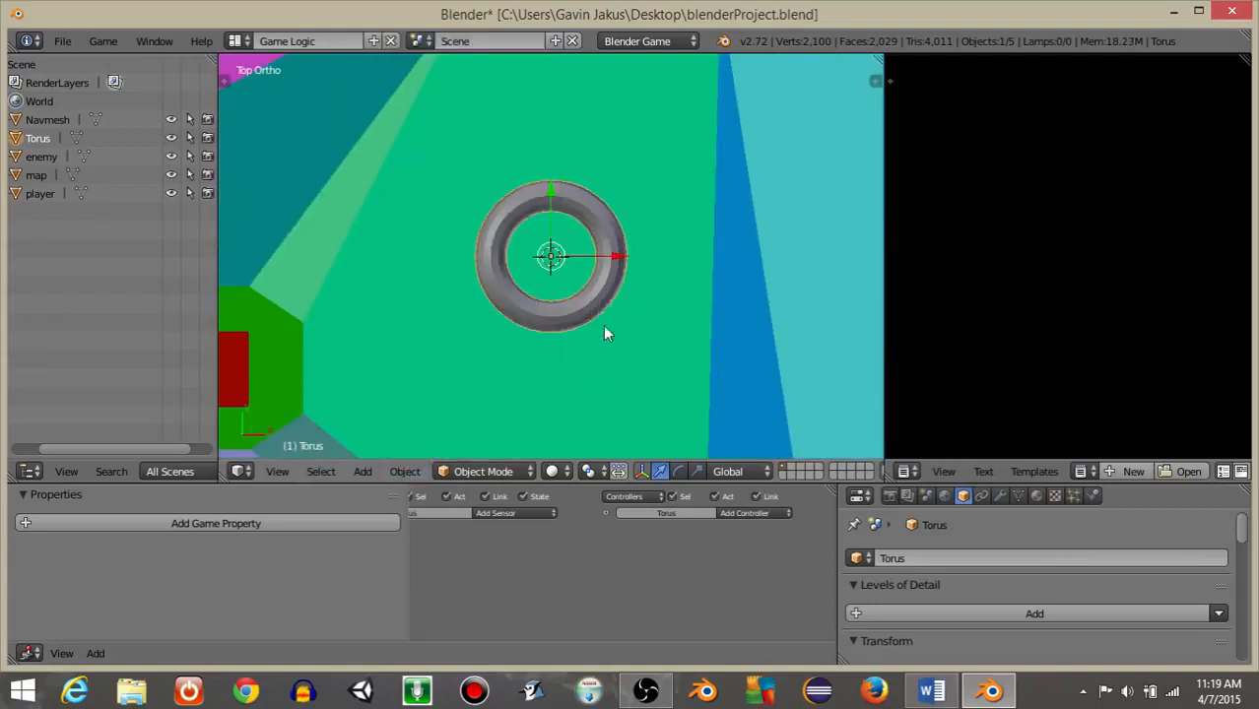
Step: Add a cube at the 3D cursor and scale it down to fit inside the torus's hole
{"action": "key", "text": "space"}
{"action": "type", "text": "add cube"}
{"action": "key", "text": "Return"}
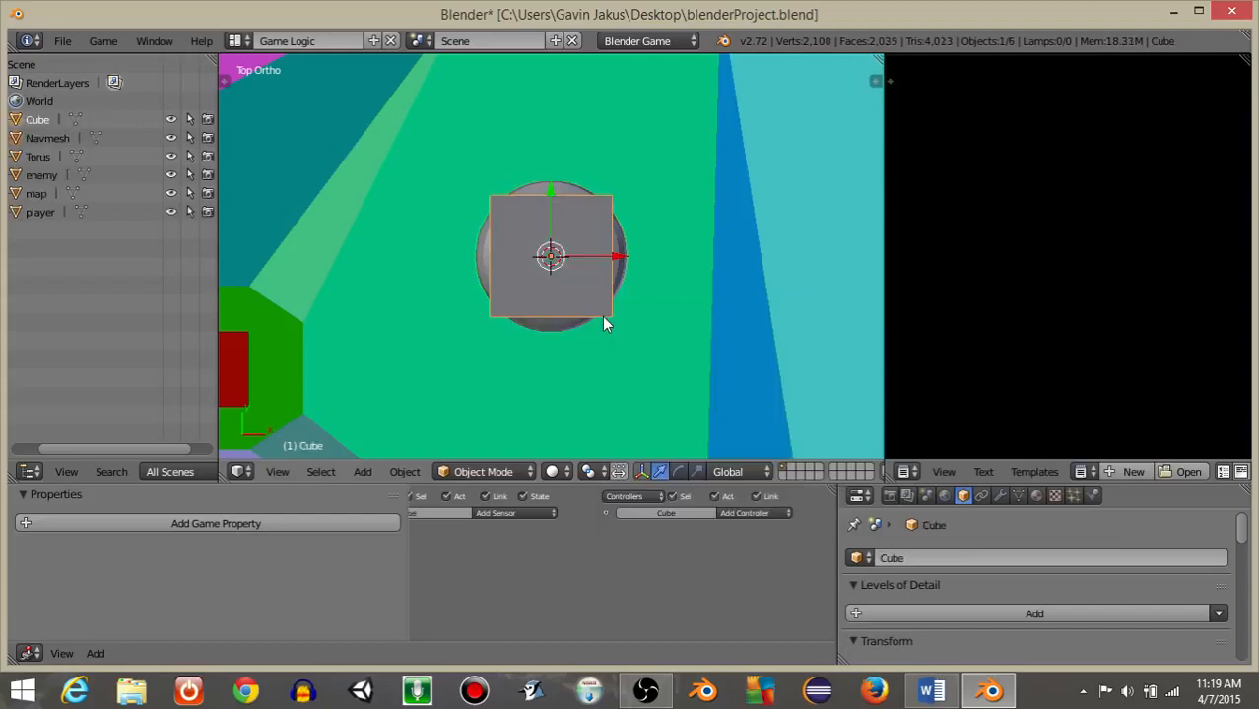
{"action": "middle_click_drag", "start_coordinate": [528, 317], "coordinate": [517, 219]}
{"action": "key", "text": "s"}
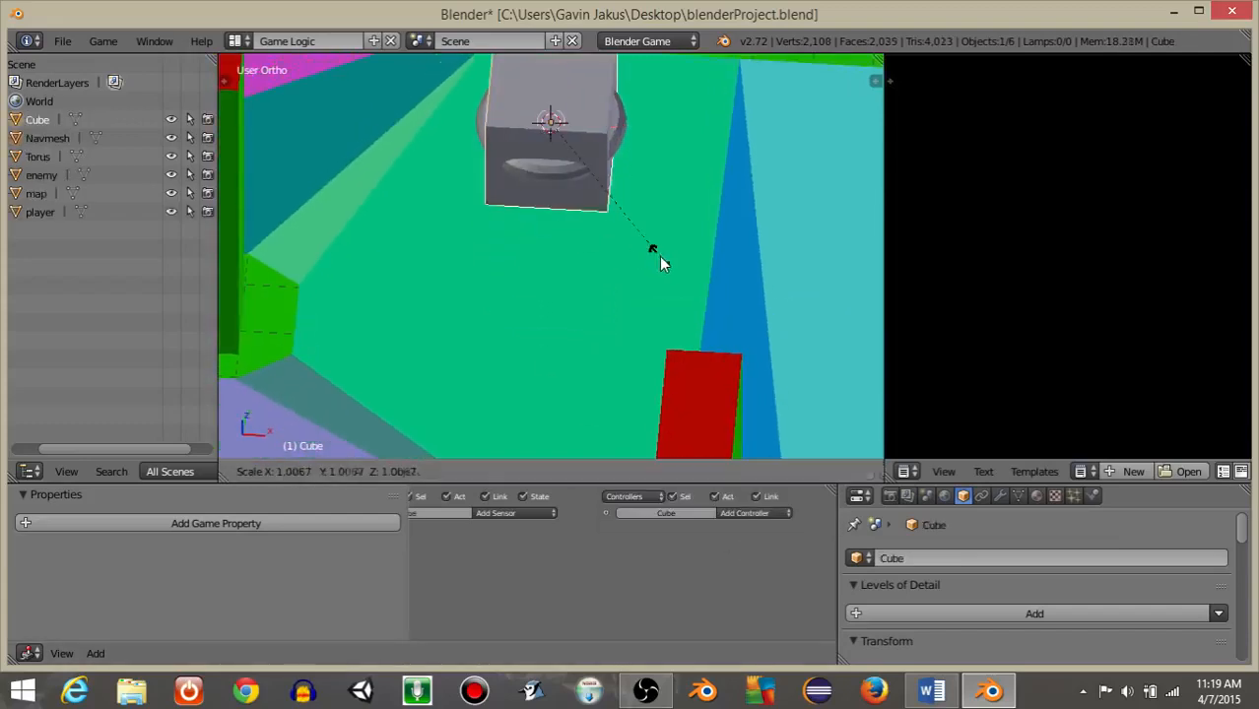
{"action": "left_click", "coordinate": [595, 148]}
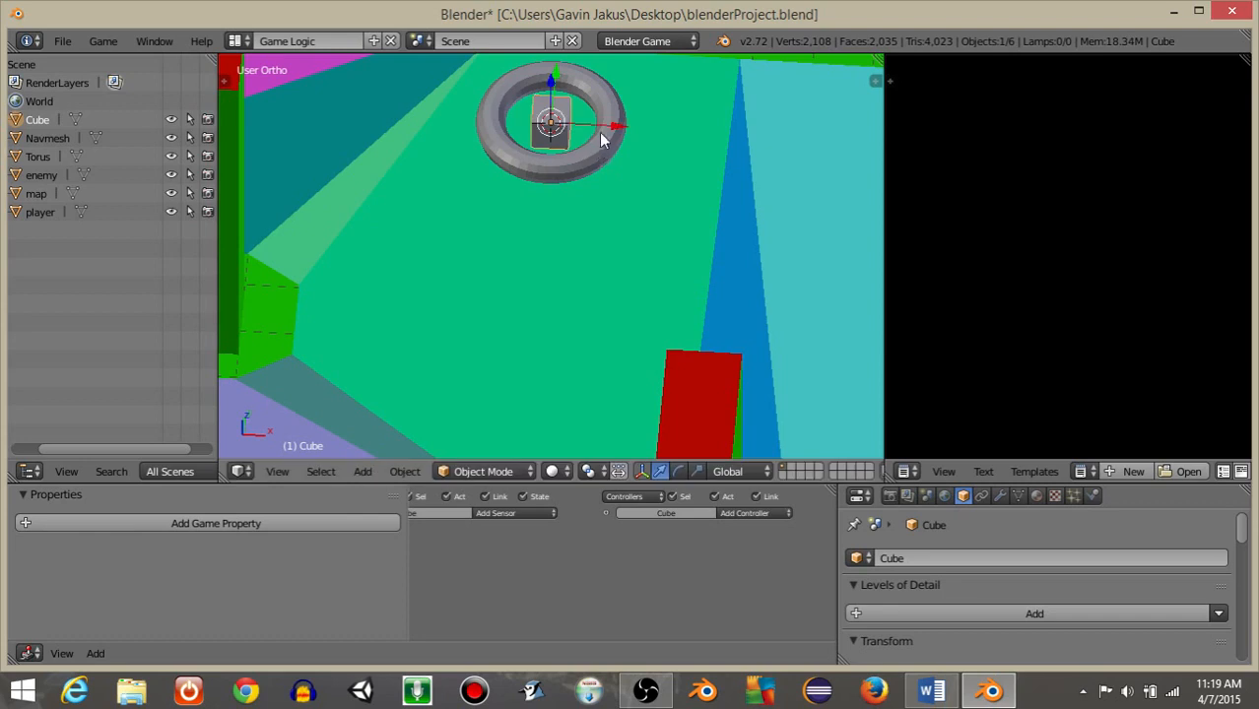
Step: Move the small cube along X onto the torus's outer rim and scale it to about 0.58 along Z
{"action": "key", "text": "g"}
{"action": "key", "text": "x"}
{"action": "left_click", "coordinate": [691, 154]}
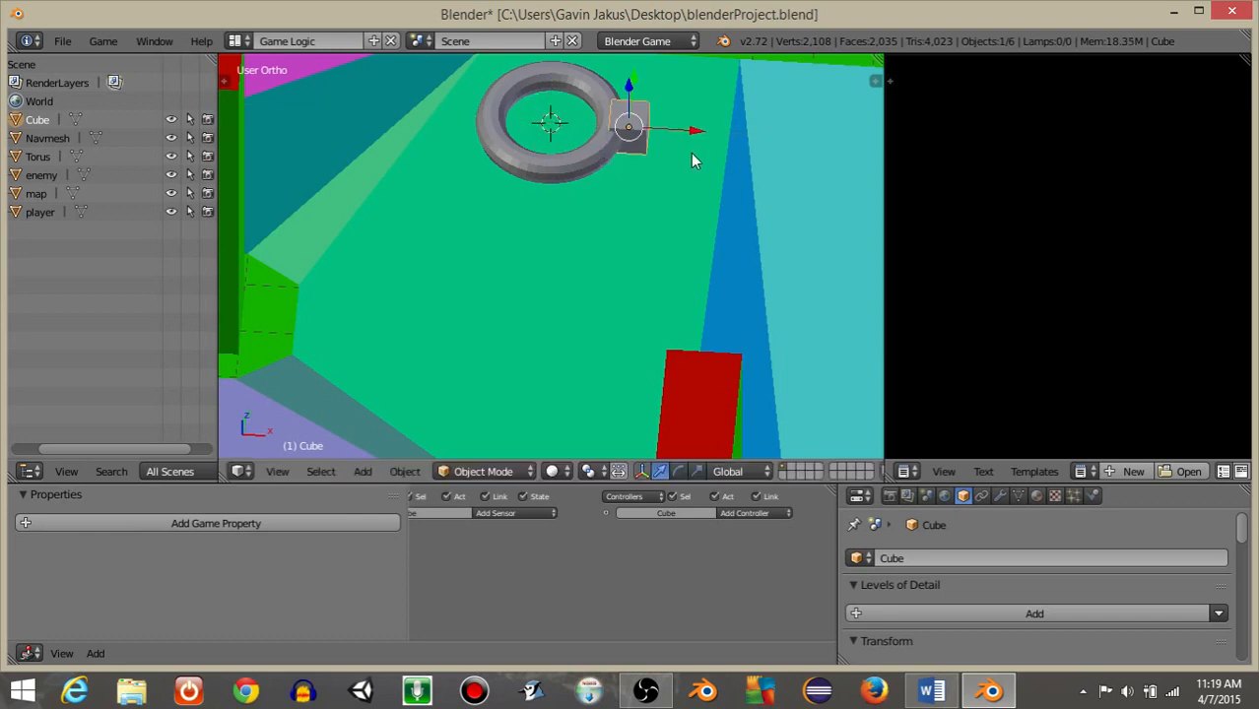
{"action": "middle_click_drag", "start_coordinate": [581, 260], "coordinate": [635, 174]}
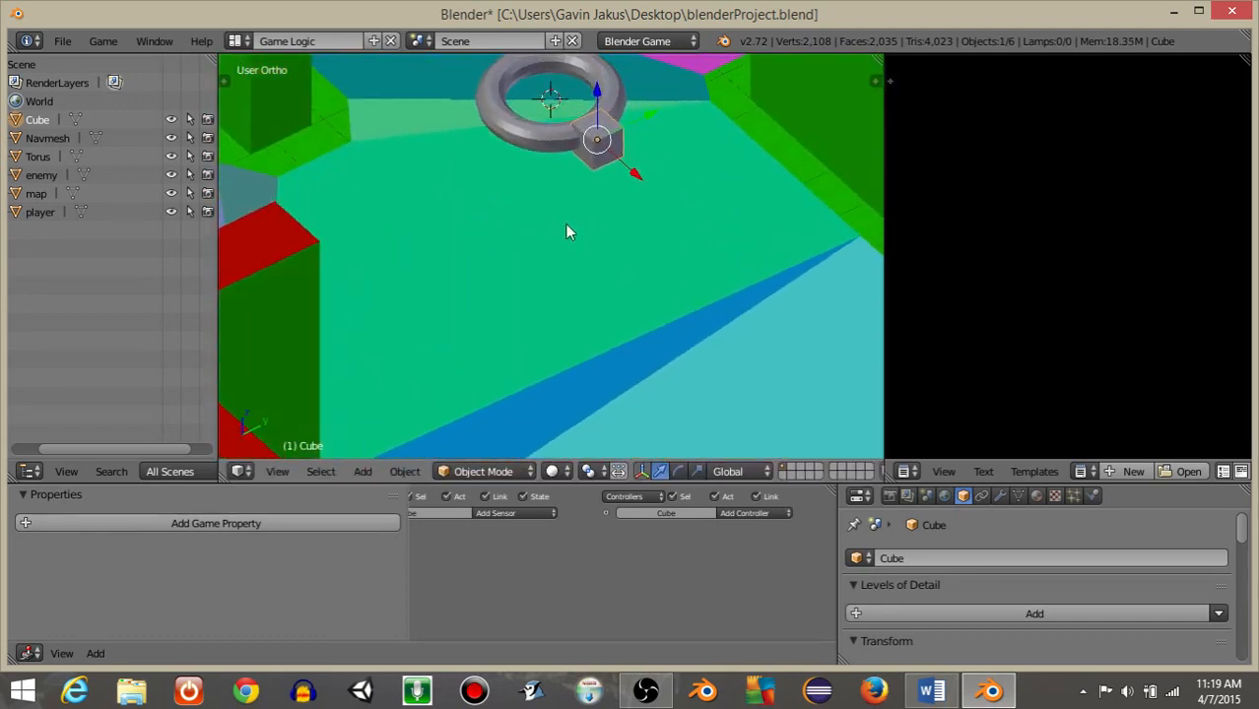
{"action": "key", "text": "s"}
{"action": "key", "text": "z"}
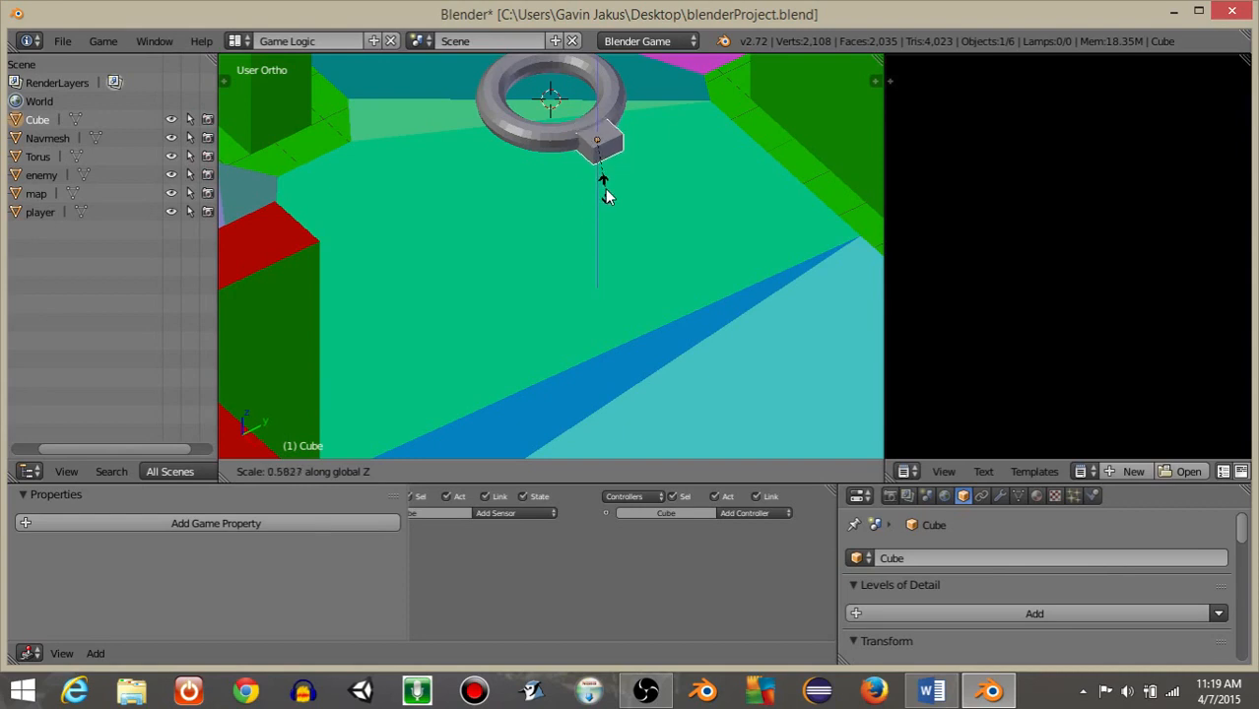
{"action": "left_click", "coordinate": [606, 200]}
Step: Stretch the cube along X into a long key shaft and slide it outward so it starts at the torus's rim
{"action": "key", "text": "s"}
{"action": "key", "text": "x"}
{"action": "left_click", "coordinate": [637, 454]}
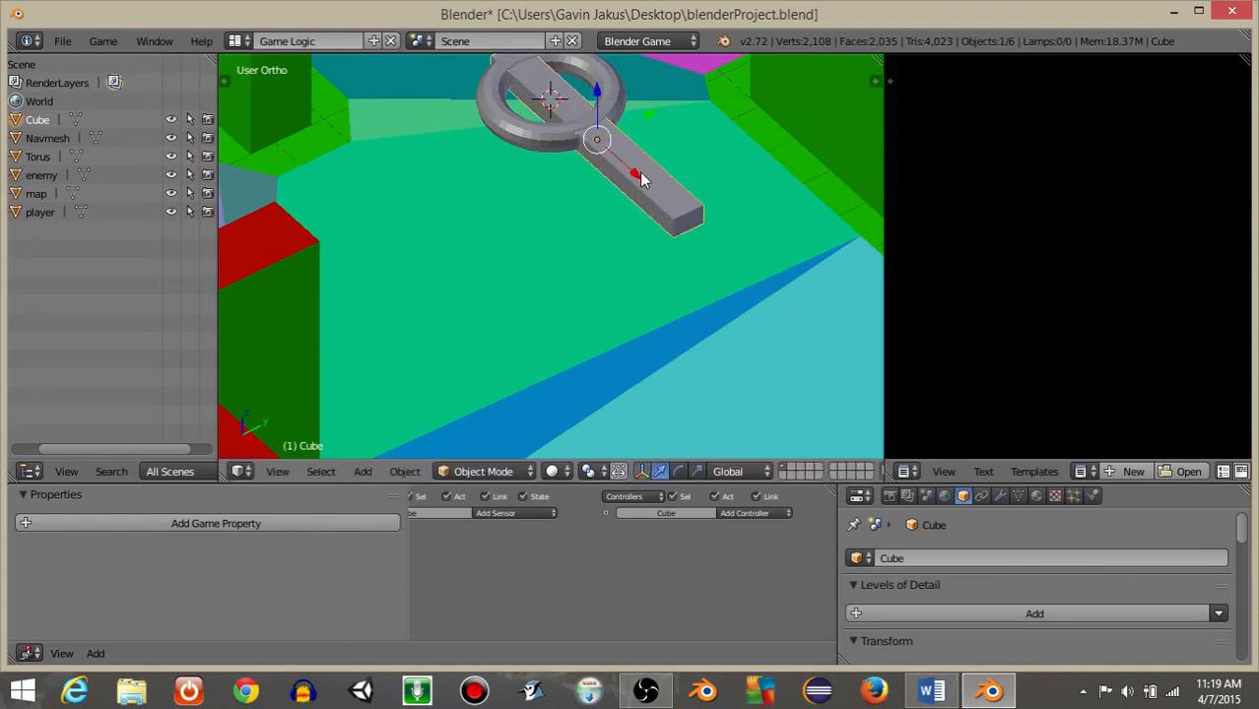
{"action": "left_click_drag", "start_coordinate": [640, 178], "coordinate": [721, 243]}
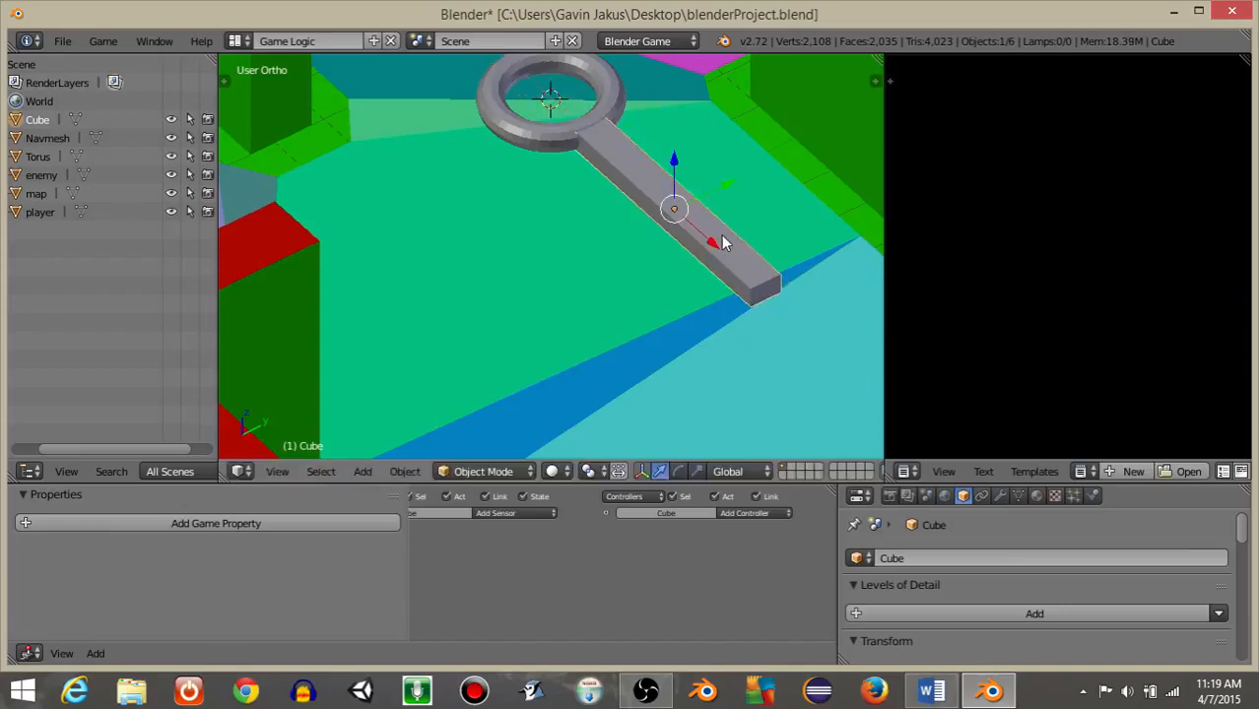
Step: Duplicate the shaft in place and rotate the copy 90 degrees in top view
{"action": "key", "text": "KP_7"}
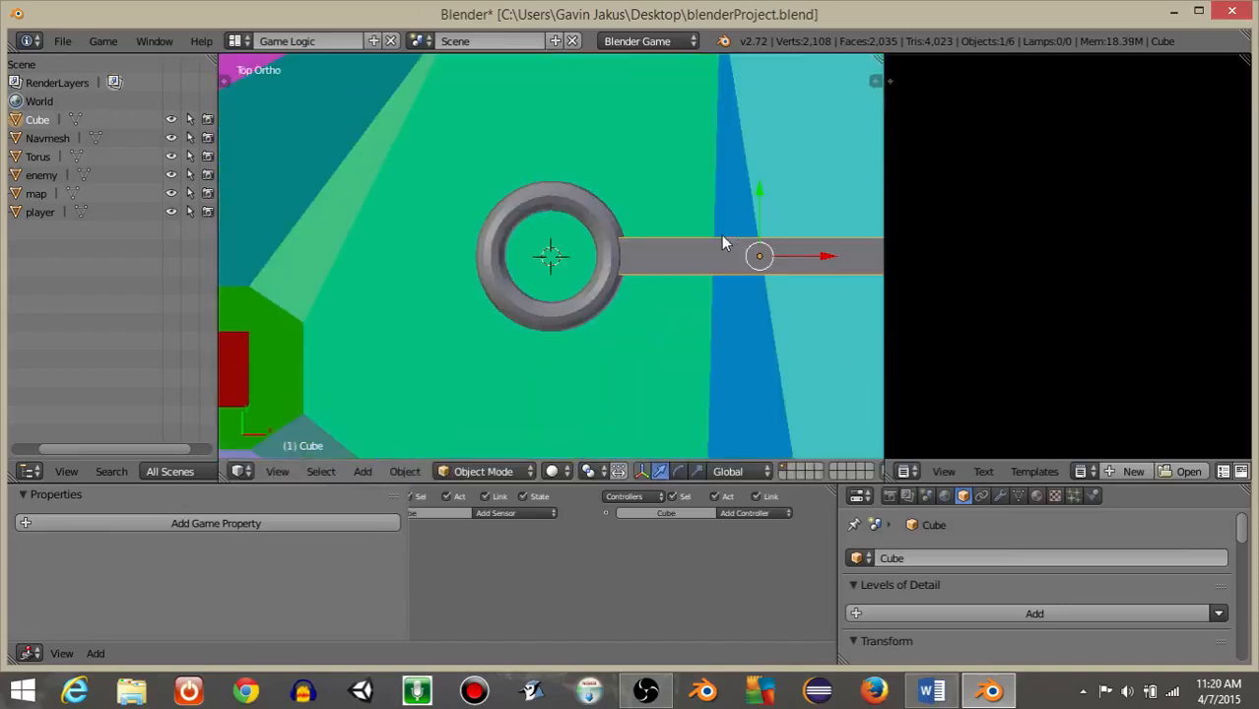
{"action": "middle_click_drag", "start_coordinate": [723, 244], "coordinate": [603, 266], "text": "shift"}
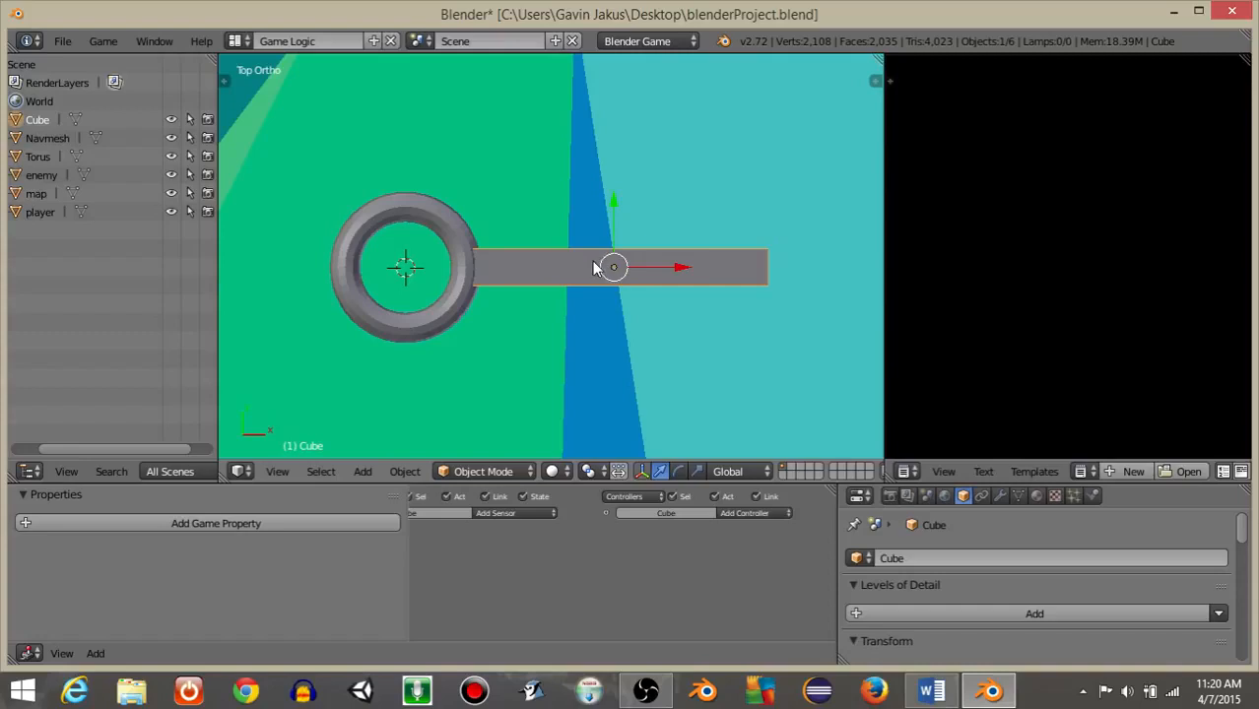
{"action": "key", "text": "shift+d"}
{"action": "key", "text": "Escape"}
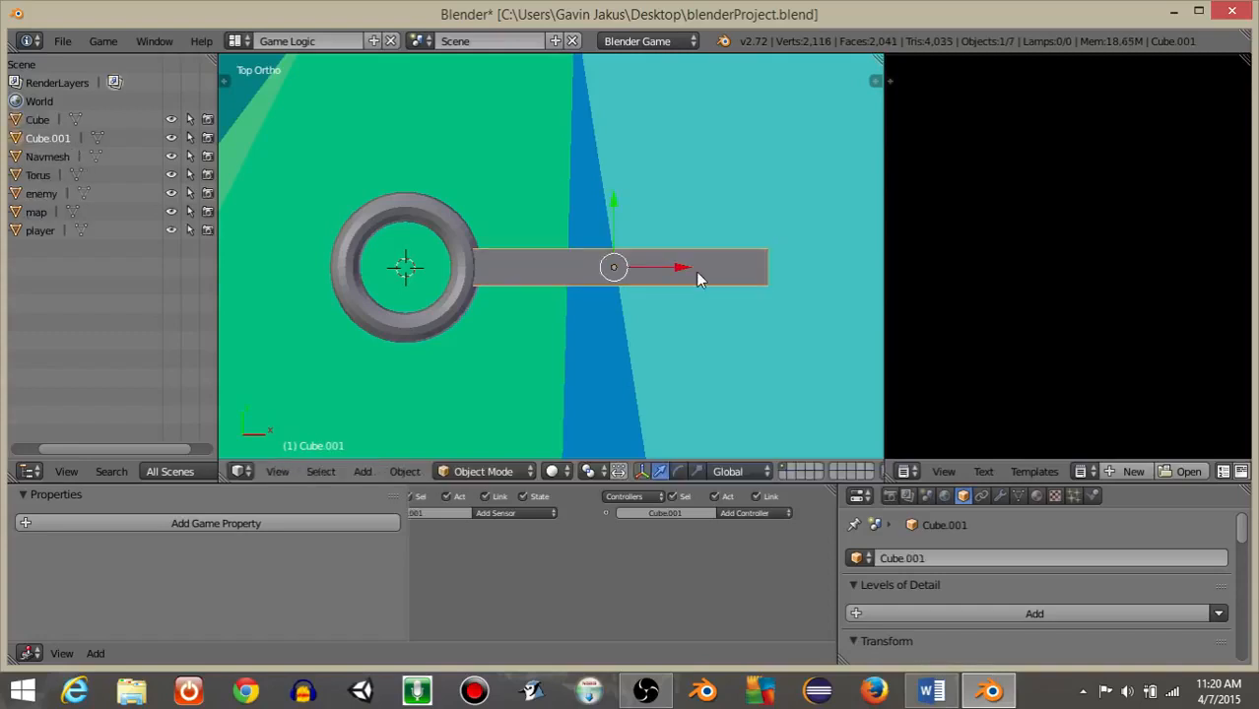
{"action": "type", "text": "r90"}
{"action": "key", "text": "Return"}
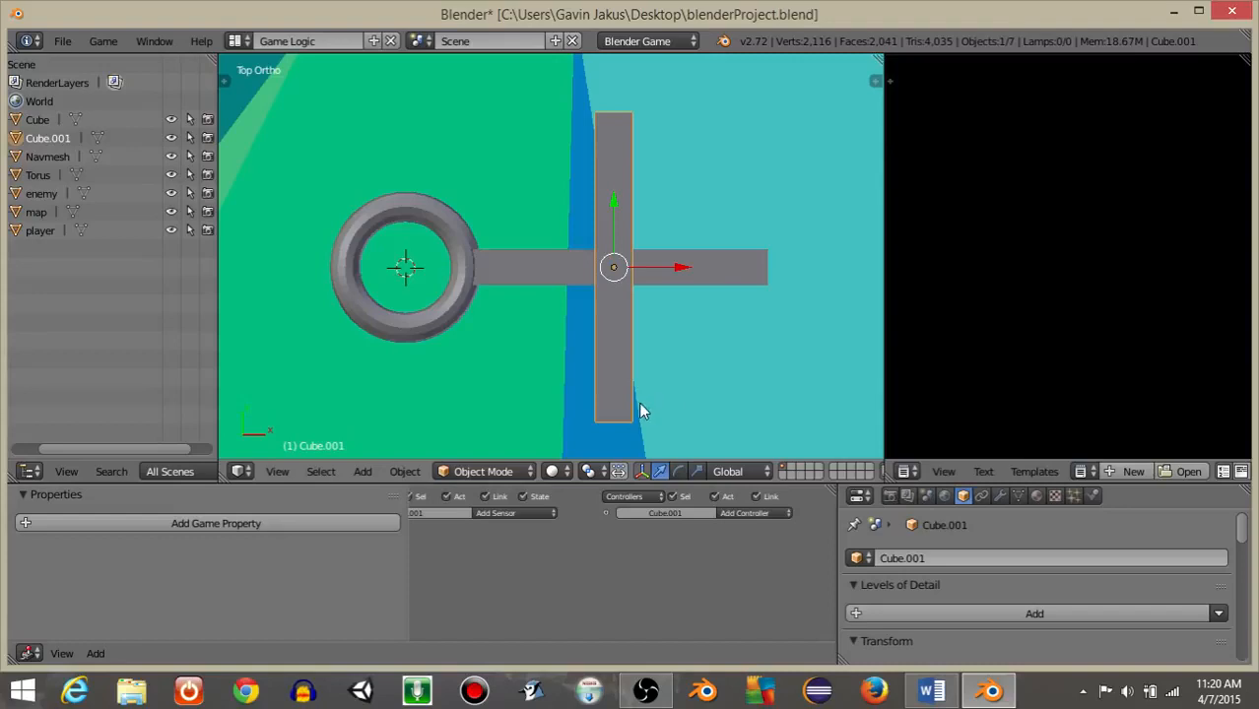
Step: Shorten the rotated copy along Y and move it along negative Y so it projects from the shaft's side as a tooth
{"action": "key", "text": "s"}
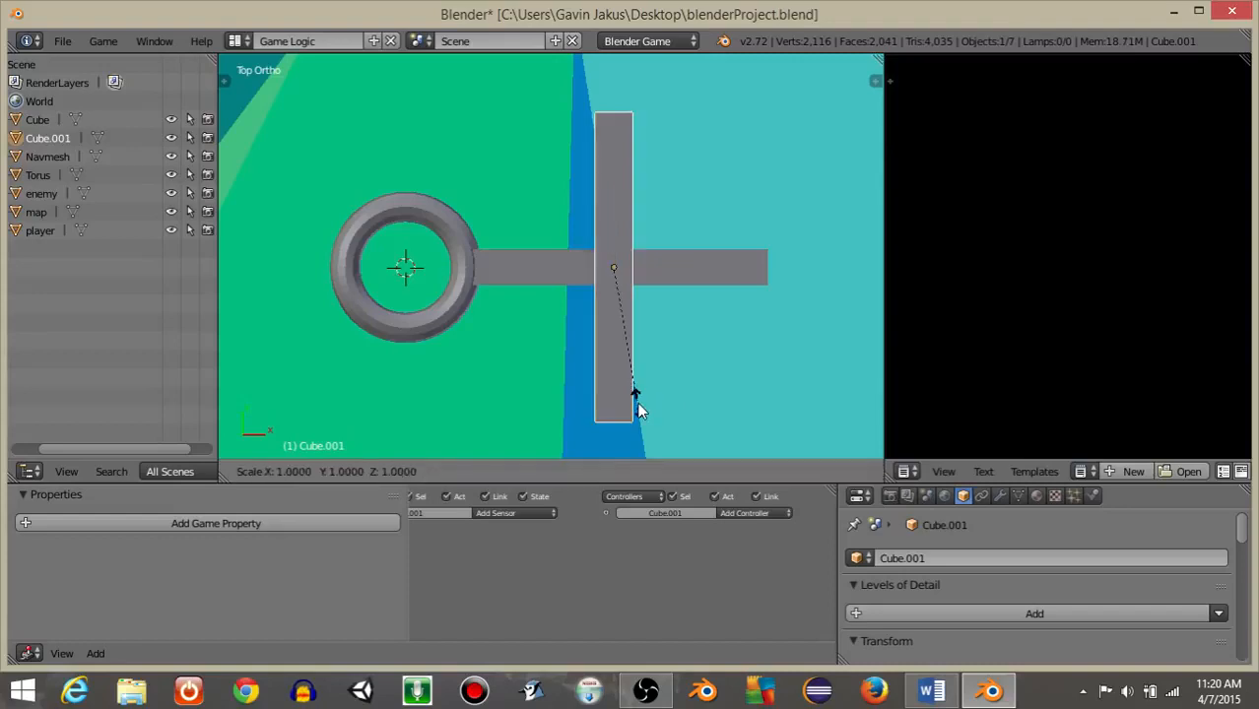
{"action": "key", "text": "y"}
{"action": "left_click", "coordinate": [631, 329]}
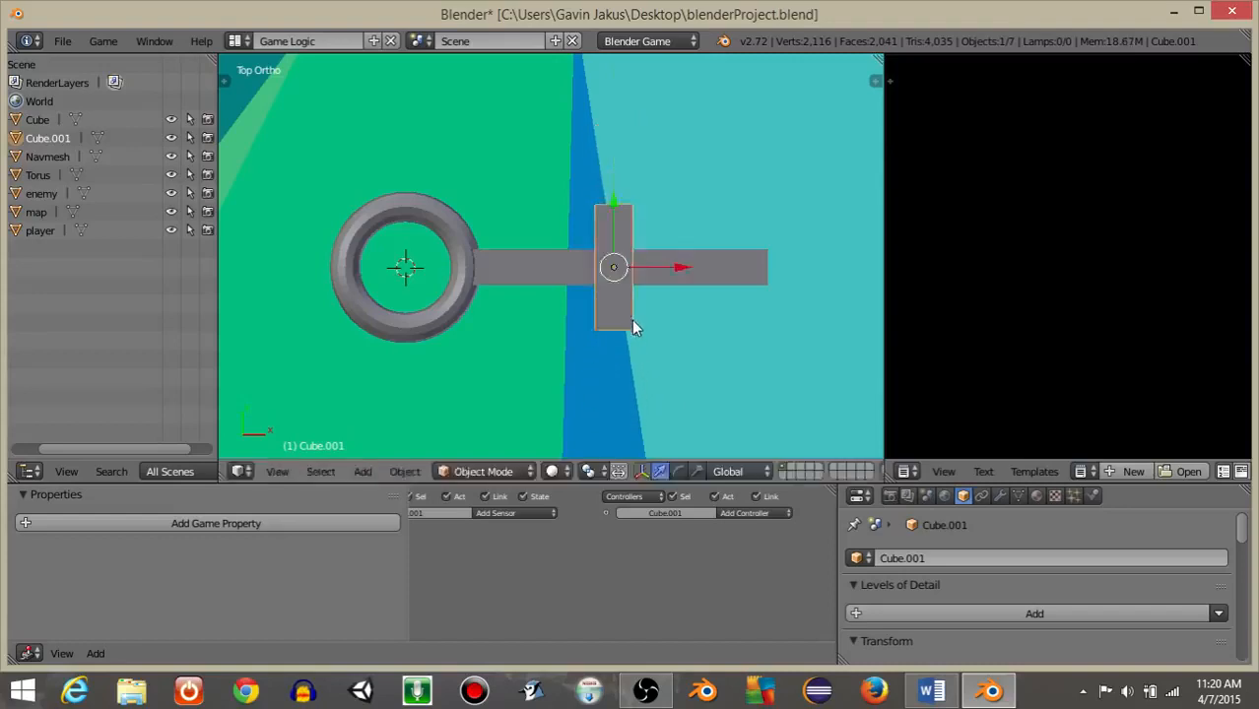
{"action": "left_click_drag", "start_coordinate": [613, 217], "coordinate": [629, 258]}
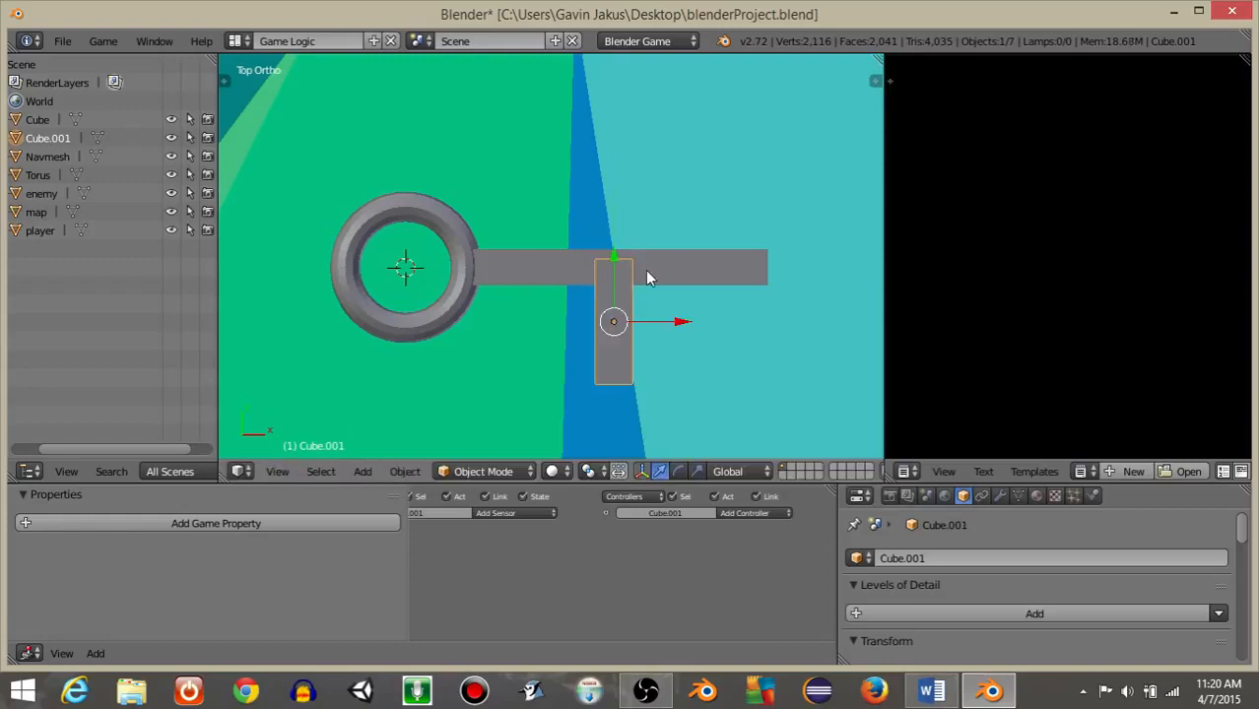
Step: Duplicate the key tooth along X to the far end of the shaft, and reselect the original tooth
{"action": "key", "text": "shift+d"}
{"action": "key", "text": "x"}
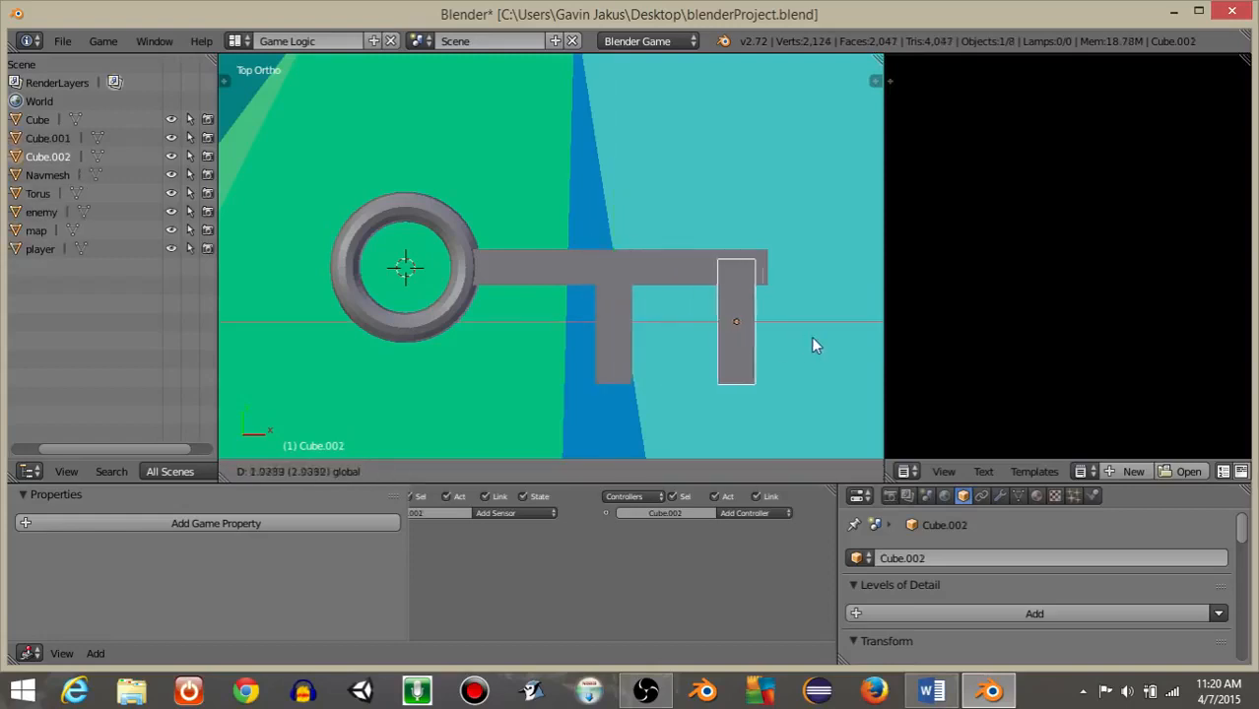
{"action": "left_click", "coordinate": [817, 339]}
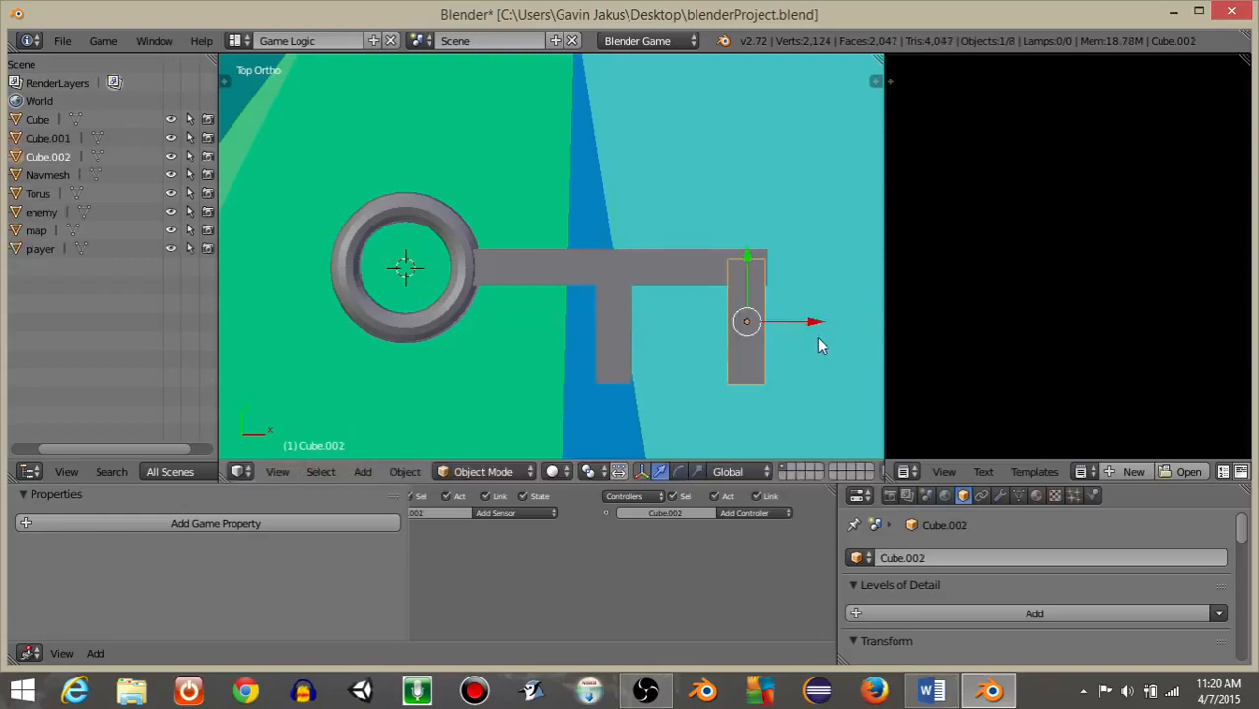
{"action": "right_click", "coordinate": [610, 381]}
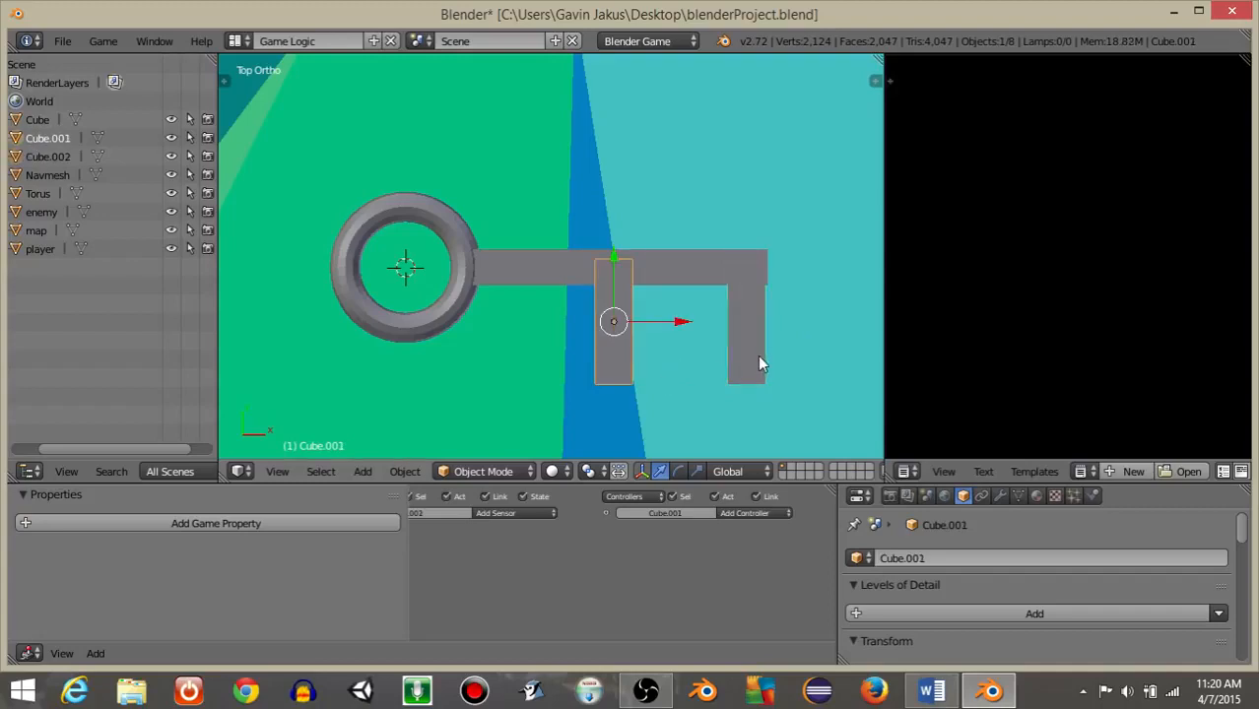
Step: Scale both key teeth down together and move them against the shaft's lower edge near its far end
{"action": "right_click", "coordinate": [748, 383], "text": "shift"}
{"action": "key", "text": "s"}
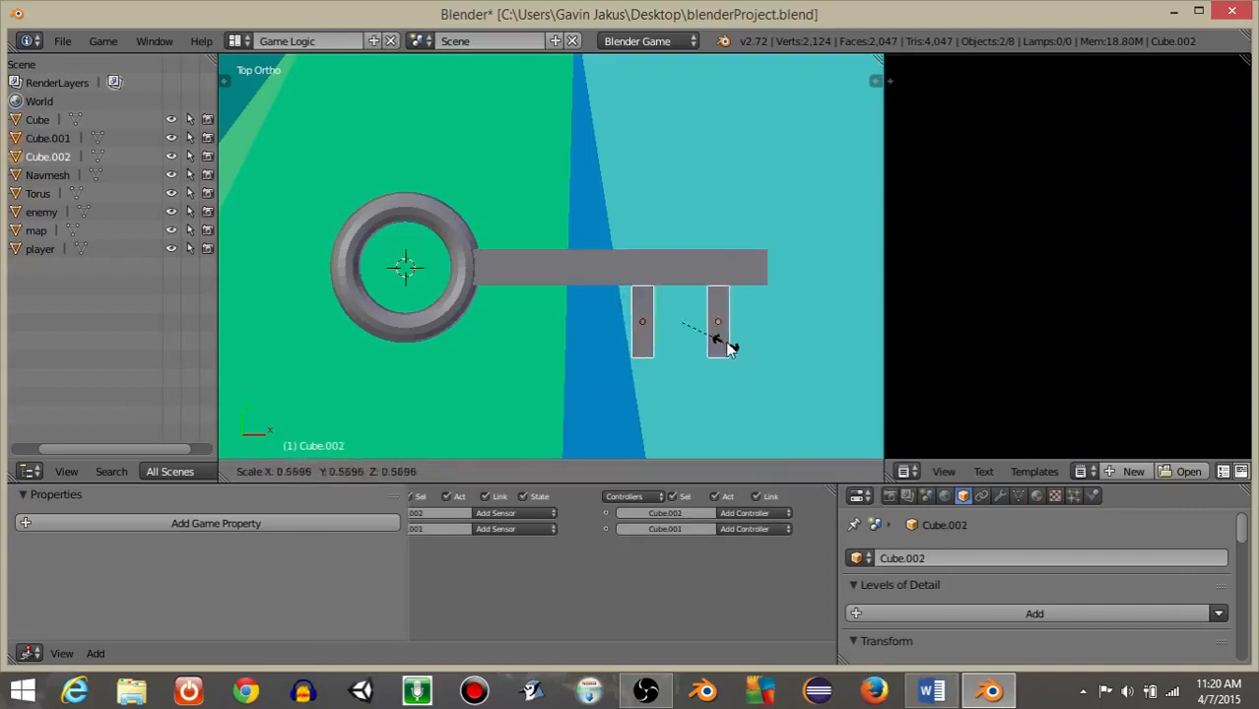
{"action": "left_click", "coordinate": [707, 331]}
{"action": "left_click_drag", "start_coordinate": [681, 258], "coordinate": [686, 245]}
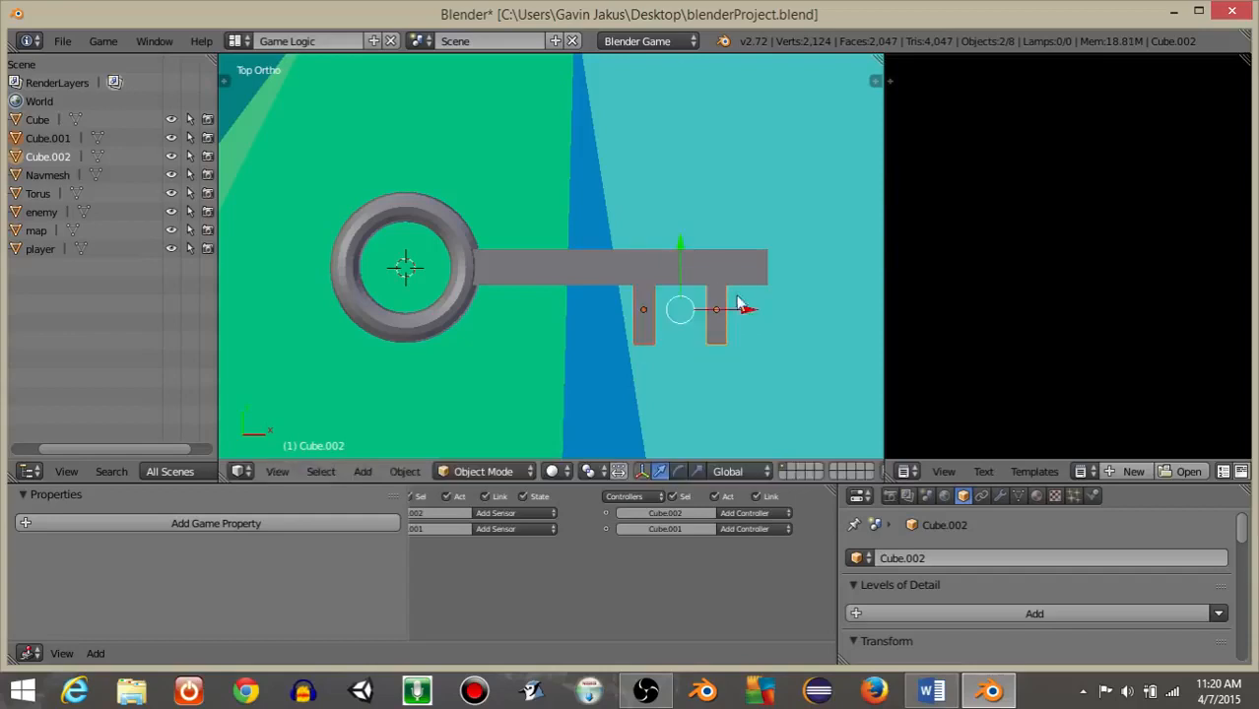
{"action": "left_click_drag", "start_coordinate": [741, 308], "coordinate": [776, 312]}
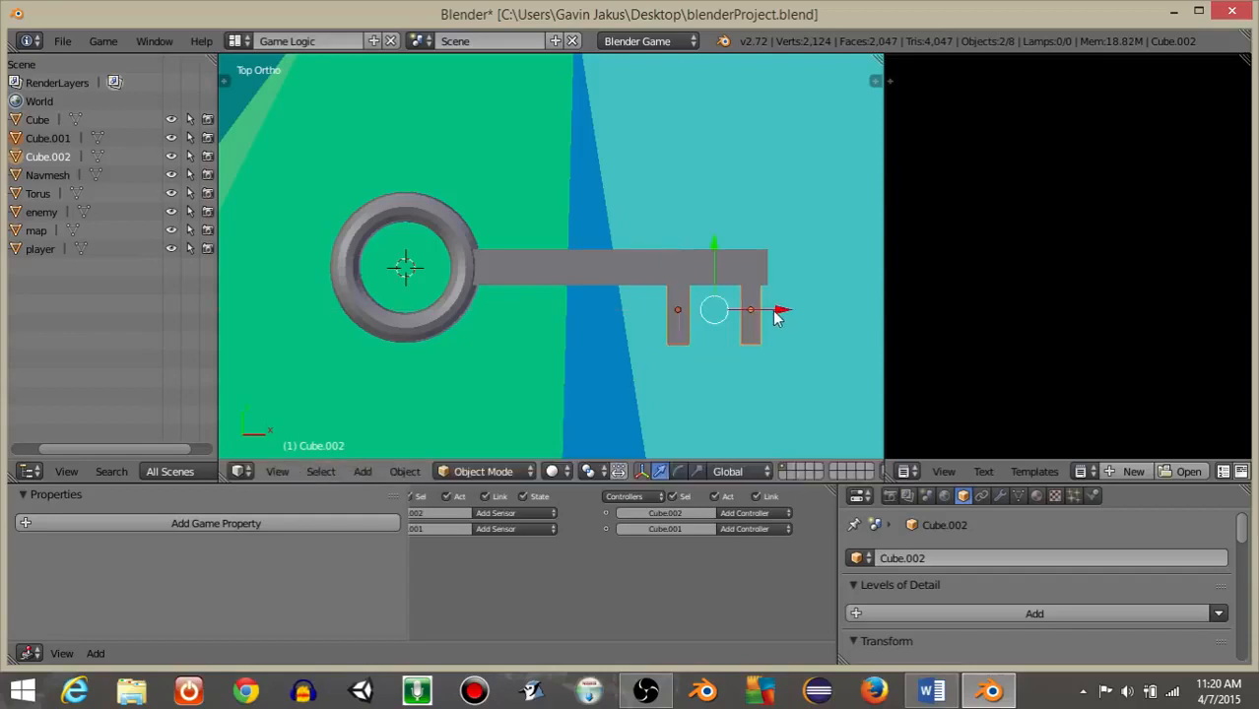
Step: Join the torus, the shaft and both teeth into a single object, selecting the parts in wireframe display
{"action": "key", "text": "z"}
{"action": "right_click", "coordinate": [442, 320]}
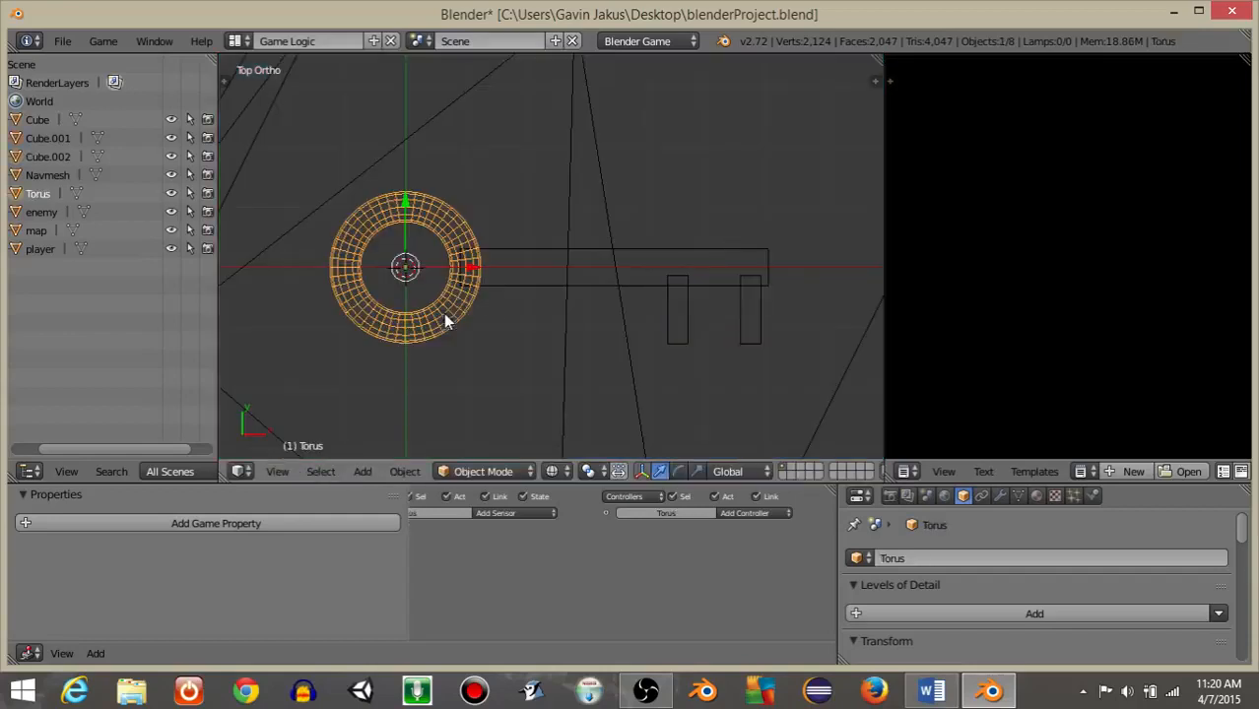
{"action": "right_click", "coordinate": [508, 284], "text": "shift"}
{"action": "right_click", "coordinate": [670, 342], "text": "shift"}
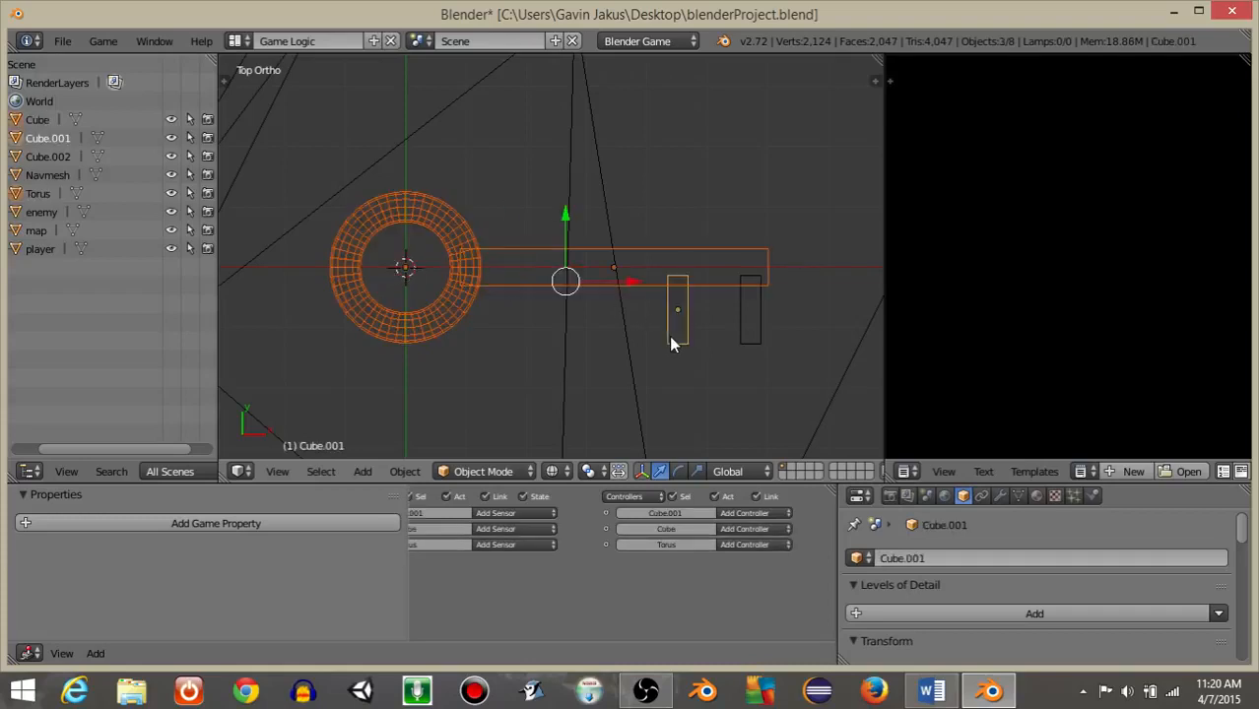
{"action": "right_click", "coordinate": [746, 340], "text": "shift"}
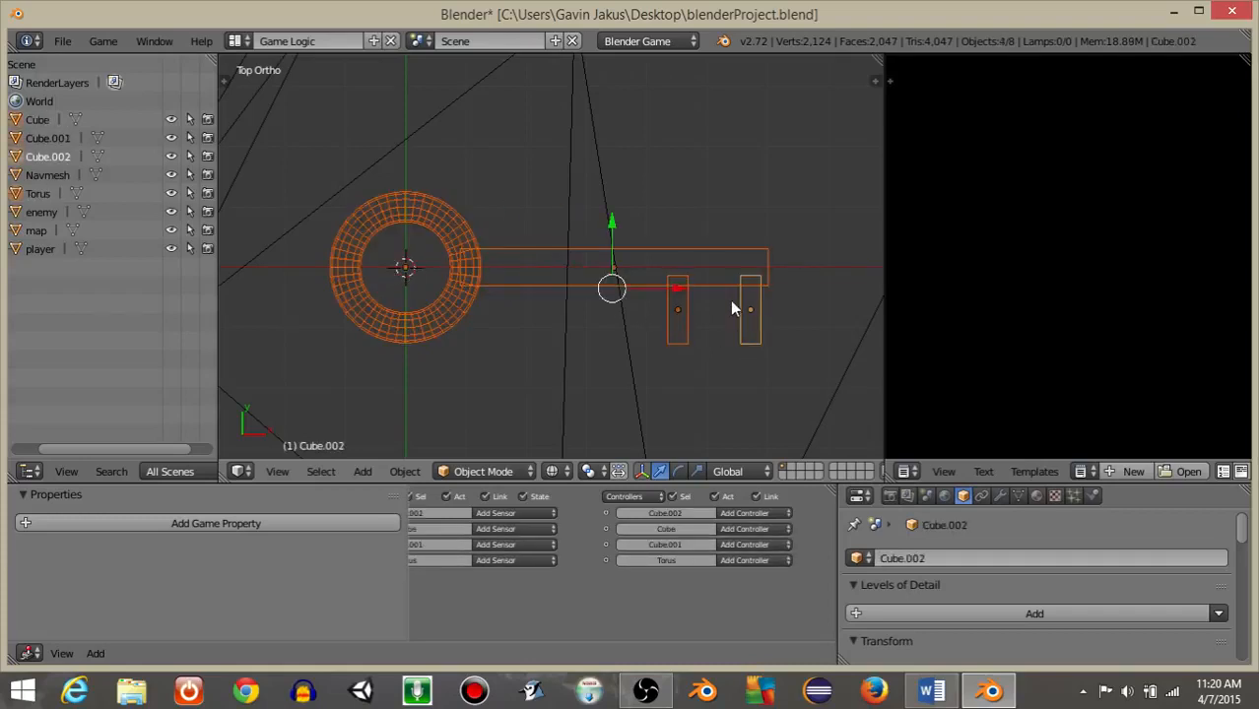
{"action": "key", "text": "ctrl+j"}
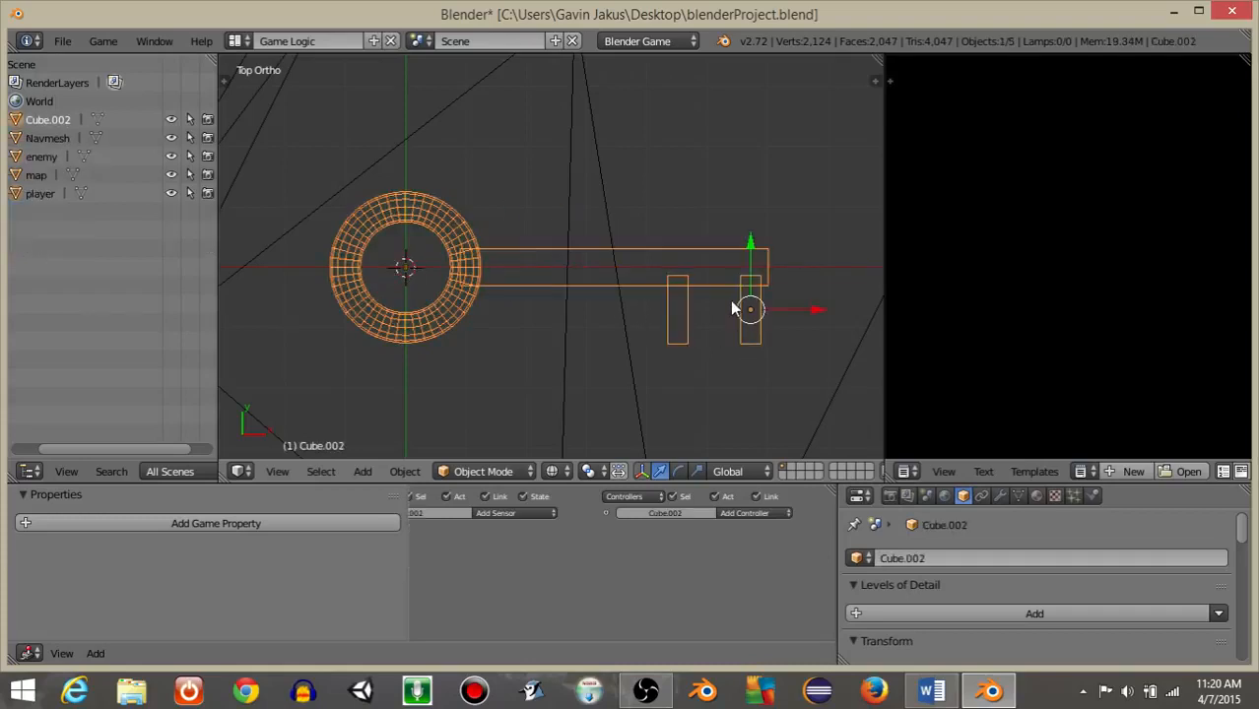
{"action": "left_click", "coordinate": [483, 473]}
{"action": "key", "text": "z"}
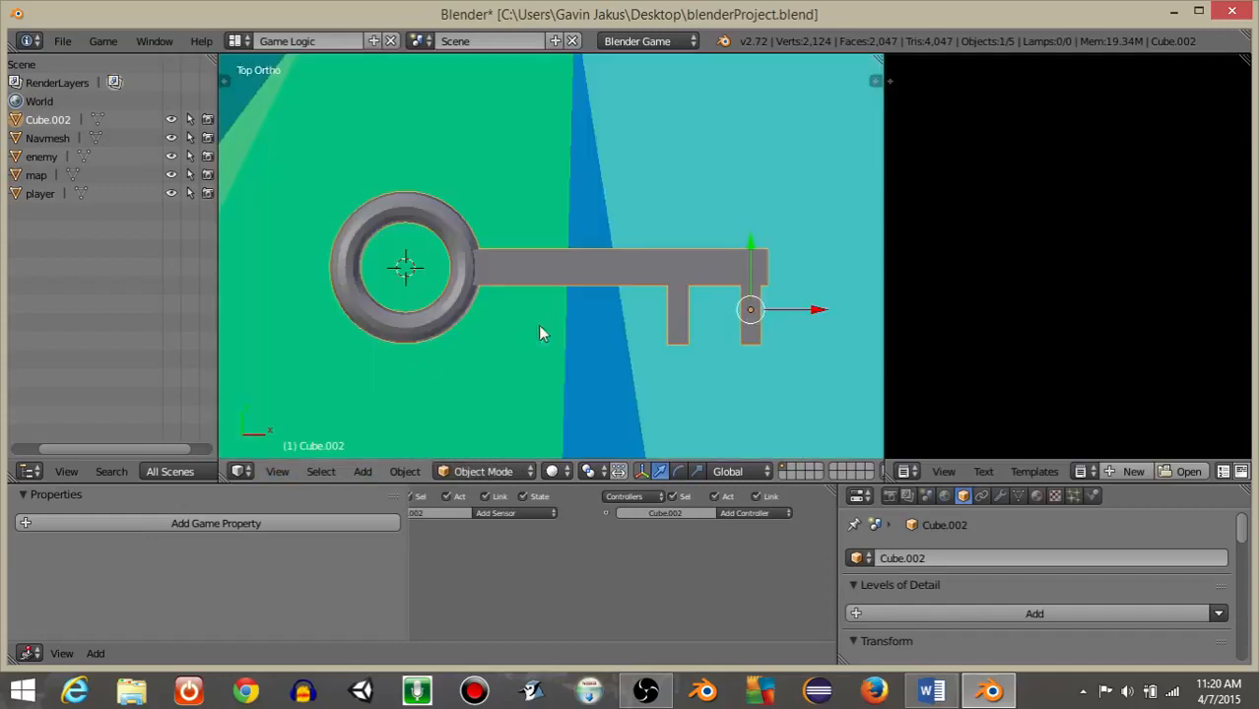
Step: Rename the joined object as key
{"action": "left_click_drag", "start_coordinate": [550, 487], "coordinate": [550, 361]}
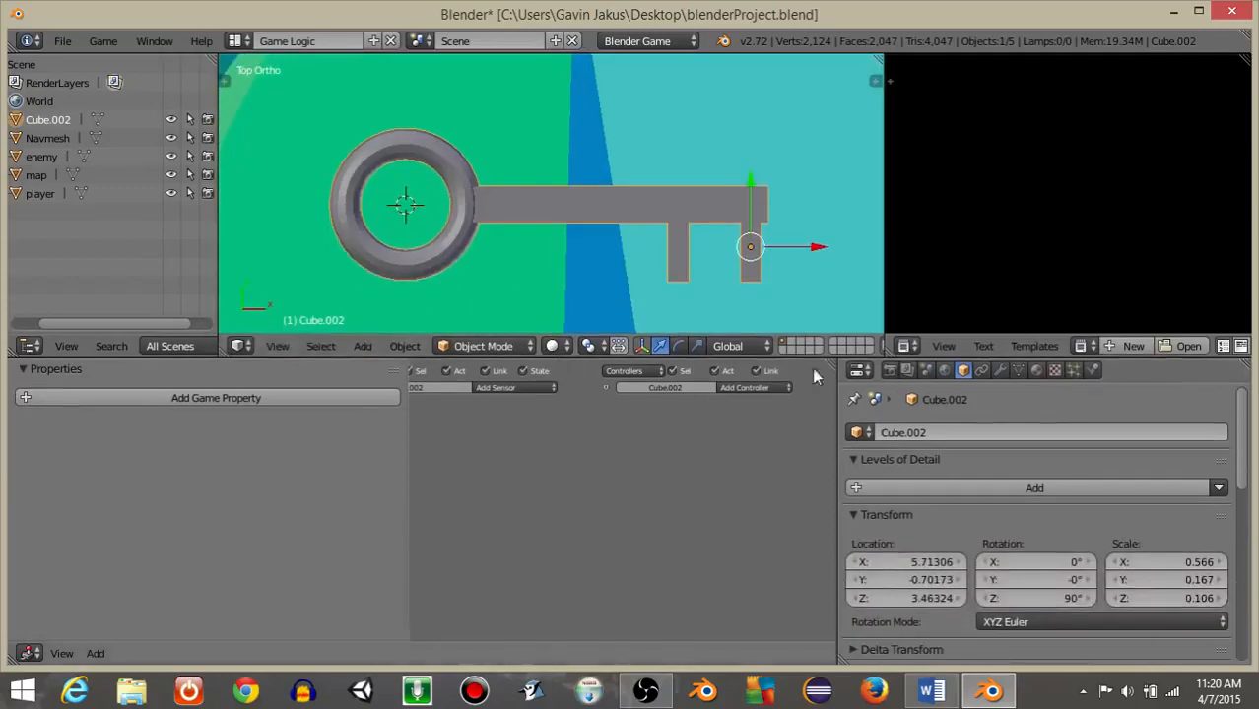
{"action": "left_click", "coordinate": [923, 431]}
{"action": "type", "text": "key"}
{"action": "key", "text": "Return"}
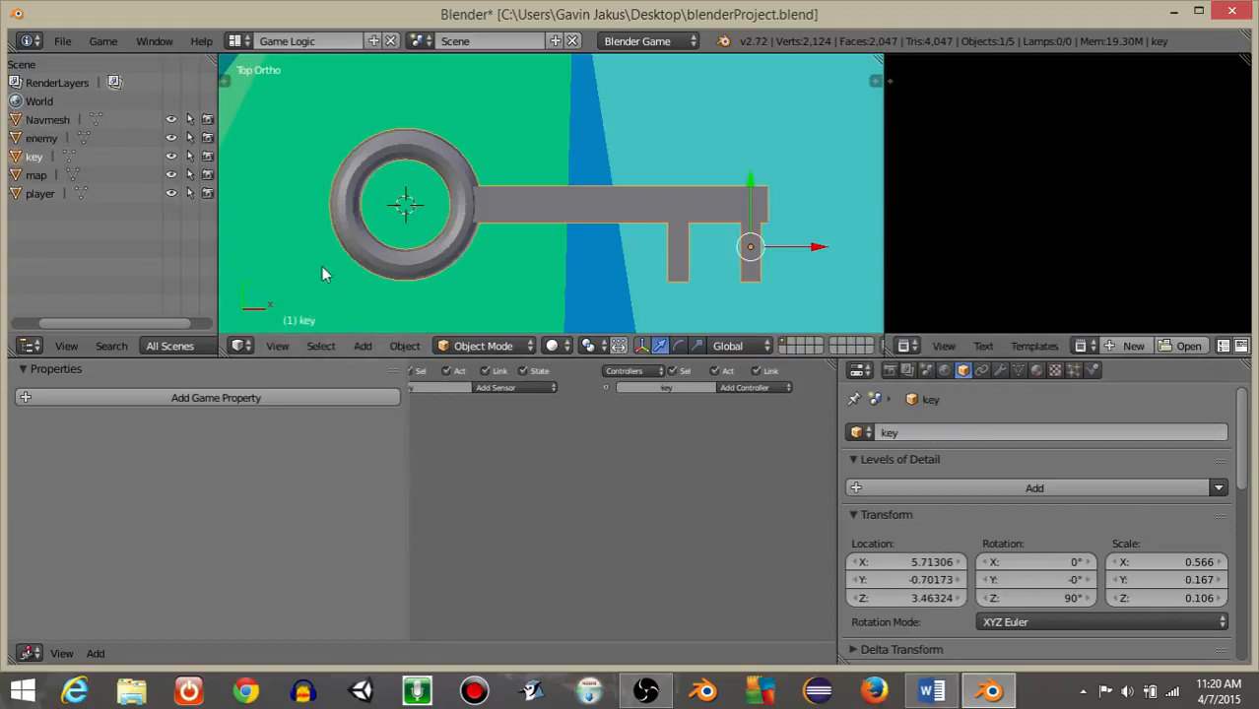
Step: Give the key a new shadeless material with a golden diffuse colour of R 0.800, G 0.399, B 0.000
{"action": "left_click", "coordinate": [1036, 370]}
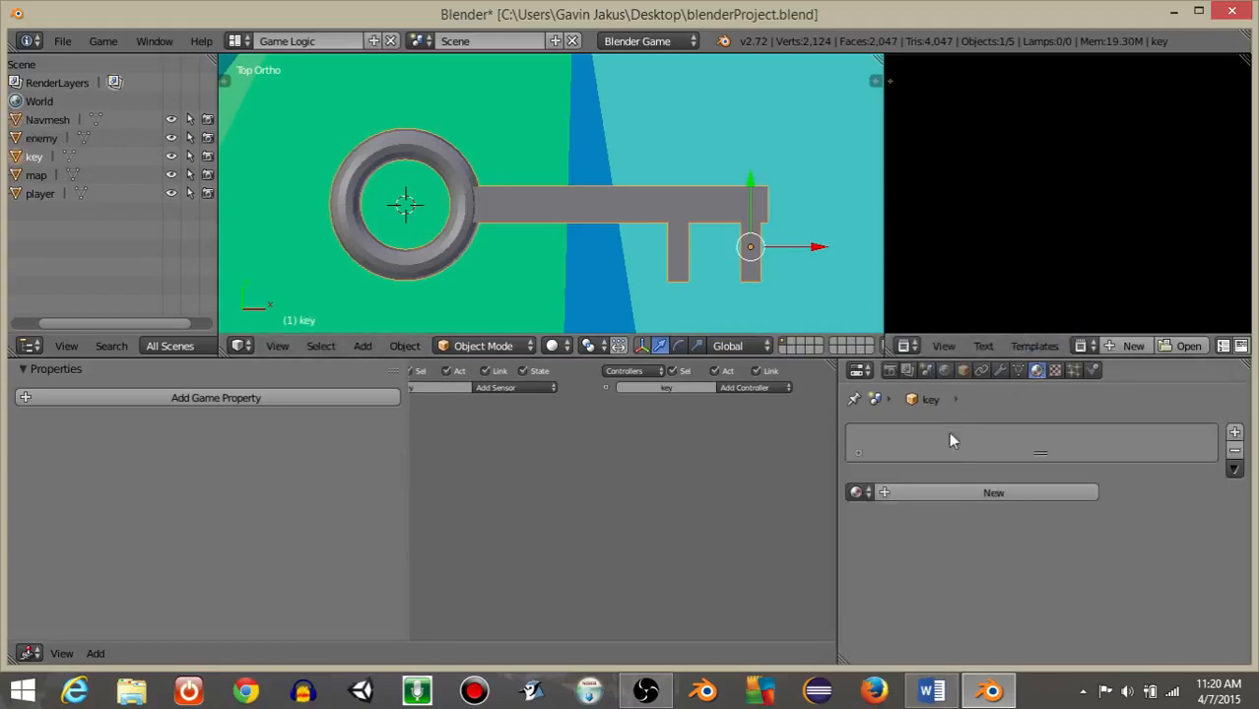
{"action": "left_click", "coordinate": [950, 489]}
{"action": "scroll", "coordinate": [933, 524], "scroll_direction": "down", "scroll_amount": 3}
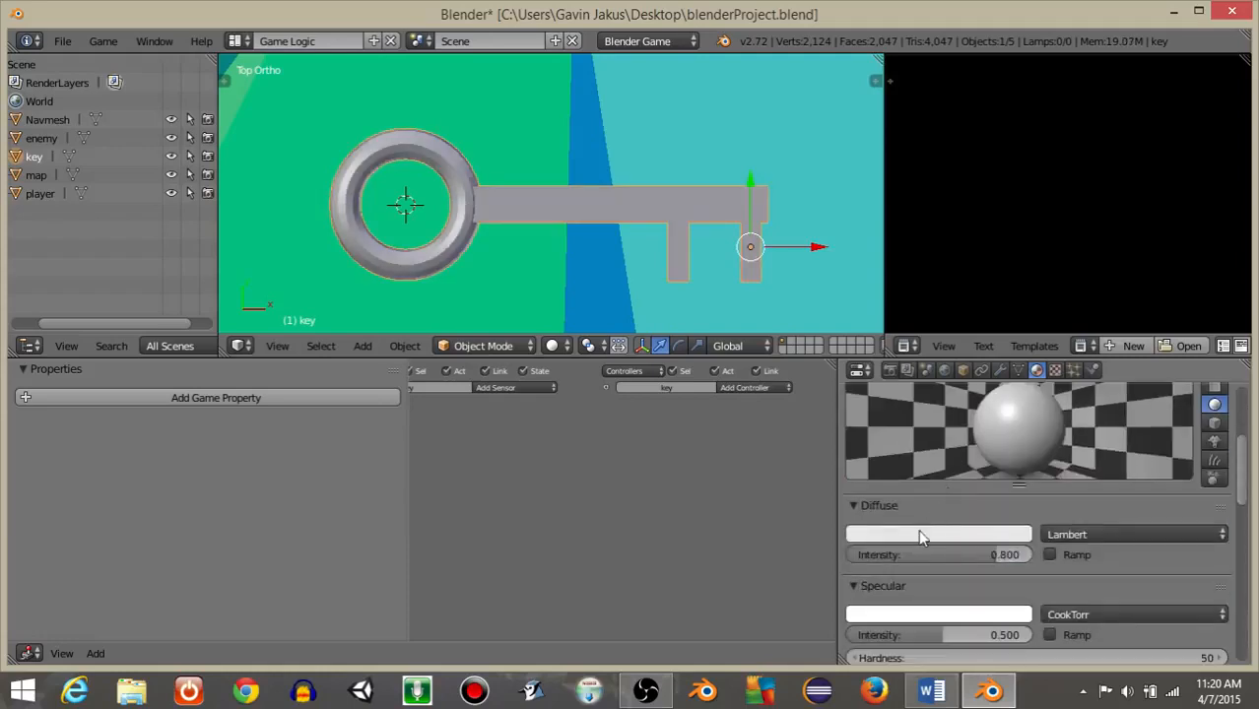
{"action": "left_click", "coordinate": [922, 534]}
{"action": "left_click", "coordinate": [874, 404]}
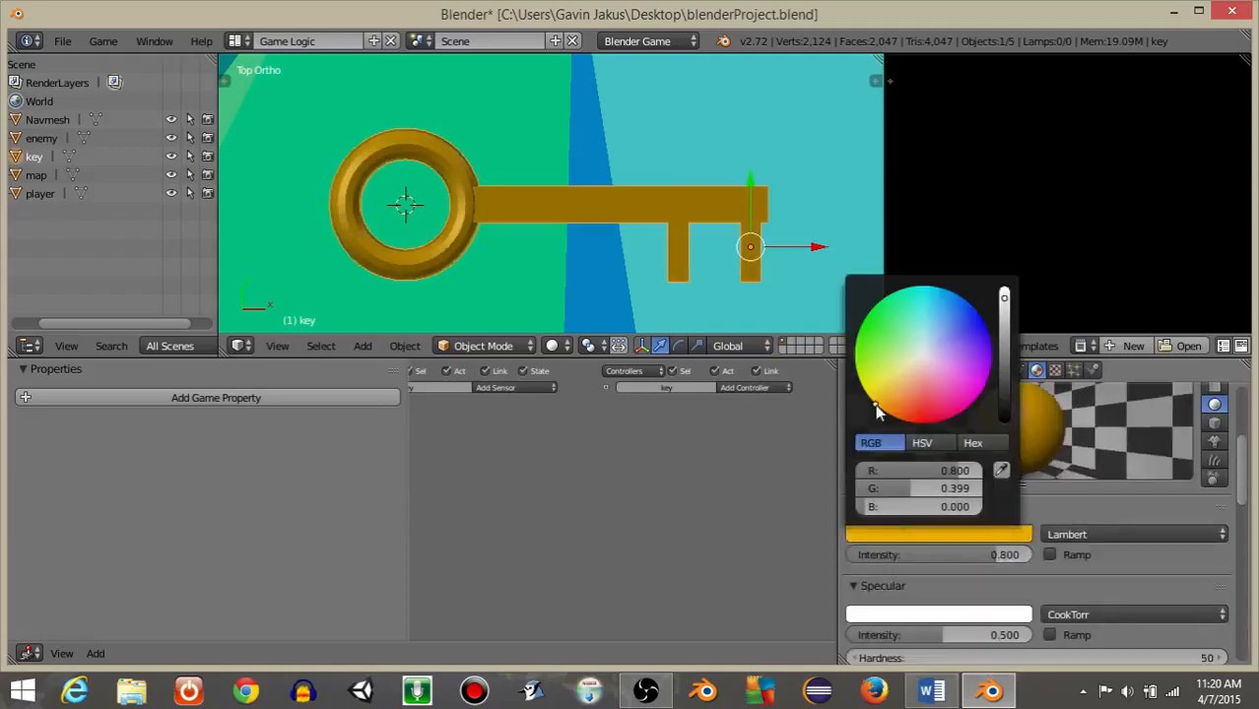
{"action": "scroll", "coordinate": [1052, 509], "scroll_direction": "down", "scroll_amount": 4}
{"action": "left_click", "coordinate": [1050, 566]}
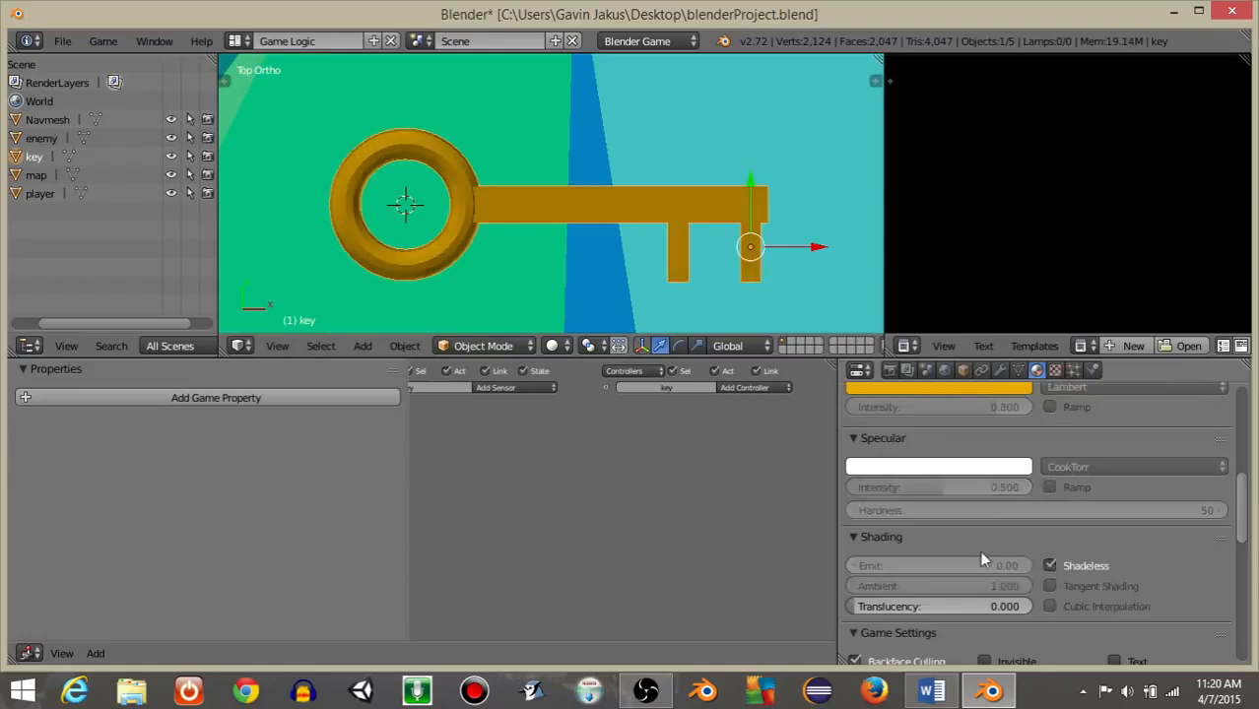
Step: Run the game briefly in top view with the whole maze in sight to check how the key looks
{"action": "scroll", "coordinate": [980, 551], "scroll_direction": "up", "scroll_amount": 5}
{"action": "scroll", "coordinate": [681, 195], "scroll_direction": "down", "scroll_amount": 6}
{"action": "scroll", "coordinate": [681, 195], "scroll_direction": "down", "scroll_amount": 7}
{"action": "scroll", "coordinate": [681, 195], "scroll_direction": "up", "scroll_amount": 2}
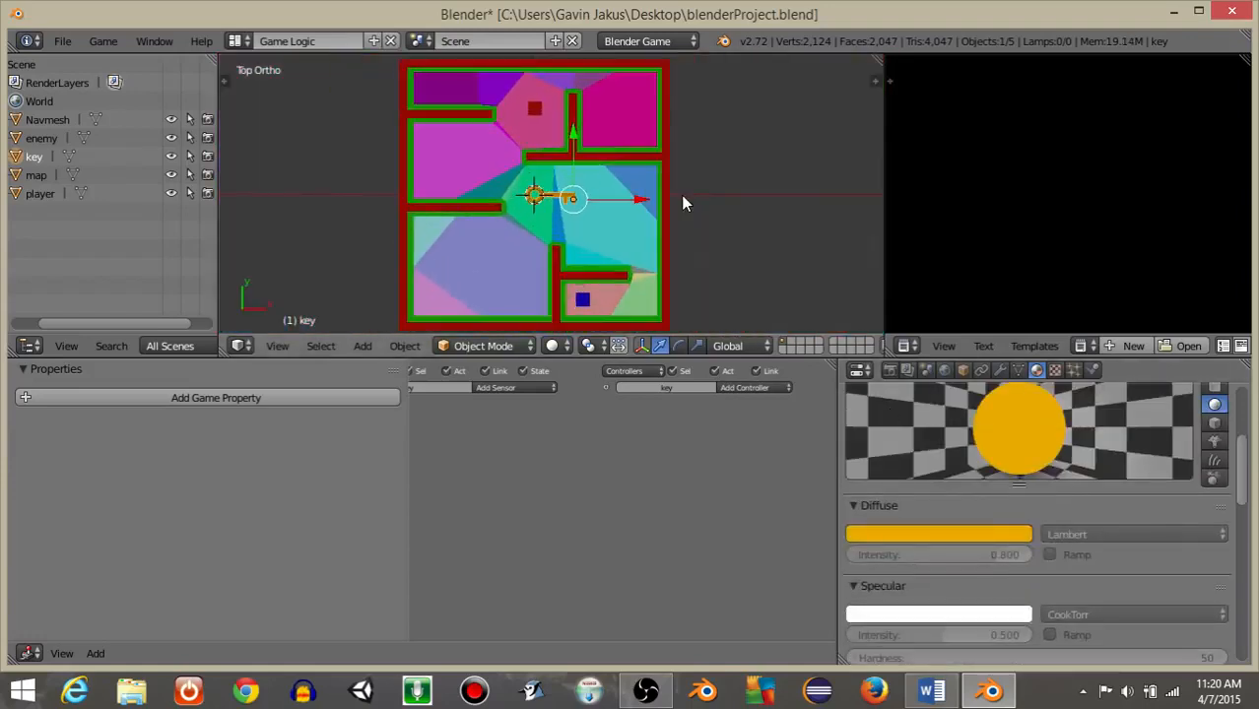
{"action": "key", "text": "p"}
{"action": "key", "text": "Escape"}
Step: Move the key into the maze's upper-right room, just above the room's lower wall
{"action": "left_click_drag", "start_coordinate": [553, 360], "coordinate": [554, 455]}
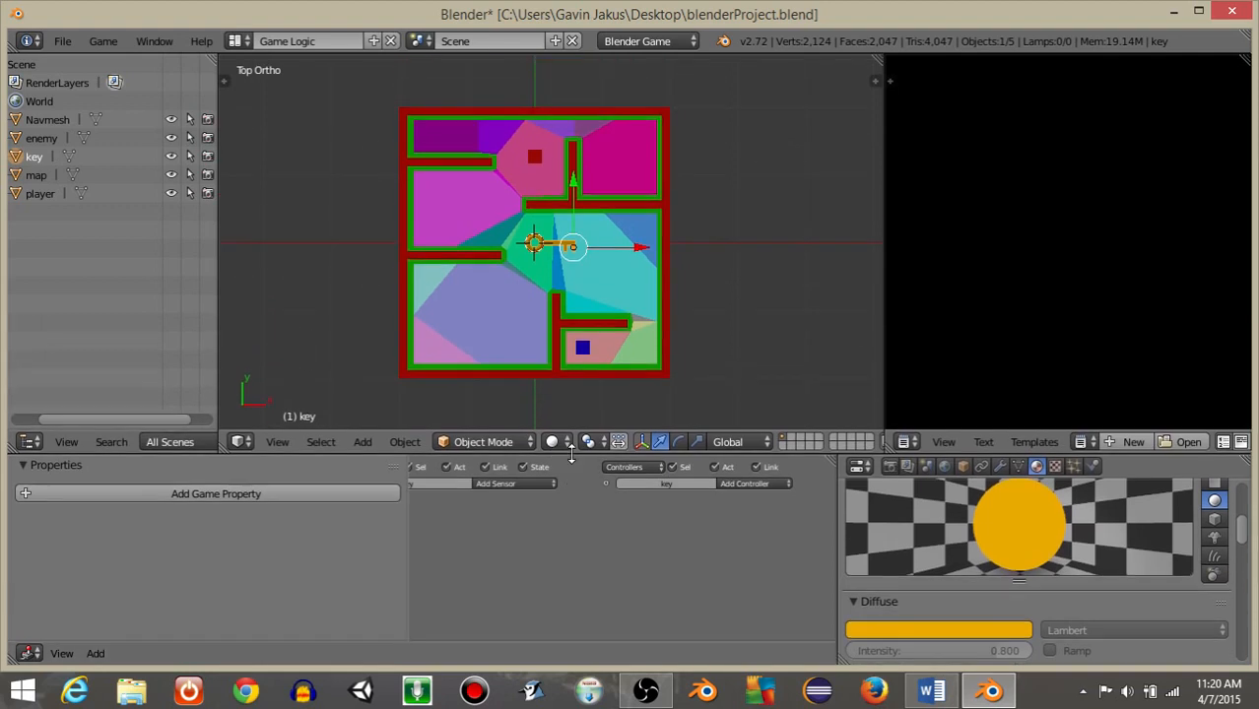
{"action": "scroll", "coordinate": [612, 277], "scroll_direction": "up", "scroll_amount": 1}
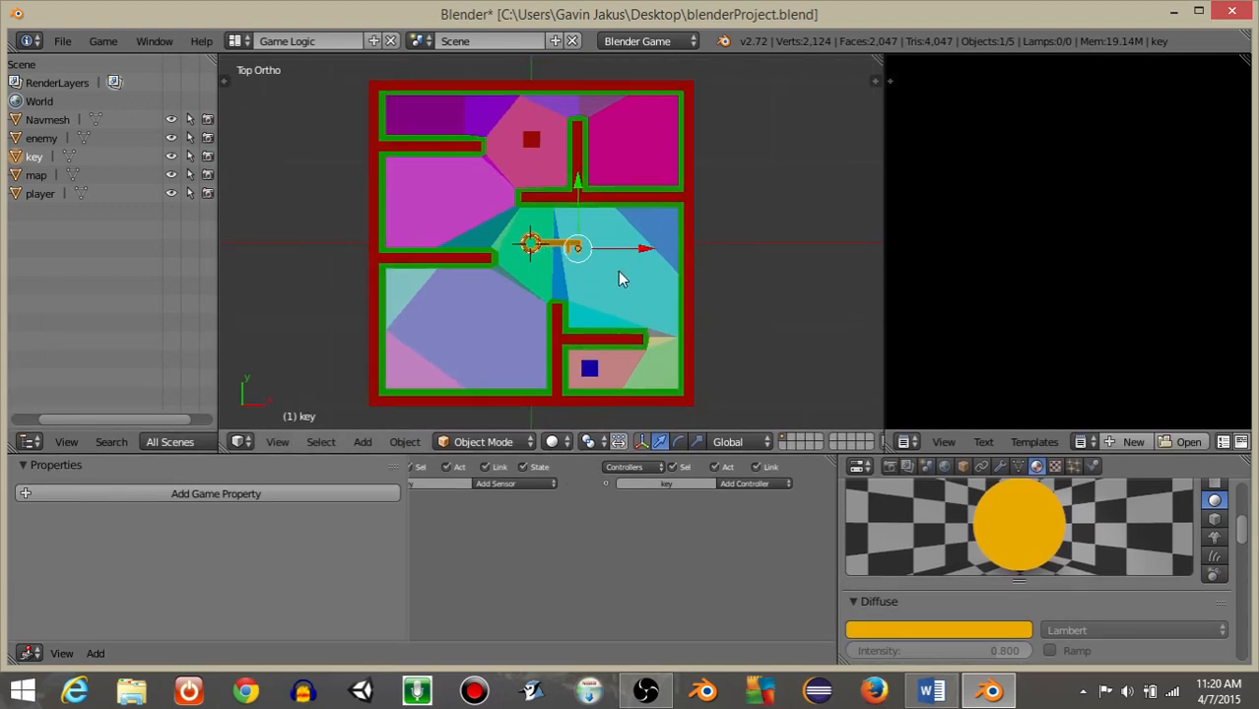
{"action": "key", "text": "g"}
{"action": "left_click", "coordinate": [604, 273]}
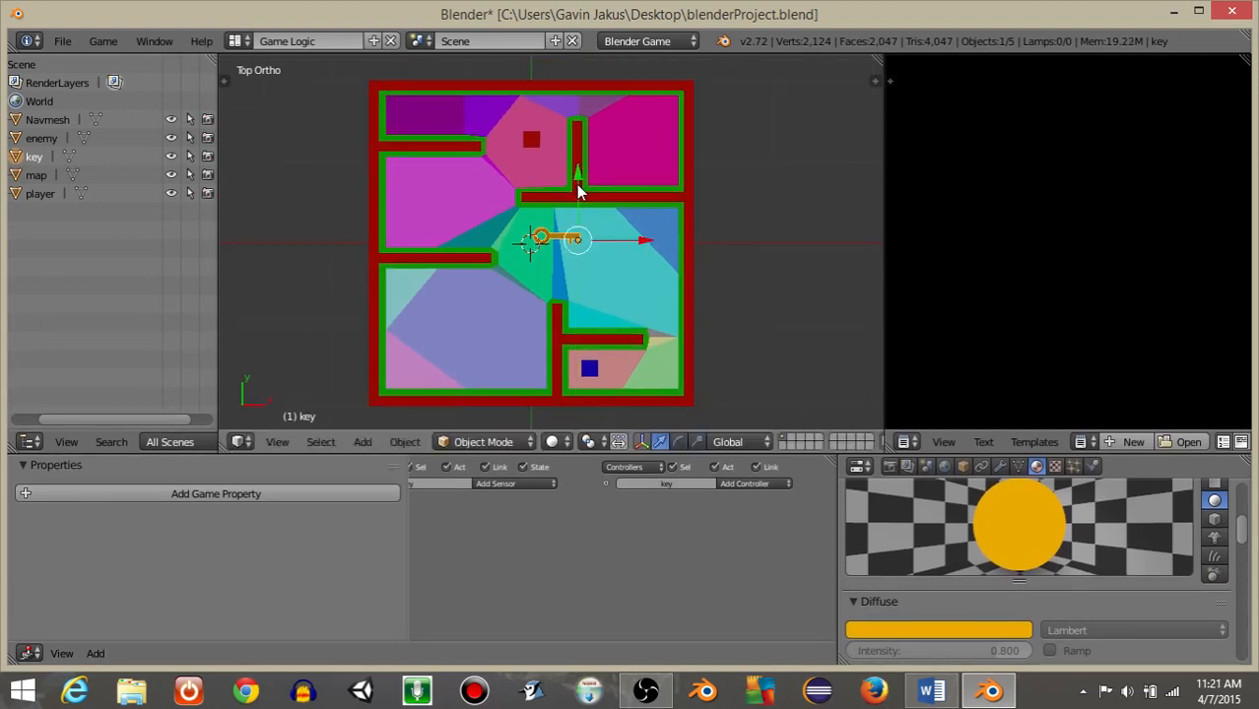
{"action": "key", "text": "g"}
{"action": "key", "text": "y"}
{"action": "left_click", "coordinate": [579, 126]}
{"action": "key", "text": "g"}
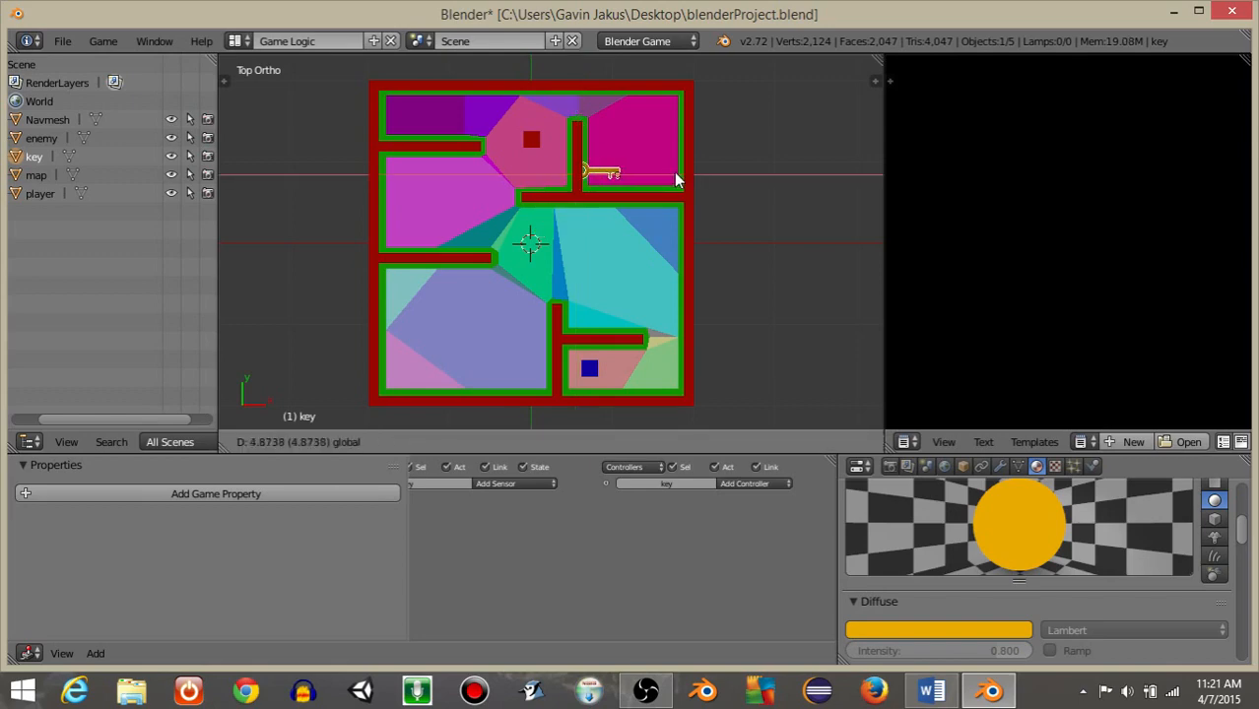
{"action": "left_click", "coordinate": [698, 179]}
{"action": "scroll", "coordinate": [652, 219], "scroll_direction": "up", "scroll_amount": 4}
{"action": "middle_click_drag", "start_coordinate": [652, 220], "coordinate": [599, 135]}
{"action": "key", "text": "KP_7"}
{"action": "scroll", "coordinate": [597, 133], "scroll_direction": "down", "scroll_amount": 4}
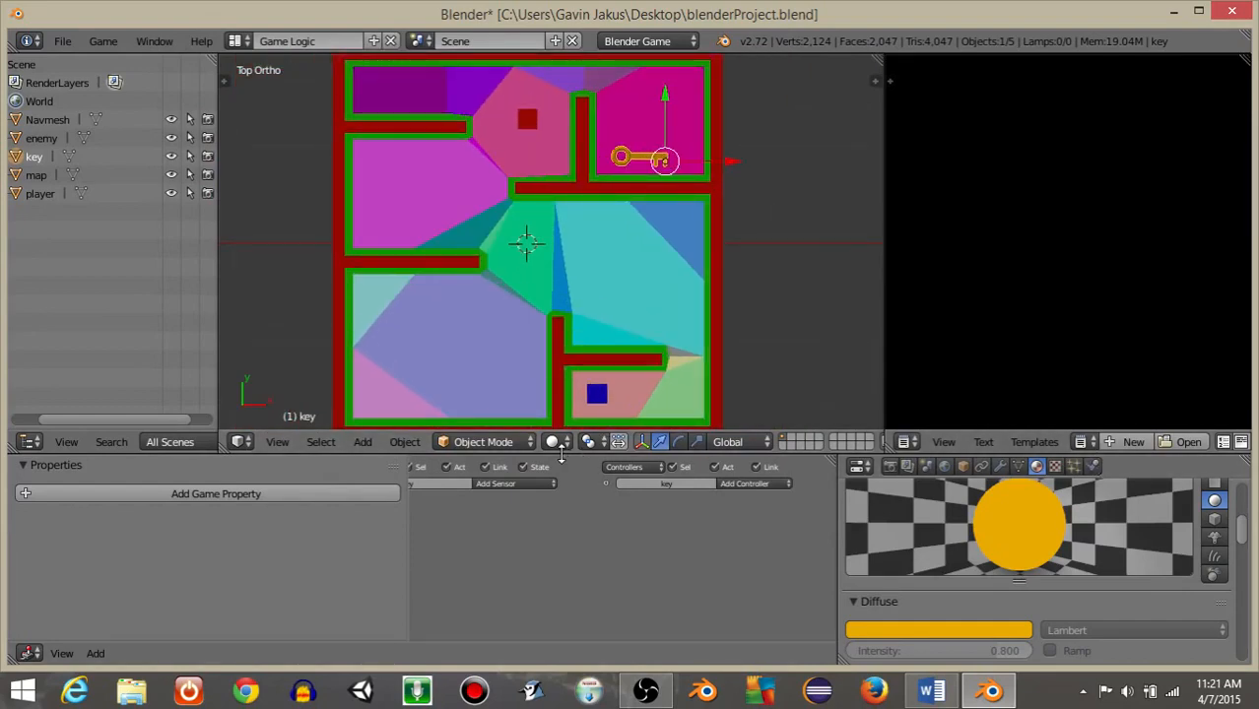
Step: Set the key's physics type to Character
{"action": "left_click_drag", "start_coordinate": [561, 453], "coordinate": [567, 387]}
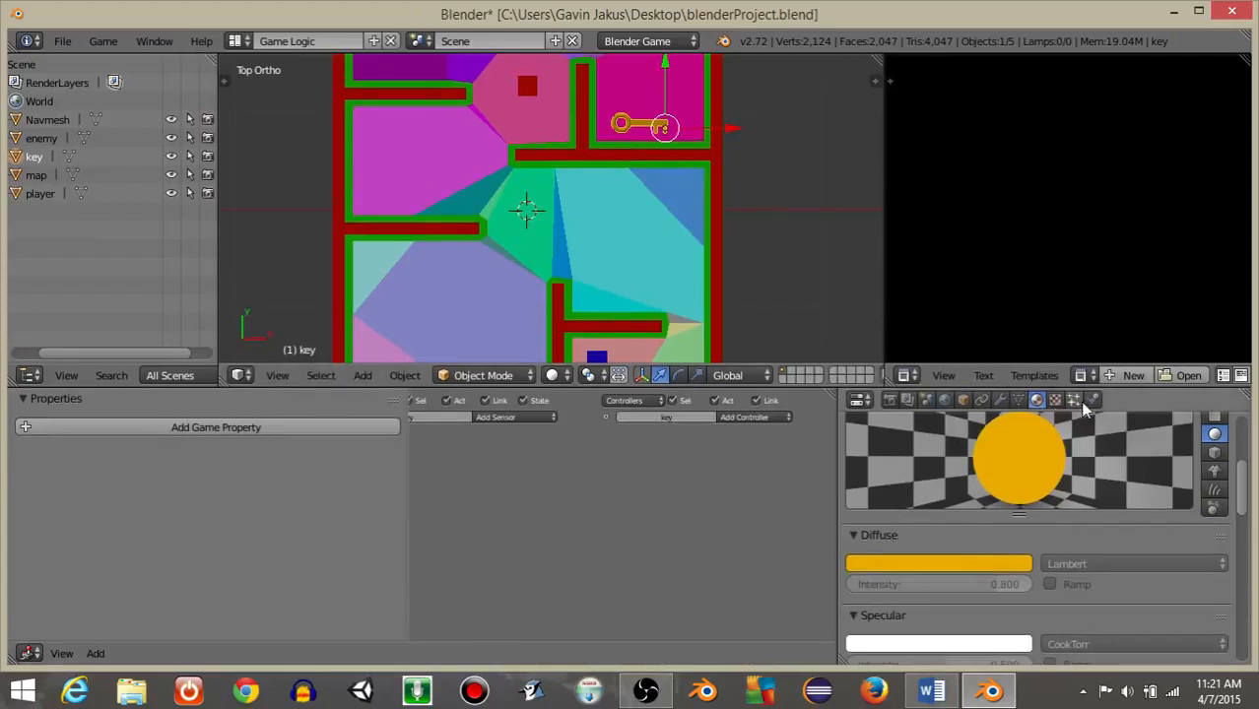
{"action": "left_click", "coordinate": [1090, 401]}
{"action": "left_click", "coordinate": [993, 484]}
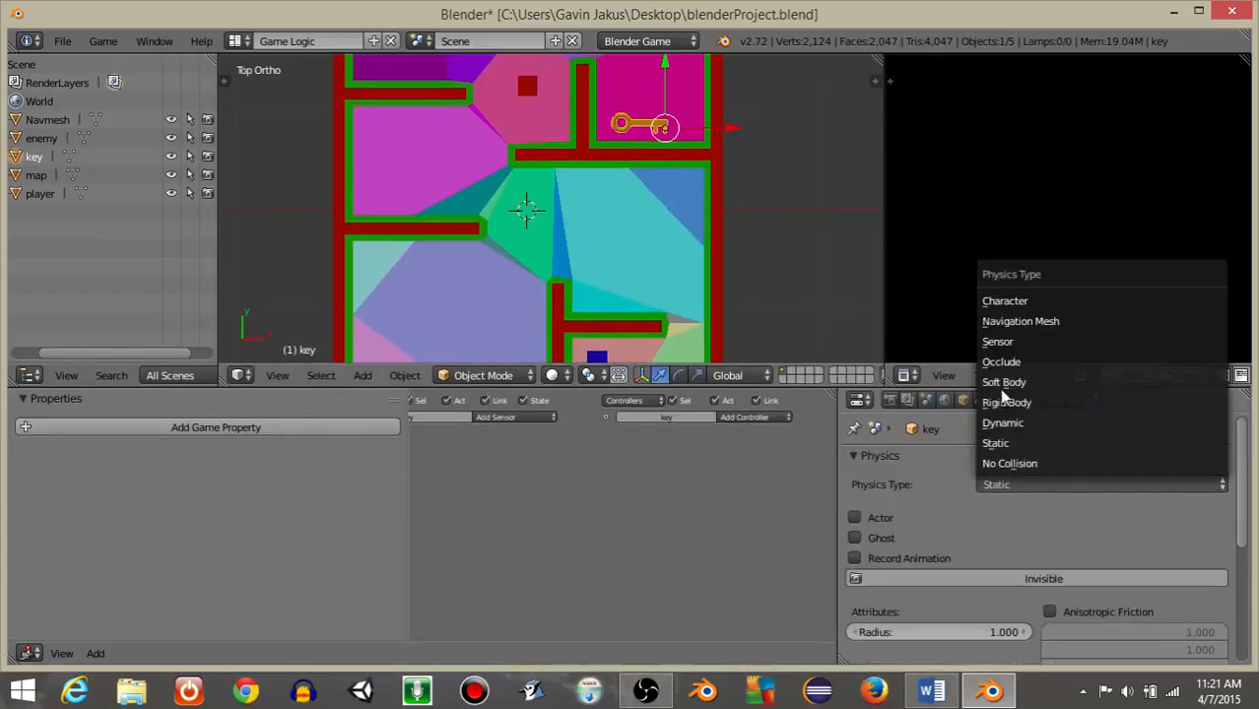
{"action": "left_click", "coordinate": [1000, 302]}
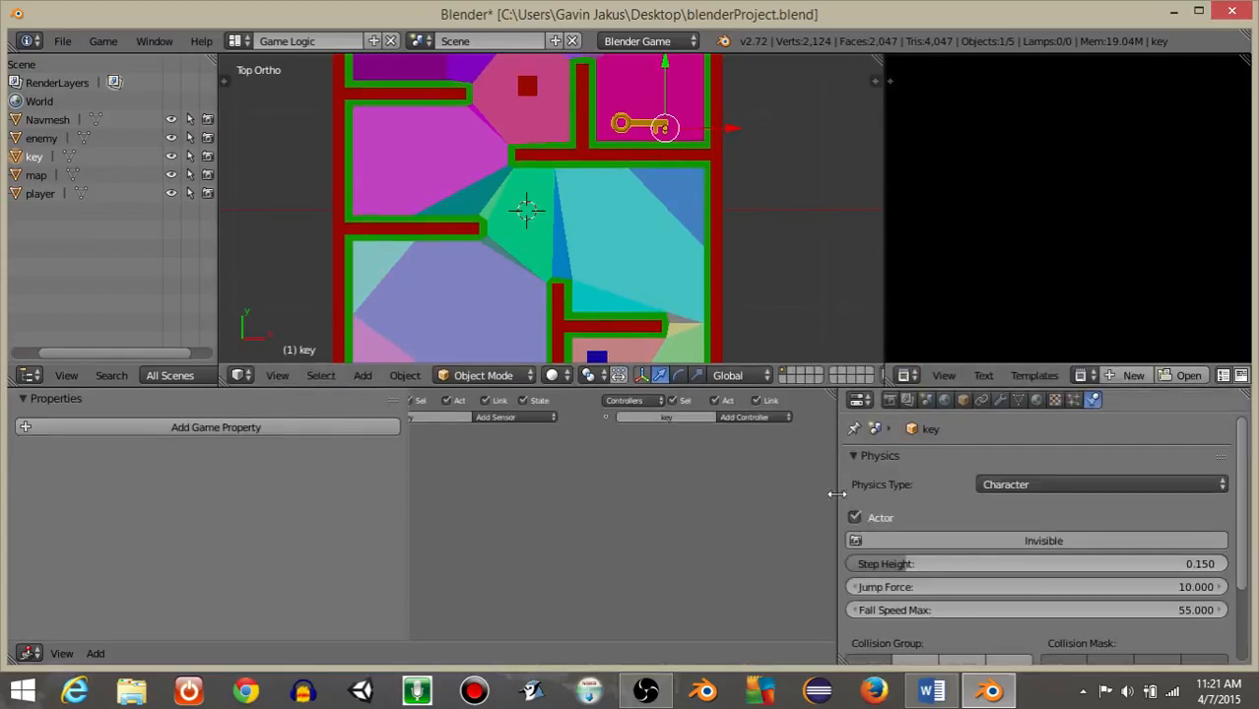
Step: Add a Collision sensor to the key that reacts to the property player, with Tap enabled
{"action": "left_click_drag", "start_coordinate": [853, 495], "coordinate": [1001, 491]}
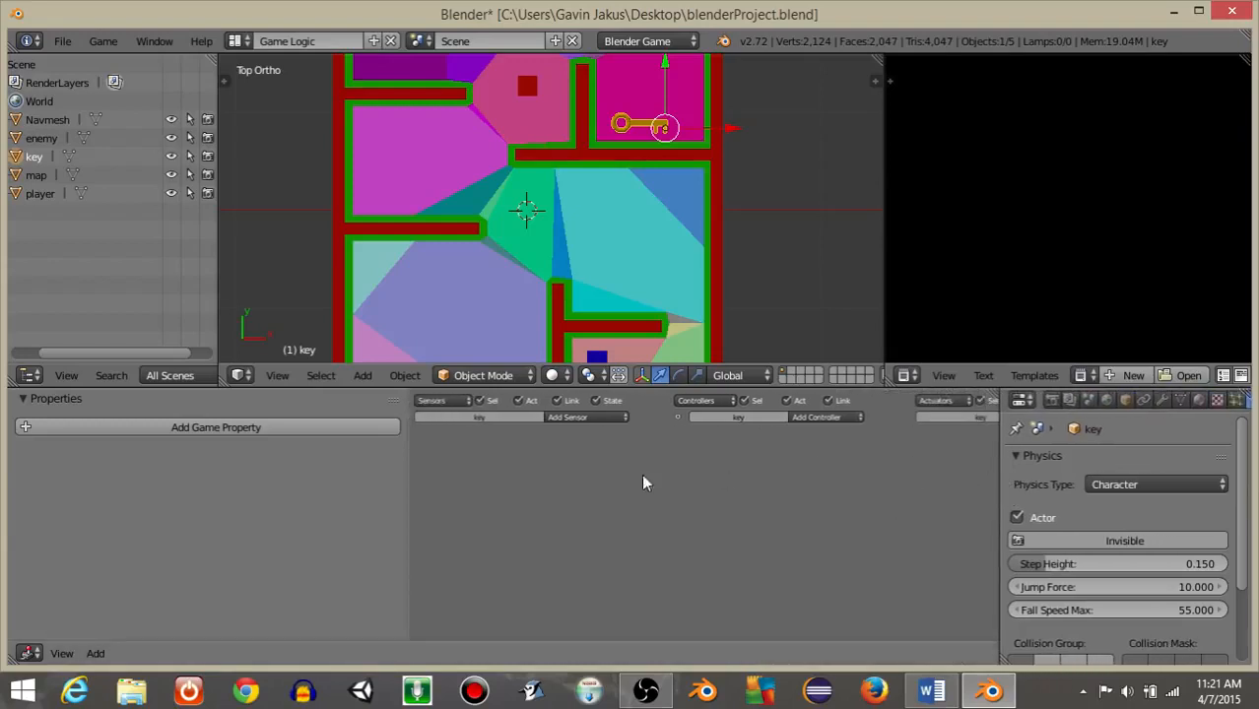
{"action": "scroll", "coordinate": [690, 483], "scroll_direction": "up", "scroll_amount": 10}
{"action": "middle_click_drag", "start_coordinate": [540, 502], "coordinate": [838, 514]}
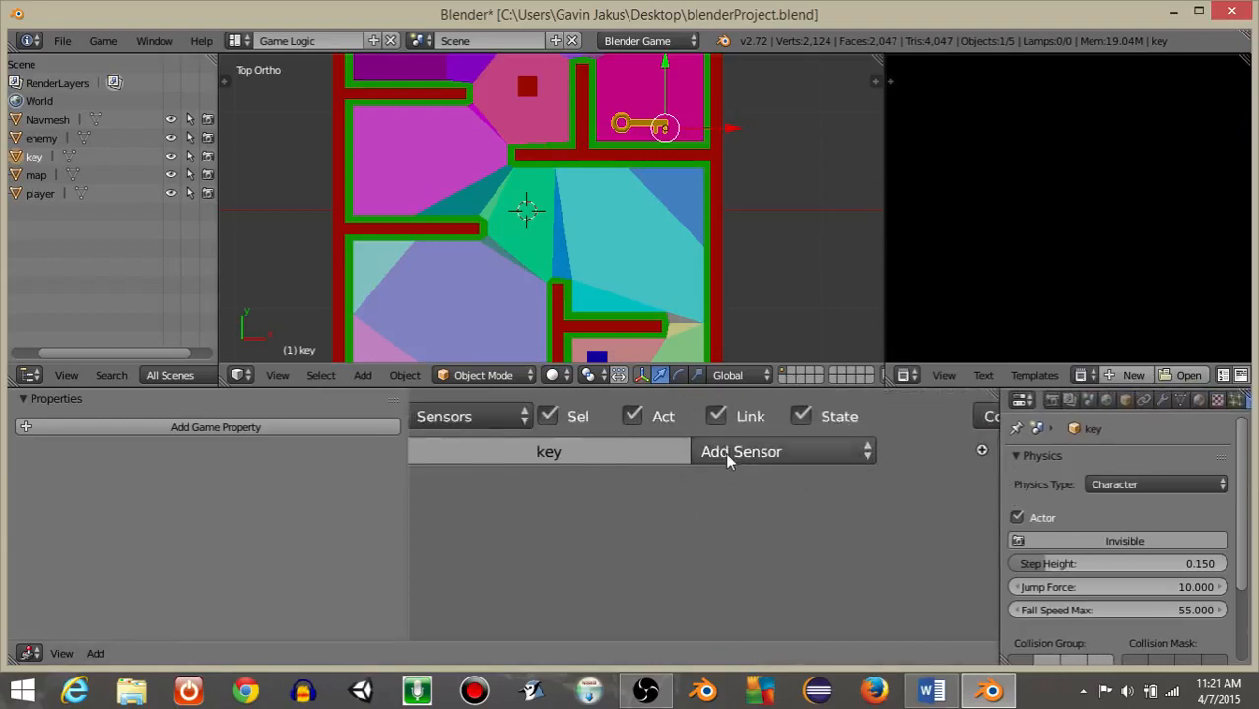
{"action": "left_click", "coordinate": [731, 453]}
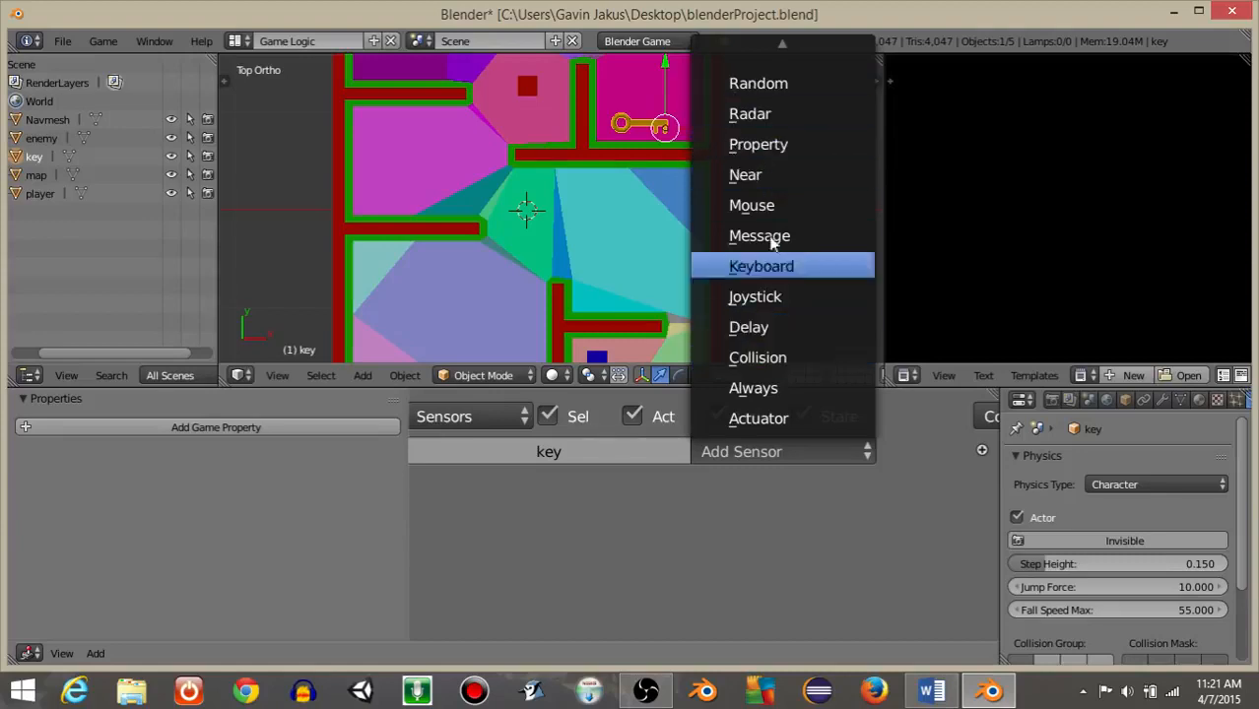
{"action": "left_click", "coordinate": [774, 356]}
{"action": "left_click", "coordinate": [690, 604]}
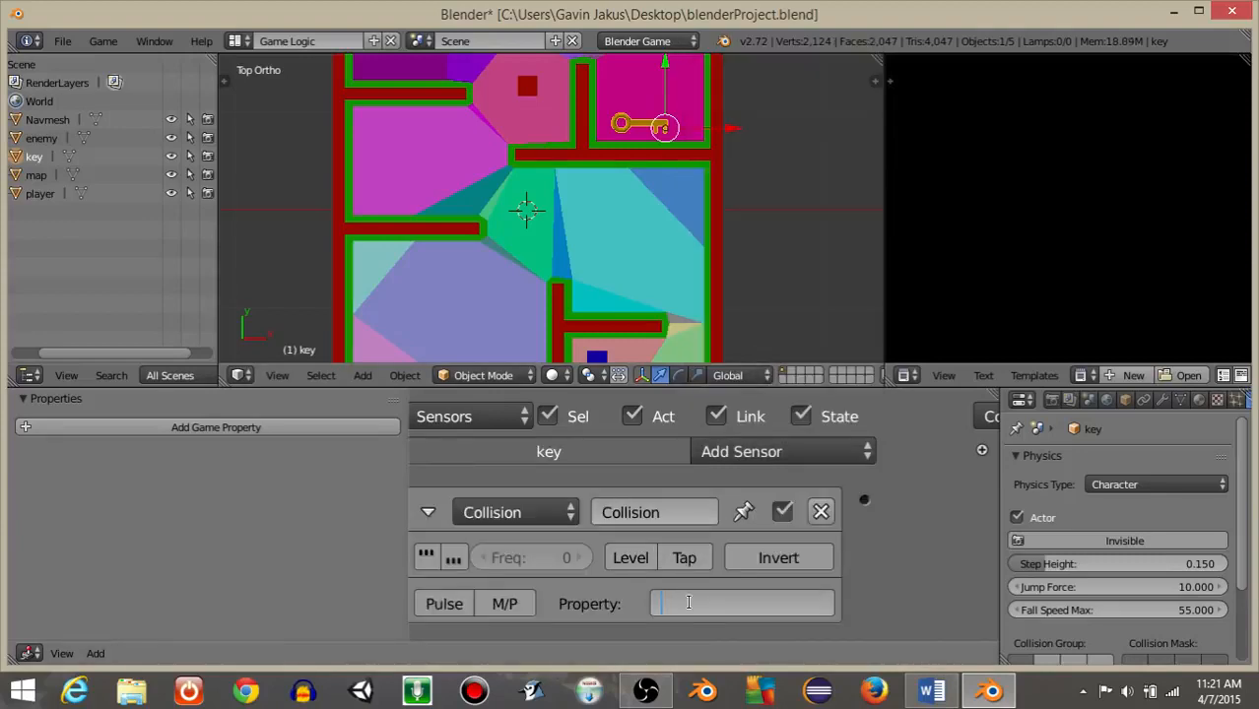
{"action": "type", "text": "player"}
{"action": "key", "text": "Return"}
{"action": "left_click", "coordinate": [685, 557]}
{"action": "left_click", "coordinate": [428, 512]}
Step: Add an Edit Object actuator to the key and set its mode to End Object
{"action": "scroll", "coordinate": [709, 559], "scroll_direction": "right", "scroll_amount": 8, "text": "ctrl"}
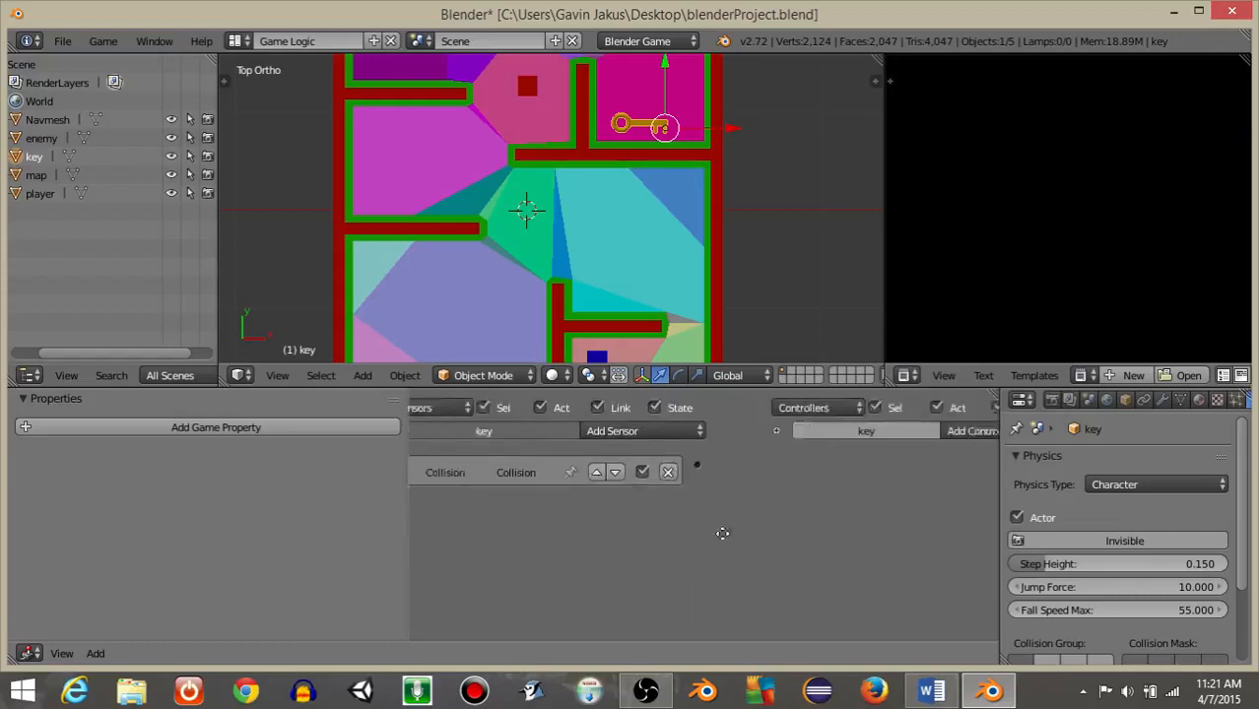
{"action": "scroll", "coordinate": [754, 540], "scroll_direction": "up", "scroll_amount": 2}
{"action": "scroll", "coordinate": [711, 509], "scroll_direction": "right", "scroll_amount": 4, "text": "ctrl"}
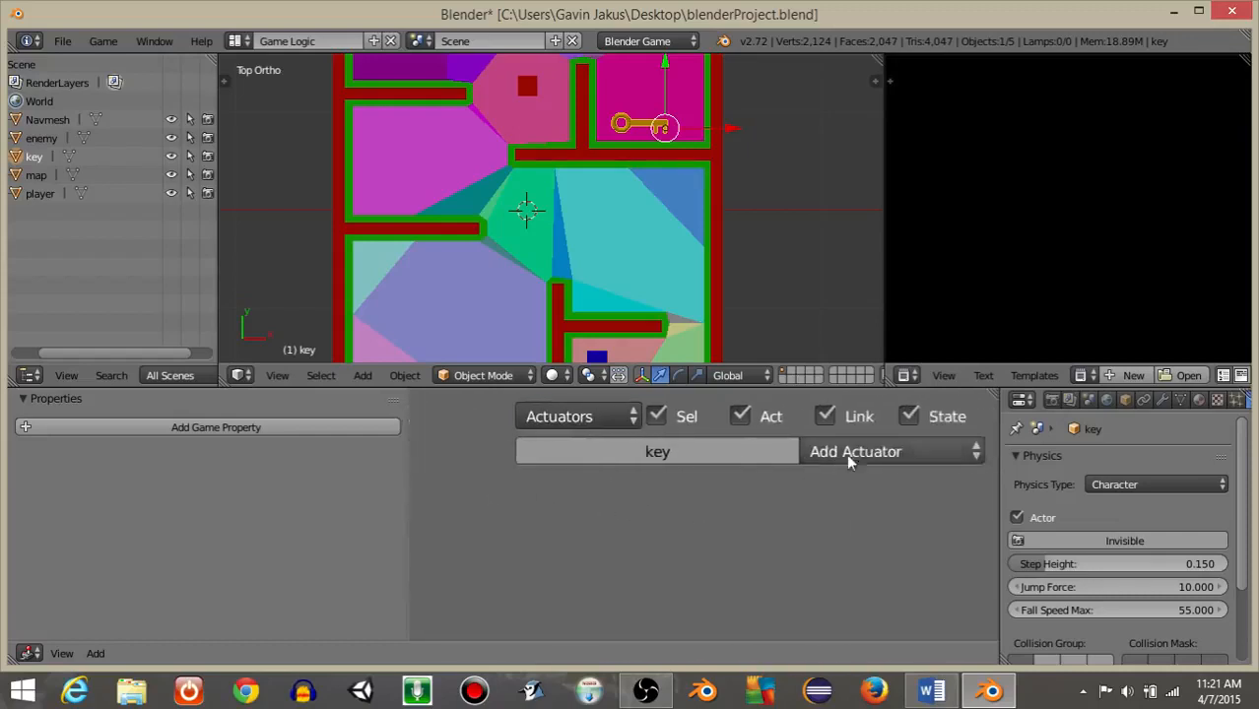
{"action": "left_click", "coordinate": [847, 453]}
{"action": "left_click", "coordinate": [862, 327]}
{"action": "left_click", "coordinate": [746, 557]}
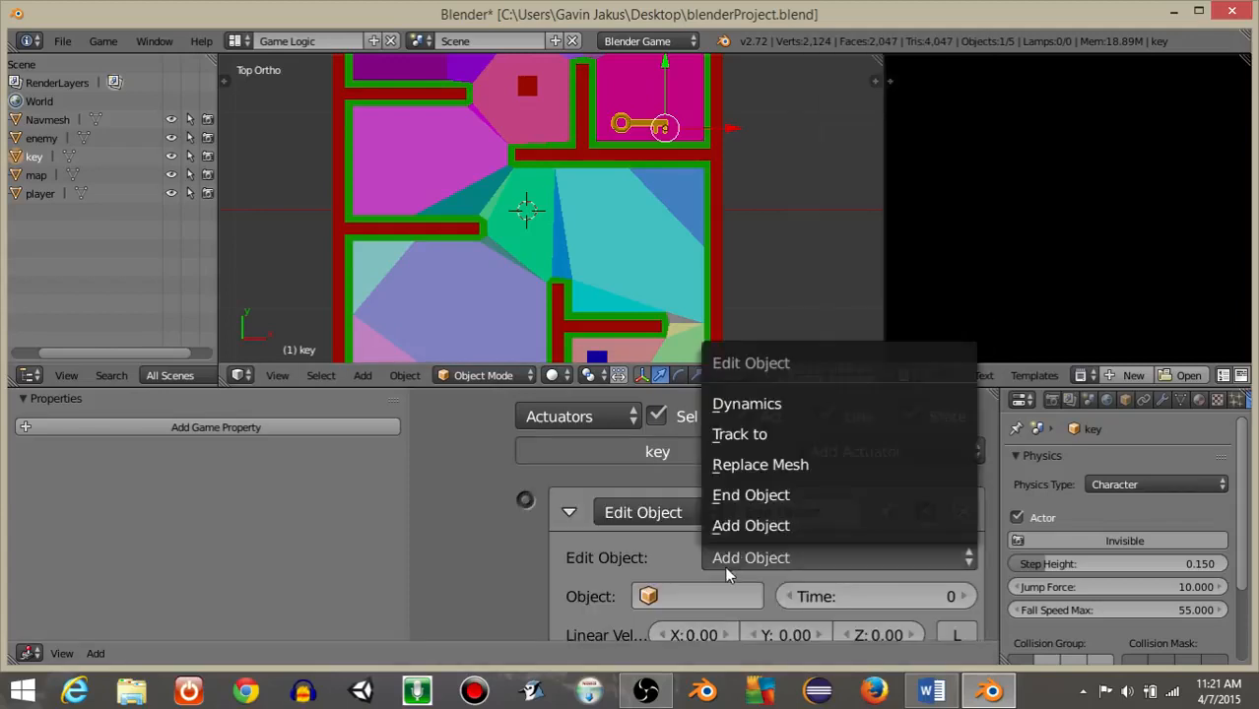
{"action": "left_click", "coordinate": [750, 493]}
Step: Link the key's Collision sensor to its End Object actuator through an And controller
{"action": "scroll", "coordinate": [630, 512], "scroll_direction": "down", "scroll_amount": 2}
{"action": "scroll", "coordinate": [630, 512], "scroll_direction": "down", "scroll_amount": 2}
{"action": "scroll", "coordinate": [755, 532], "scroll_direction": "left", "scroll_amount": 3, "text": "ctrl"}
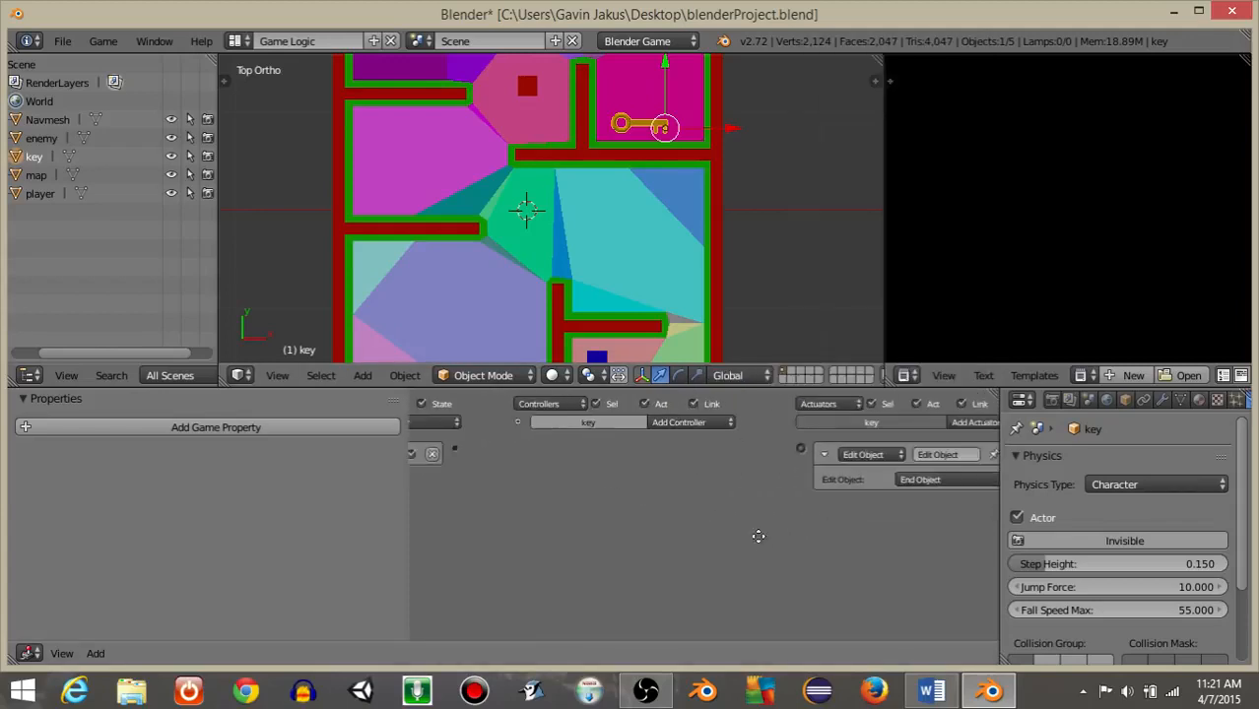
{"action": "left_click_drag", "start_coordinate": [649, 443], "coordinate": [824, 446]}
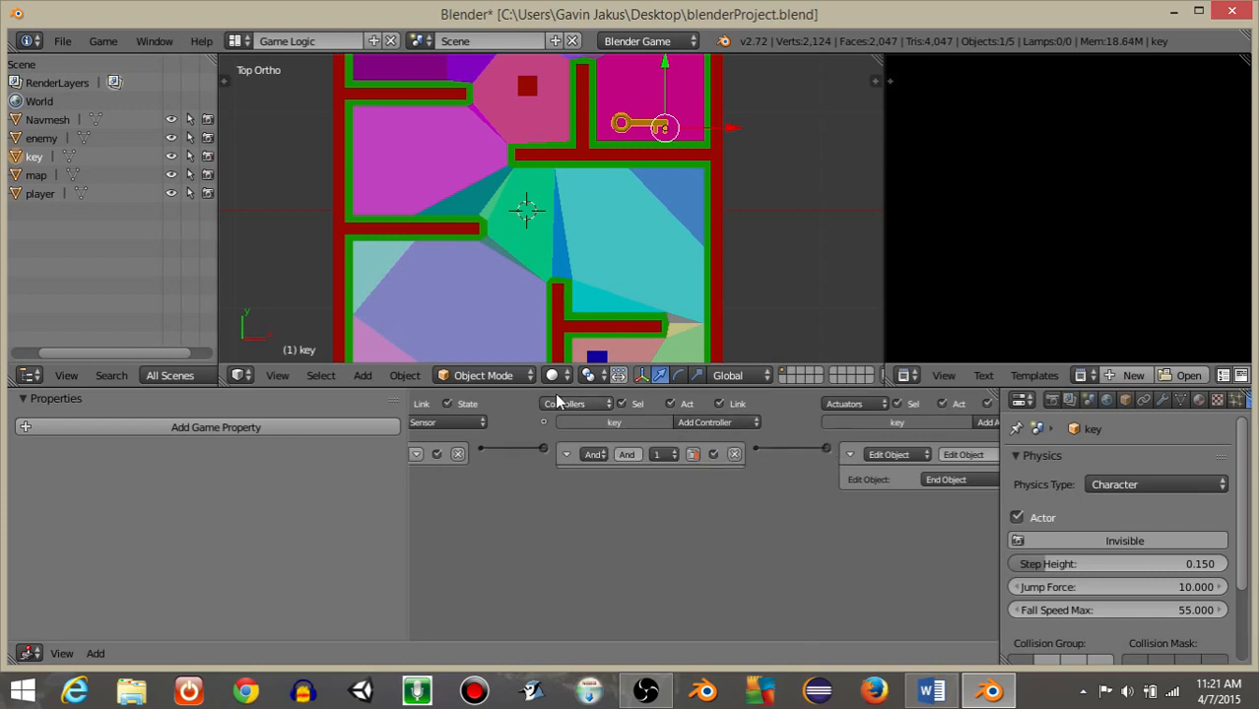
Step: Enlarge the 3D view and play-test the maze to check the key pickup, stopping the game at the end
{"action": "left_click_drag", "start_coordinate": [522, 389], "coordinate": [518, 551]}
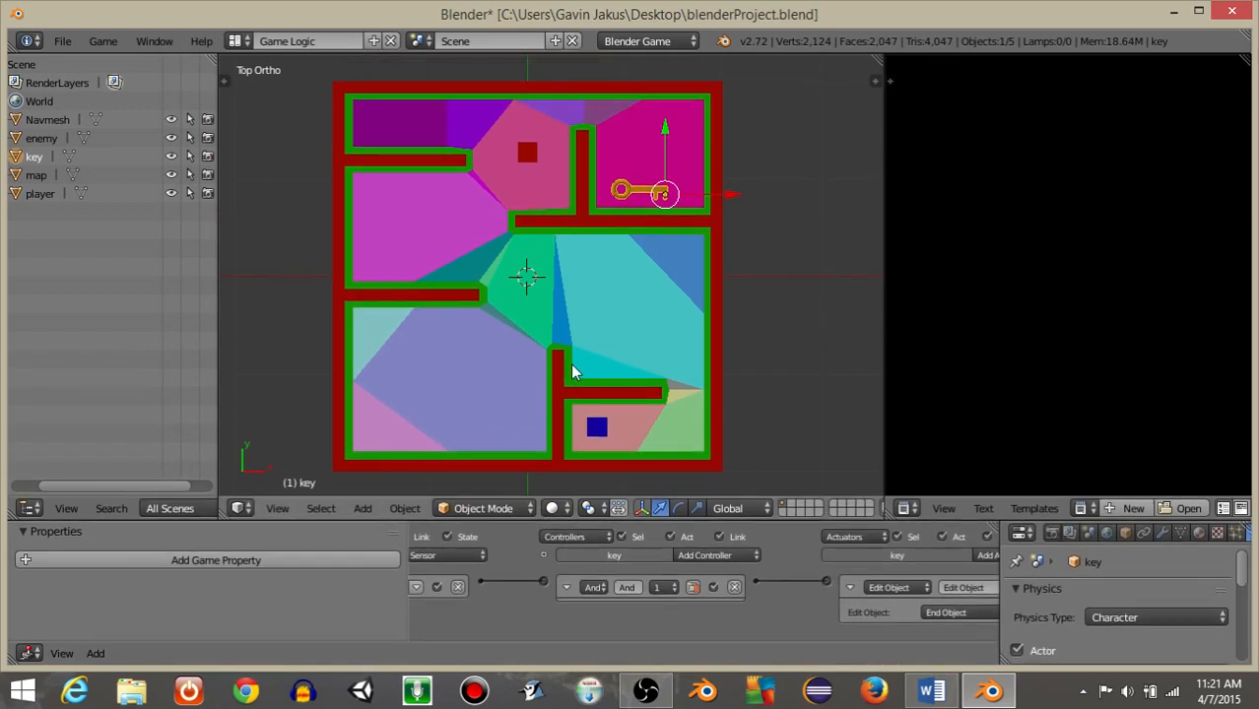
{"action": "key", "text": "p"}
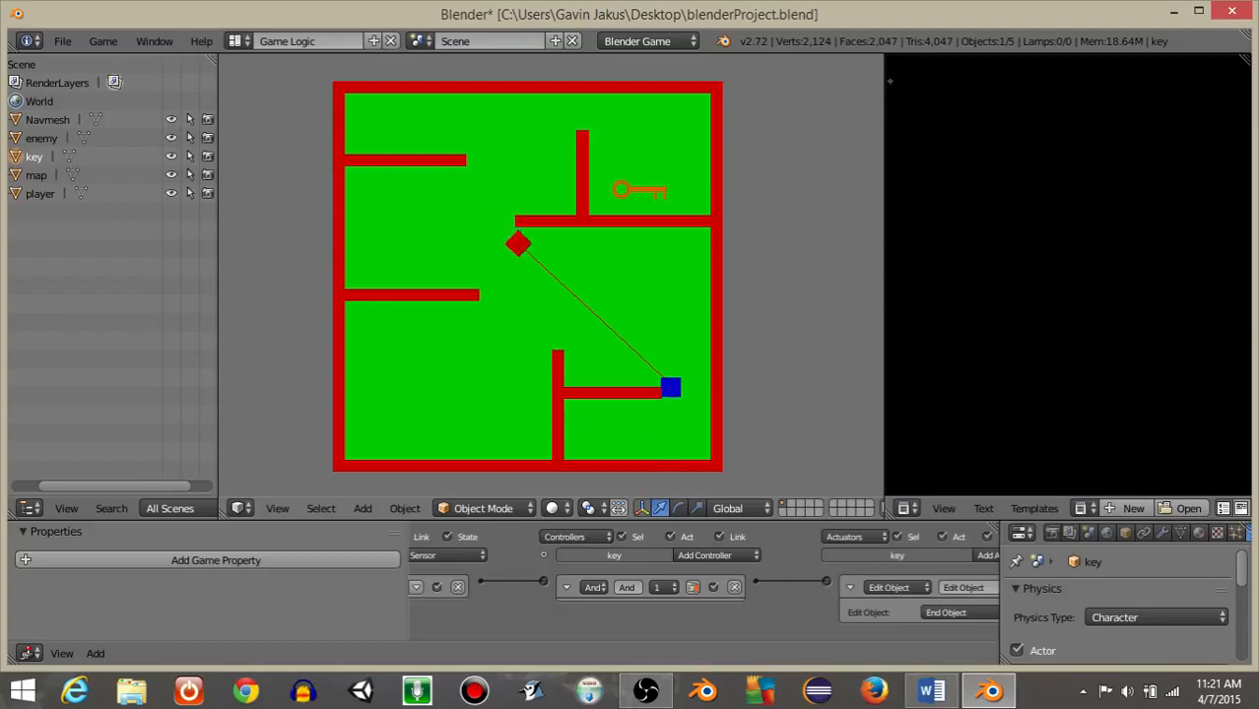
{"action": "key", "text": "Right"}
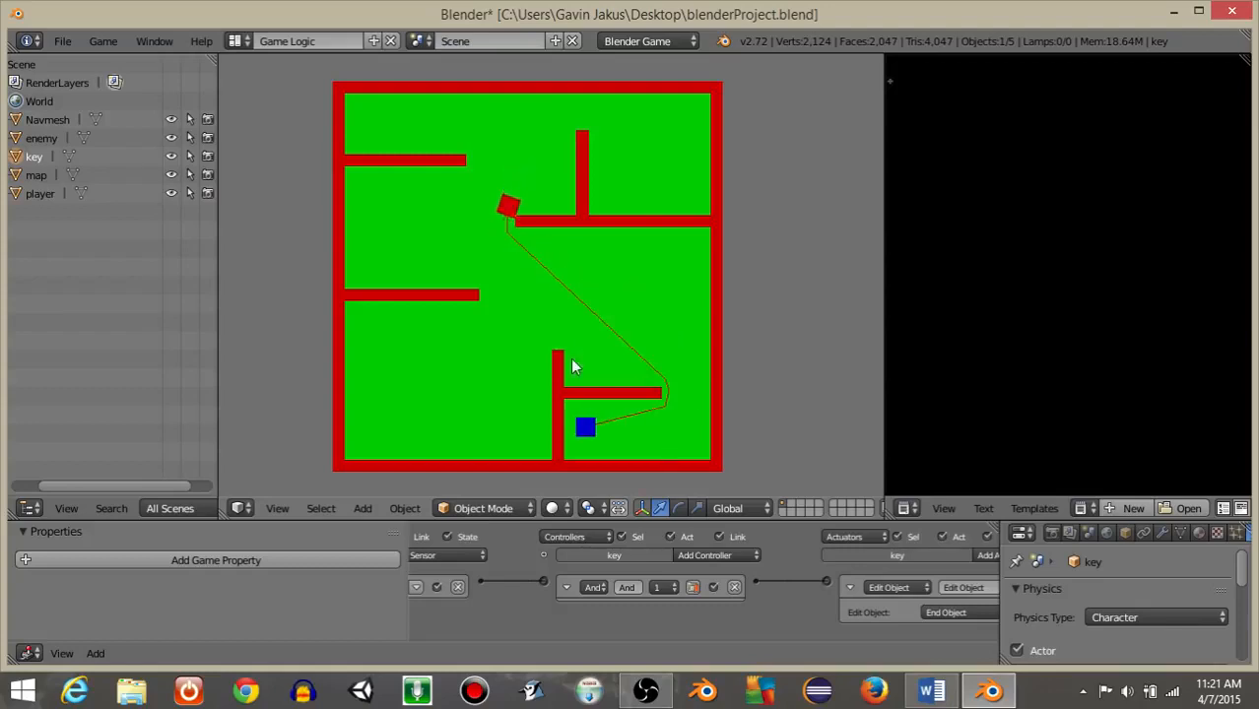
{"action": "key", "text": "Escape"}
Step: Move the enemy outside the maze's outer wall and play-test the game without it in the way
{"action": "left_click", "coordinate": [529, 152]}
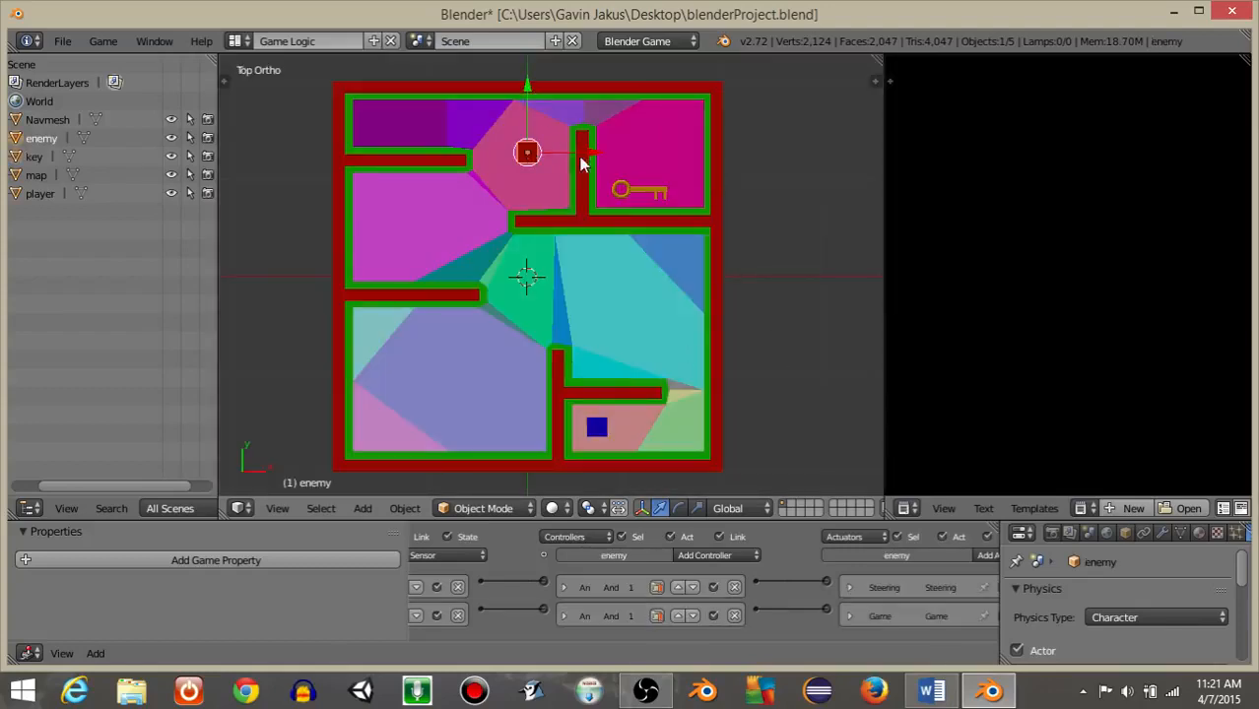
{"action": "key", "text": "g"}
{"action": "left_click", "coordinate": [362, 184]}
{"action": "key", "text": "p"}
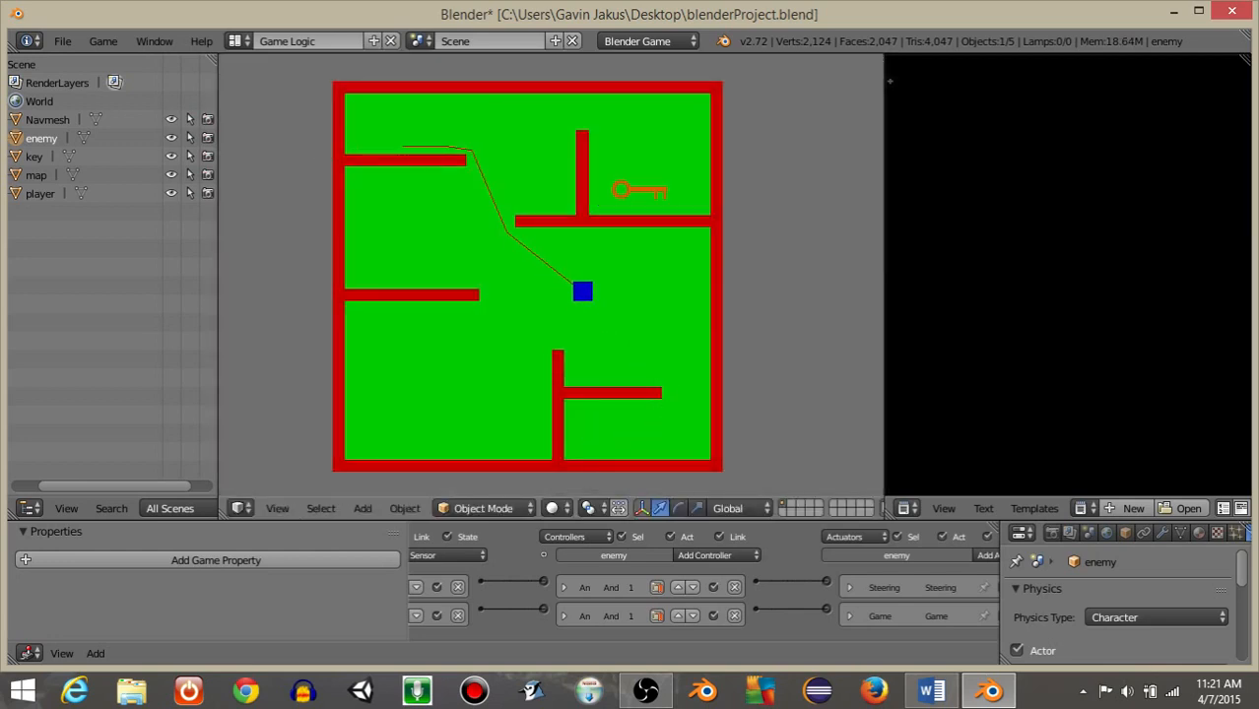
{"action": "key", "text": "Escape"}
Step: Scale the key up along the global Z axis to make it taller
{"action": "right_click", "coordinate": [637, 206]}
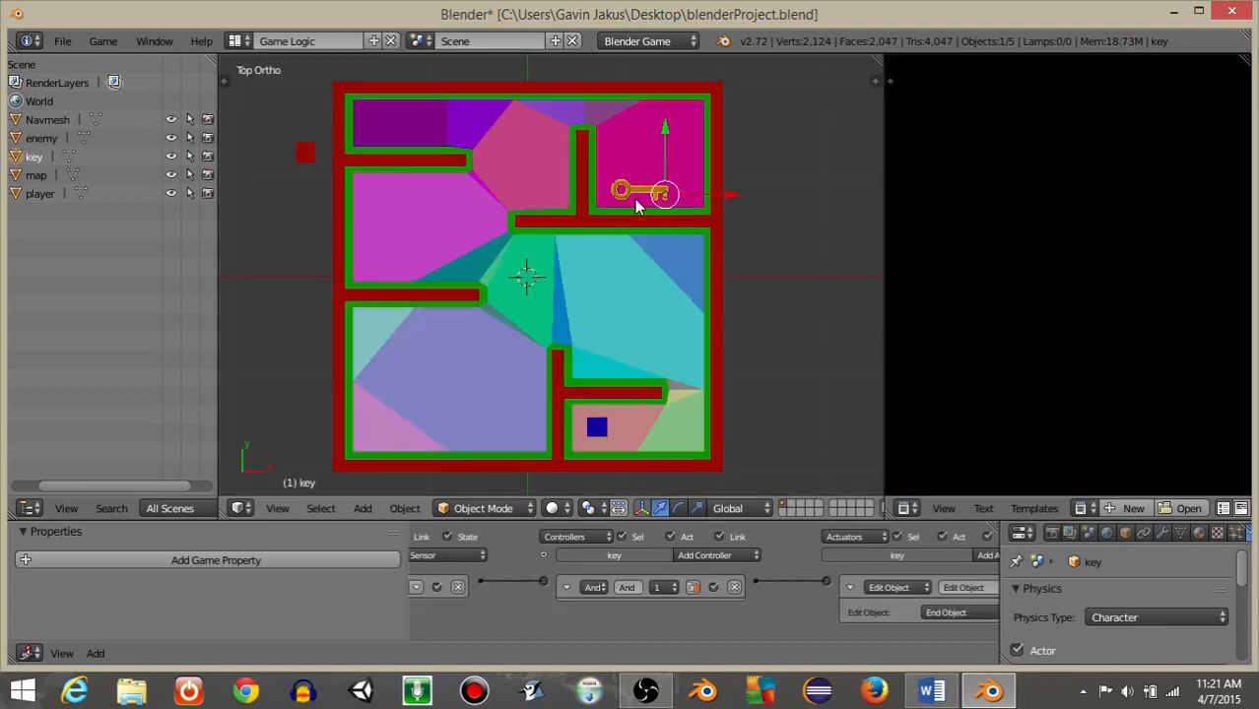
{"action": "middle_click_drag", "start_coordinate": [630, 271], "coordinate": [474, 173]}
{"action": "scroll", "coordinate": [473, 173], "scroll_direction": "up", "scroll_amount": 4}
{"action": "middle_click_drag", "start_coordinate": [733, 349], "coordinate": [526, 307]}
{"action": "key", "text": "s"}
{"action": "key", "text": "z"}
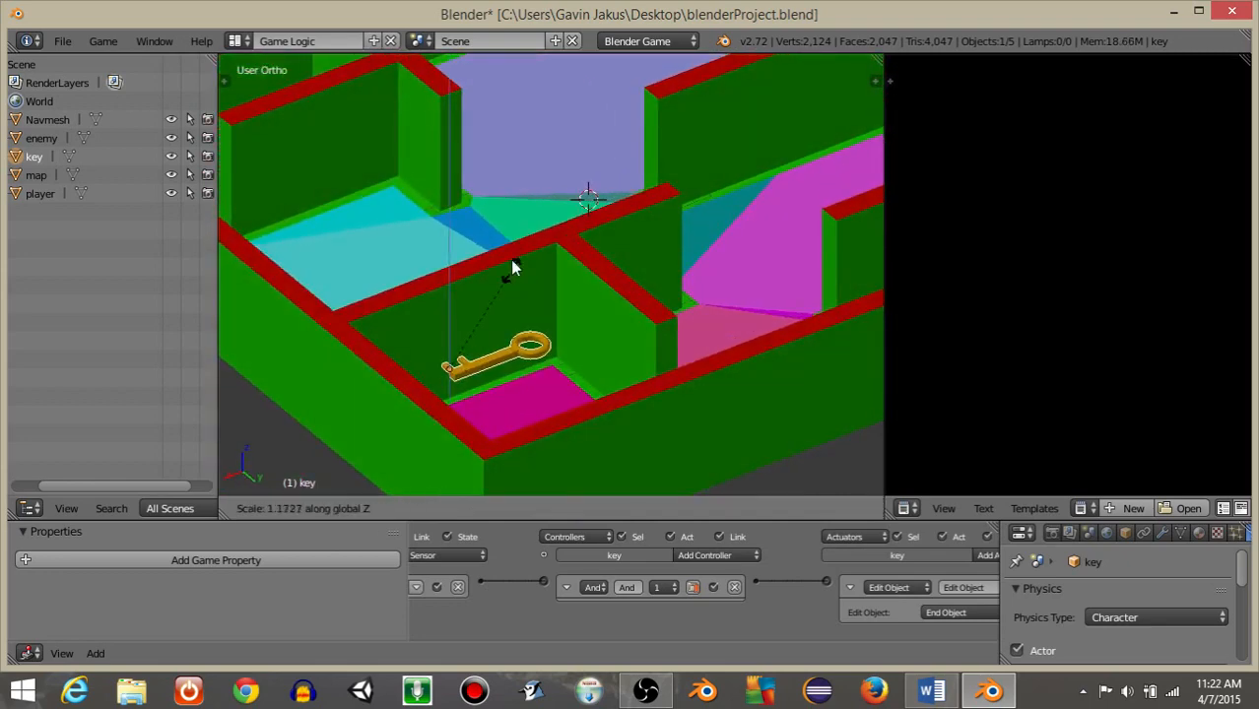
{"action": "left_click", "coordinate": [541, 175]}
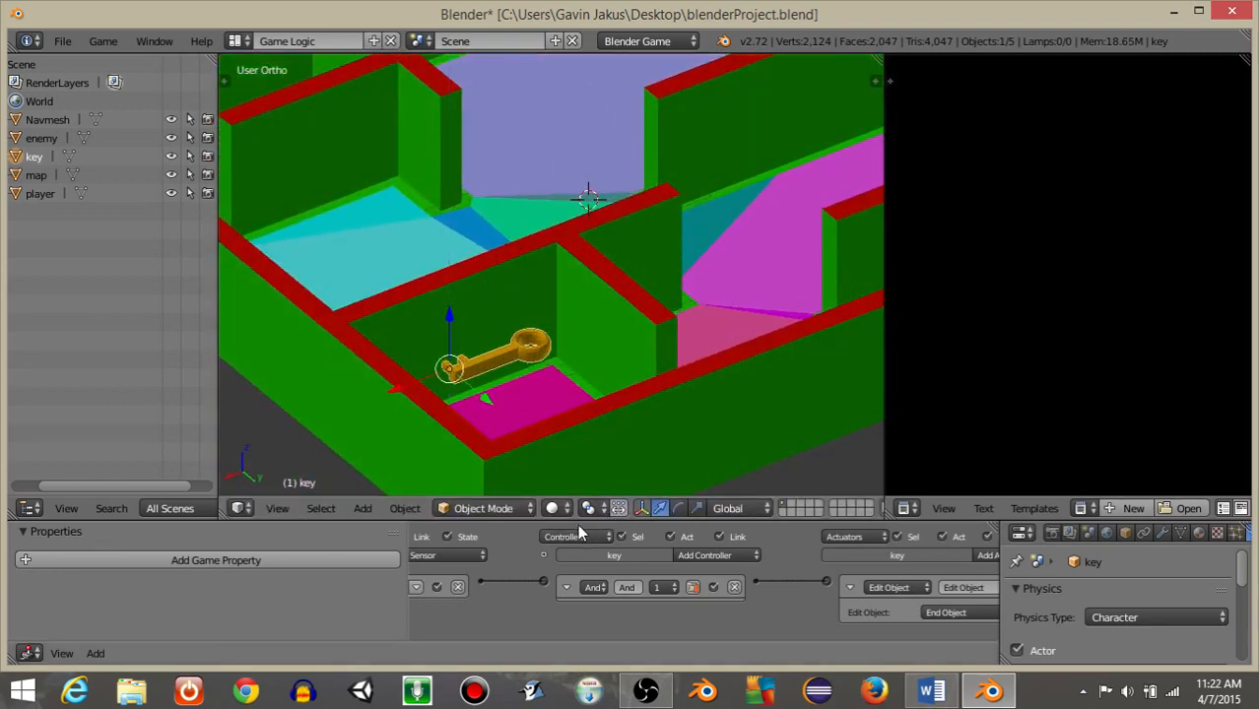
Step: Enlarge the logic editor area and play-test the game with the maze viewed from an angle
{"action": "left_click_drag", "start_coordinate": [574, 521], "coordinate": [597, 454]}
{"action": "scroll", "coordinate": [506, 254], "scroll_direction": "down", "scroll_amount": 1}
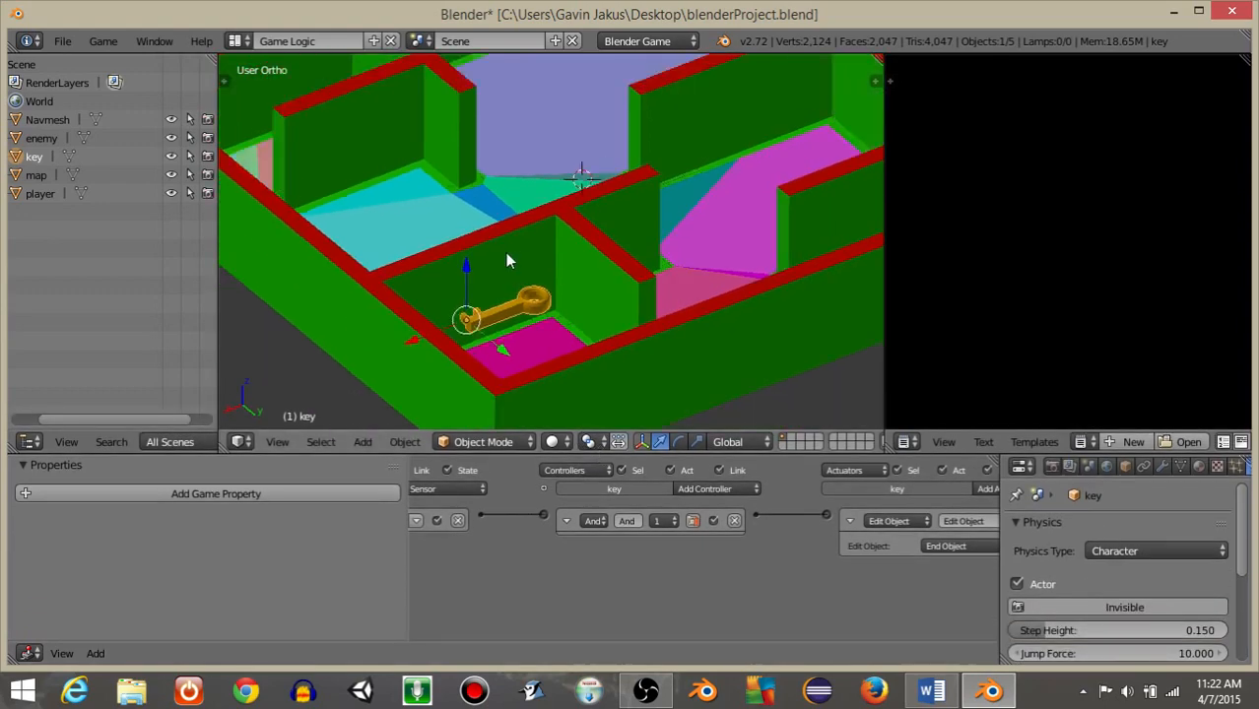
{"action": "middle_click_drag", "start_coordinate": [505, 260], "coordinate": [534, 309]}
{"action": "key", "text": "p"}
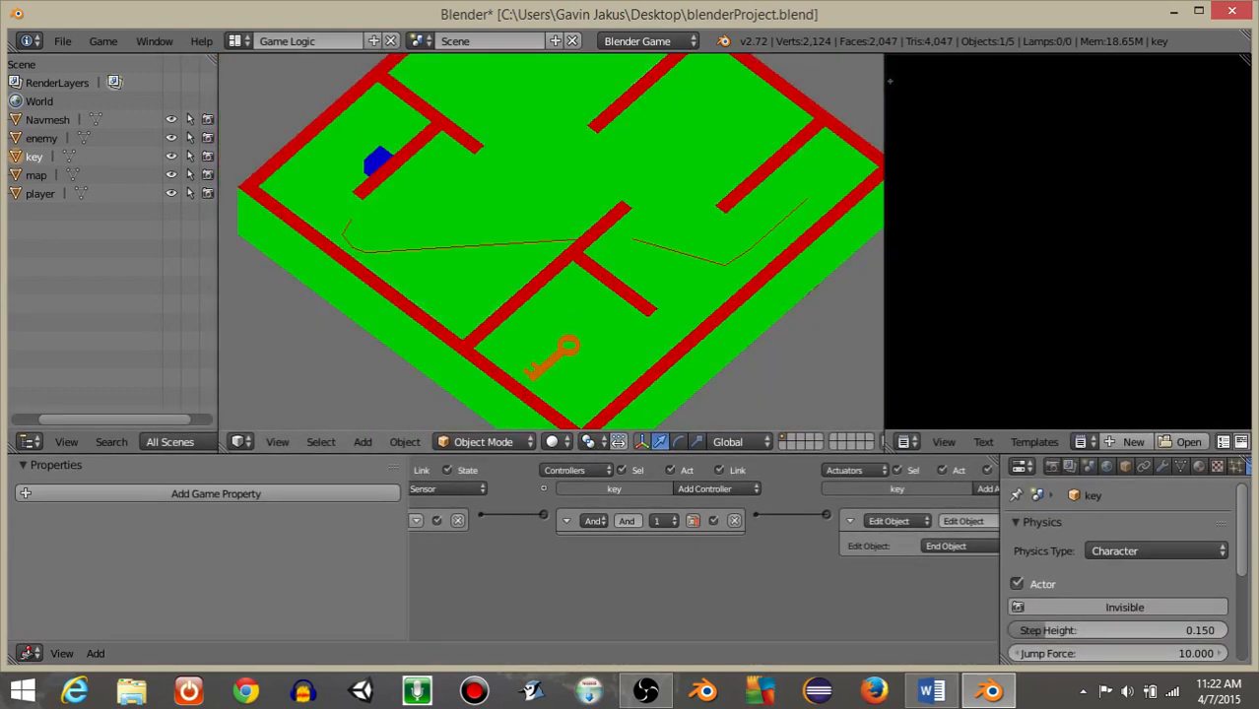
{"action": "key", "text": "Escape"}
Step: Raise the player cube slightly along the Z axis above the maze floor
{"action": "middle_click_drag", "start_coordinate": [535, 299], "coordinate": [468, 229]}
{"action": "right_click", "coordinate": [372, 266]}
{"action": "right_click", "coordinate": [367, 258]}
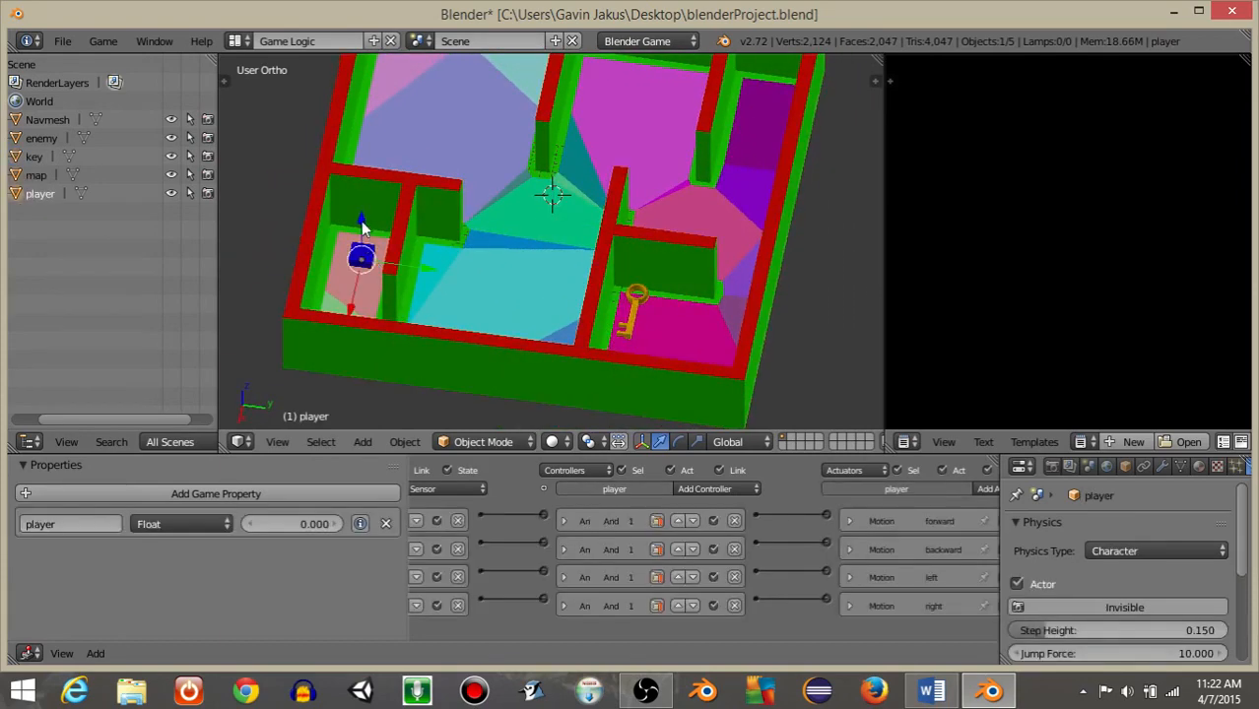
{"action": "left_click_drag", "start_coordinate": [361, 221], "coordinate": [363, 191]}
Step: Play-test the game in top view, guiding the player through the maze to the key
{"action": "key", "text": "KP_7"}
{"action": "scroll", "coordinate": [362, 191], "scroll_direction": "down", "scroll_amount": 3}
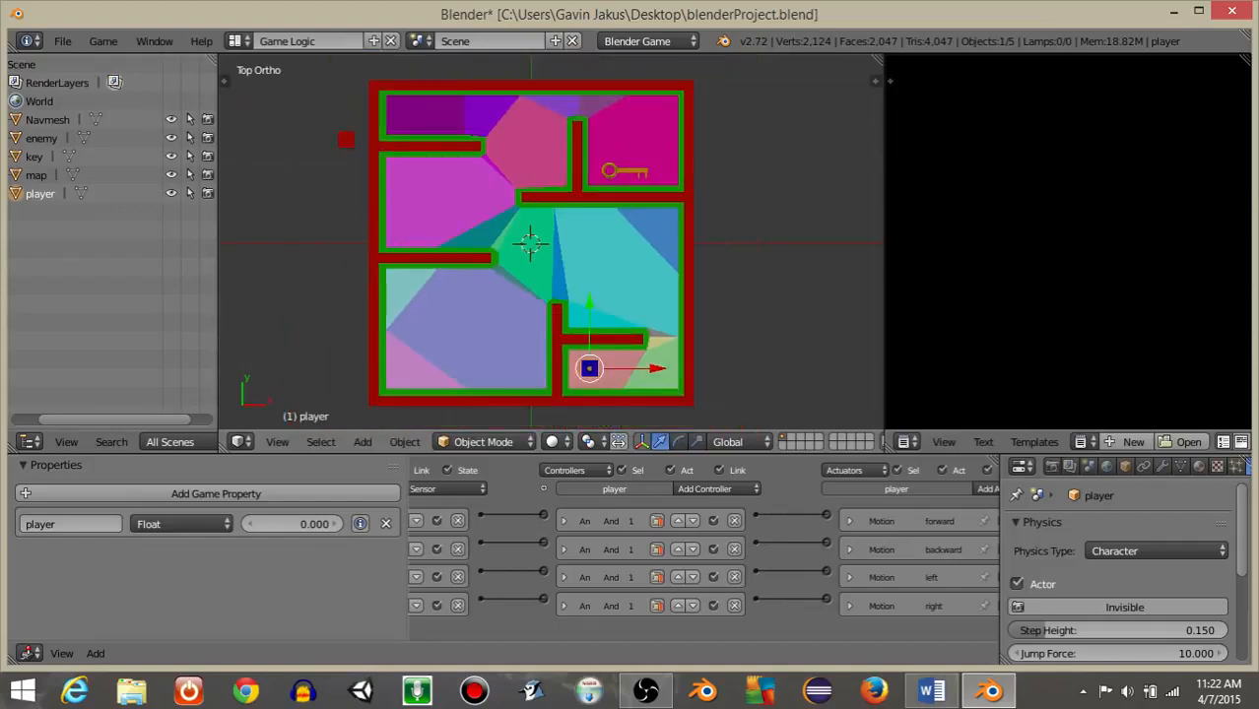
{"action": "key", "text": "p"}
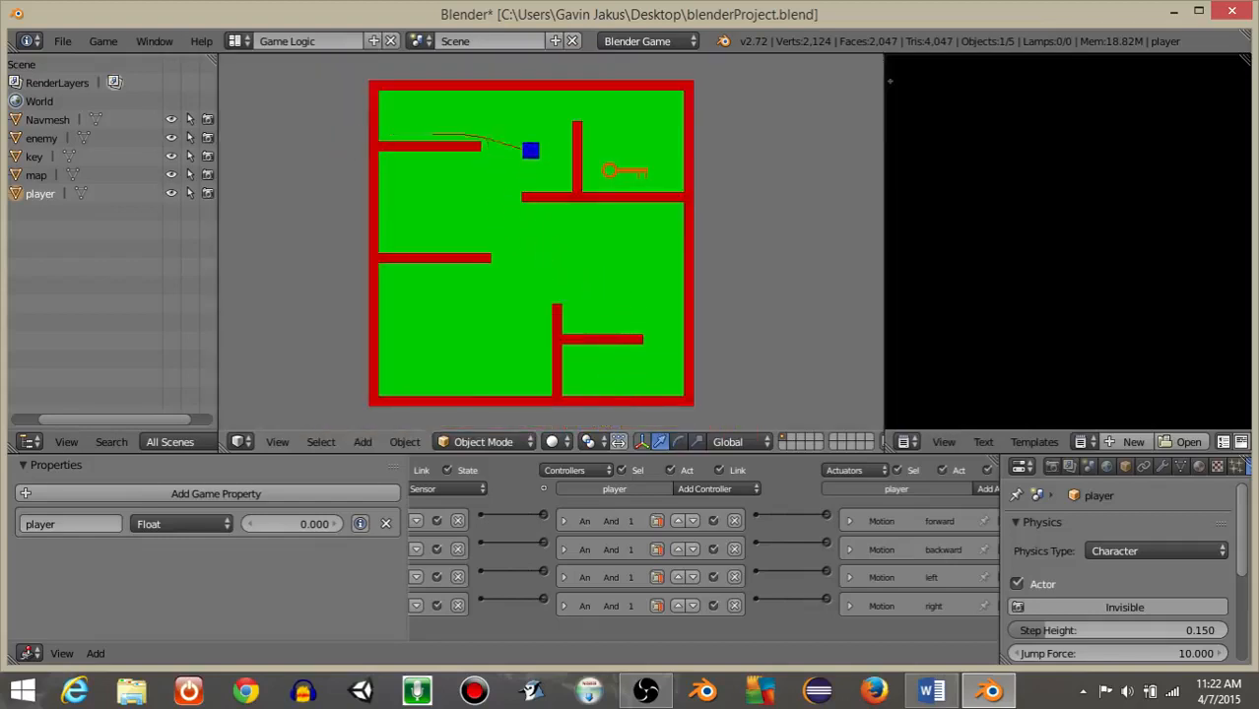
{"action": "key", "text": "w"}
{"action": "key", "text": "d"}
{"action": "key", "text": "s"}
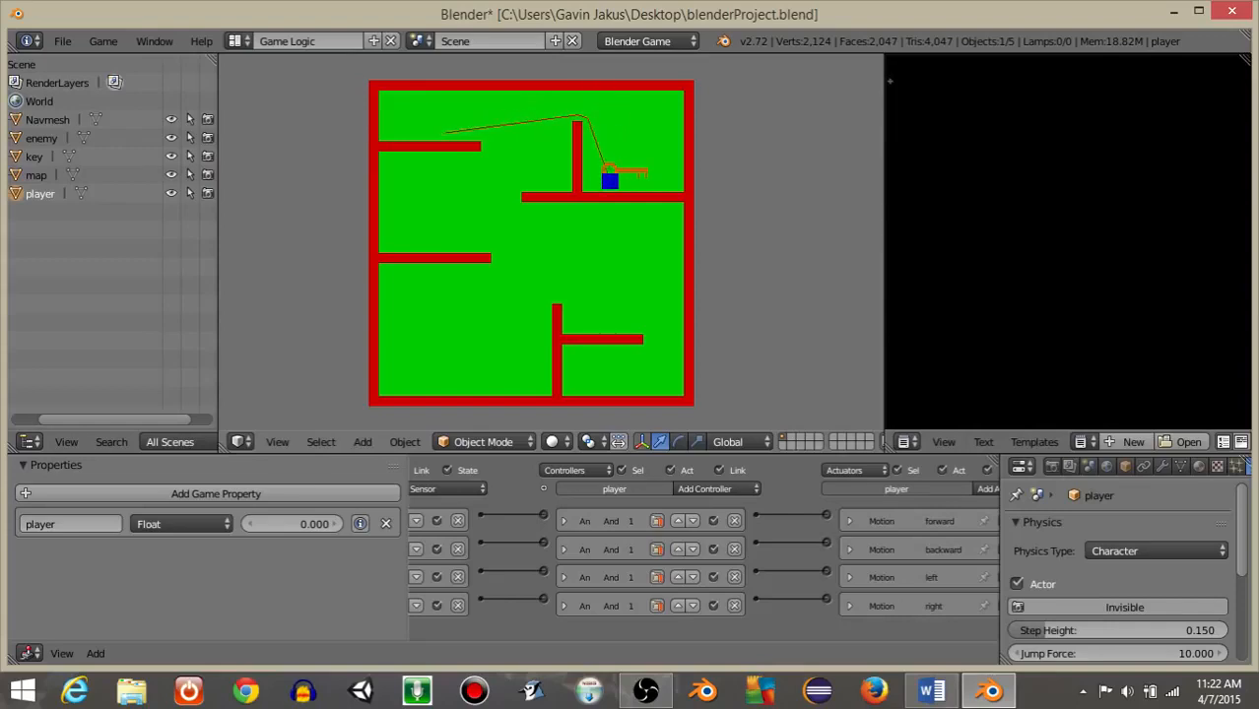
{"action": "key", "text": "Escape"}
Step: Change the key's Collision sensor to the Near type
{"action": "middle_click_drag", "start_coordinate": [438, 326], "coordinate": [313, 499]}
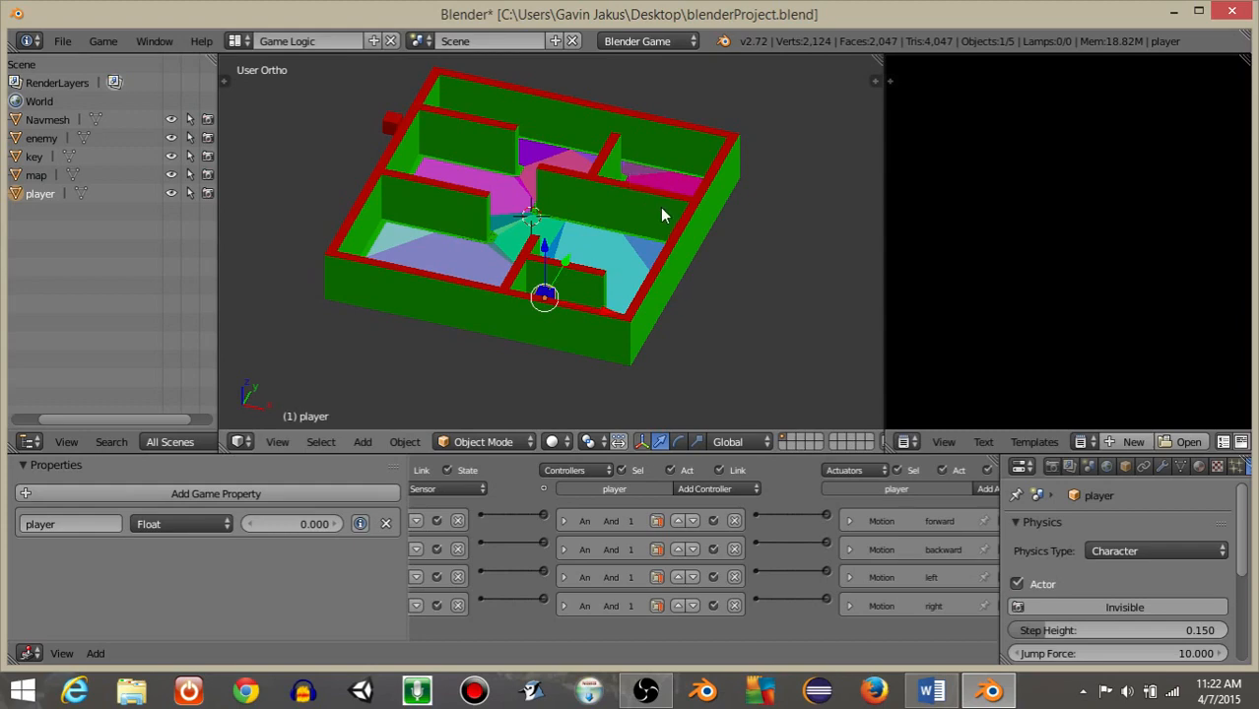
{"action": "middle_click_drag", "start_coordinate": [661, 208], "coordinate": [488, 227]}
{"action": "scroll", "coordinate": [591, 237], "scroll_direction": "up", "scroll_amount": 3}
{"action": "right_click", "coordinate": [689, 294]}
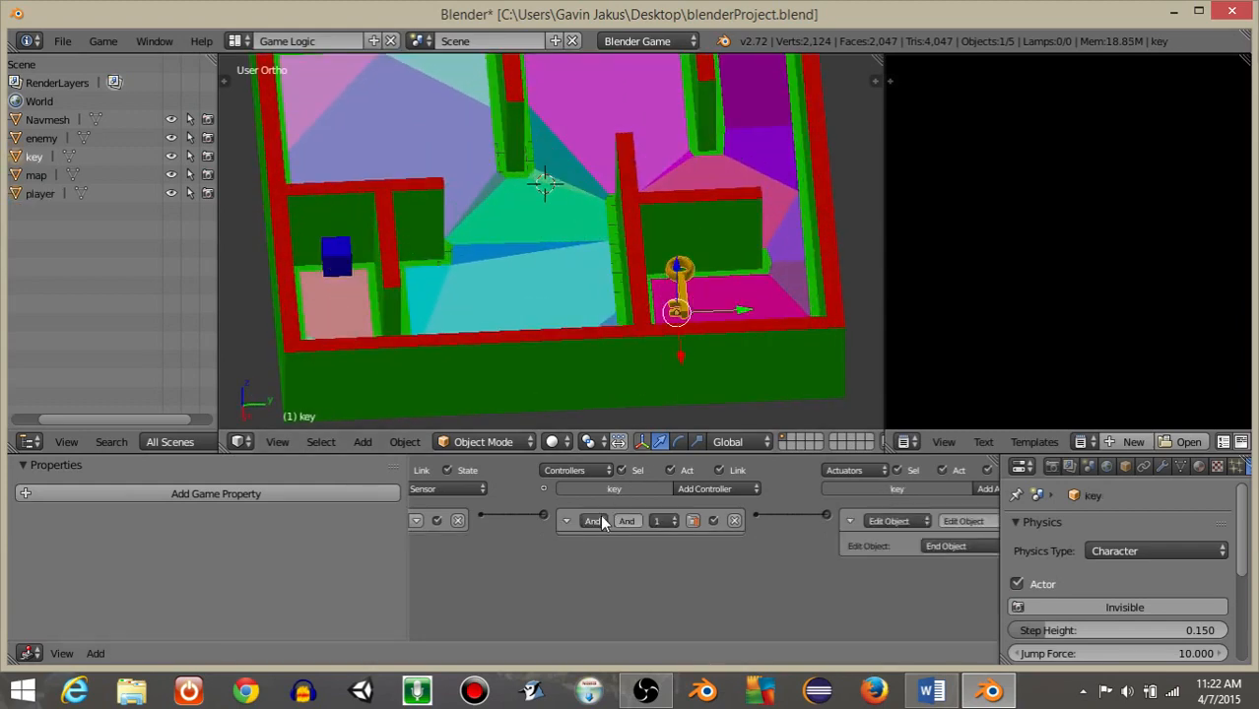
{"action": "middle_click_drag", "start_coordinate": [503, 554], "coordinate": [678, 524]}
{"action": "left_click", "coordinate": [427, 521]}
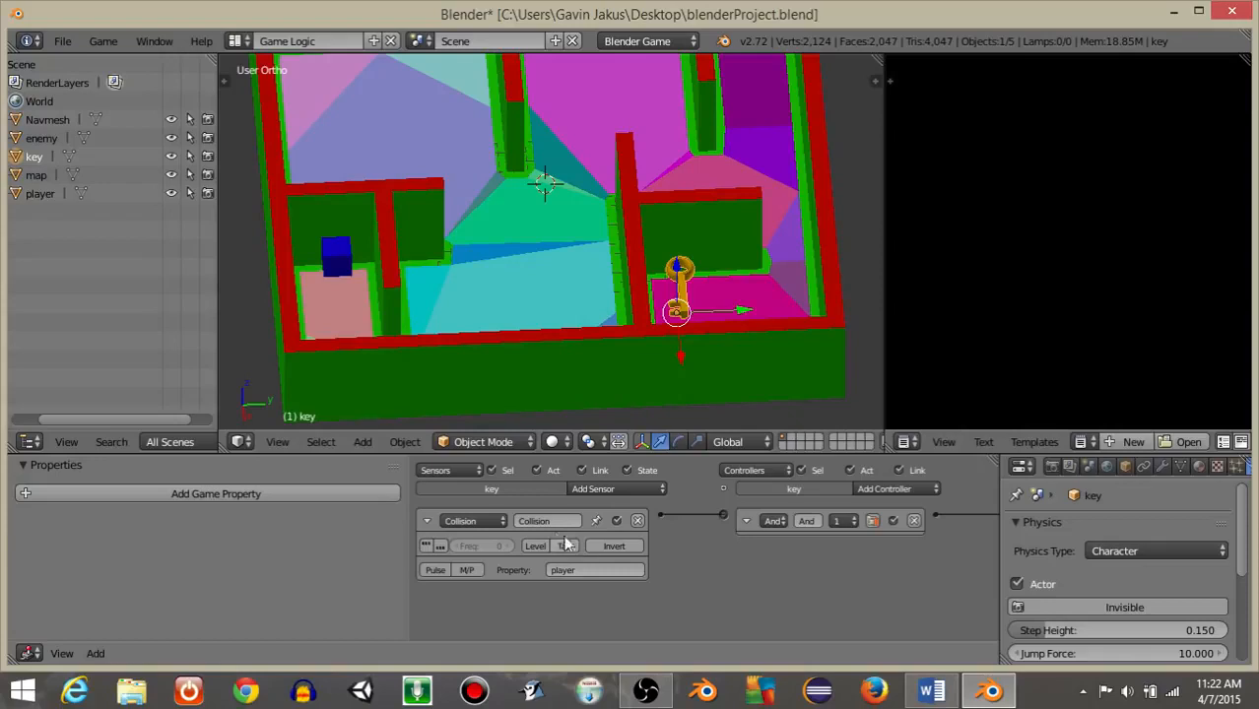
{"action": "left_click", "coordinate": [468, 523]}
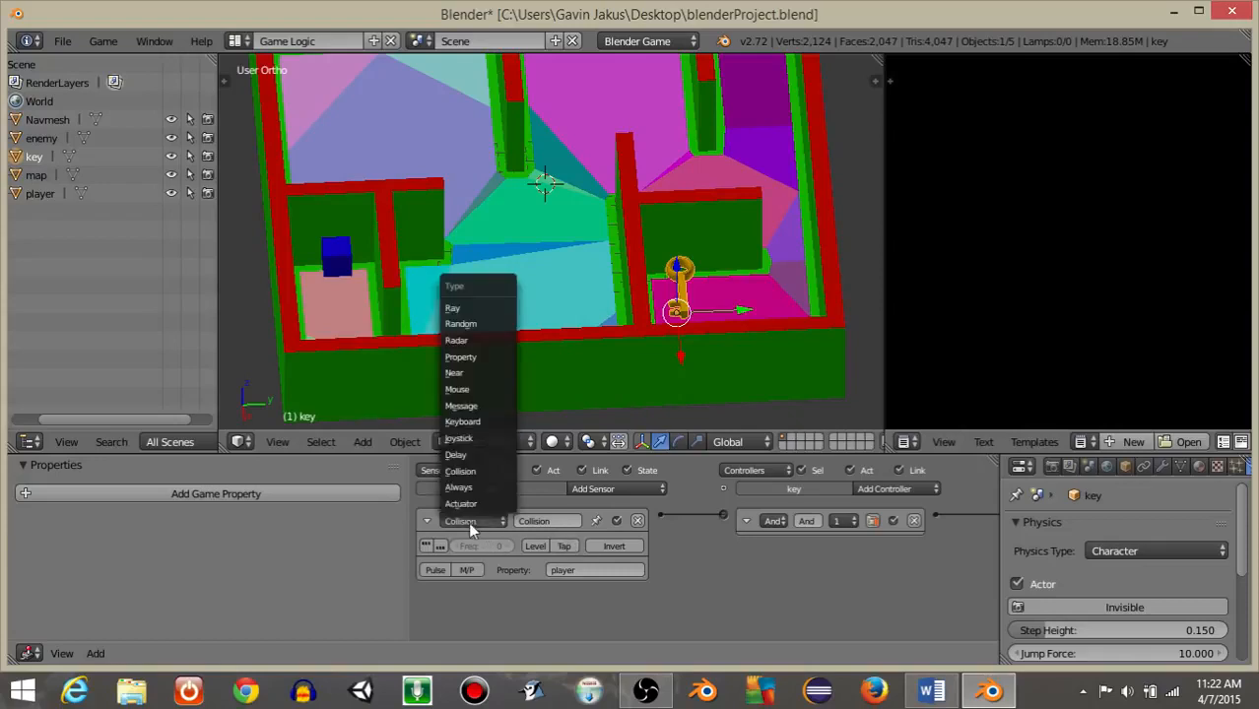
{"action": "left_click", "coordinate": [457, 374]}
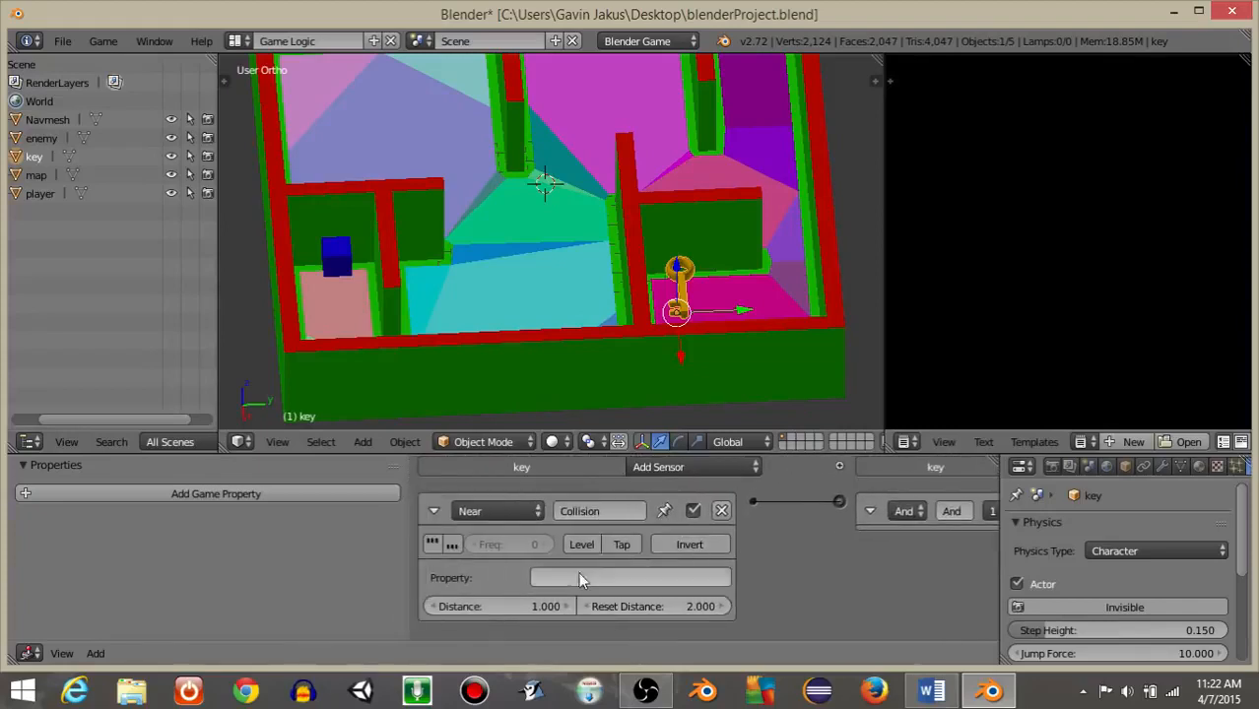
Step: Set the key's Near sensor to the property player, with Distance 3 and Reset Distance 3
{"action": "left_click", "coordinate": [574, 578]}
{"action": "key", "text": "Tab"}
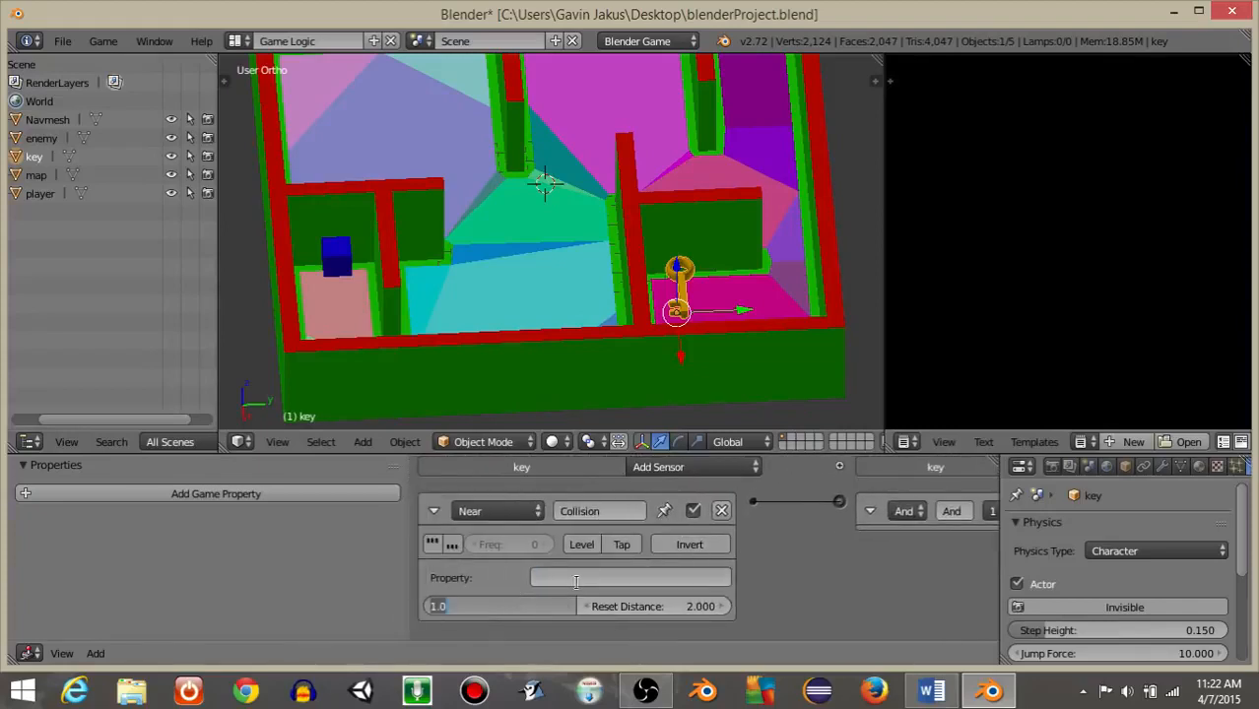
{"action": "left_click", "coordinate": [576, 580]}
{"action": "type", "text": "player"}
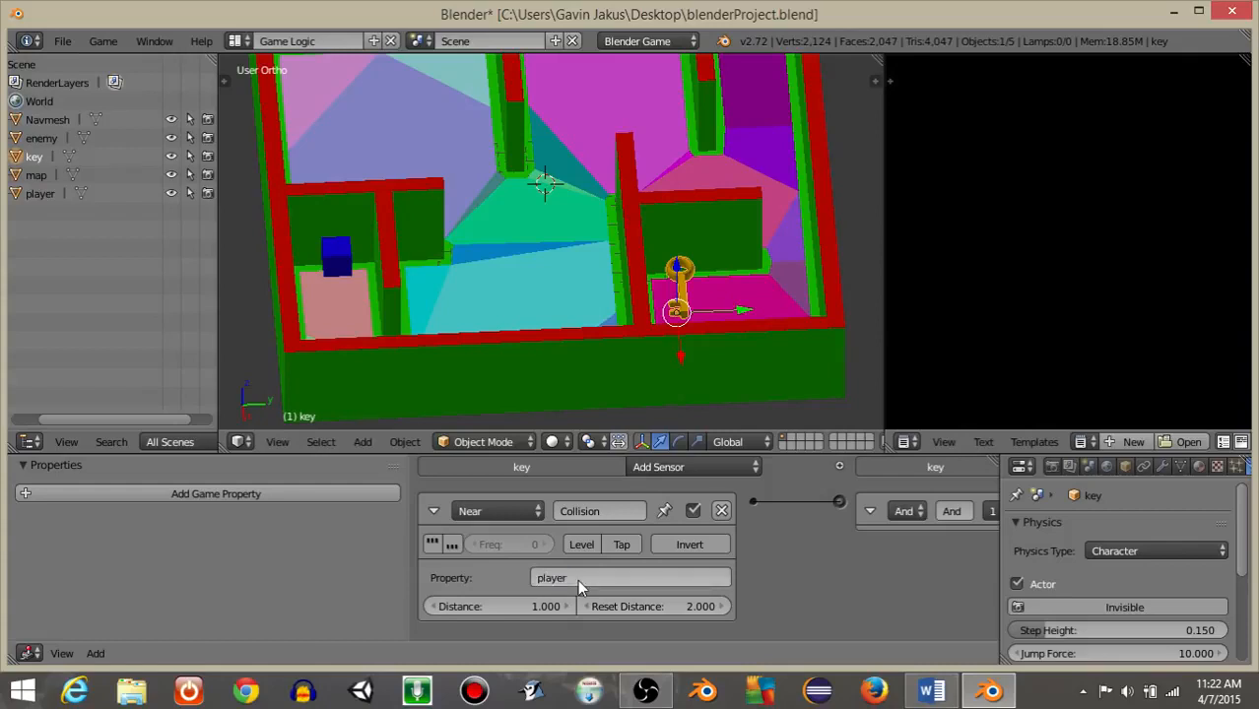
{"action": "key", "text": "Return"}
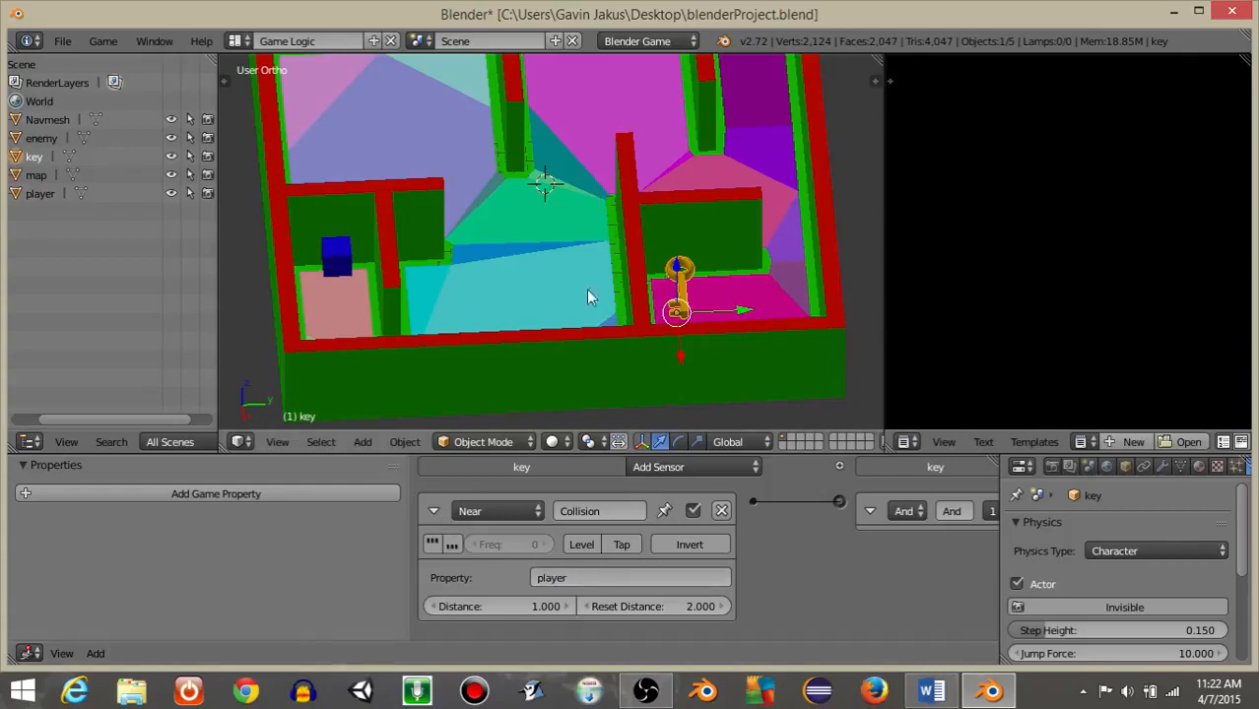
{"action": "left_click", "coordinate": [537, 608]}
{"action": "key", "text": "Return"}
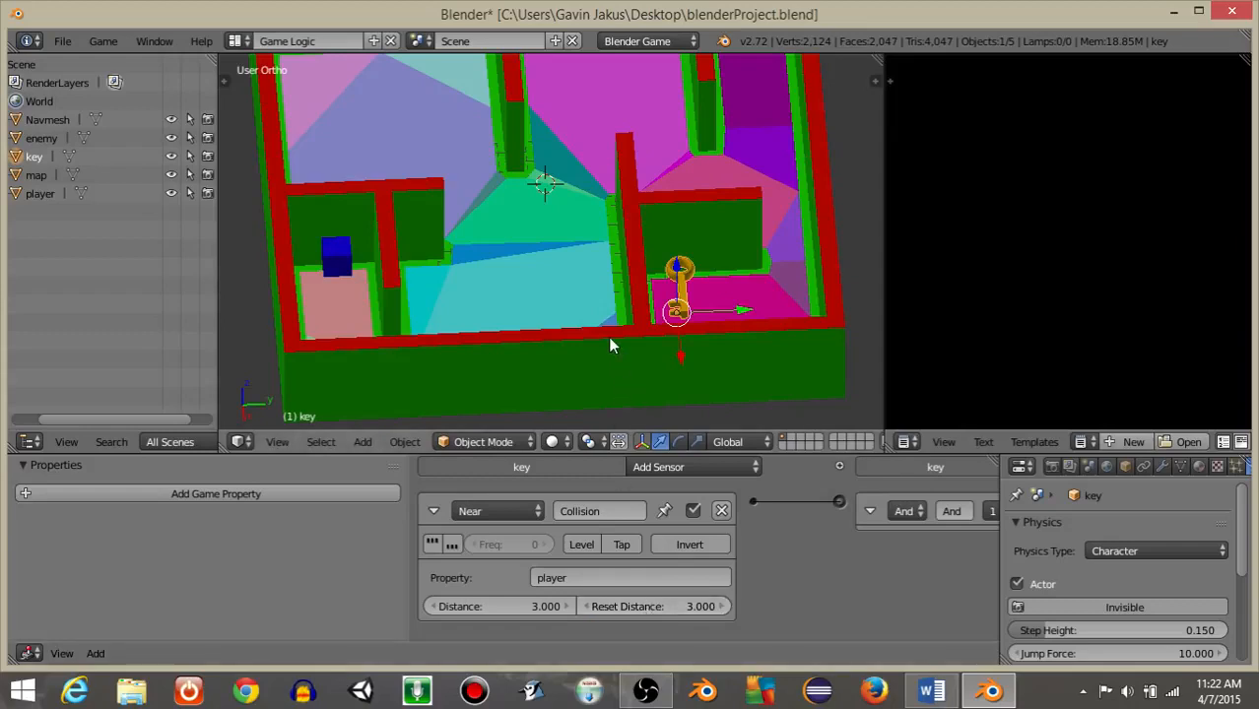
Step: Play-test the game from above, bringing the player near the key to check the Near sensor
{"action": "key", "text": "KP_7"}
{"action": "scroll", "coordinate": [607, 336], "scroll_direction": "down", "scroll_amount": 2}
{"action": "key", "text": "p"}
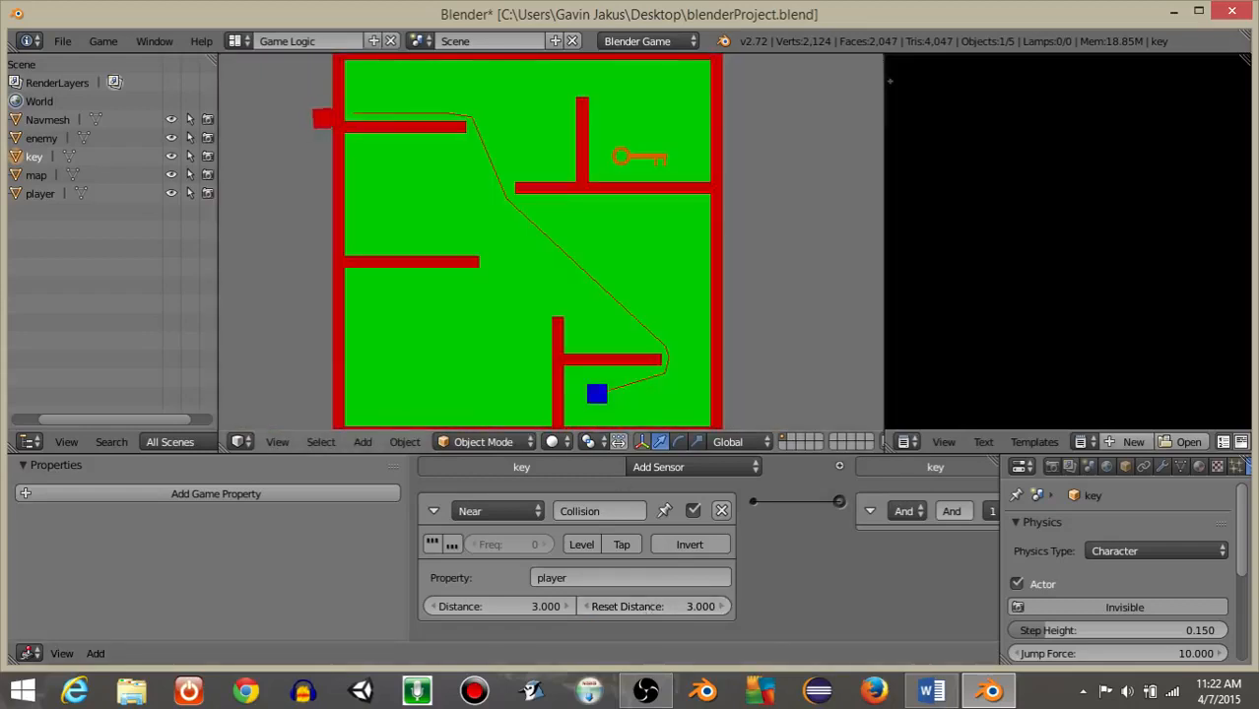
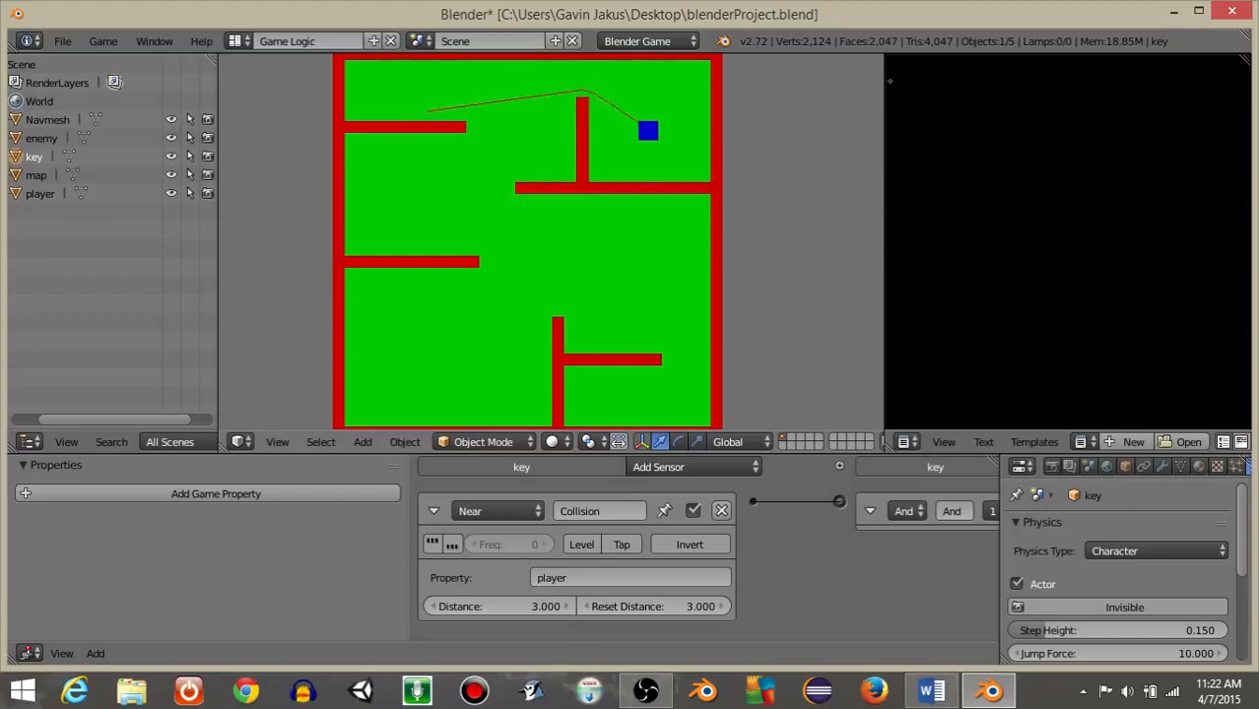
{"action": "key", "text": "Escape"}
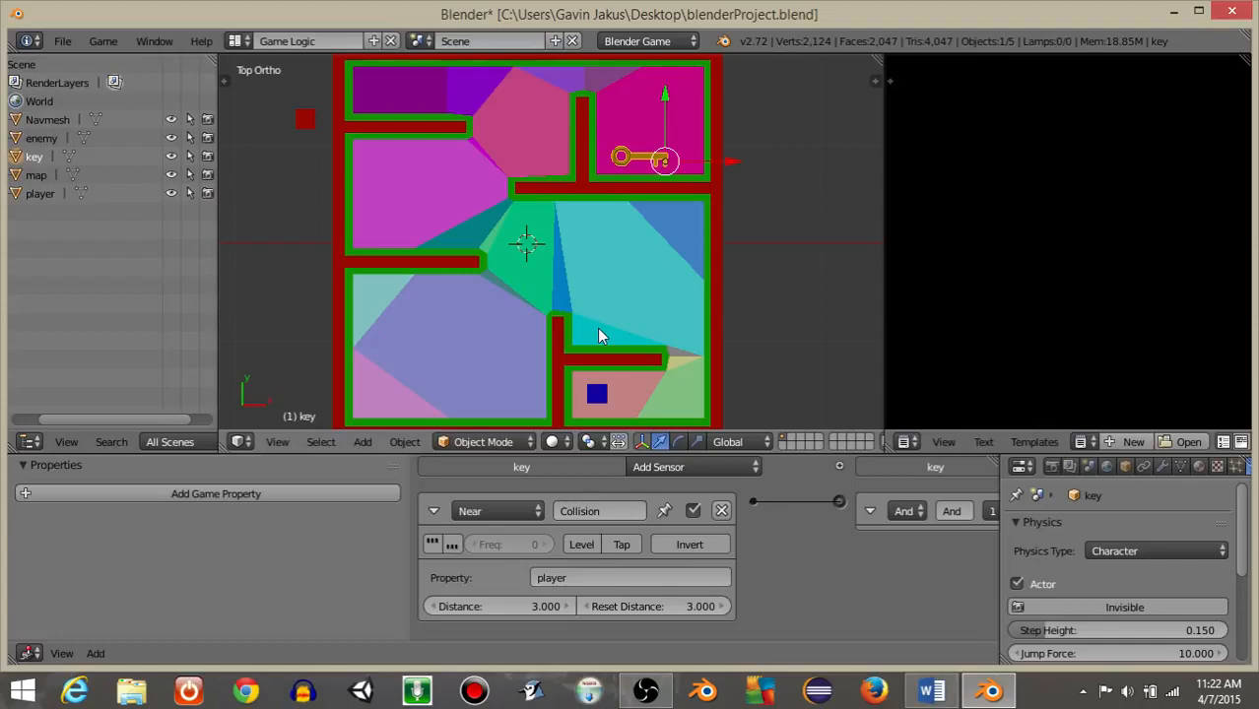
Step: Set the Near sensor's Distance to 5 and Reset Distance to 6, and collapse the sensor
{"action": "middle_click_drag", "start_coordinate": [803, 561], "coordinate": [817, 518]}
{"action": "left_click", "coordinate": [563, 604]}
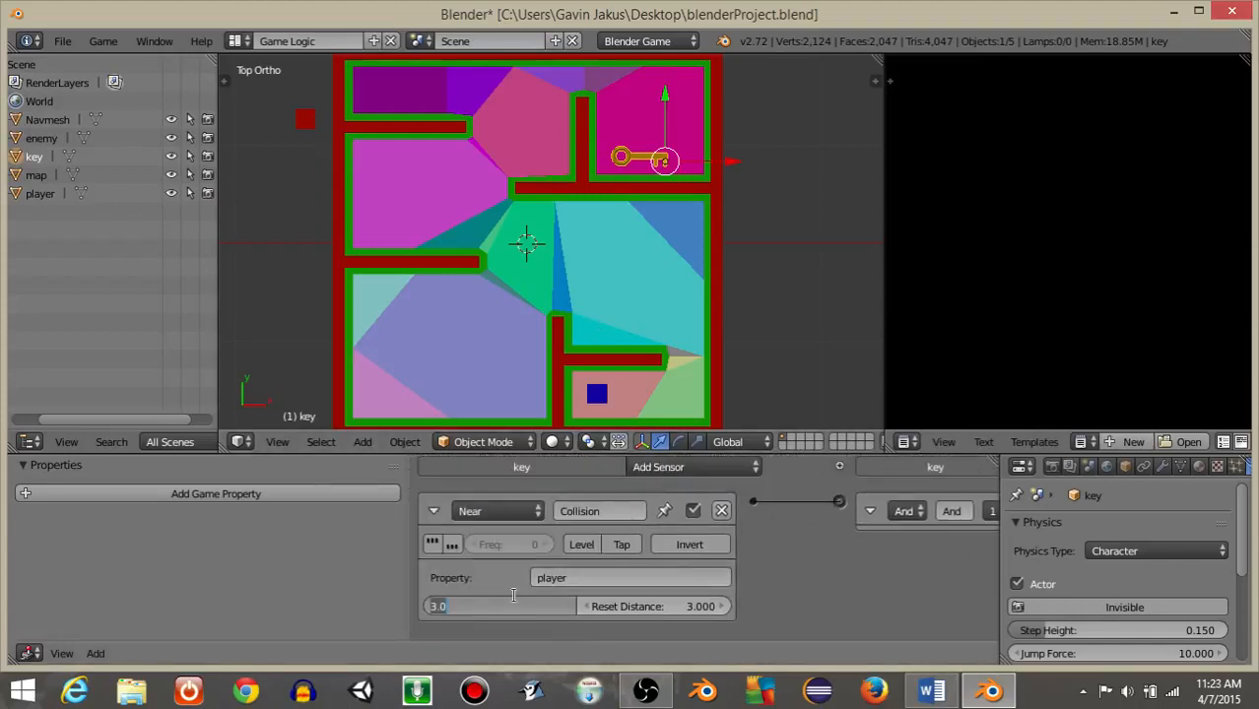
{"action": "type", "text": "5"}
{"action": "key", "text": "Return"}
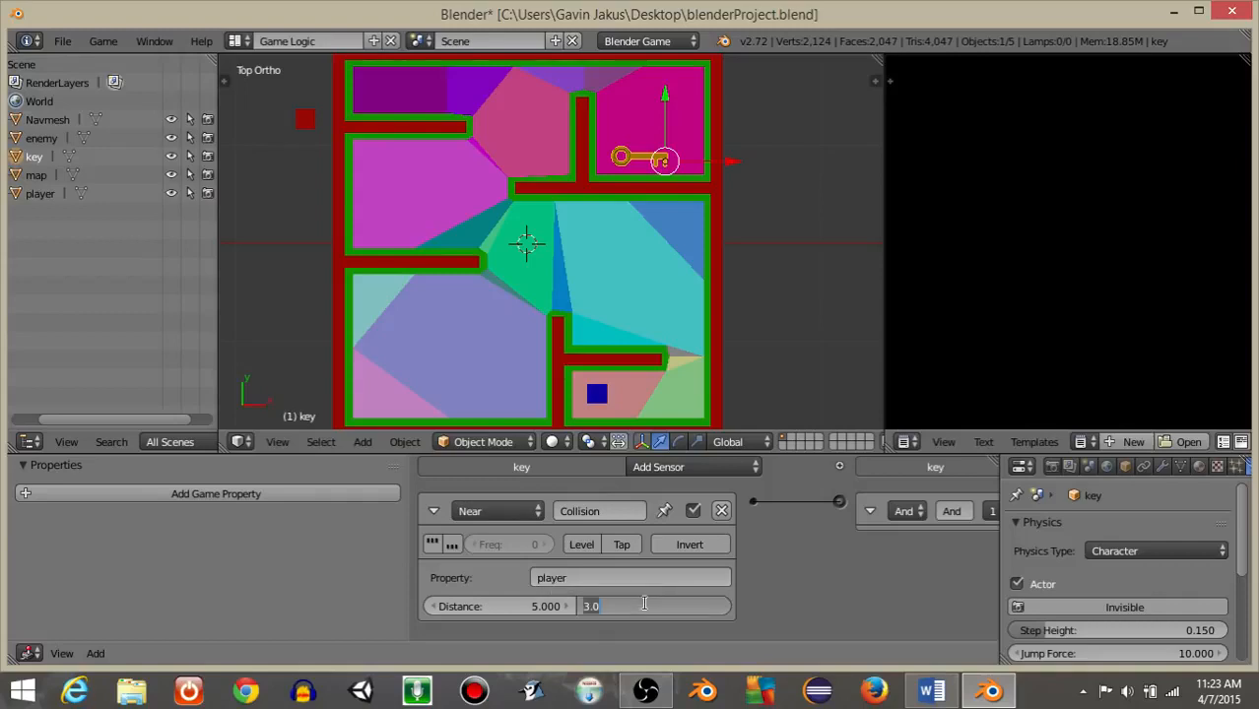
{"action": "type", "text": "6"}
{"action": "key", "text": "Return"}
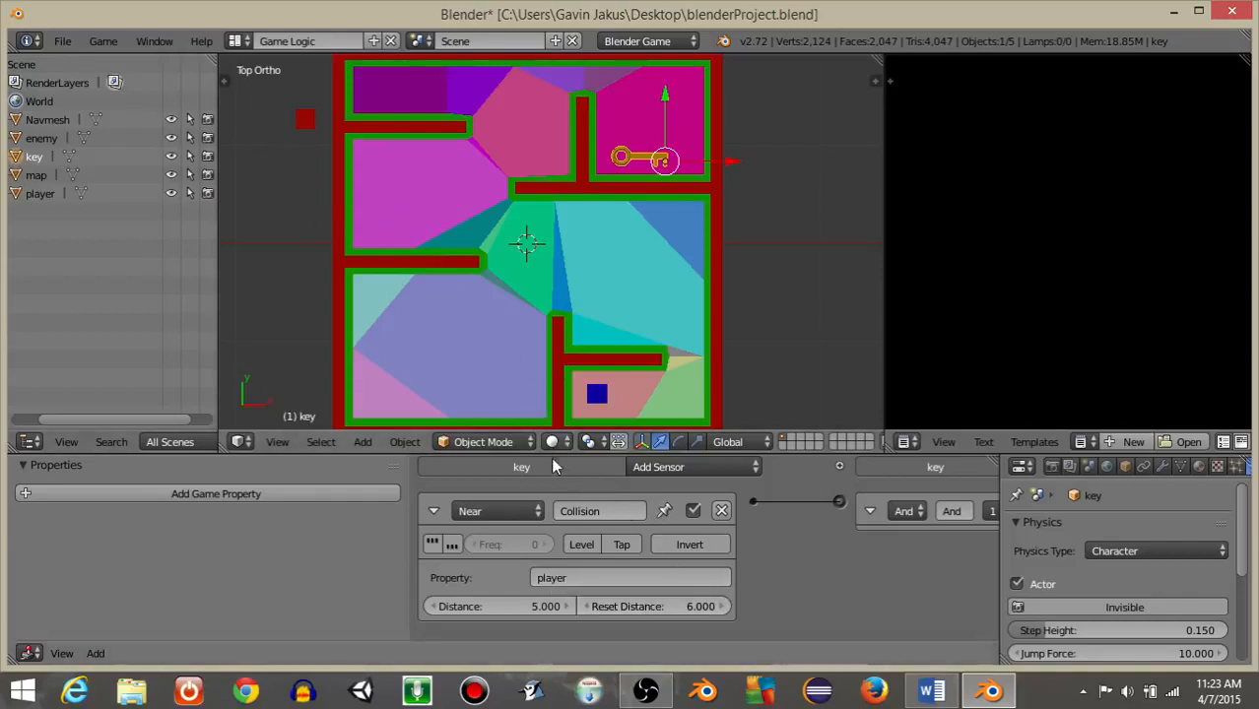
{"action": "left_click", "coordinate": [434, 511]}
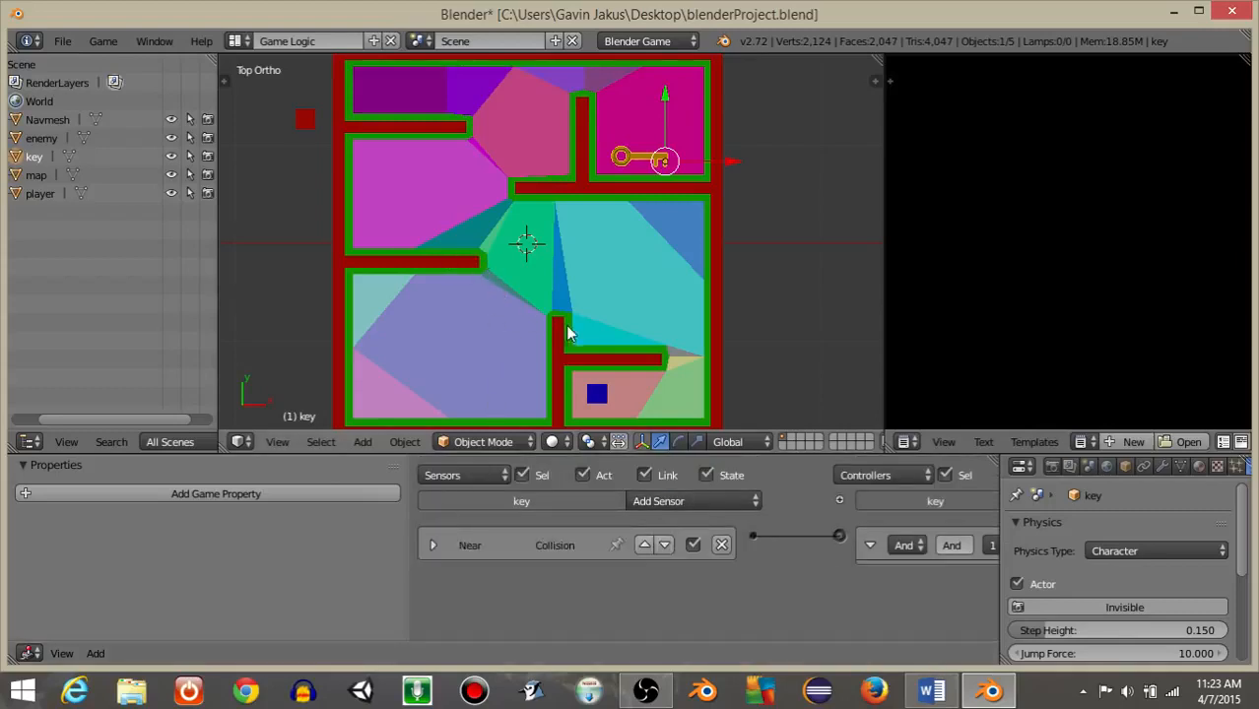
Step: Move the enemy back inside the maze, into the open area near the upper-middle wall
{"action": "right_click", "coordinate": [308, 128]}
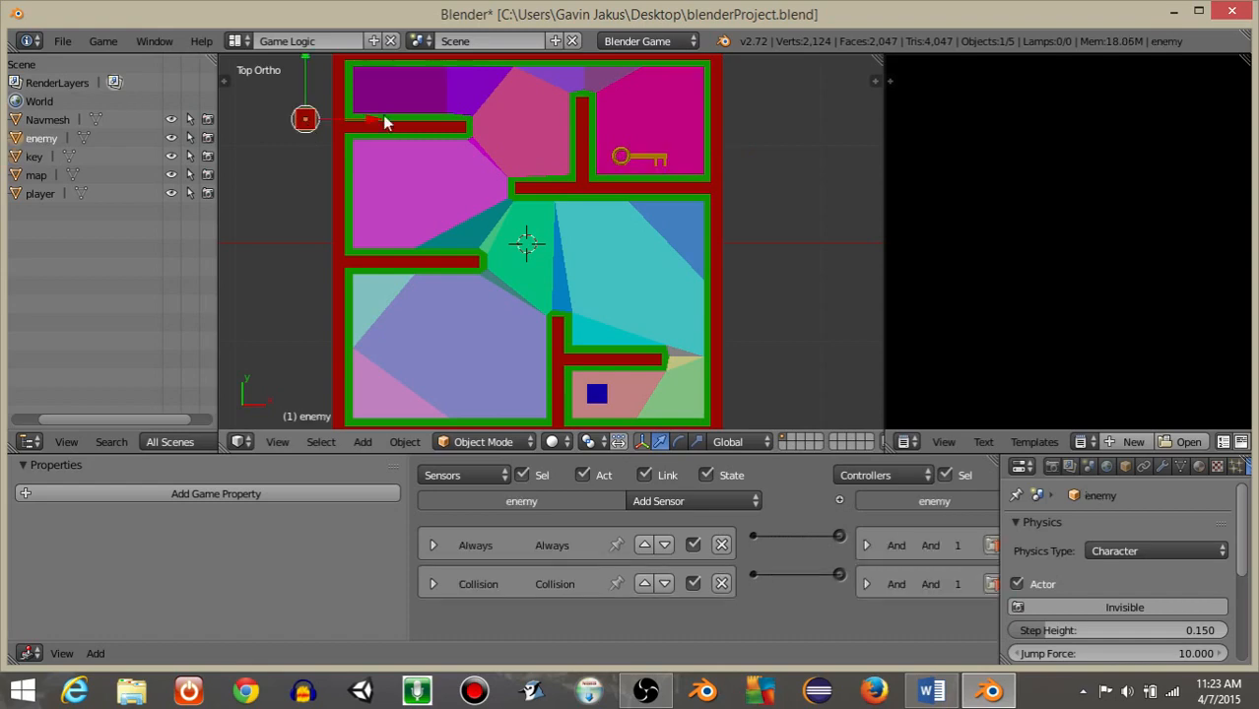
{"action": "key", "text": "g"}
{"action": "left_click", "coordinate": [501, 171]}
{"action": "middle_click_drag", "start_coordinate": [499, 165], "coordinate": [479, 399]}
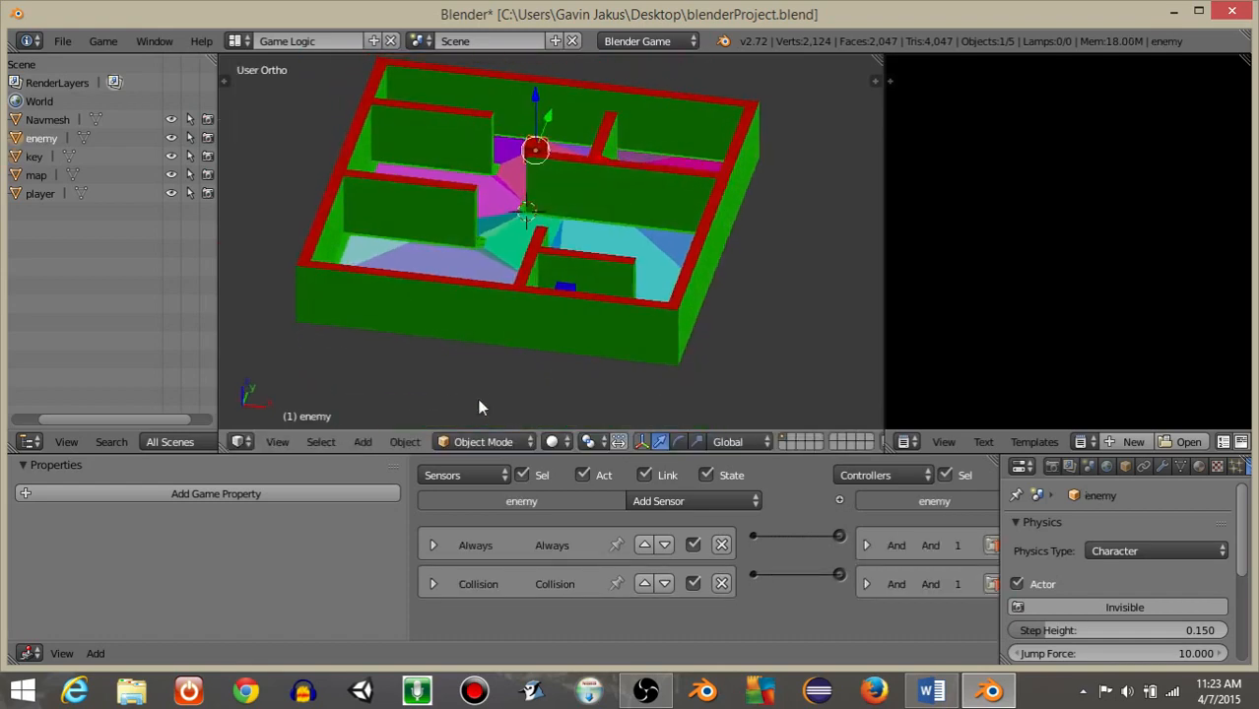
Step: Set the Velocity of the enemy's path-following Steering actuator to 6 and collapse the actuator
{"action": "middle_click_drag", "start_coordinate": [757, 569], "coordinate": [443, 563]}
{"action": "middle_click_drag", "start_coordinate": [836, 588], "coordinate": [707, 548]}
{"action": "left_click", "coordinate": [706, 544]}
{"action": "scroll", "coordinate": [735, 532], "scroll_direction": "down", "scroll_amount": 3}
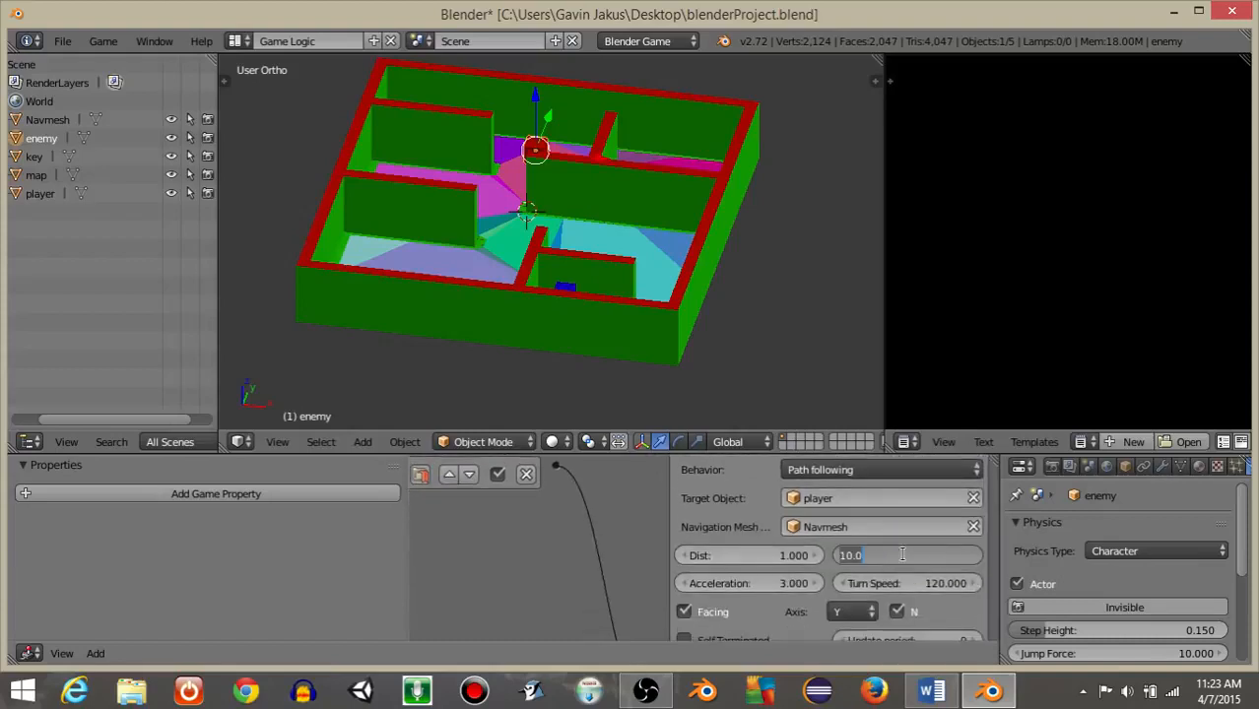
{"action": "key", "text": "Return"}
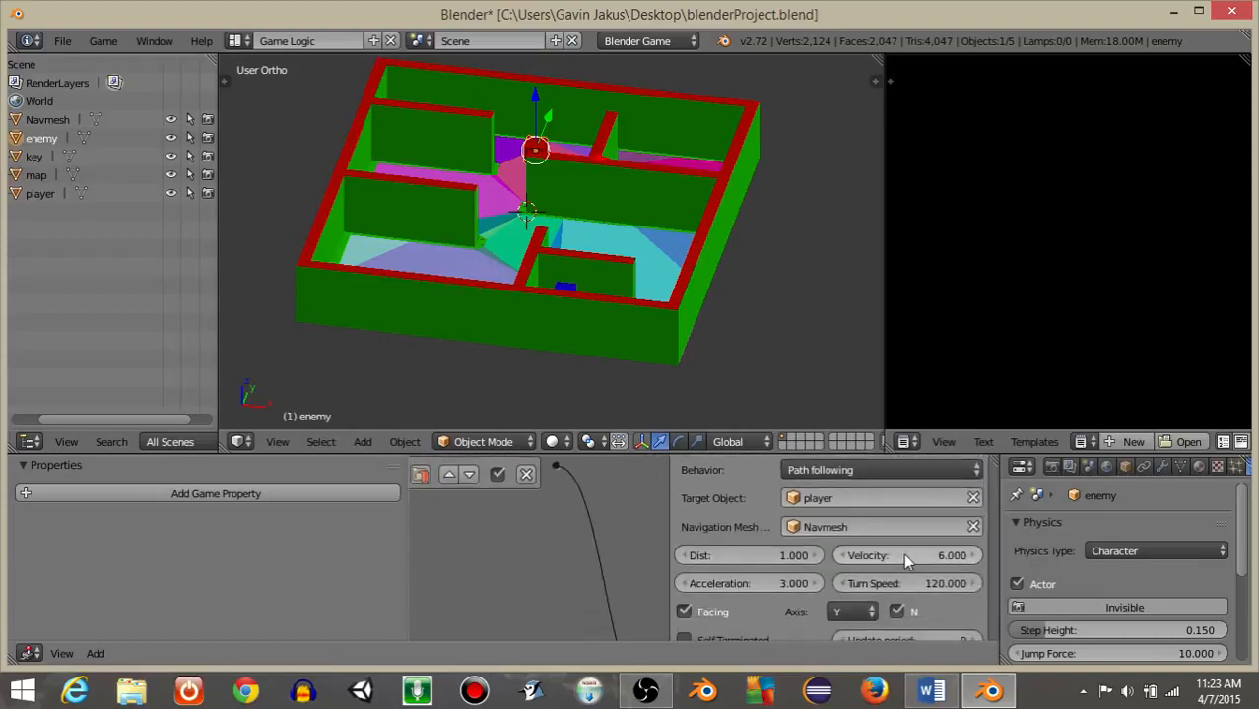
{"action": "middle_click_drag", "start_coordinate": [723, 556], "coordinate": [820, 616]}
{"action": "left_click", "coordinate": [781, 500]}
{"action": "scroll", "coordinate": [749, 508], "scroll_direction": "left", "scroll_amount": 5, "text": "ctrl"}
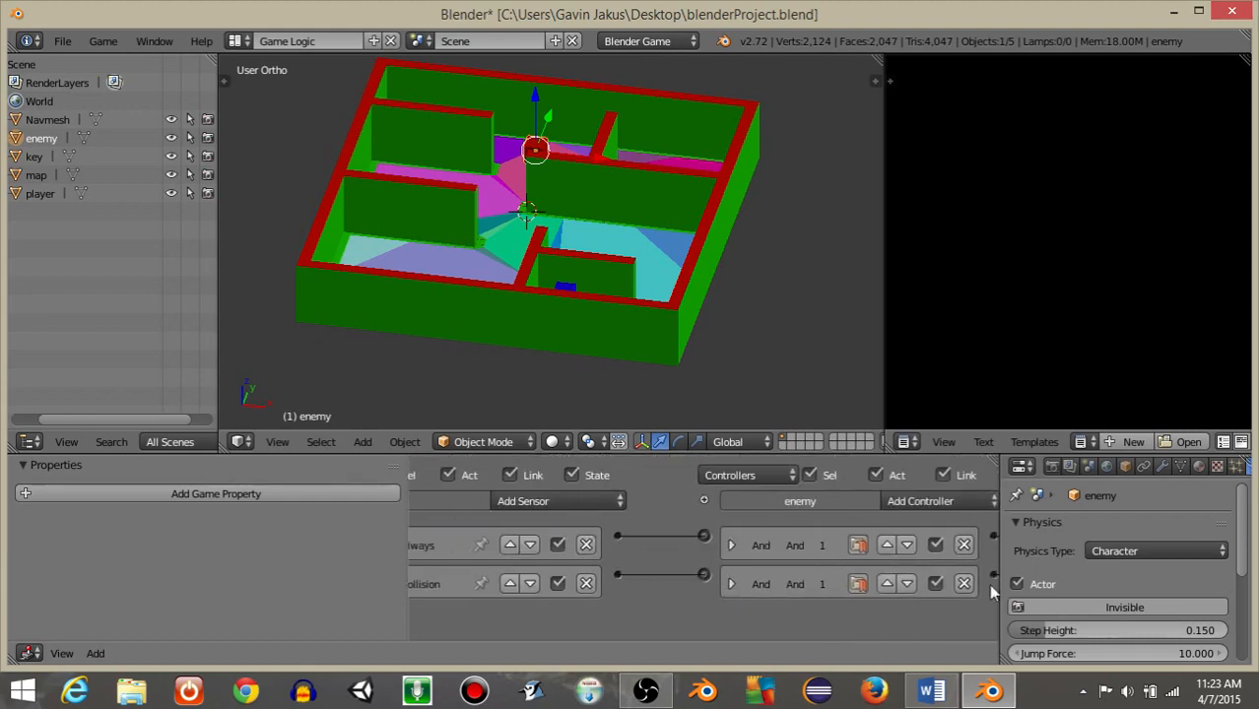
Step: Add a cube at the maze's centre and stretch it along X to a scale of about 4.08
{"action": "key", "text": "KP_7"}
{"action": "scroll", "coordinate": [660, 270], "scroll_direction": "down", "scroll_amount": 2}
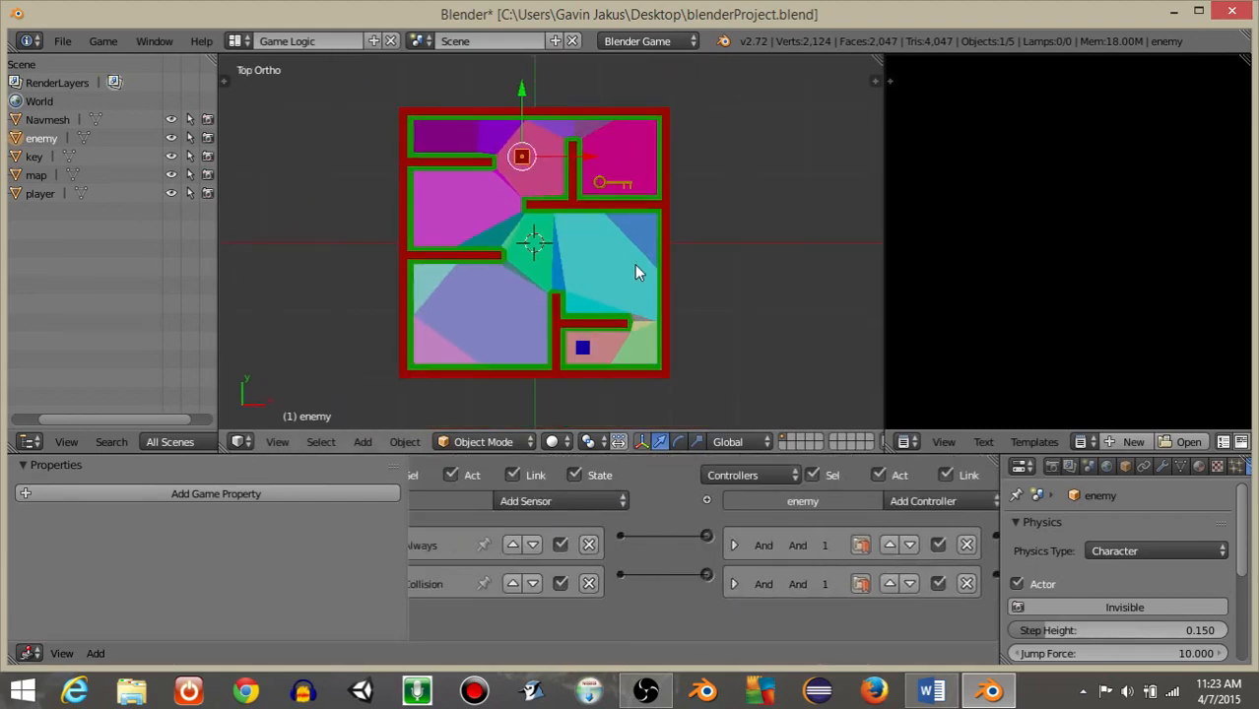
{"action": "scroll", "coordinate": [635, 264], "scroll_direction": "up", "scroll_amount": 1}
{"action": "key", "text": "space"}
{"action": "type", "text": "add"}
{"action": "key", "text": "Return"}
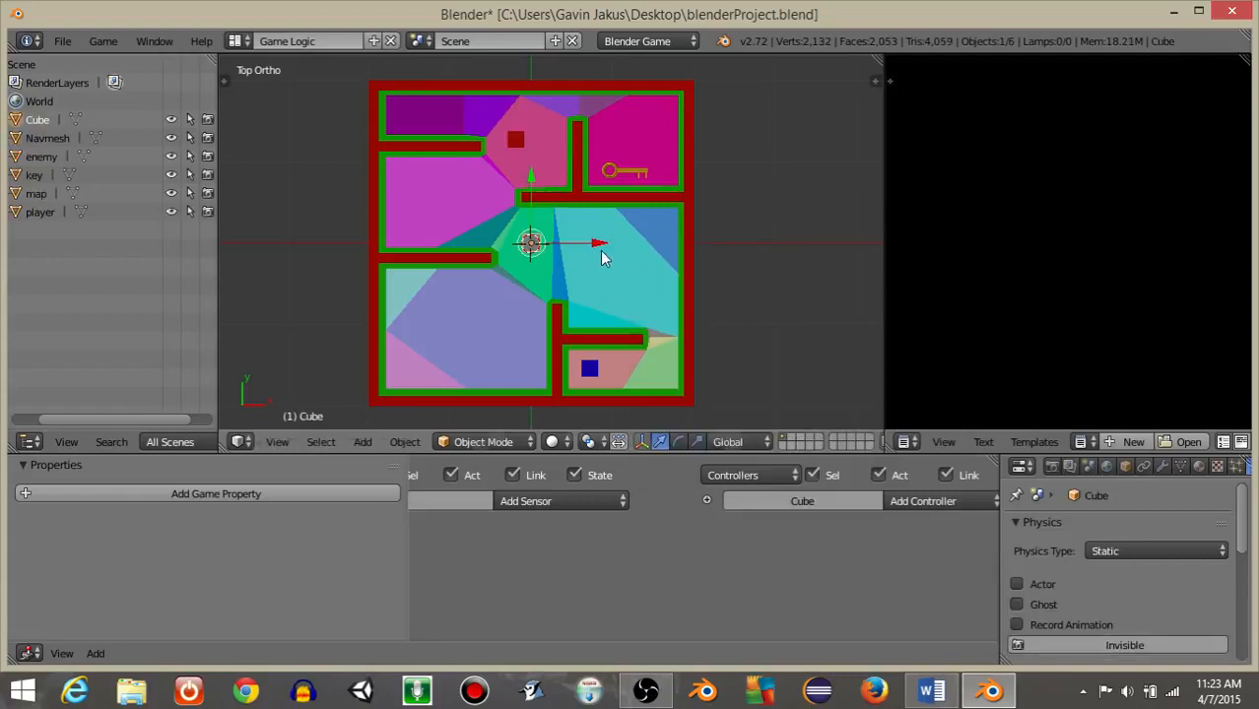
{"action": "key", "text": "s"}
{"action": "key", "text": "x"}
{"action": "left_click", "coordinate": [813, 283]}
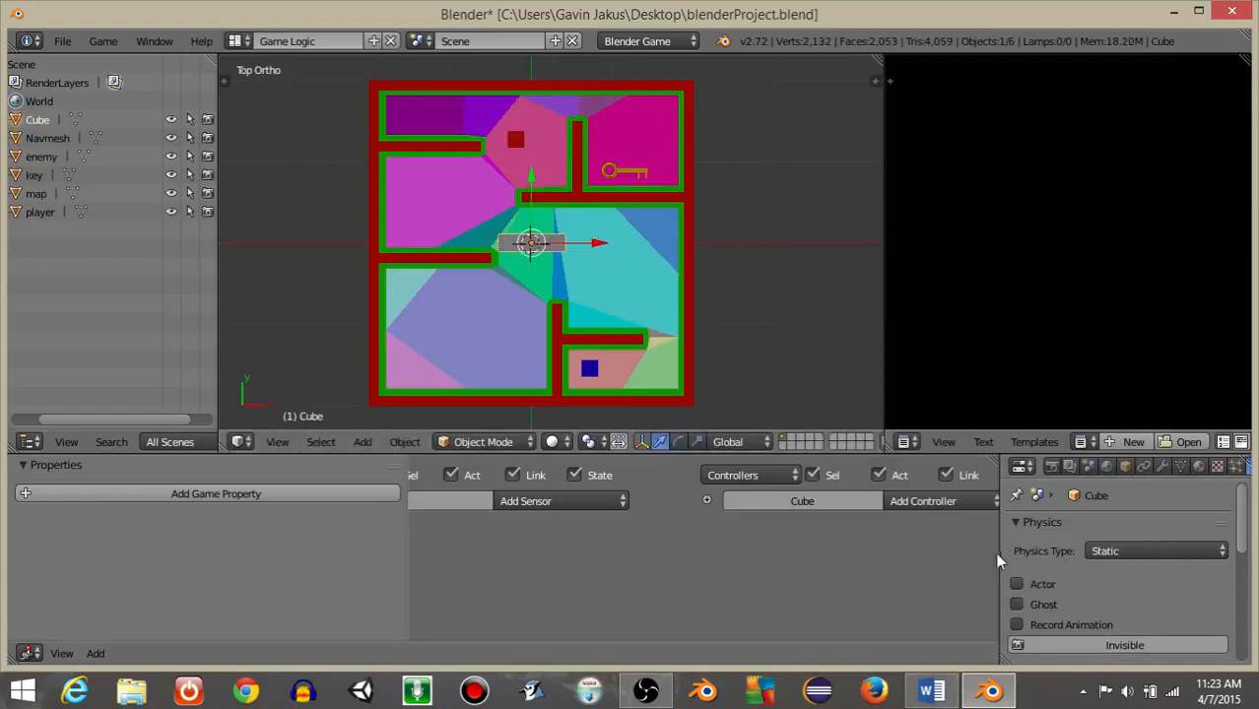
Step: Assign the existing orange material Material.002 to the stretched cube
{"action": "left_click_drag", "start_coordinate": [1000, 553], "coordinate": [746, 553]}
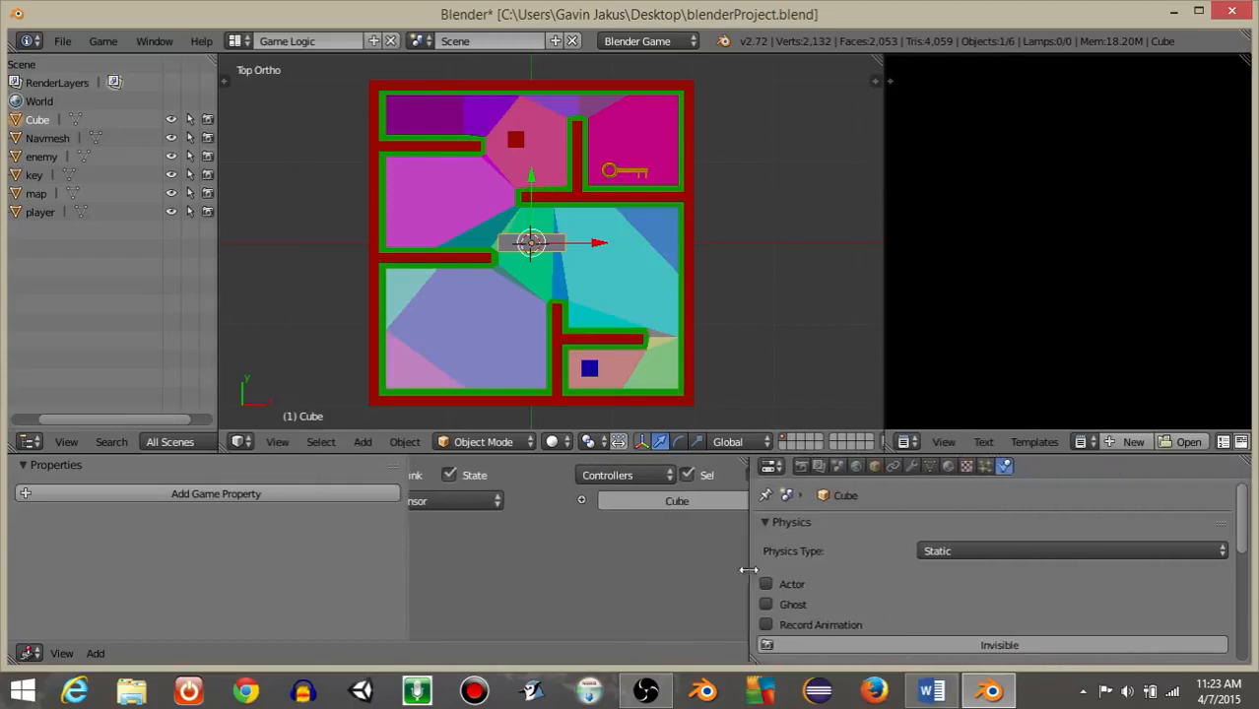
{"action": "left_click", "coordinate": [945, 467]}
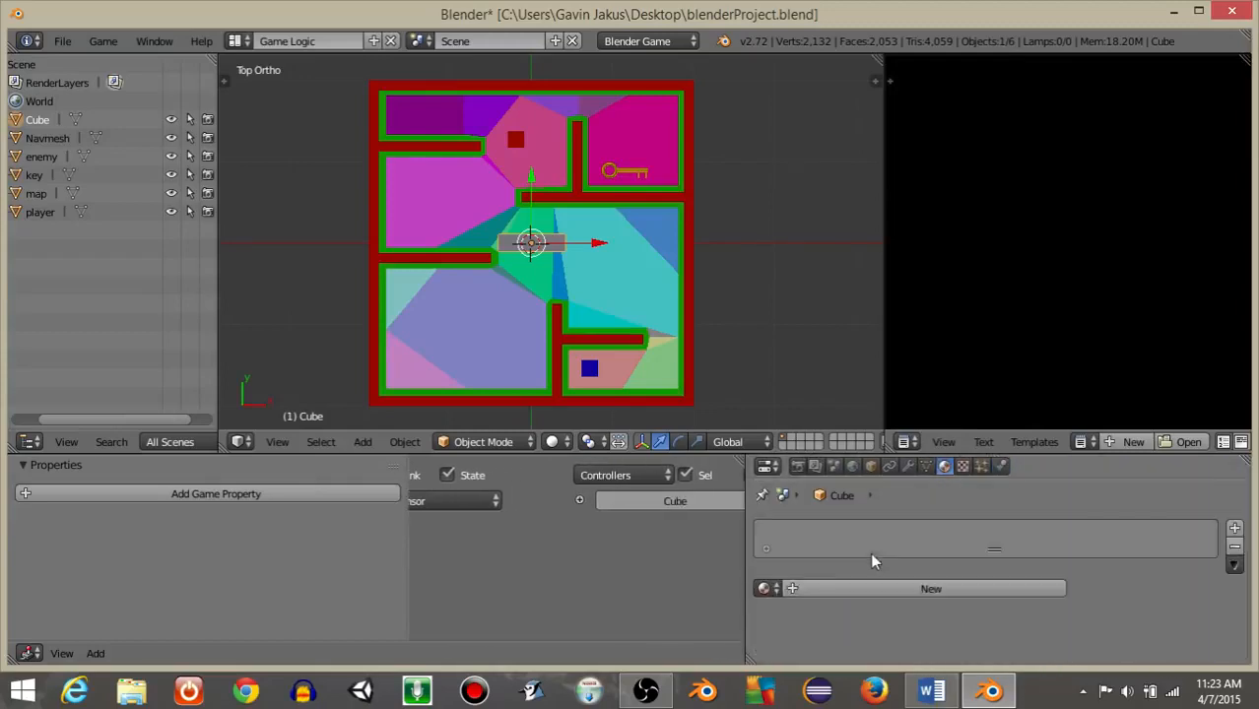
{"action": "double_click", "coordinate": [768, 584]}
{"action": "left_click", "coordinate": [769, 584]}
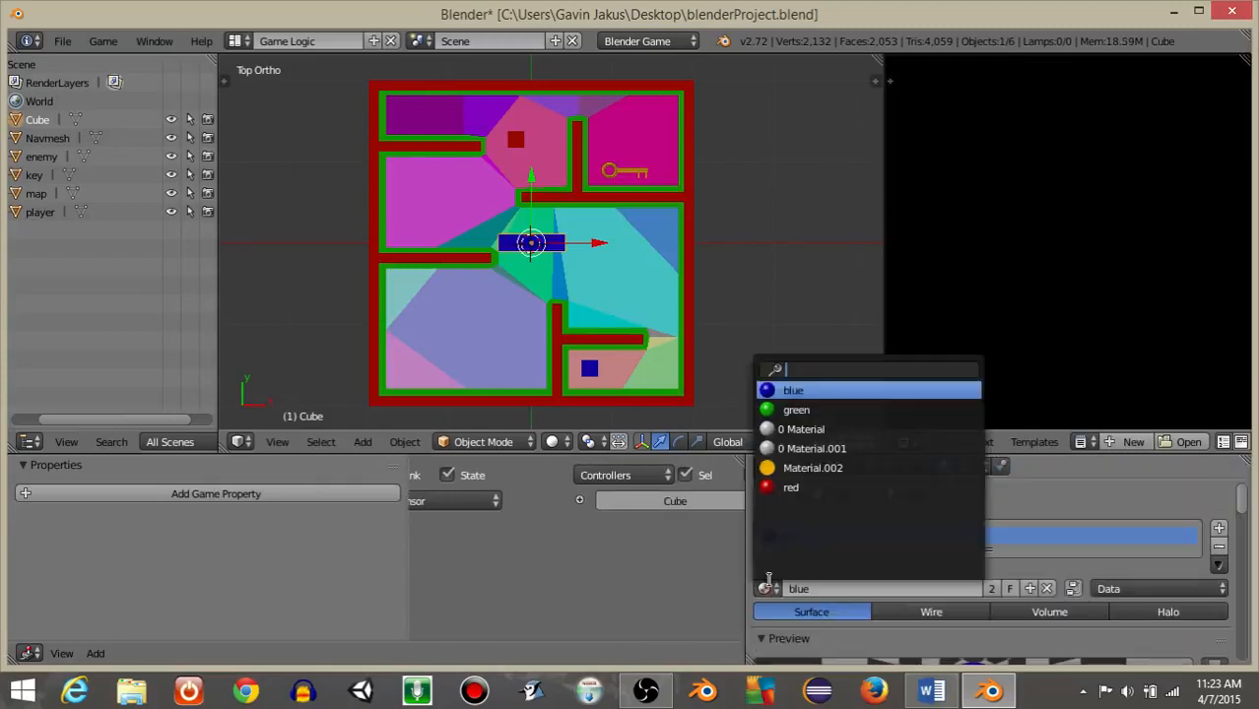
{"action": "left_click", "coordinate": [782, 469]}
{"action": "scroll", "coordinate": [875, 596], "scroll_direction": "down", "scroll_amount": 4}
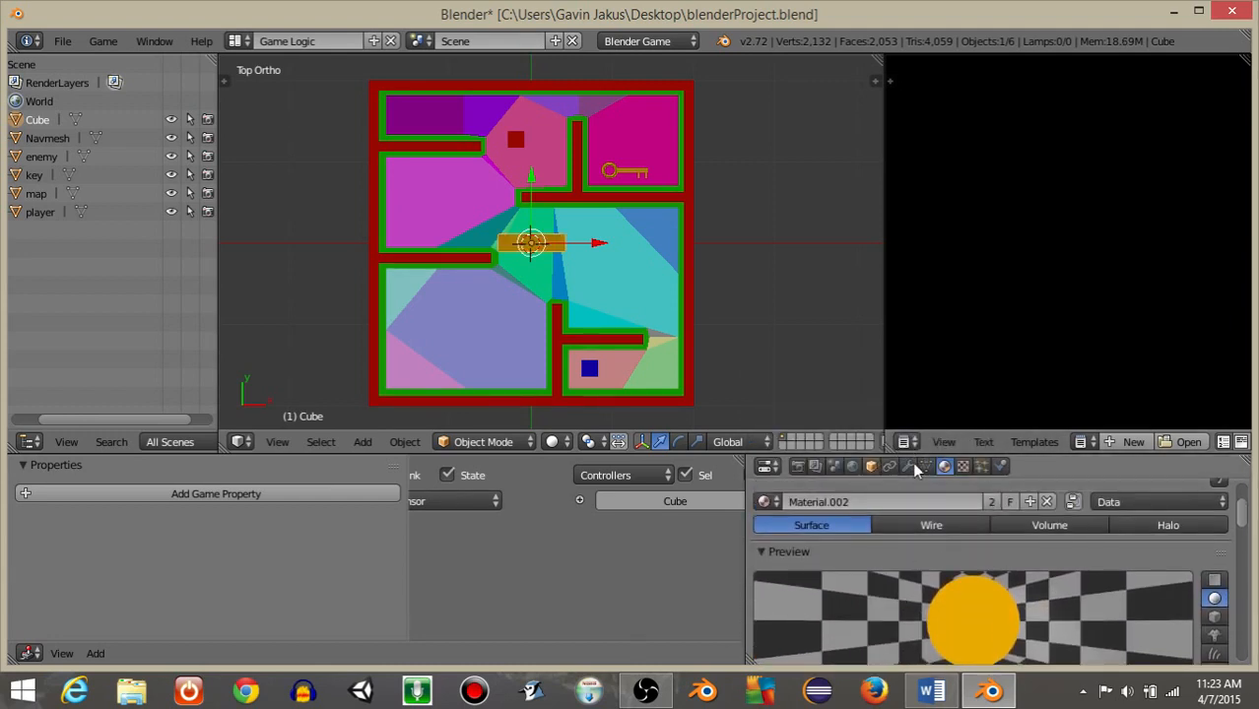
Step: Rename the stretched cube as door
{"action": "left_click", "coordinate": [1000, 467]}
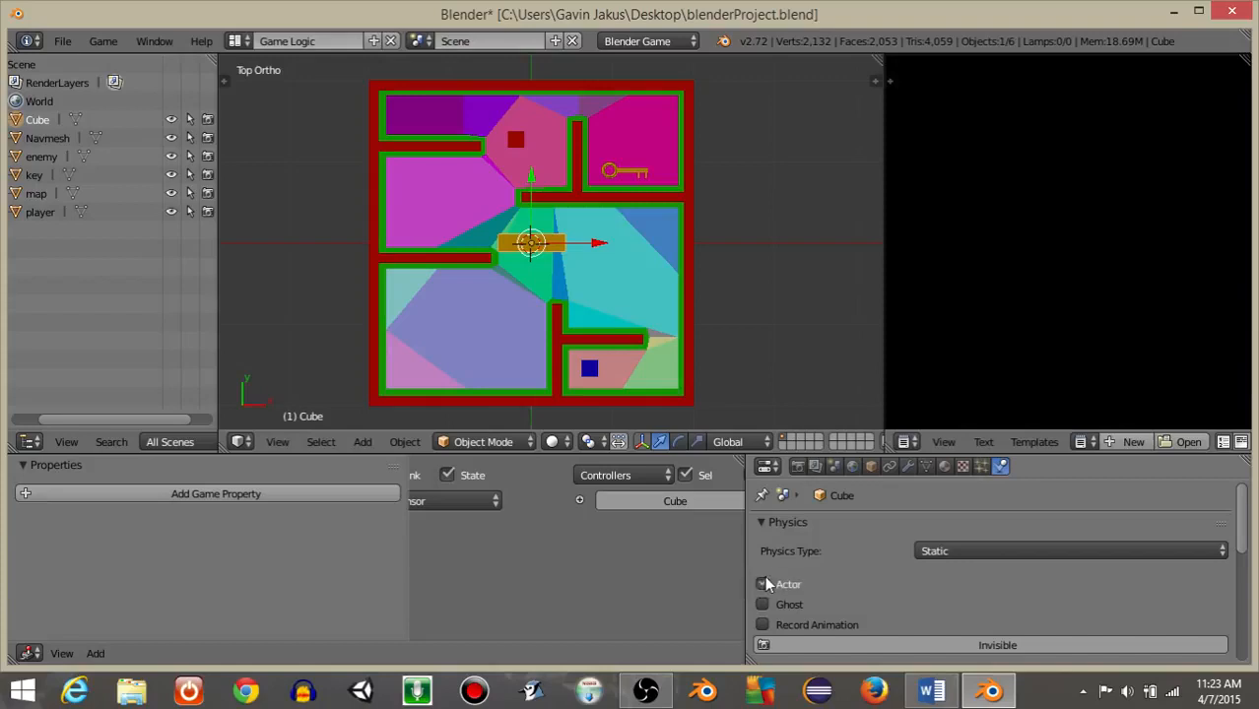
{"action": "left_click", "coordinate": [871, 466]}
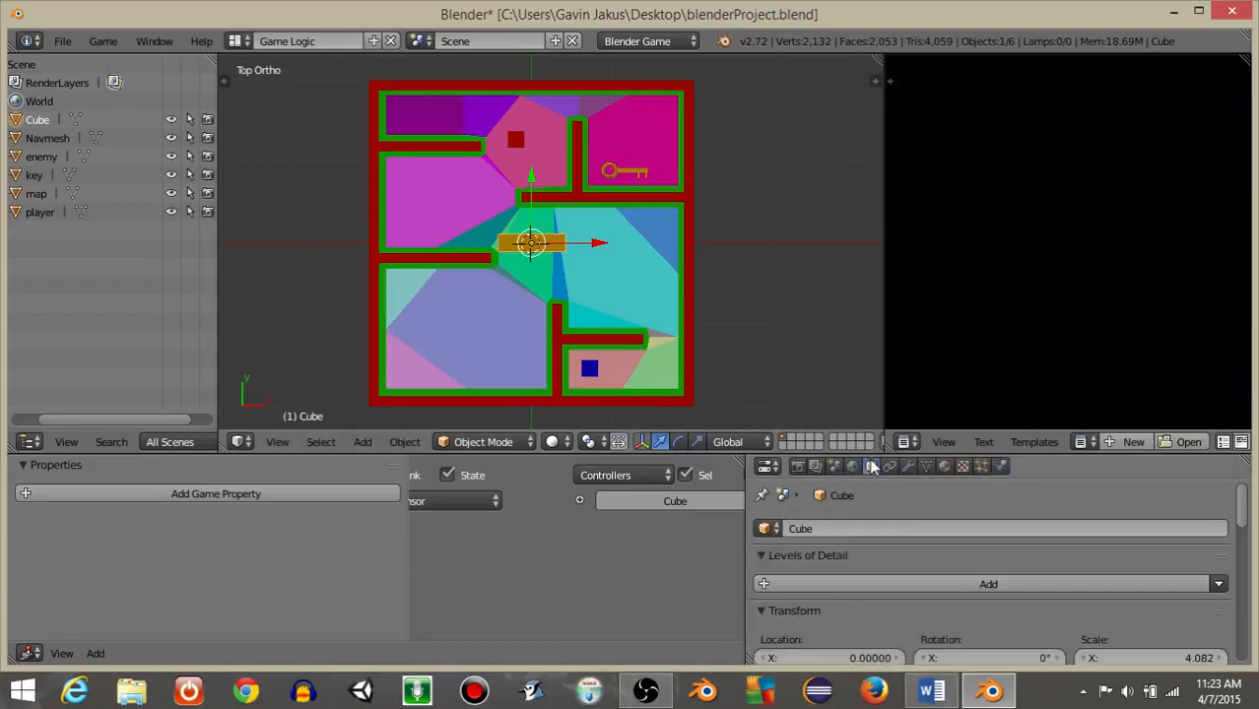
{"action": "left_click", "coordinate": [819, 529]}
{"action": "key", "text": "Return"}
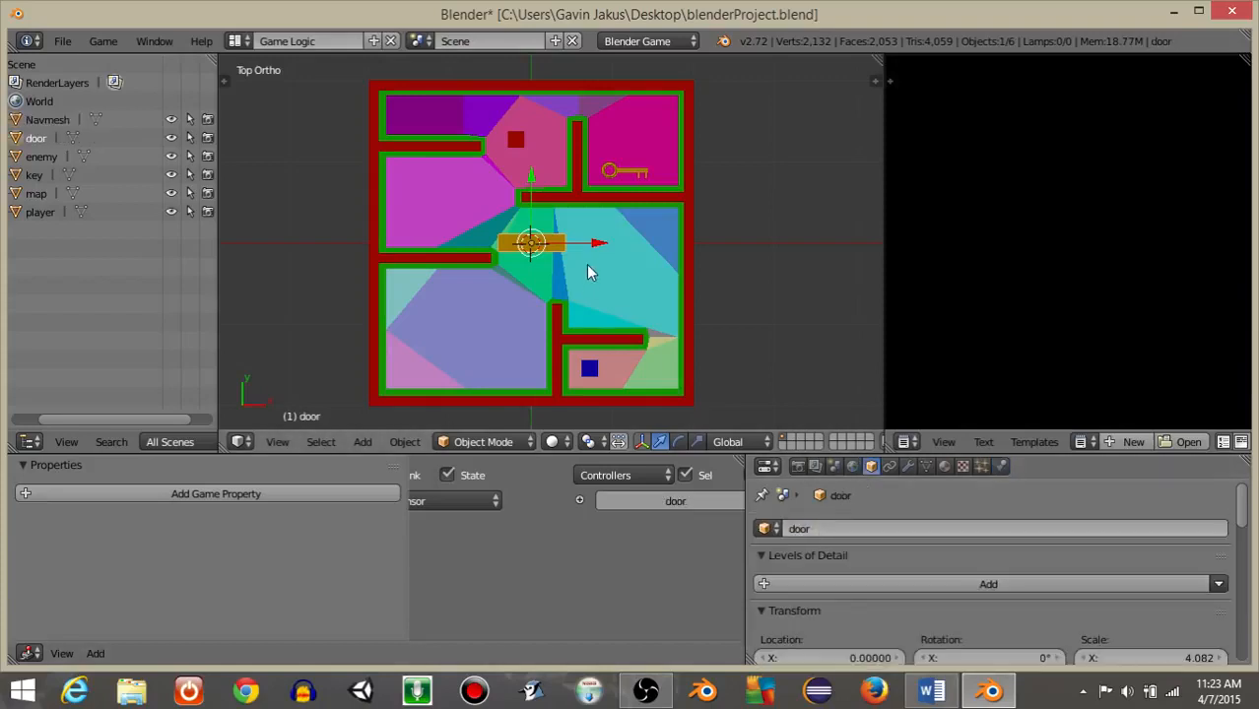
Step: Rotate the door about -30° around Z and move it into the gap between the left-middle wall and the lower vertical wall
{"action": "key", "text": "r"}
{"action": "key", "text": "z"}
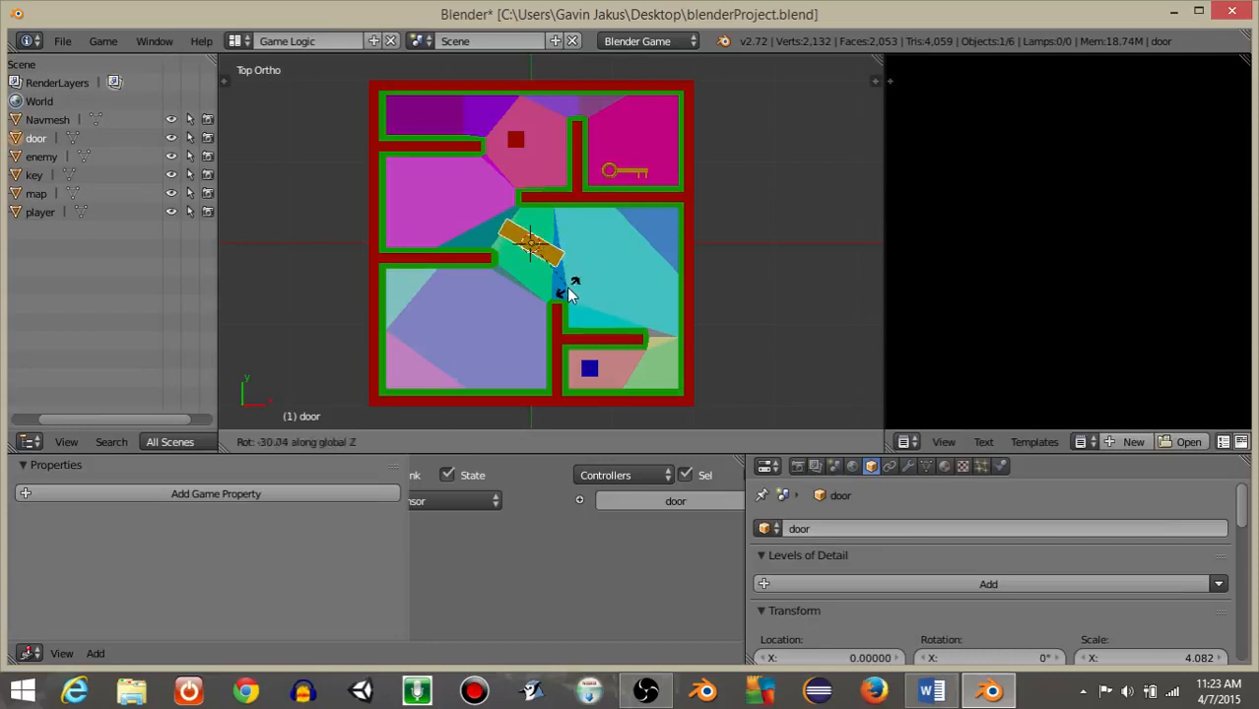
{"action": "left_click", "coordinate": [567, 294]}
{"action": "left_click_drag", "start_coordinate": [530, 175], "coordinate": [535, 209]}
{"action": "left_click_drag", "start_coordinate": [588, 274], "coordinate": [582, 274]}
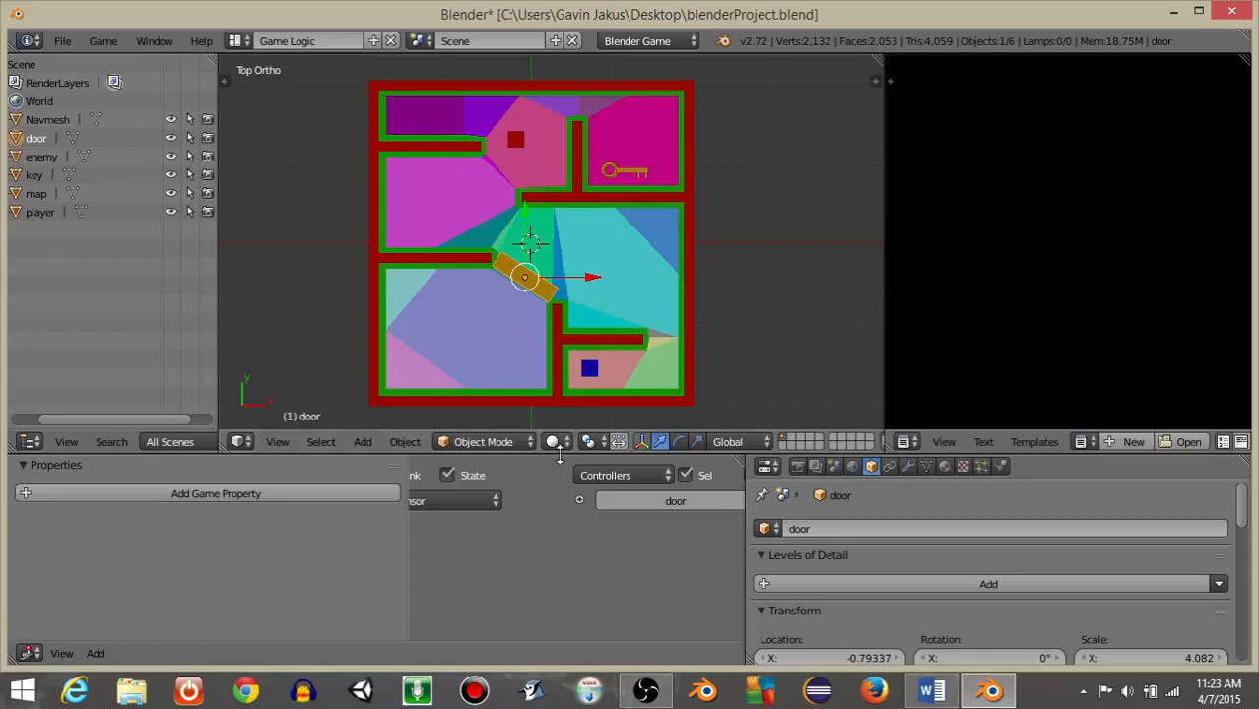
Step: Switch to wireframe shading and select the door and the key together, bringing both objects' actuators into view
{"action": "right_click", "coordinate": [618, 177]}
{"action": "key", "text": "z"}
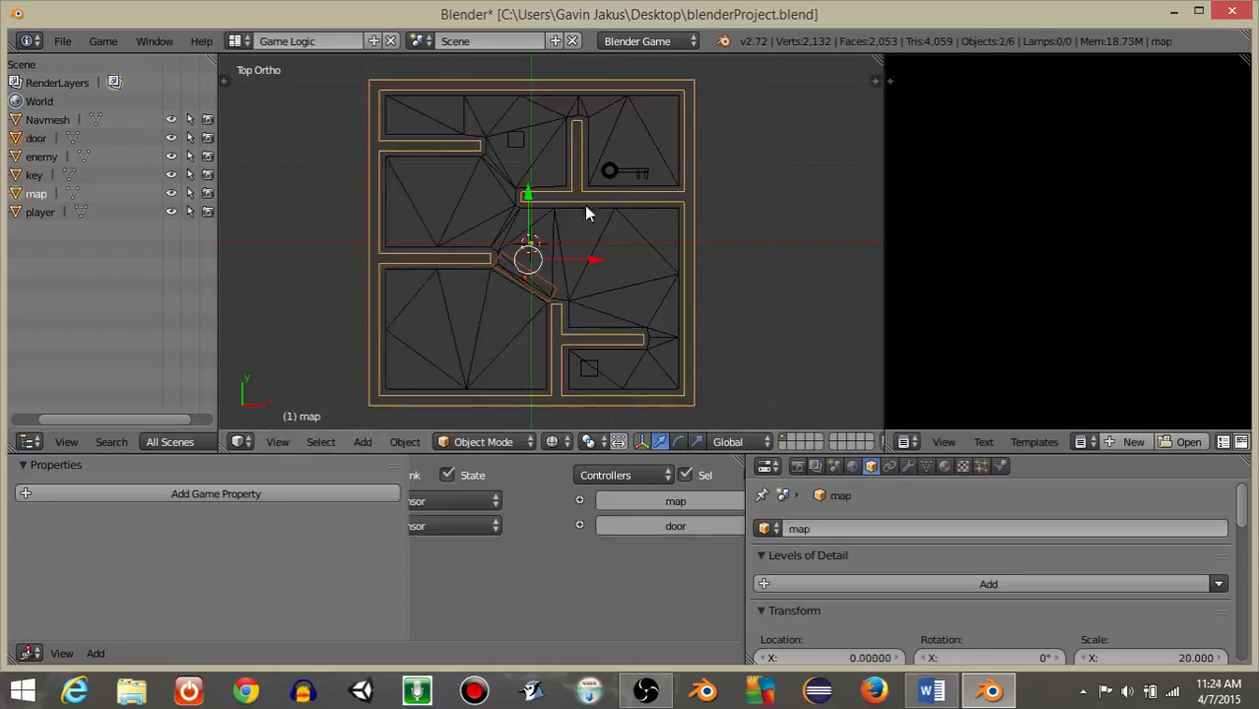
{"action": "right_click", "coordinate": [519, 280]}
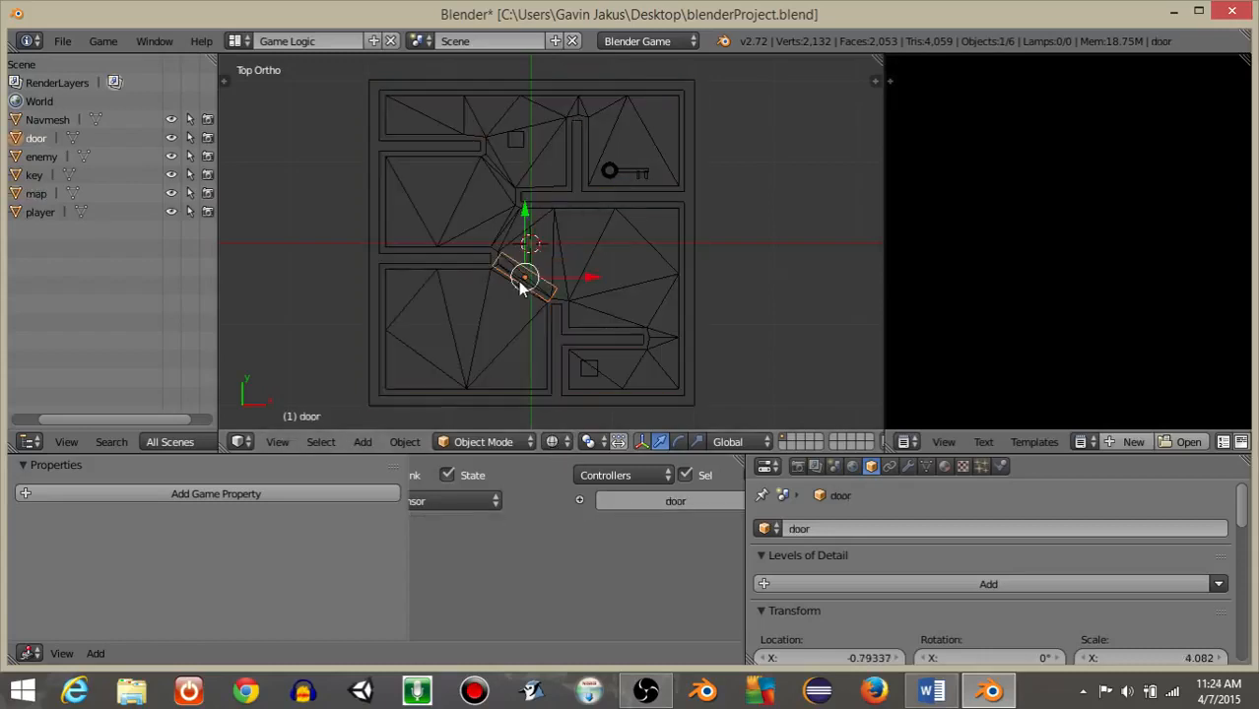
{"action": "right_click", "coordinate": [624, 174], "text": "shift"}
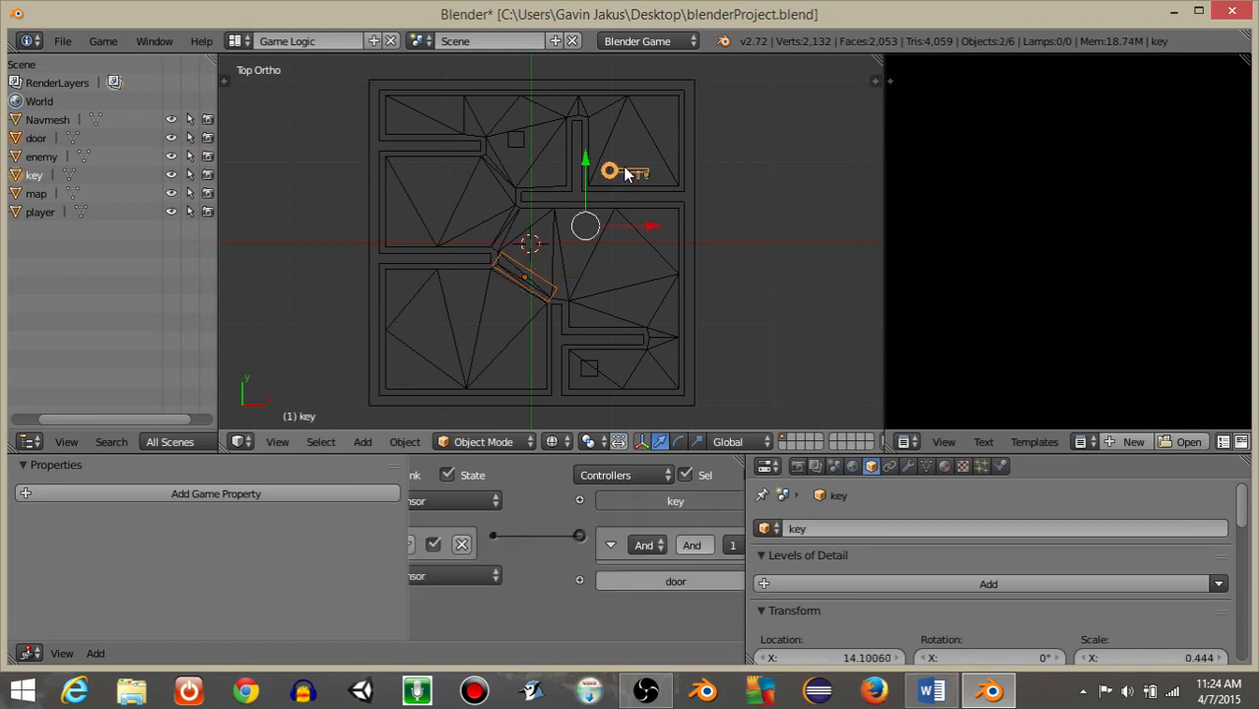
{"action": "scroll", "coordinate": [552, 540], "scroll_direction": "down", "scroll_amount": 3}
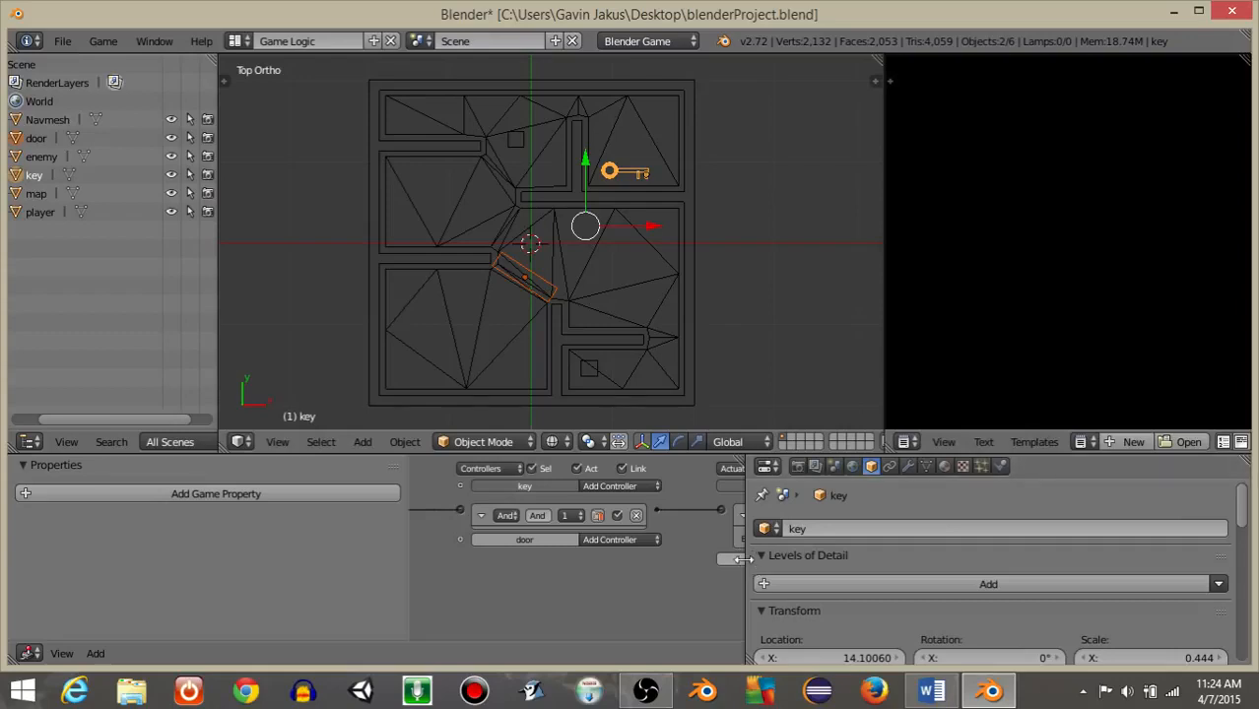
{"action": "left_click_drag", "start_coordinate": [748, 559], "coordinate": [912, 559]}
{"action": "scroll", "coordinate": [650, 543], "scroll_direction": "up", "scroll_amount": 3}
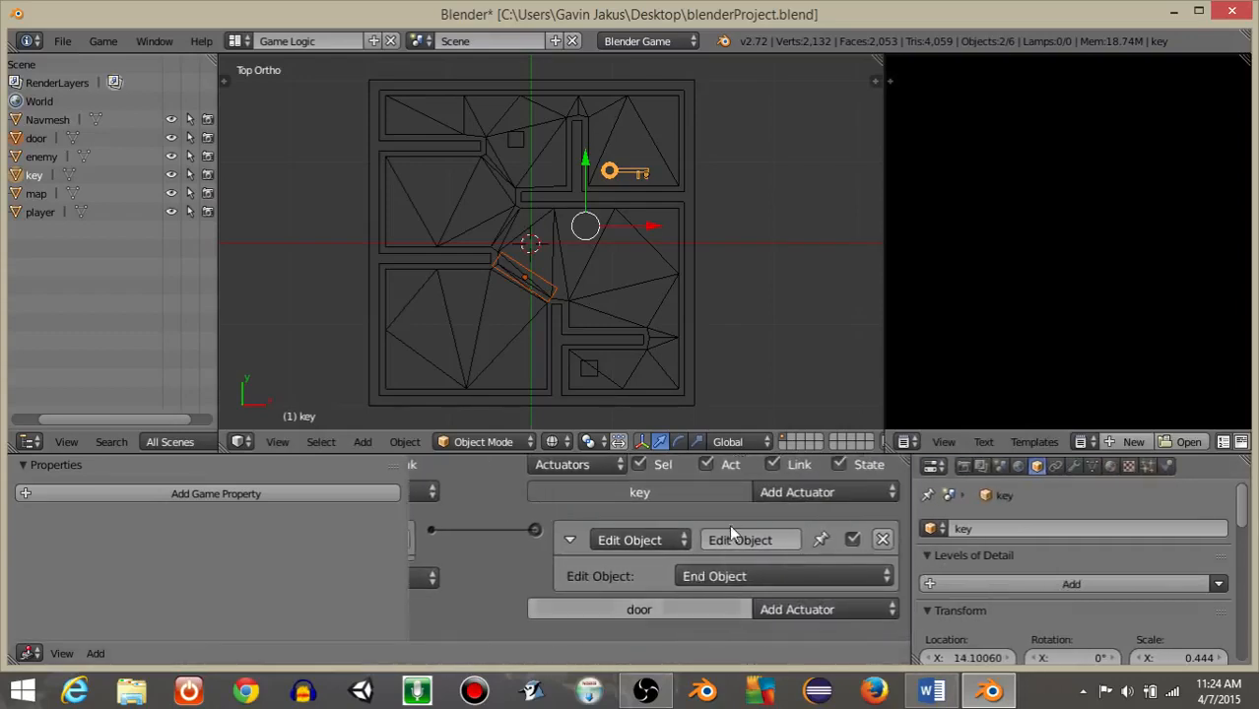
Step: Add an Edit Object actuator set to End Object to the door and link the key's And controller to it
{"action": "left_click", "coordinate": [778, 607]}
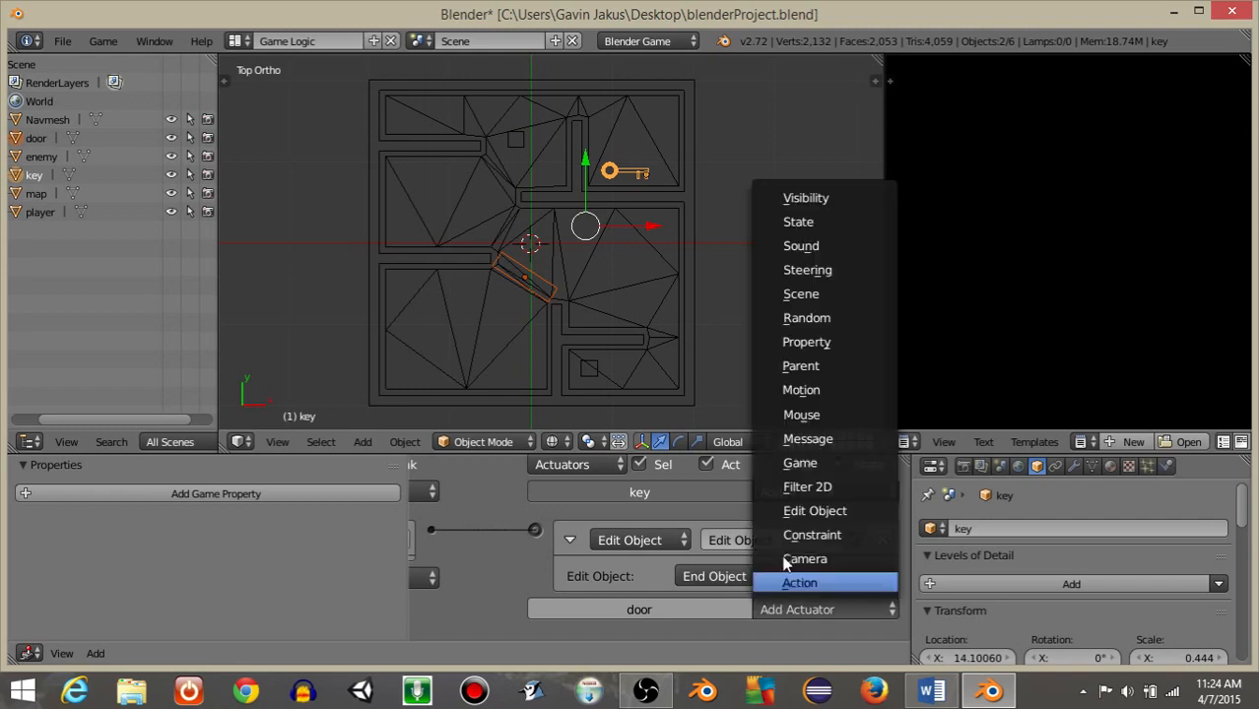
{"action": "left_click", "coordinate": [815, 510]}
{"action": "scroll", "coordinate": [613, 514], "scroll_direction": "down", "scroll_amount": 1}
{"action": "scroll", "coordinate": [612, 509], "scroll_direction": "down", "scroll_amount": 2}
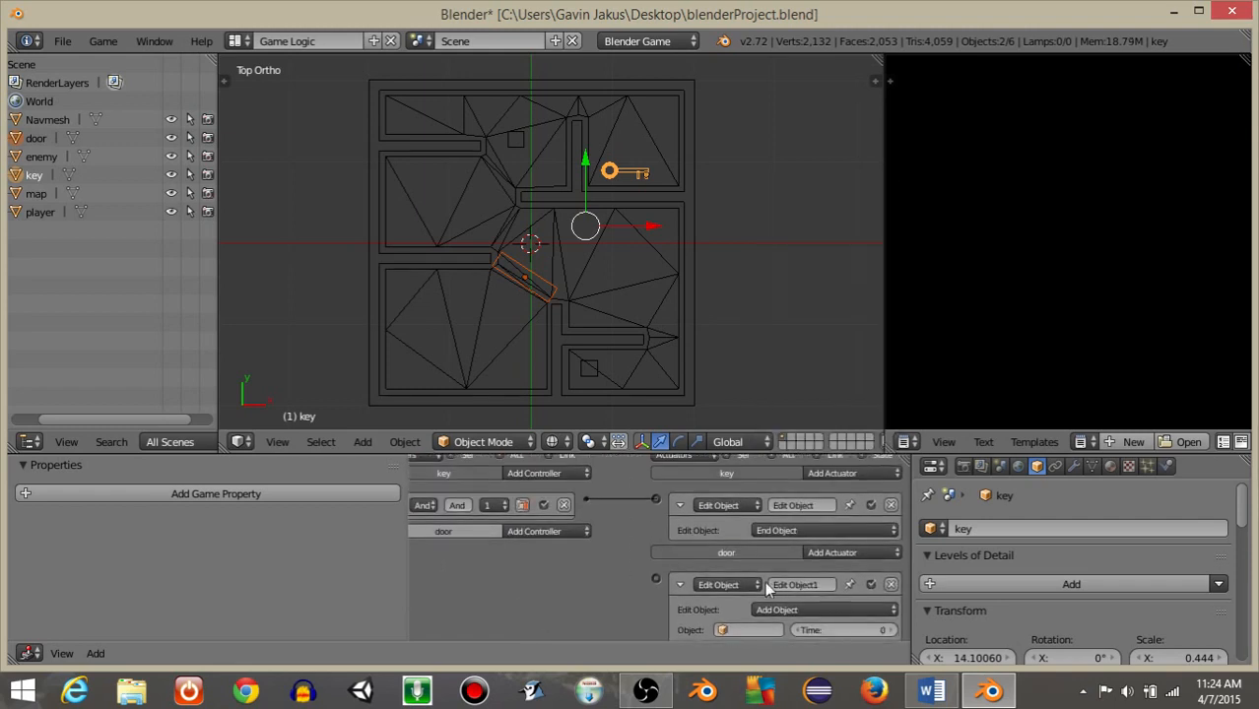
{"action": "left_click", "coordinate": [789, 603]}
{"action": "left_click", "coordinate": [833, 575]}
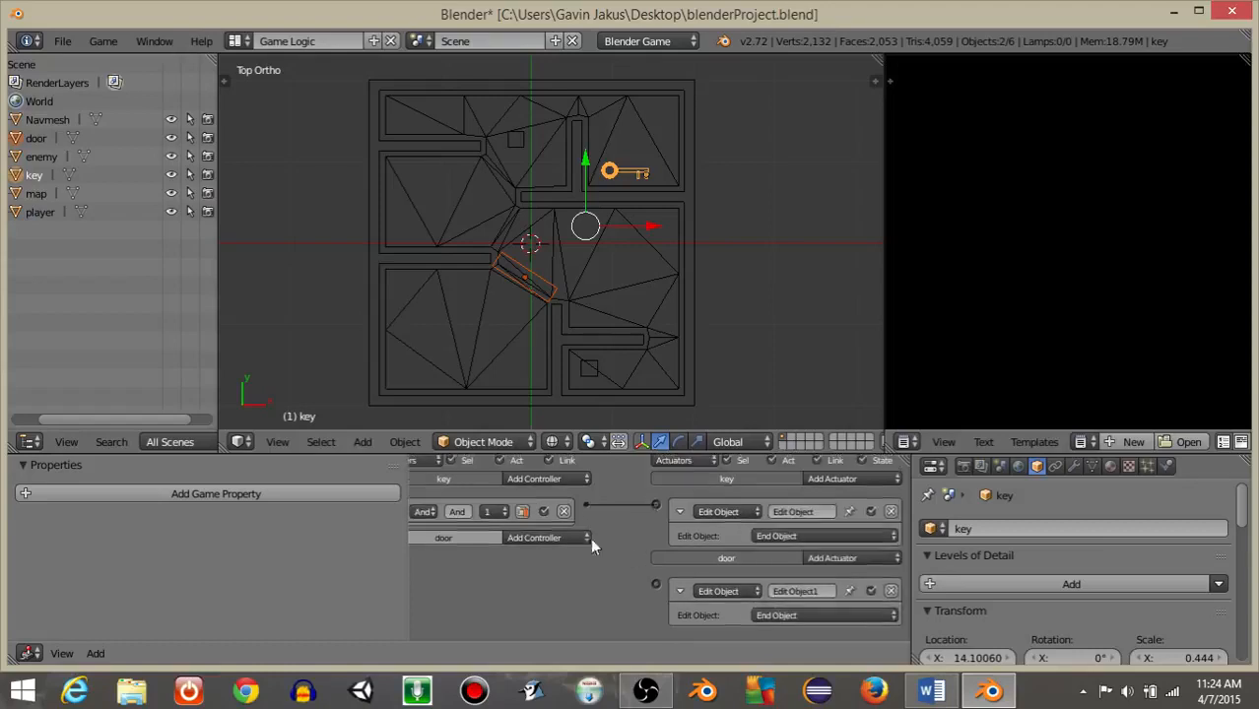
{"action": "left_click_drag", "start_coordinate": [584, 505], "coordinate": [657, 584]}
Step: Set the viewport shading to Texture and save the project file
{"action": "left_click", "coordinate": [554, 442]}
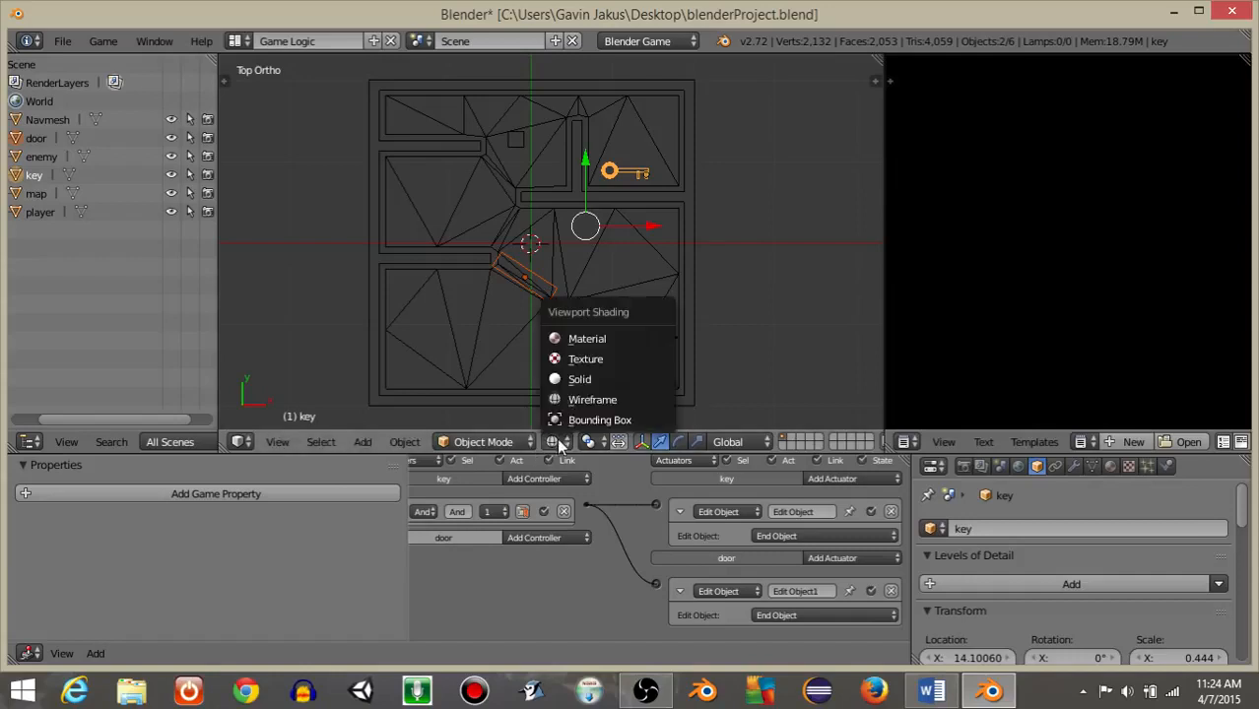
{"action": "left_click", "coordinate": [596, 361]}
{"action": "left_click", "coordinate": [63, 40]}
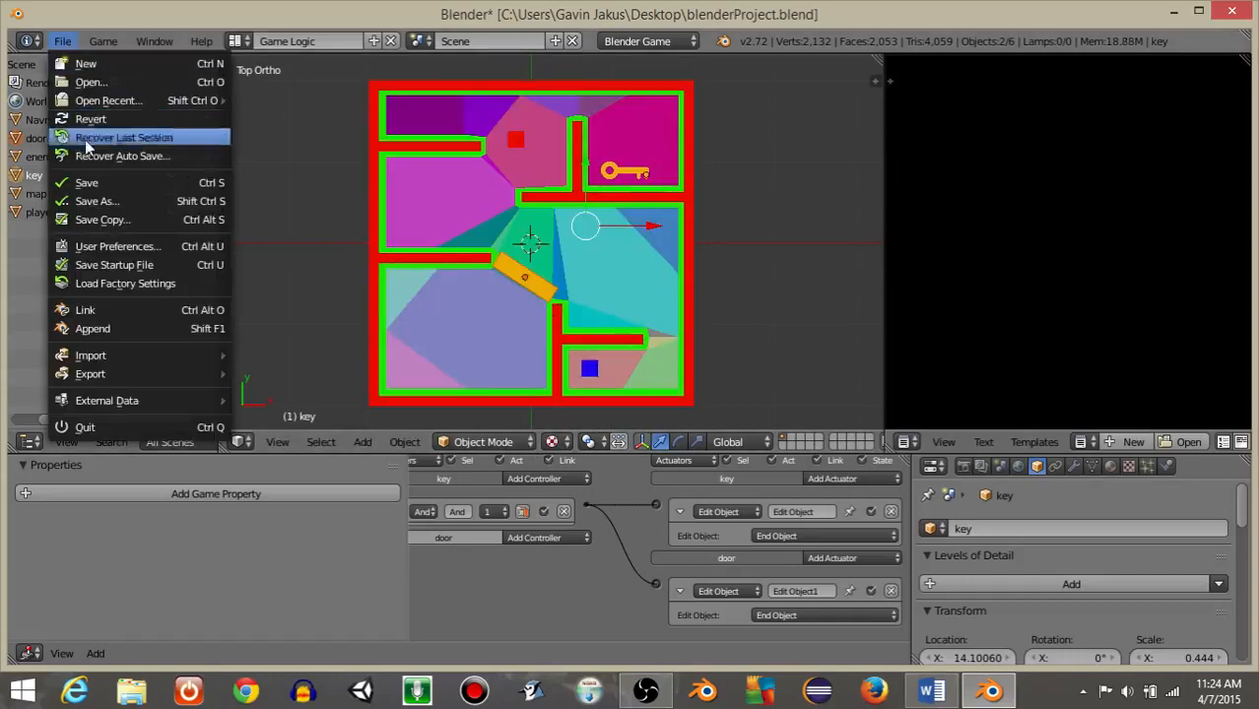
{"action": "left_click", "coordinate": [91, 179]}
Step: Play-test the game from above, steering the player around the enemy toward the wall below the key to check the door
{"action": "key", "text": "p"}
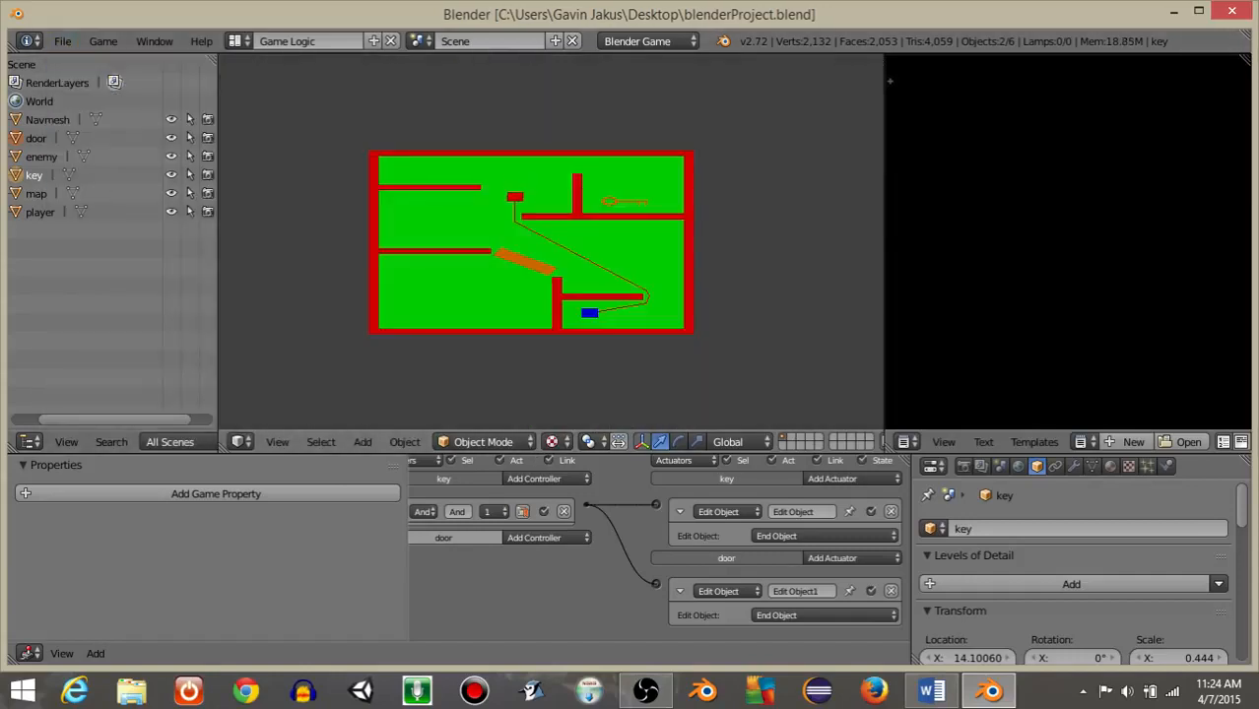
{"action": "key", "text": "Escape"}
{"action": "key", "text": "p"}
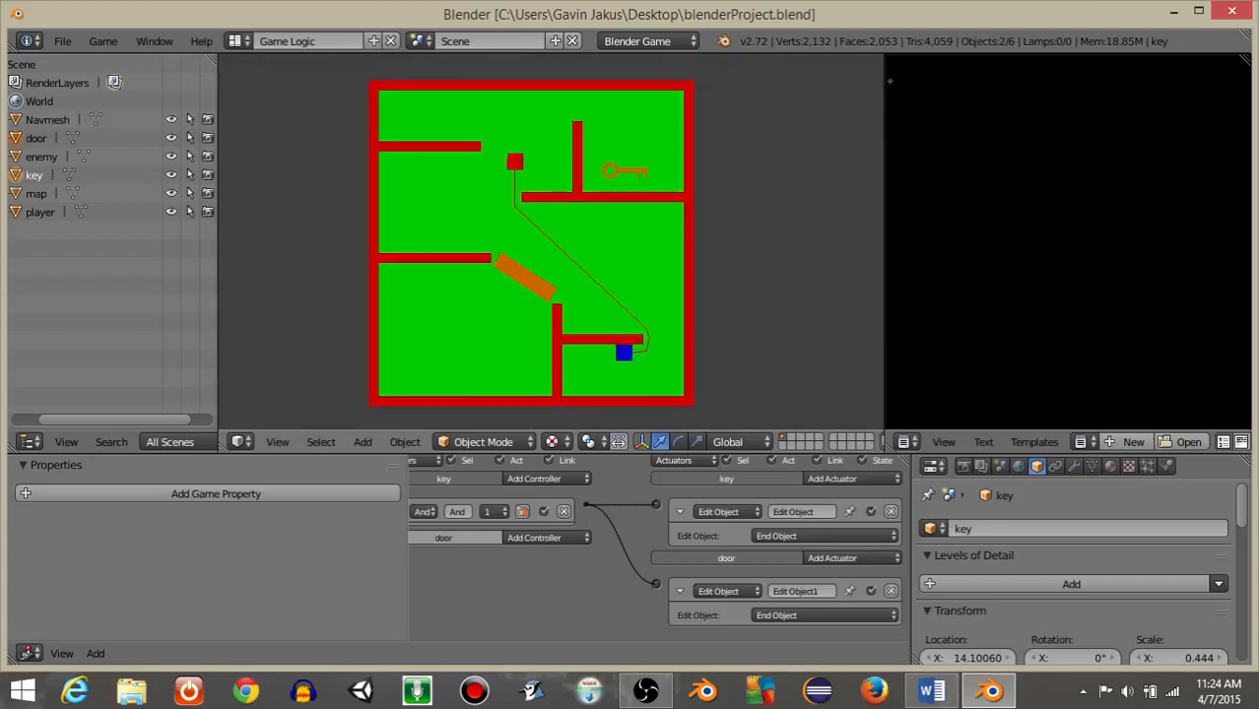
{"action": "key", "text": "Left"}
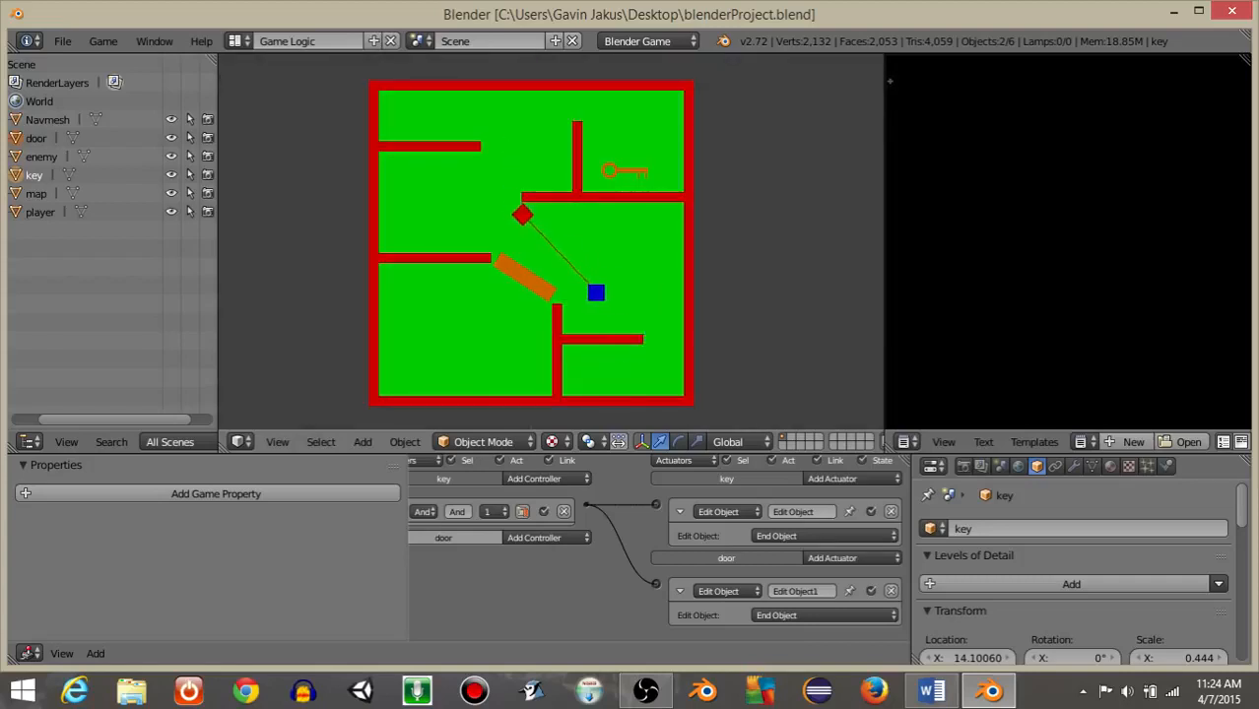
{"action": "key", "text": "Right"}
{"action": "key", "text": "Down"}
{"action": "key", "text": "Right"}
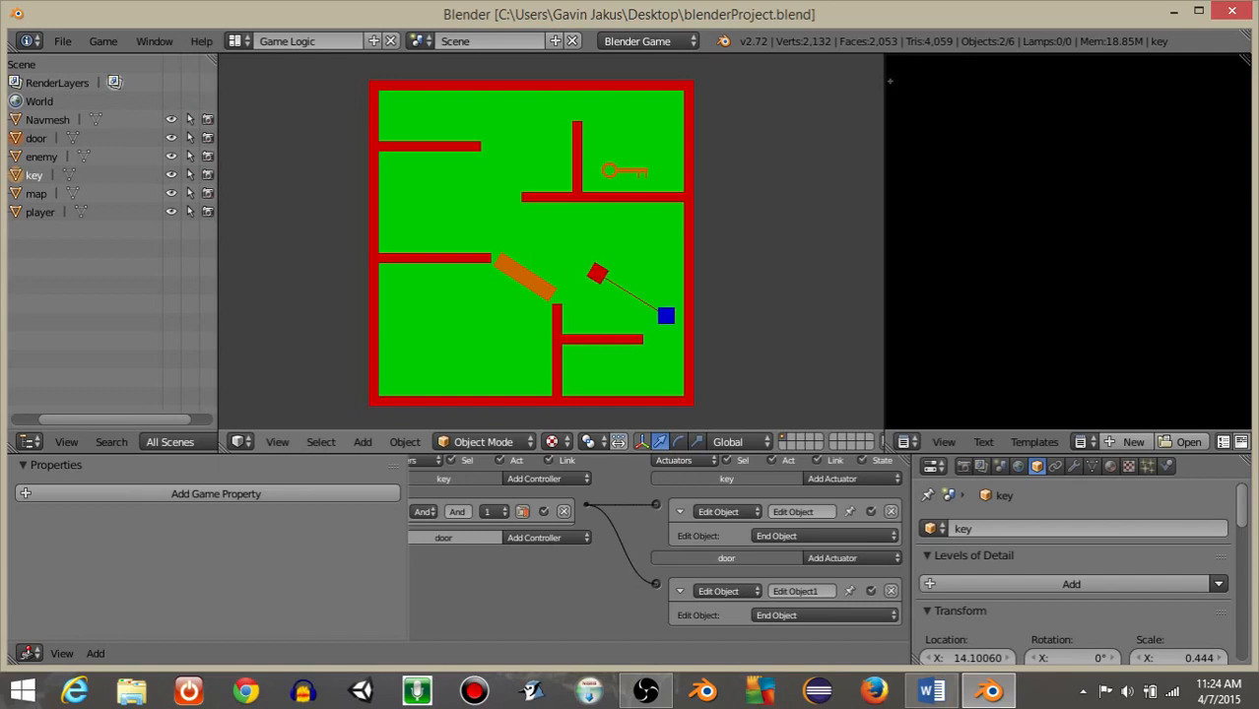
{"action": "key", "text": "Up"}
{"action": "key", "text": "Left"}
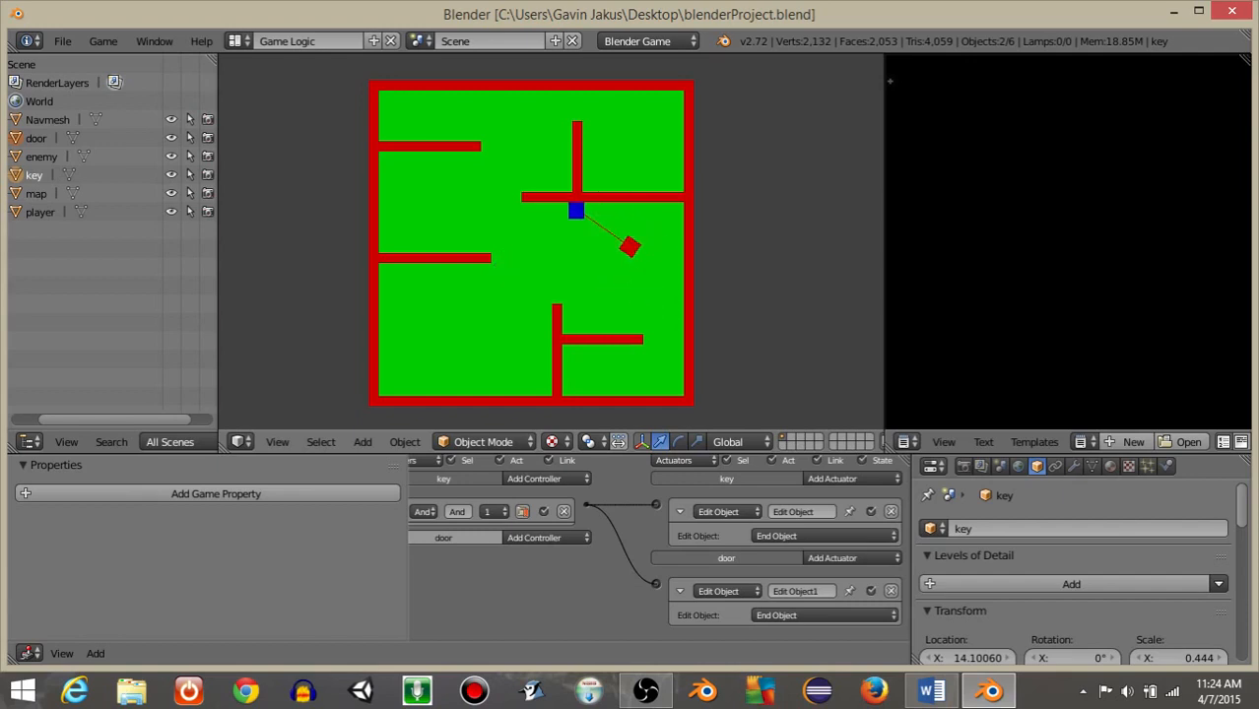
{"action": "key", "text": "Down"}
{"action": "key", "text": "Left"}
{"action": "key", "text": "Up"}
{"action": "key", "text": "Escape"}
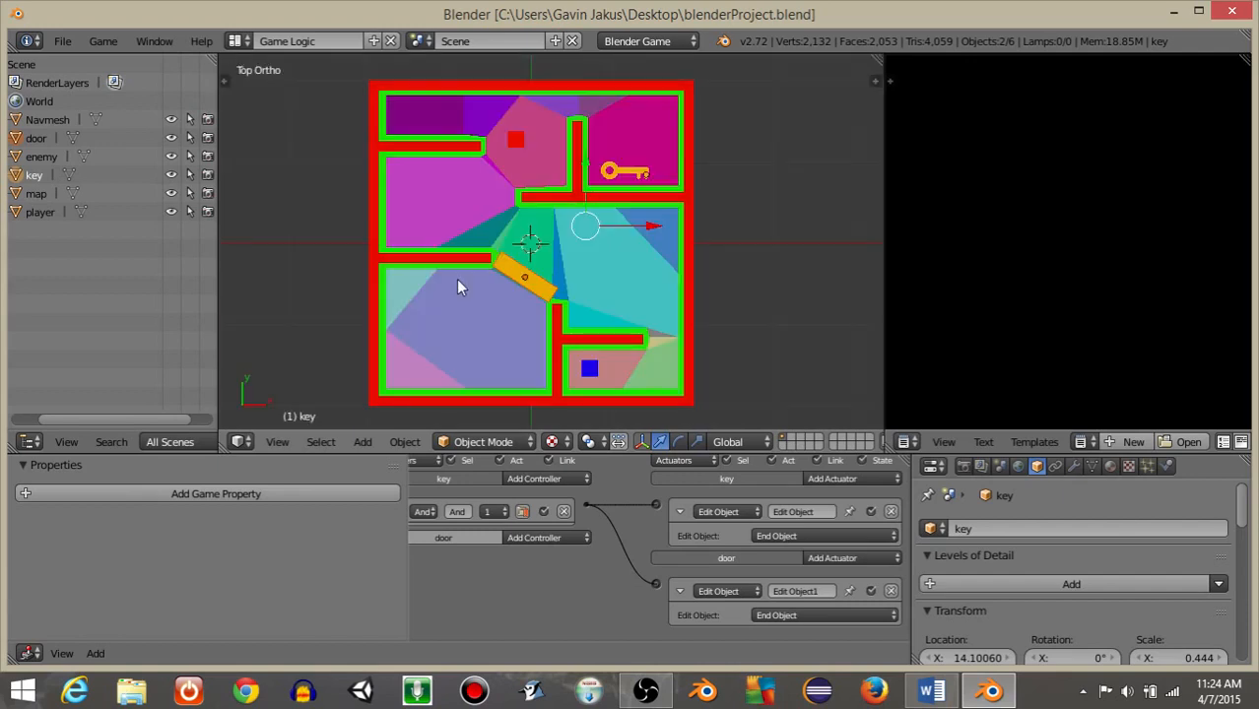
Step: Move only the key along Y to the upper wall of its room, using wireframe shading, and restore Texture shading
{"action": "key", "text": "z"}
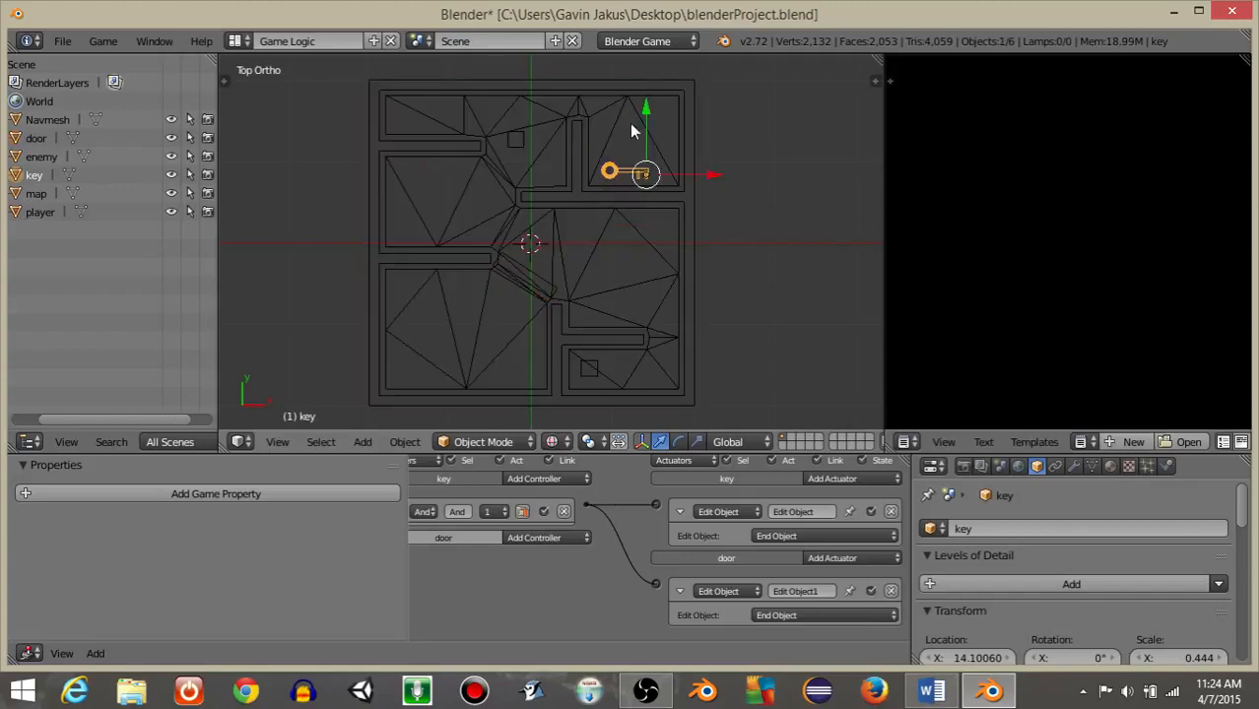
{"action": "left_click_drag", "start_coordinate": [651, 103], "coordinate": [656, 406]}
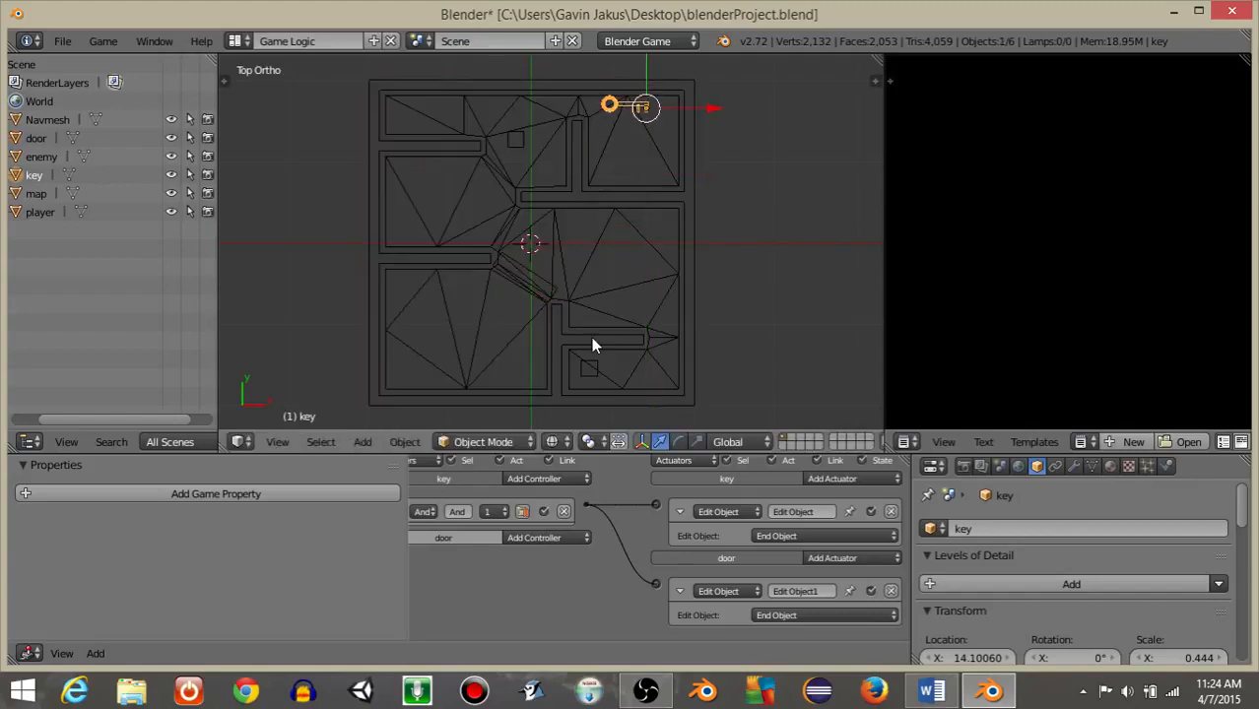
{"action": "left_click", "coordinate": [553, 442]}
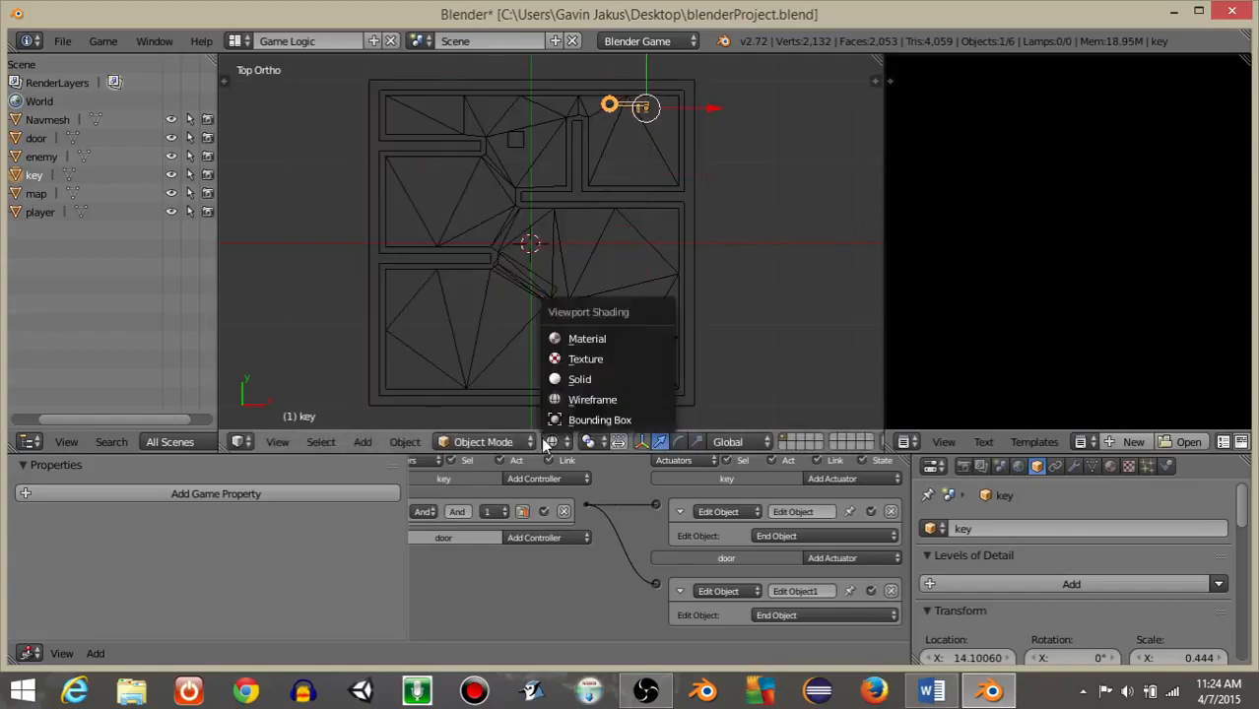
{"action": "left_click", "coordinate": [574, 360]}
Step: Play-test the game from above, luring the enemy away and steering the player up to collect the key
{"action": "key", "text": "p"}
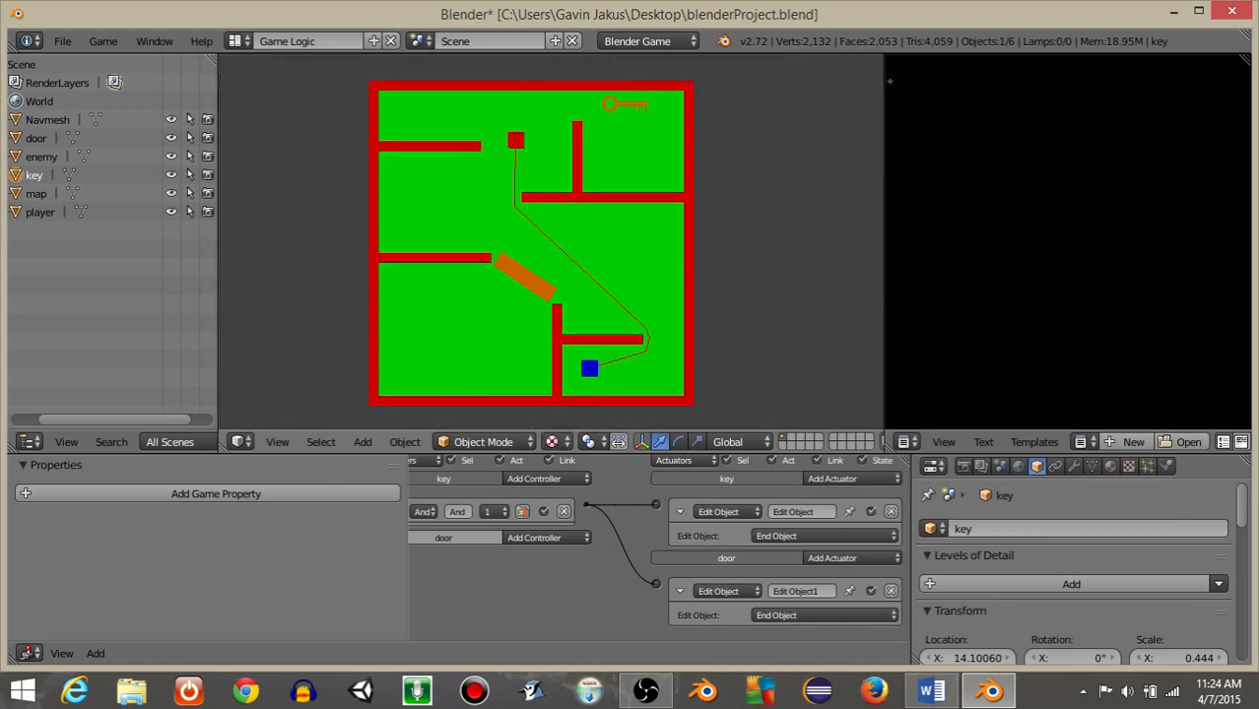
{"action": "key", "text": "Down"}
{"action": "key", "text": "Right"}
{"action": "key", "text": "Up"}
{"action": "key", "text": "Left"}
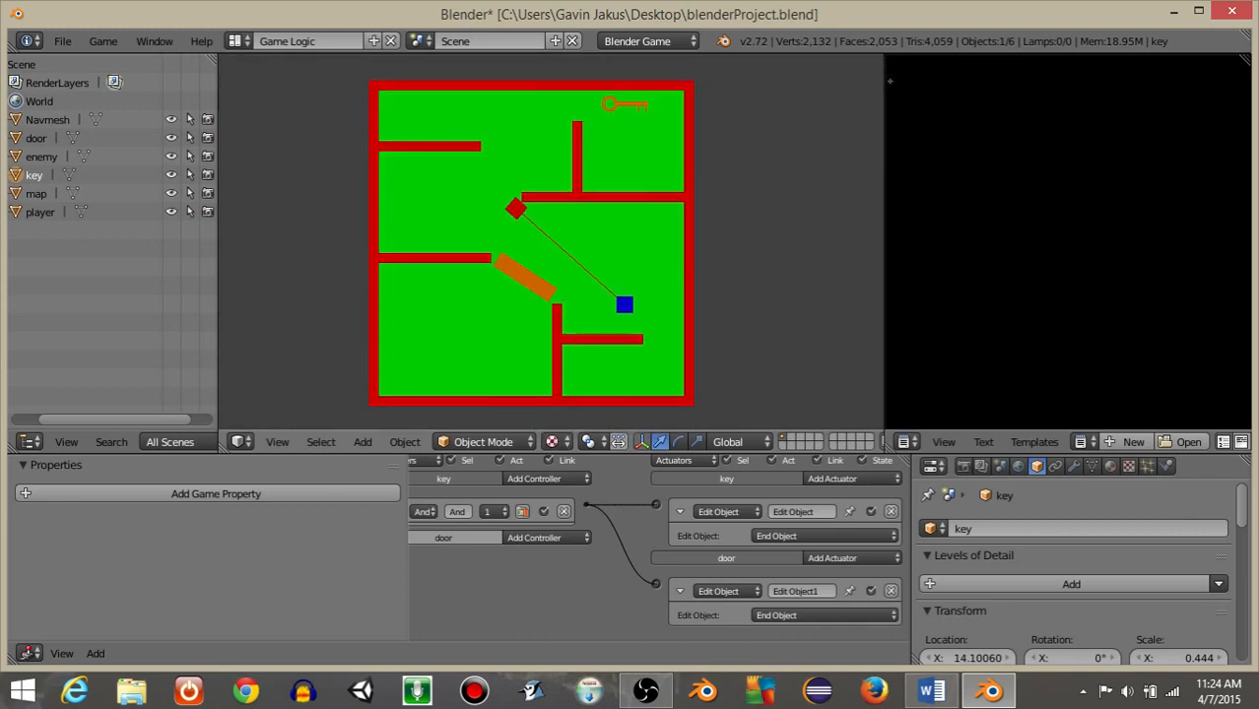
{"action": "key", "text": "Down"}
{"action": "key", "text": "Right"}
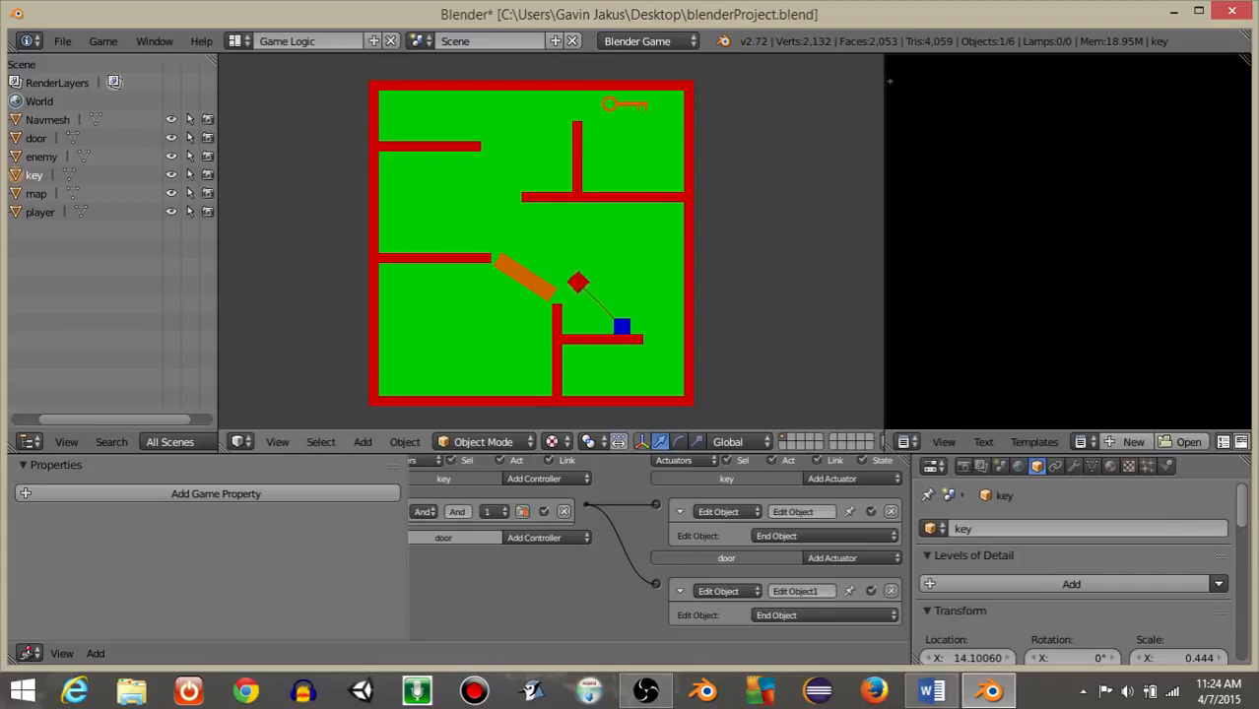
{"action": "key", "text": "Up"}
{"action": "key", "text": "Left"}
{"action": "key", "text": "Left"}
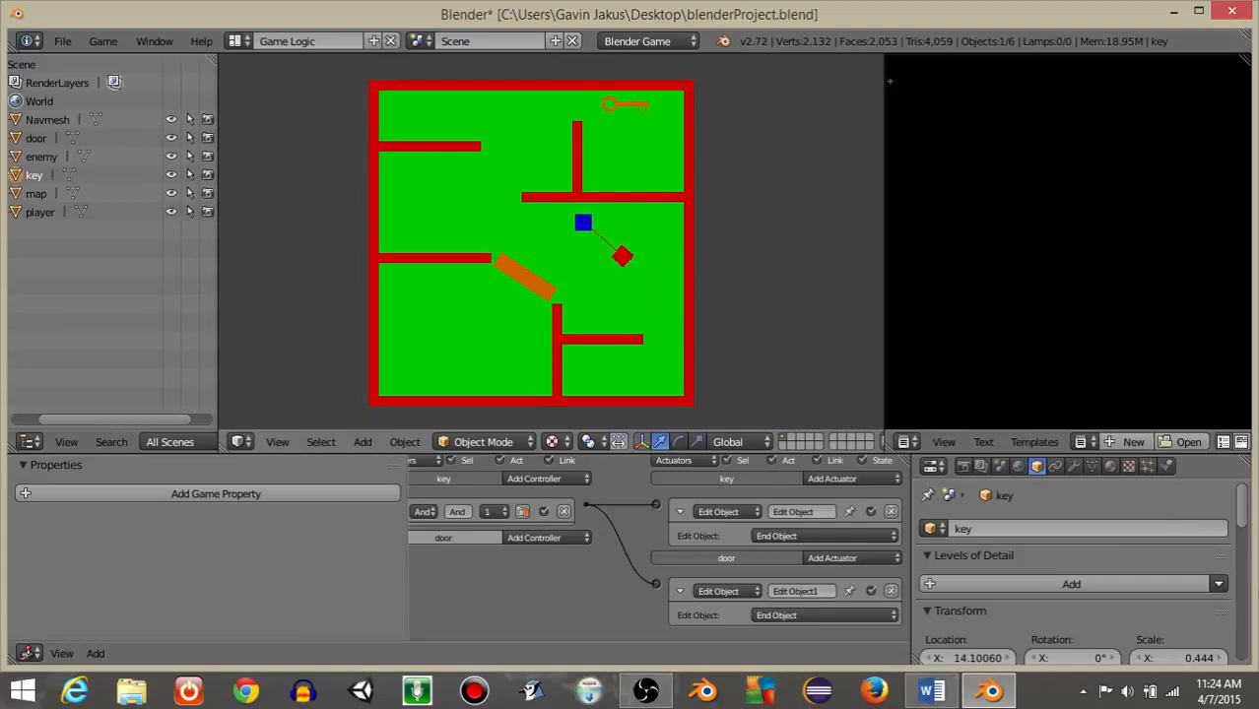
{"action": "key", "text": "Up"}
{"action": "key", "text": "Right"}
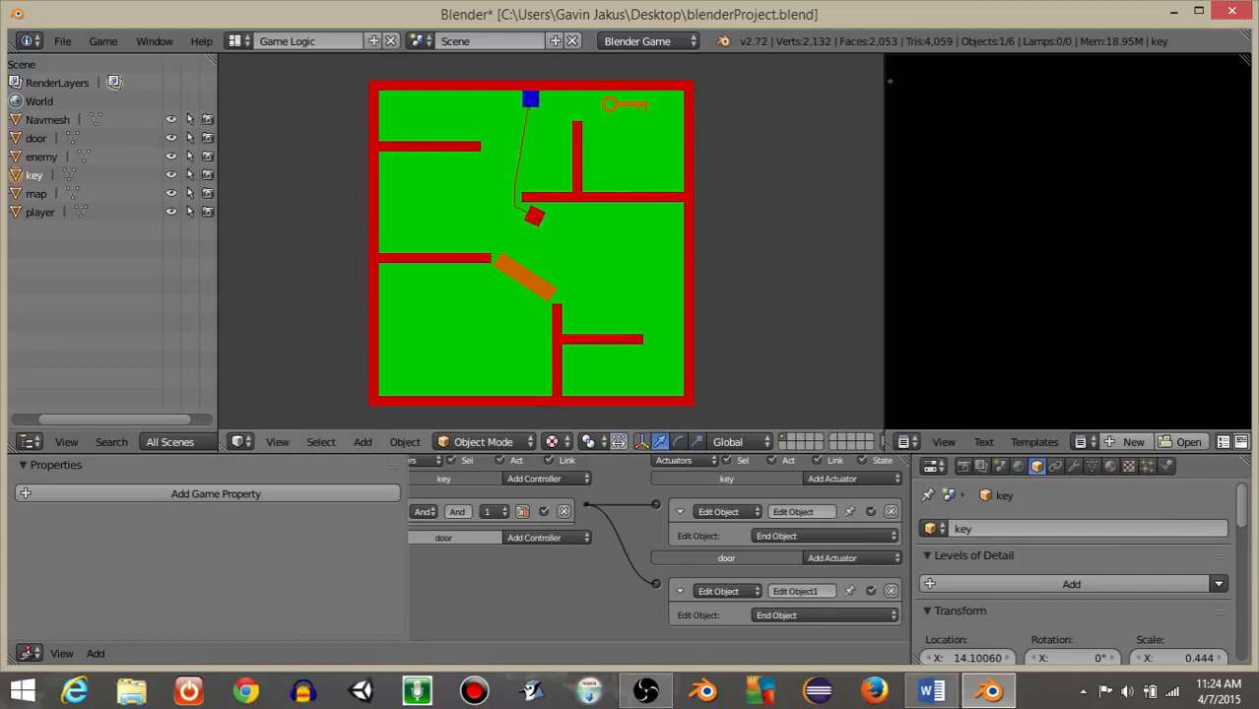
{"action": "key", "text": "Left"}
{"action": "key", "text": "Left"}
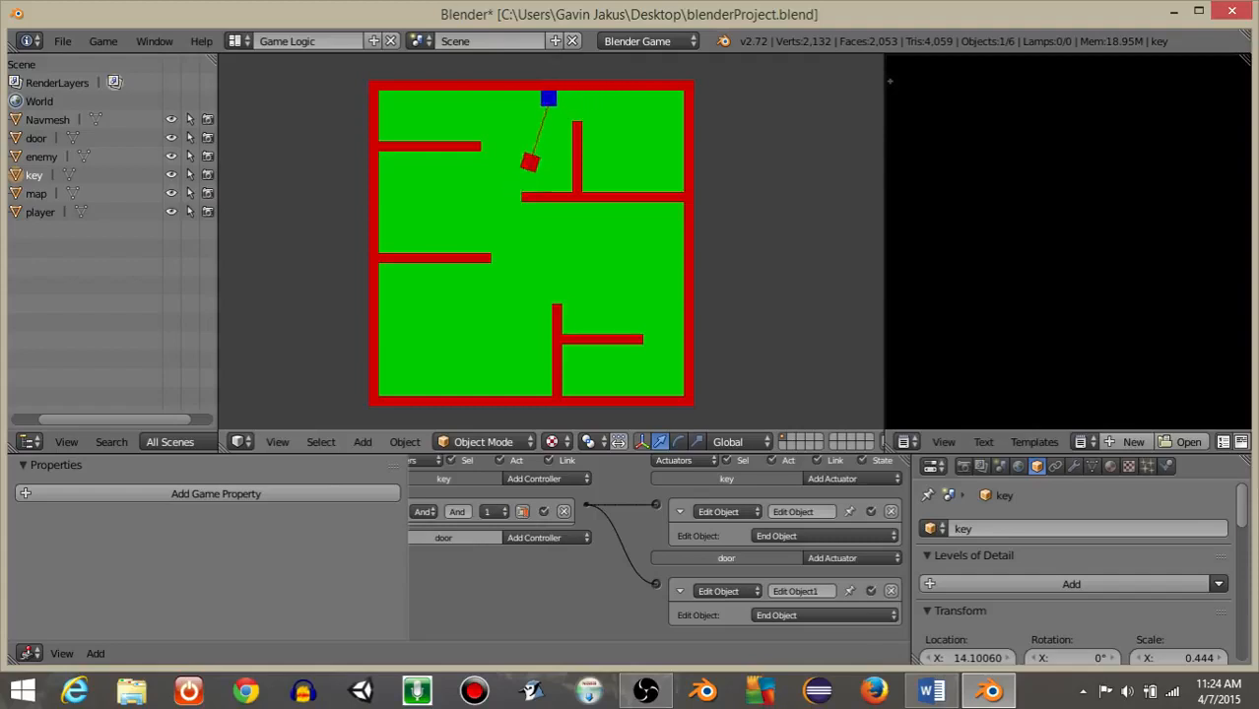
Step: Steer the player around the enemy in the key's room, through the opened doorway into the lower-left room, and end the play-test
{"action": "key", "text": "Right"}
{"action": "key", "text": "Down"}
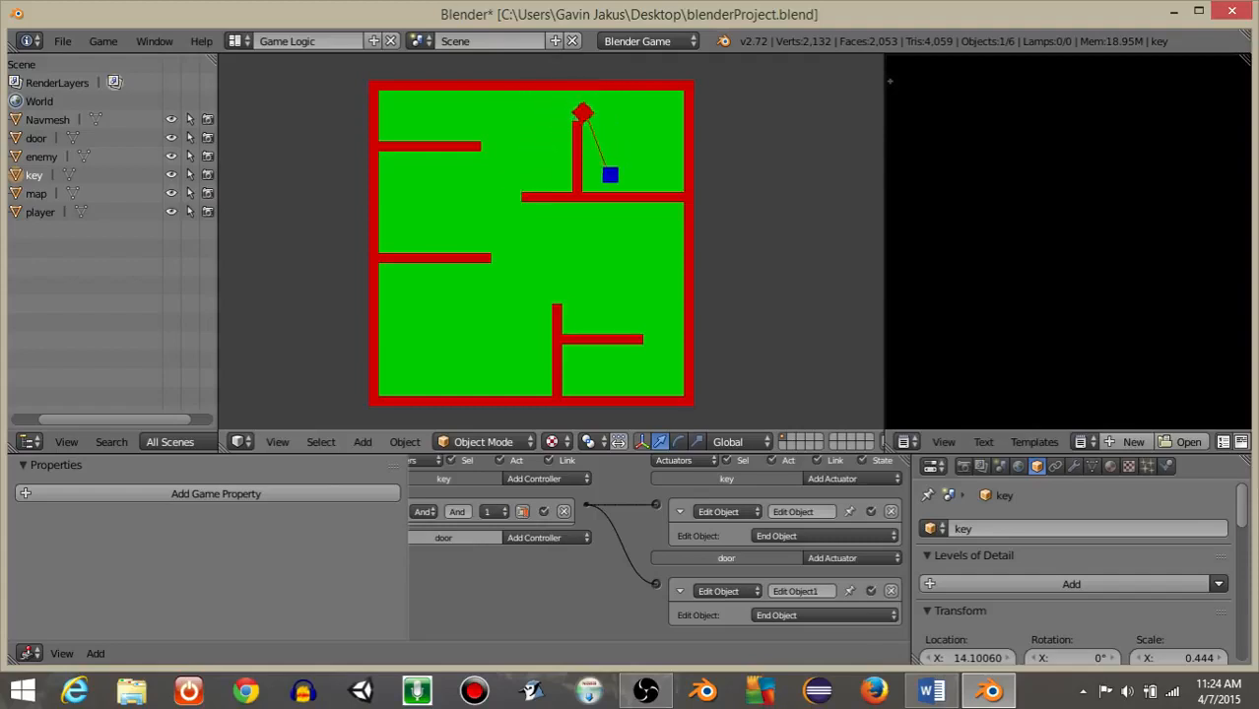
{"action": "key", "text": "Right"}
{"action": "key", "text": "Up"}
{"action": "key", "text": "Left"}
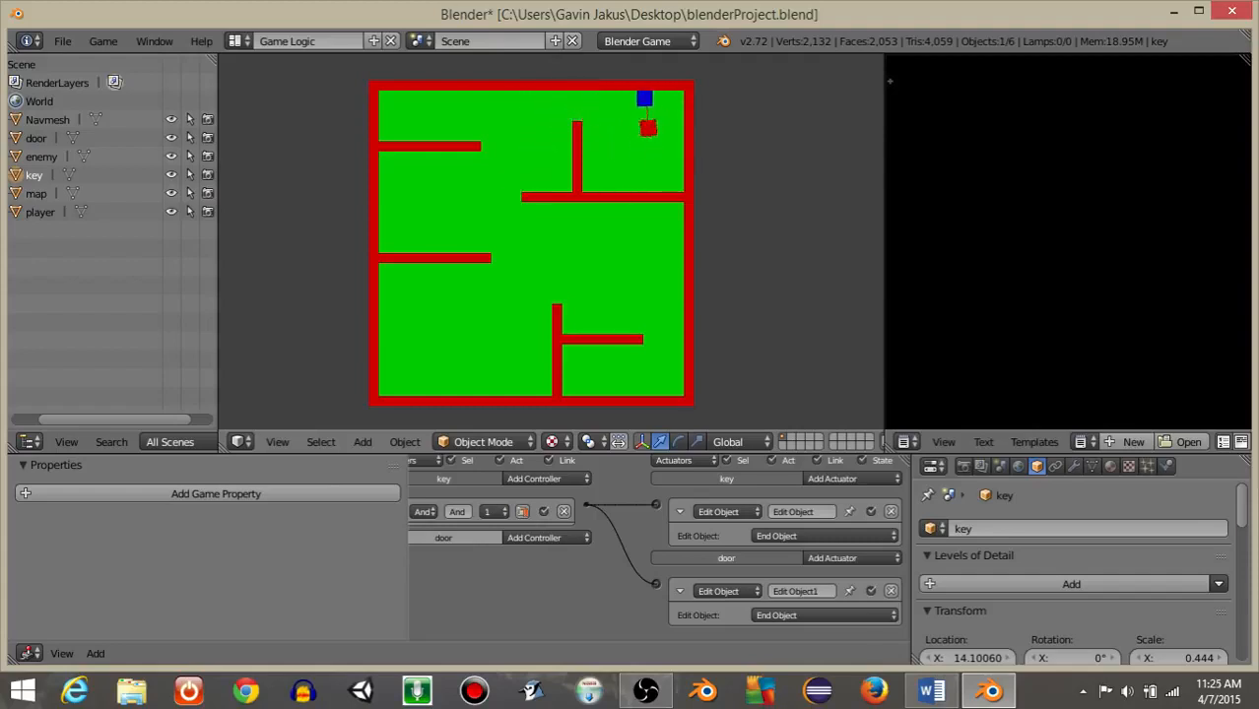
{"action": "key", "text": "Down"}
{"action": "key", "text": "Right"}
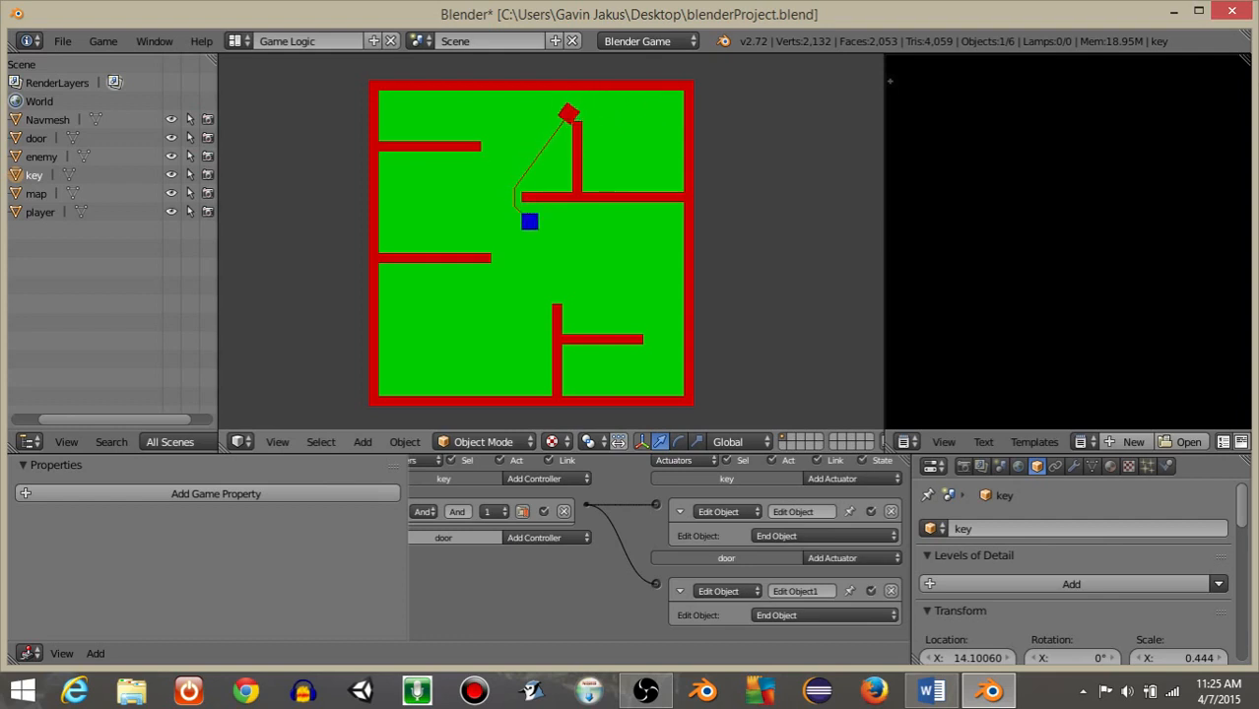
{"action": "key", "text": "Left"}
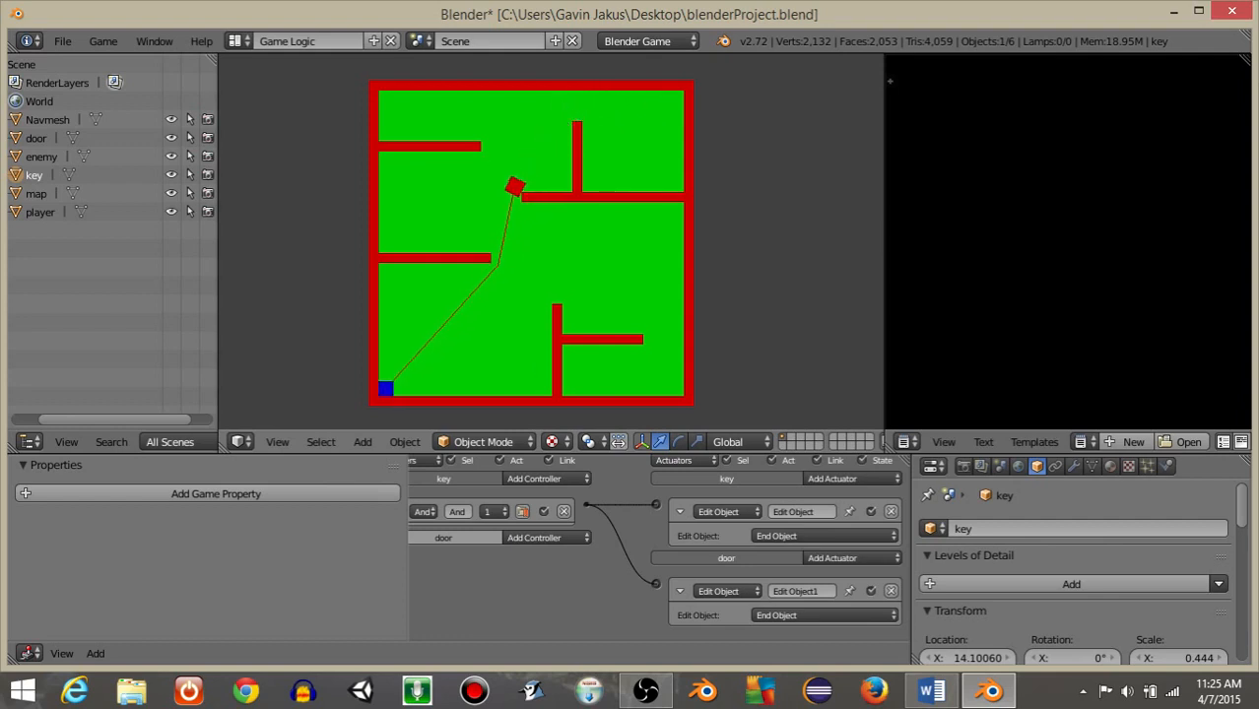
{"action": "key", "text": "Right"}
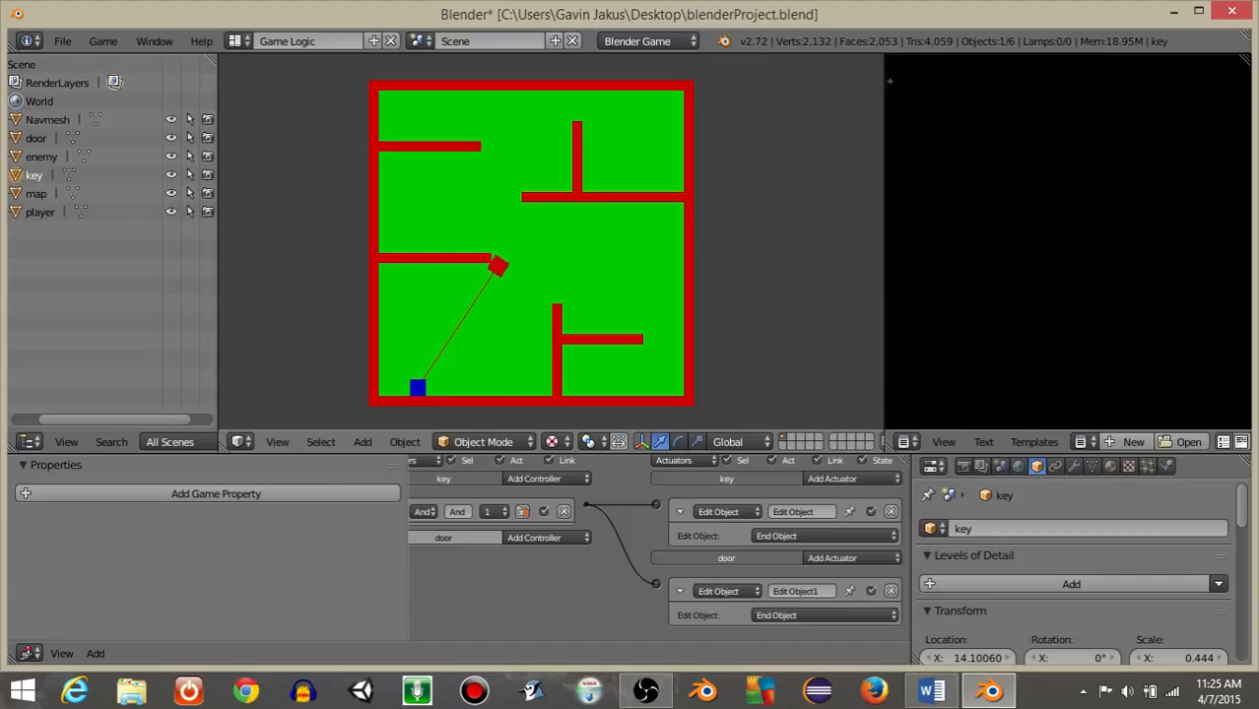
{"action": "key", "text": "Escape"}
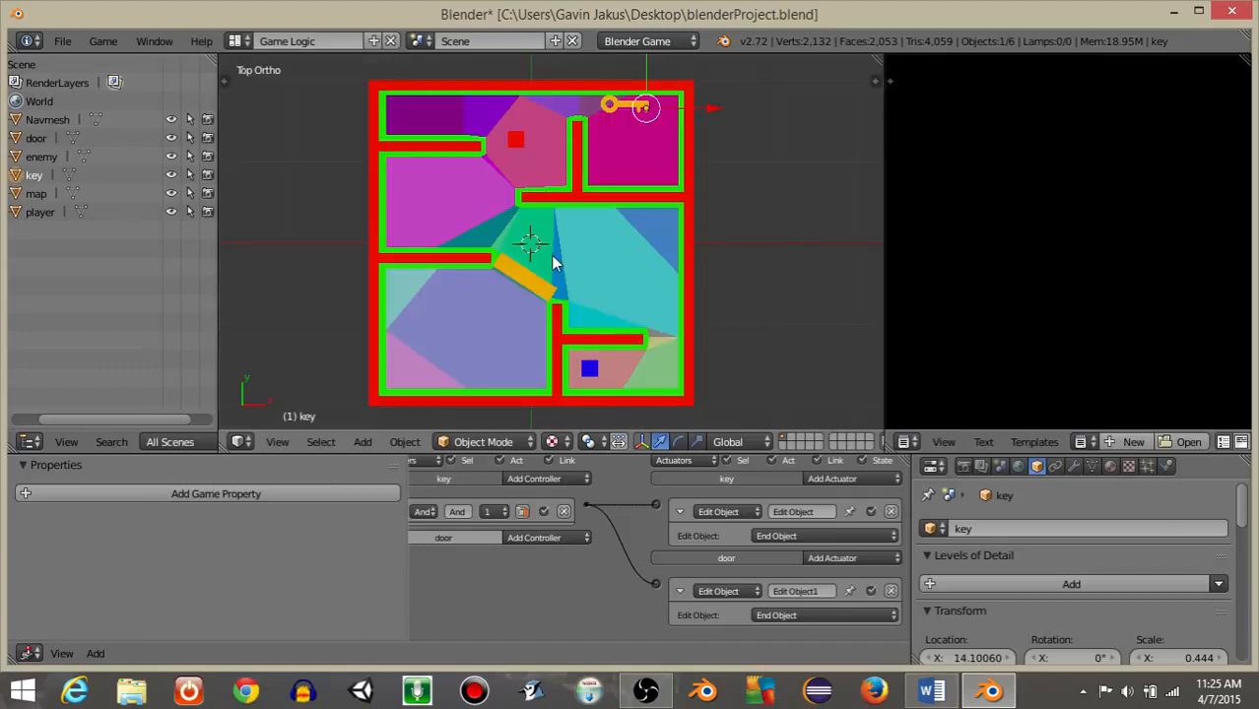
Step: Add a cube and move it along Y and X into the lower-left corner of the maze
{"action": "key", "text": "space"}
{"action": "type", "text": "add"}
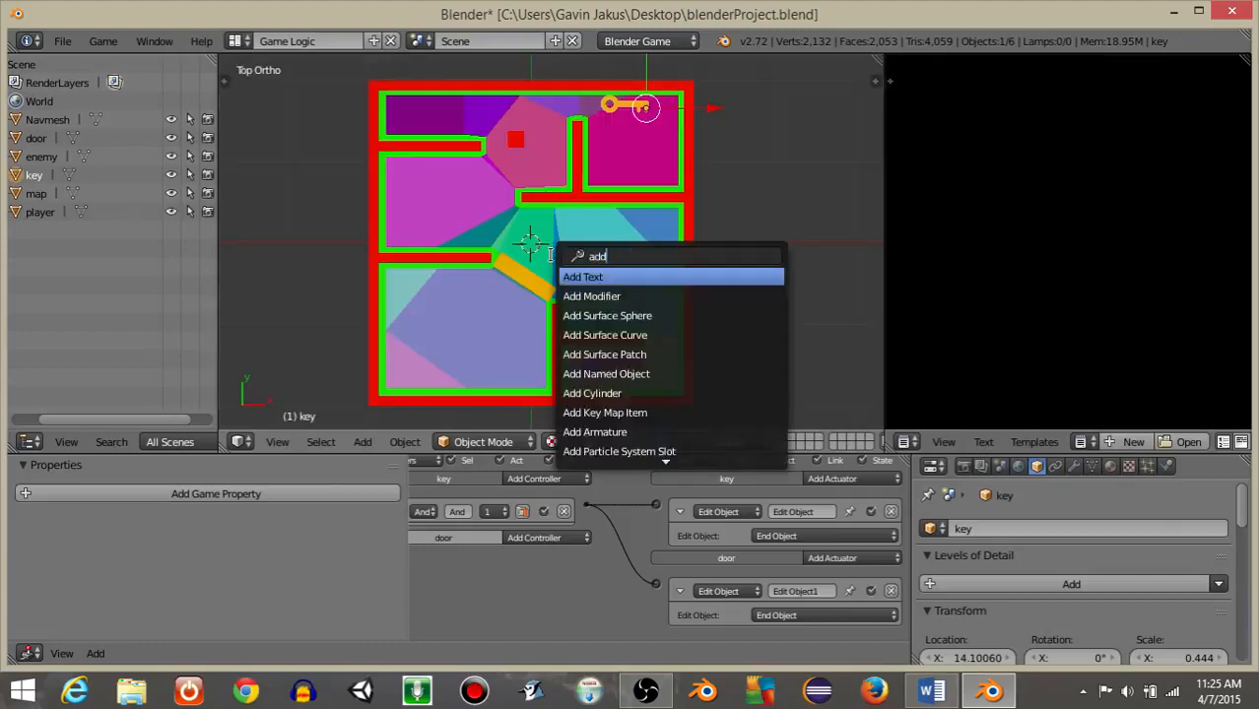
{"action": "type", "text": " cube"}
{"action": "key", "text": "Return"}
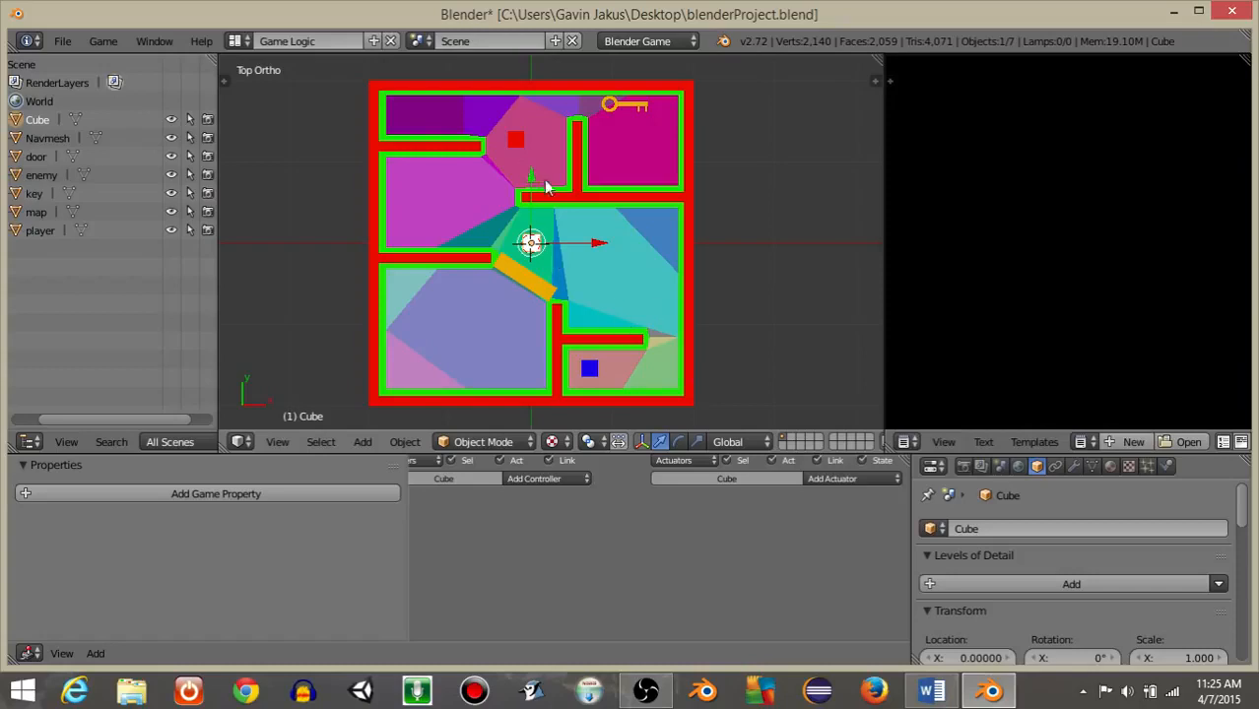
{"action": "left_click_drag", "start_coordinate": [532, 179], "coordinate": [557, 352]}
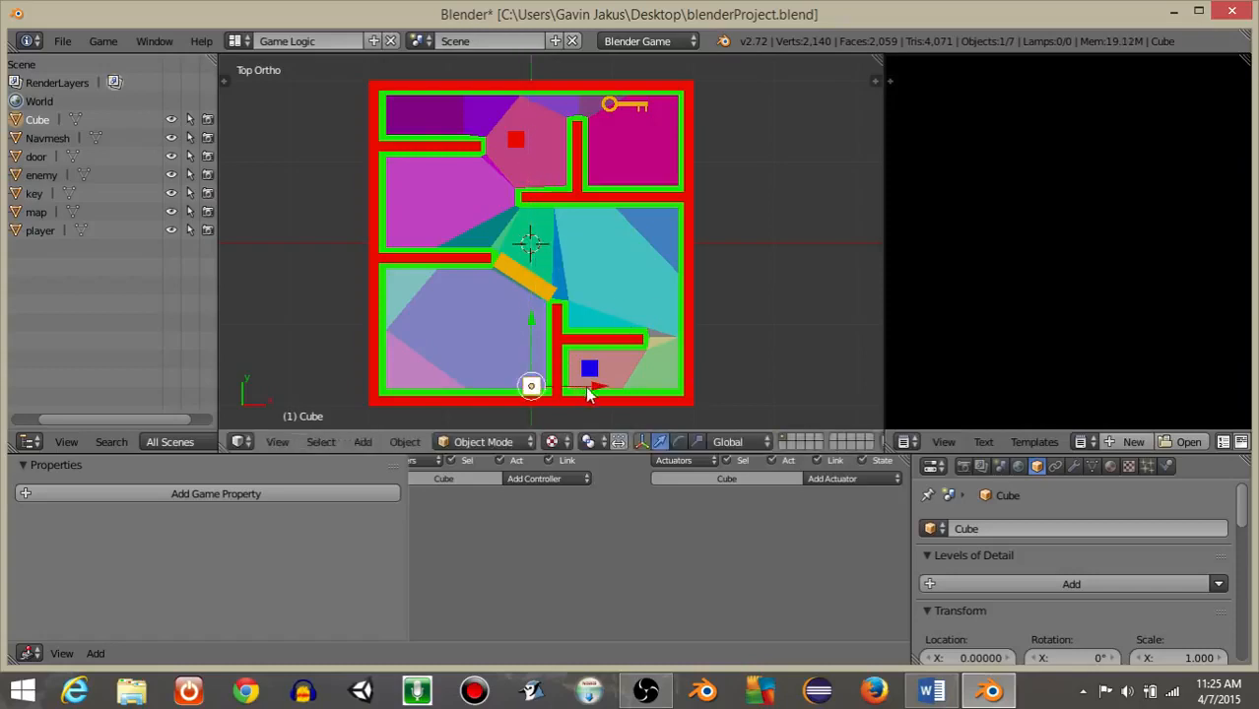
{"action": "left_click_drag", "start_coordinate": [588, 394], "coordinate": [444, 398]}
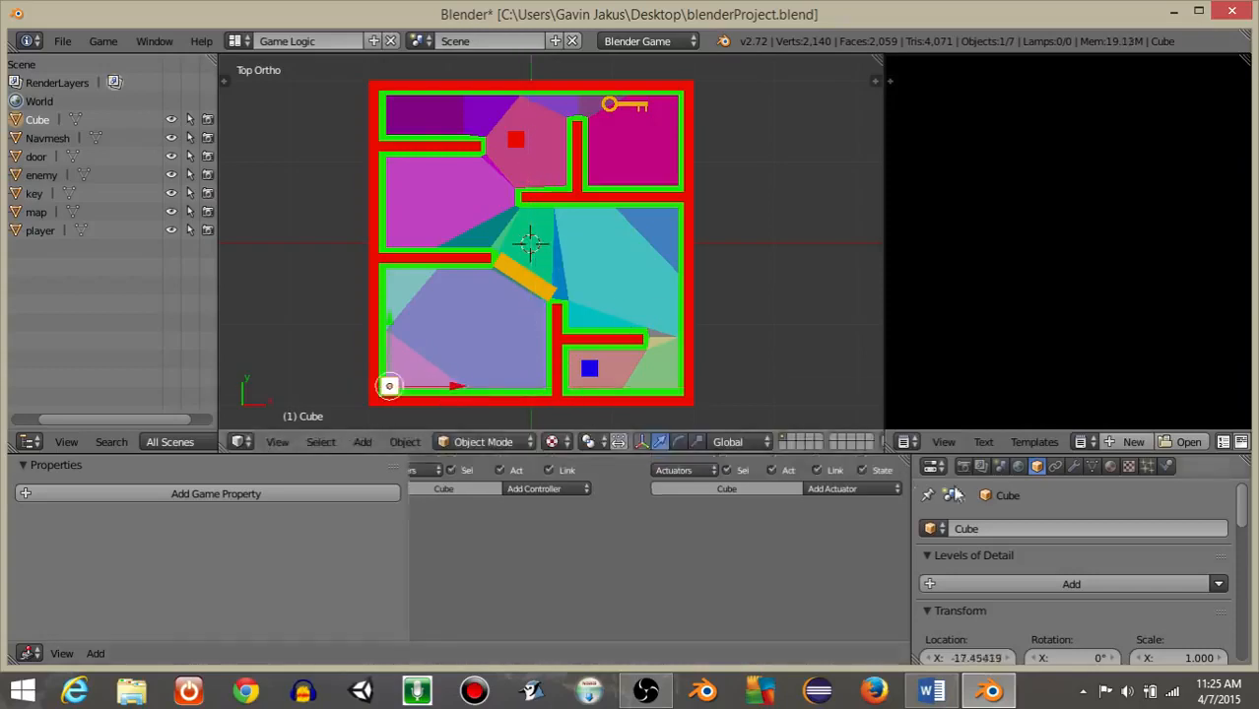
Step: Give the new cube a new material with a turquoise diffuse colour
{"action": "left_click", "coordinate": [1111, 467]}
{"action": "left_click", "coordinate": [1050, 501]}
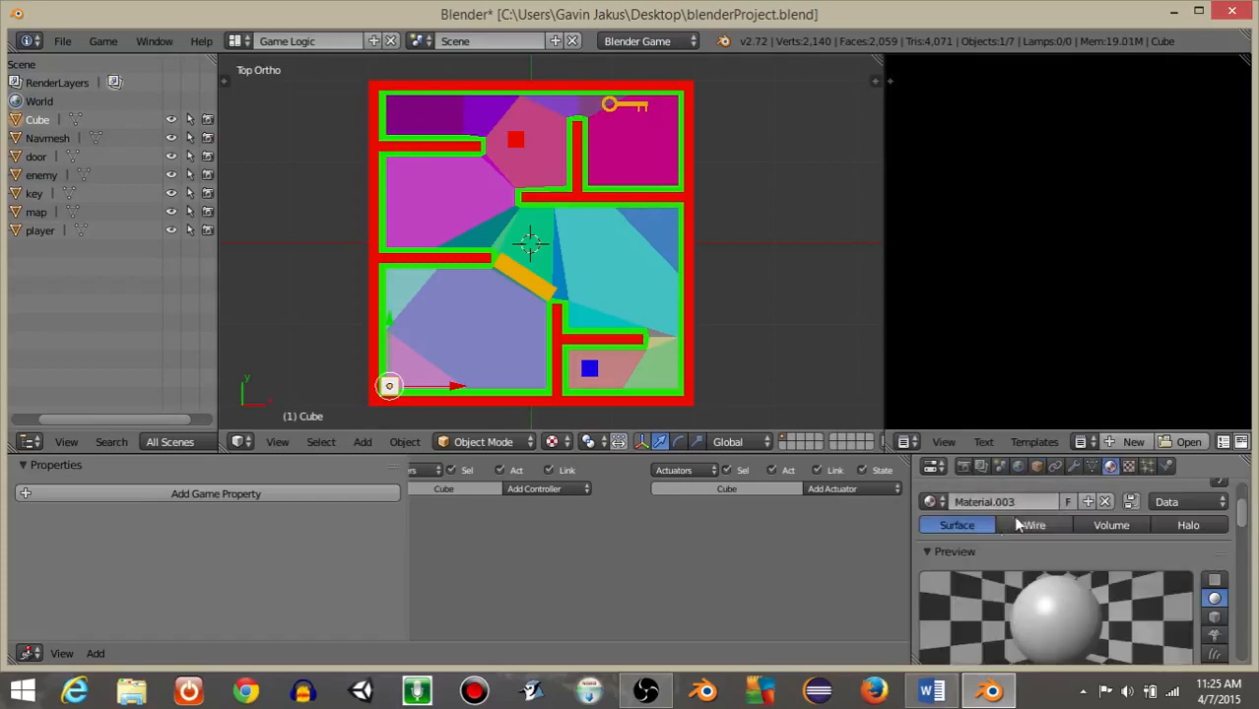
{"action": "scroll", "coordinate": [998, 533], "scroll_direction": "down", "scroll_amount": 5}
{"action": "left_click", "coordinate": [989, 619]}
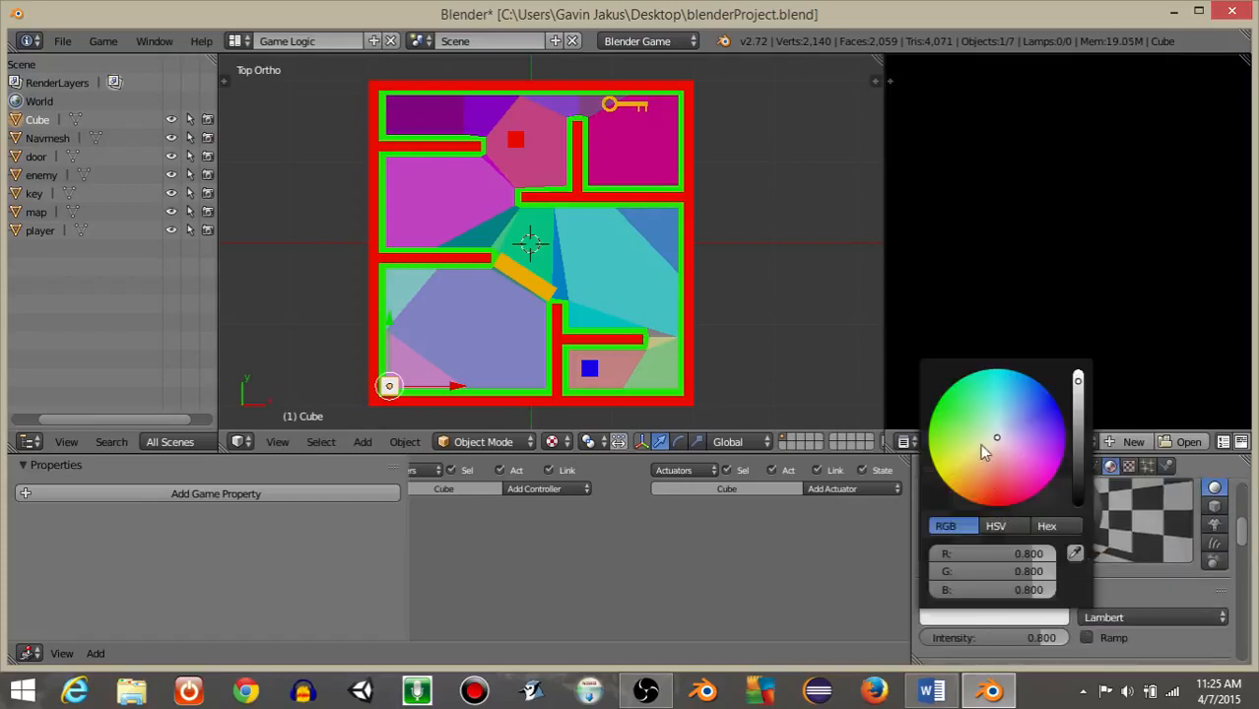
{"action": "left_click", "coordinate": [985, 384]}
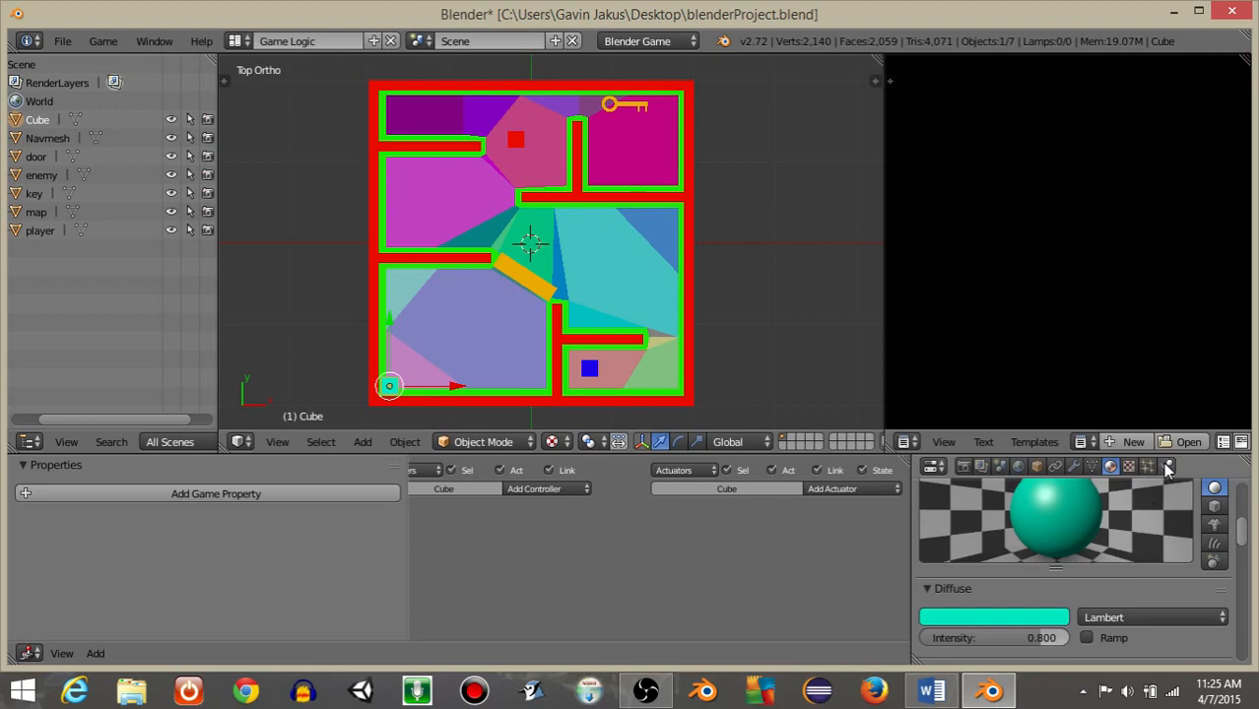
Step: Set the corner cube's physics type to Character and enable Actor
{"action": "left_click", "coordinate": [1167, 466]}
{"action": "left_click", "coordinate": [1106, 551]}
{"action": "left_click", "coordinate": [1084, 369]}
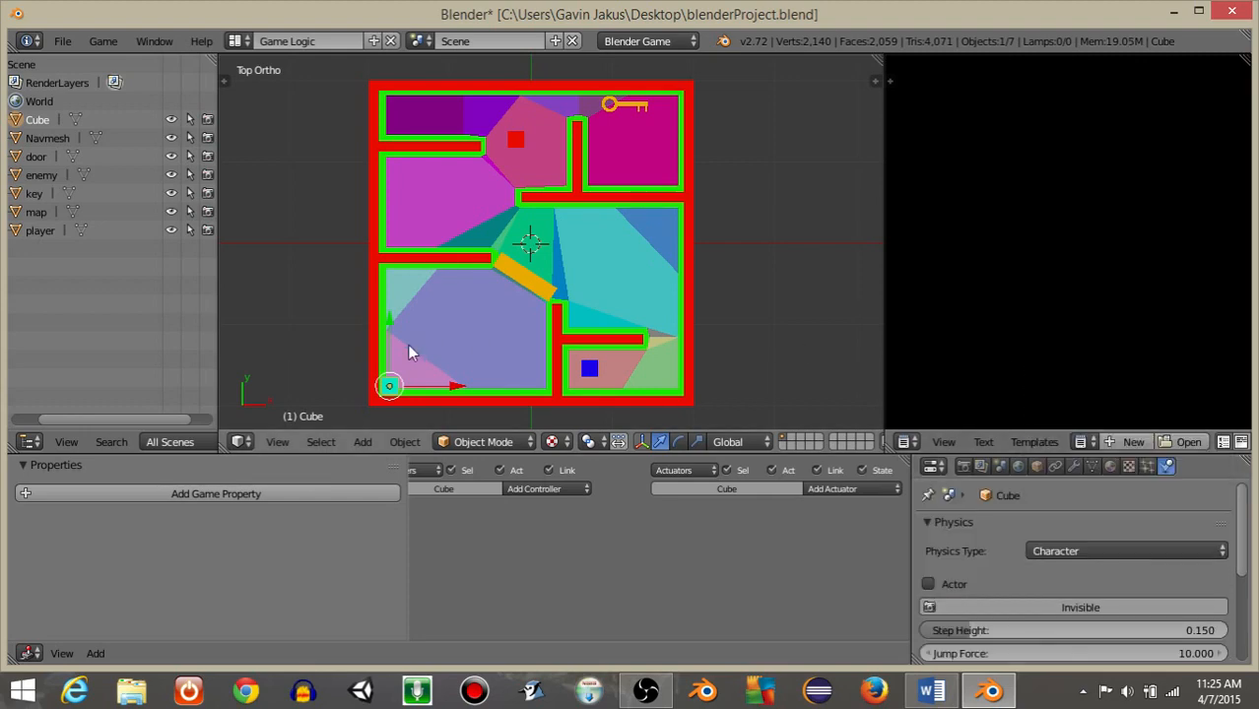
{"action": "middle_click_drag", "start_coordinate": [409, 352], "coordinate": [339, 256]}
{"action": "middle_click_drag", "start_coordinate": [478, 237], "coordinate": [581, 251]}
{"action": "left_click", "coordinate": [929, 585]}
Step: Add a Collision sensor to the corner cube that reacts to the property "player", and collapse it
{"action": "scroll", "coordinate": [613, 544], "scroll_direction": "left", "scroll_amount": 5, "text": "ctrl"}
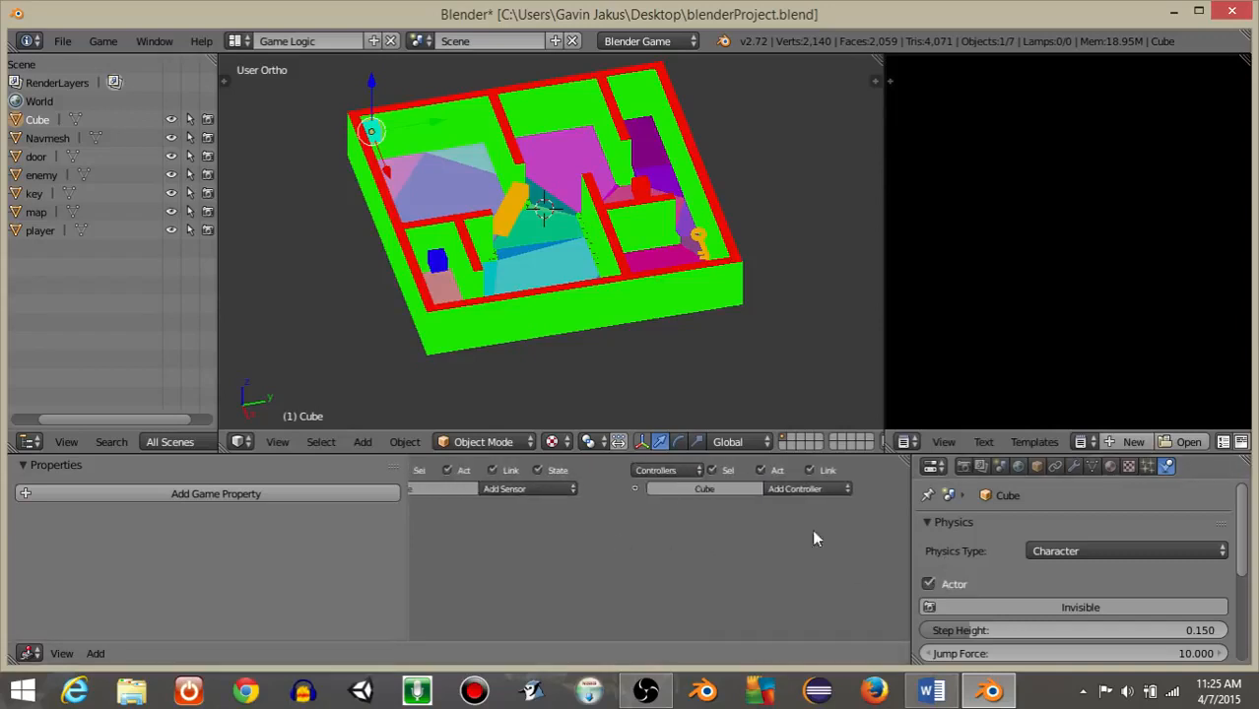
{"action": "scroll", "coordinate": [610, 544], "scroll_direction": "up", "scroll_amount": 2}
{"action": "scroll", "coordinate": [435, 547], "scroll_direction": "up", "scroll_amount": 3}
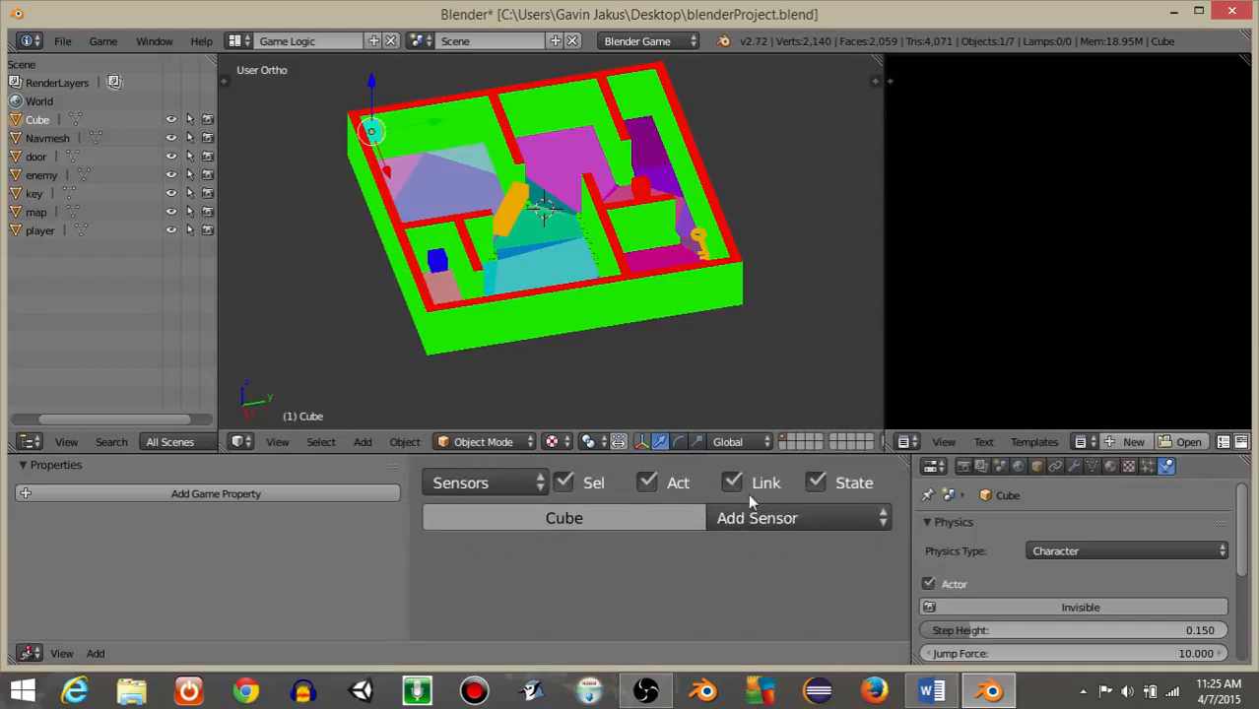
{"action": "left_click", "coordinate": [779, 519]}
{"action": "left_click", "coordinate": [783, 425]}
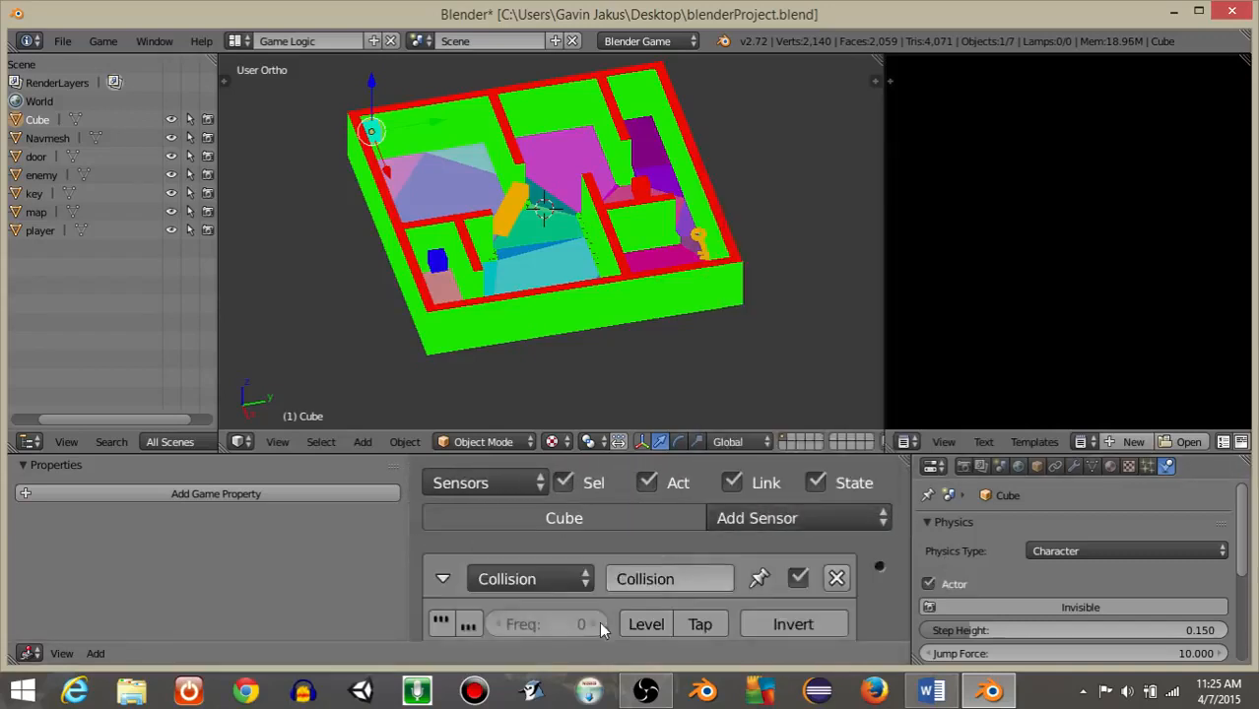
{"action": "scroll", "coordinate": [611, 616], "scroll_direction": "down", "scroll_amount": 2}
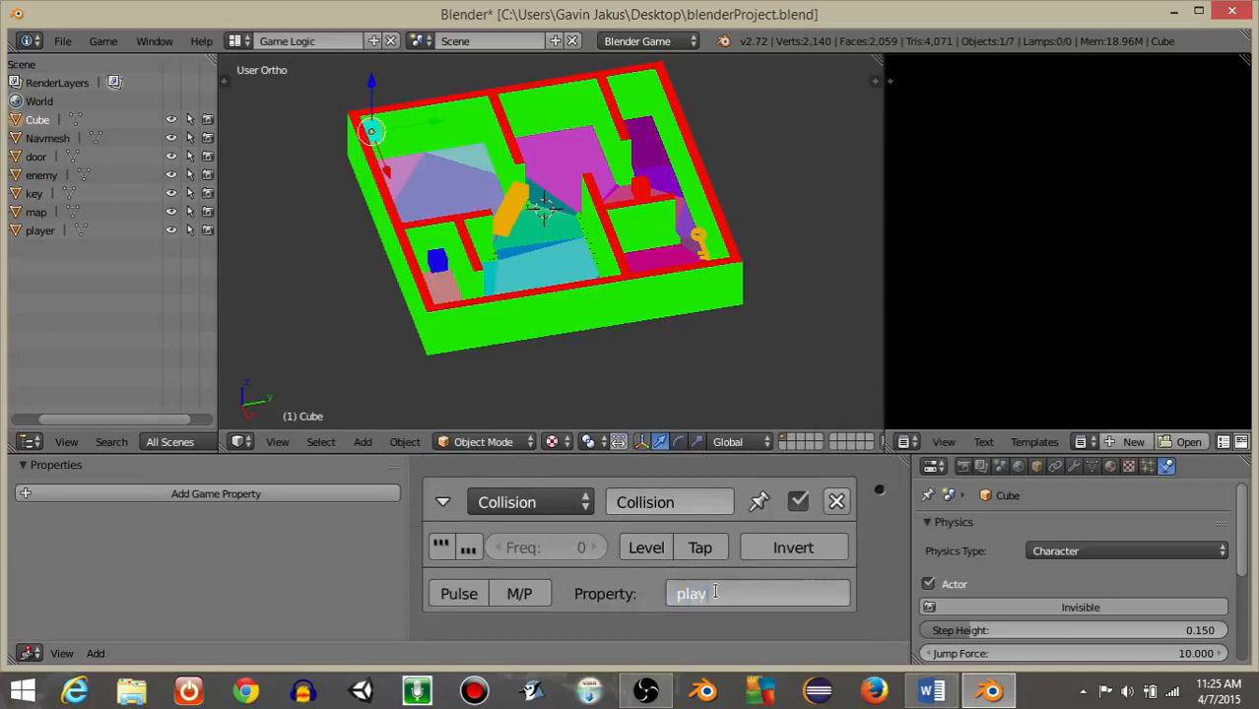
{"action": "type", "text": "er"}
{"action": "key", "text": "Return"}
{"action": "left_click", "coordinate": [439, 502]}
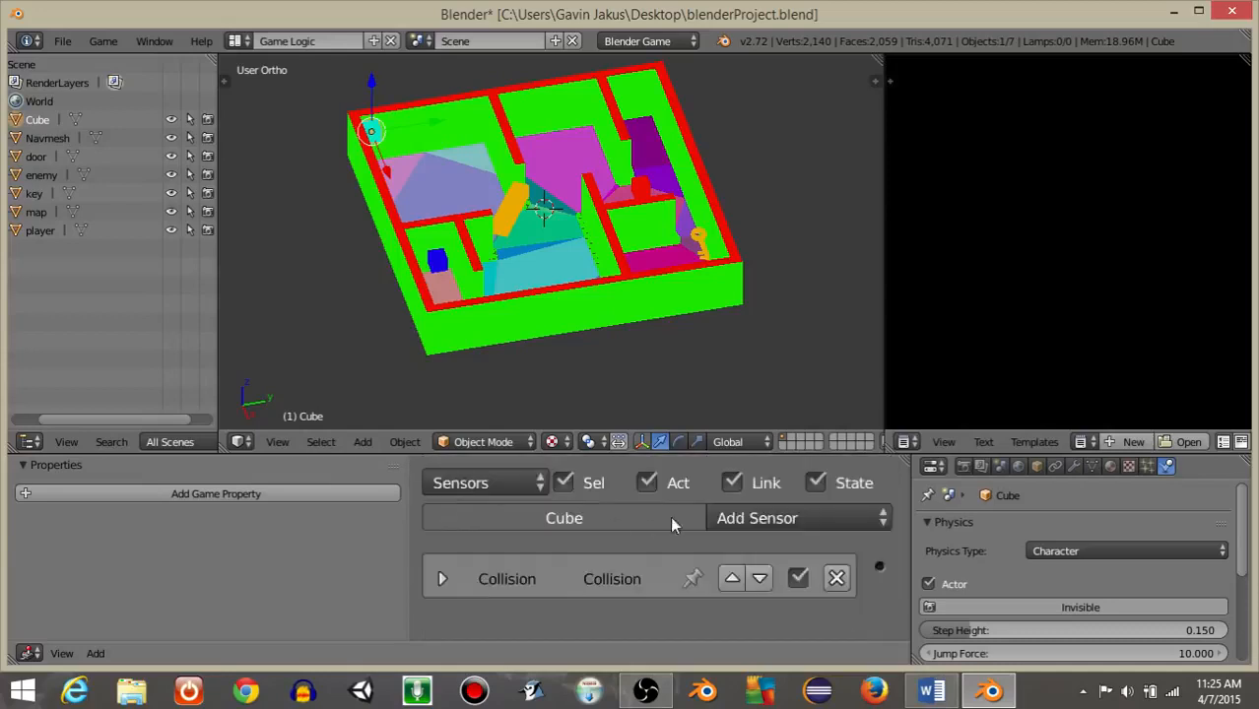
Step: Add a Game actuator to the corner cube and set it to Restart Game
{"action": "scroll", "coordinate": [670, 525], "scroll_direction": "down", "scroll_amount": 3}
{"action": "scroll", "coordinate": [749, 520], "scroll_direction": "right", "scroll_amount": 5, "text": "ctrl"}
{"action": "left_click", "coordinate": [791, 495]}
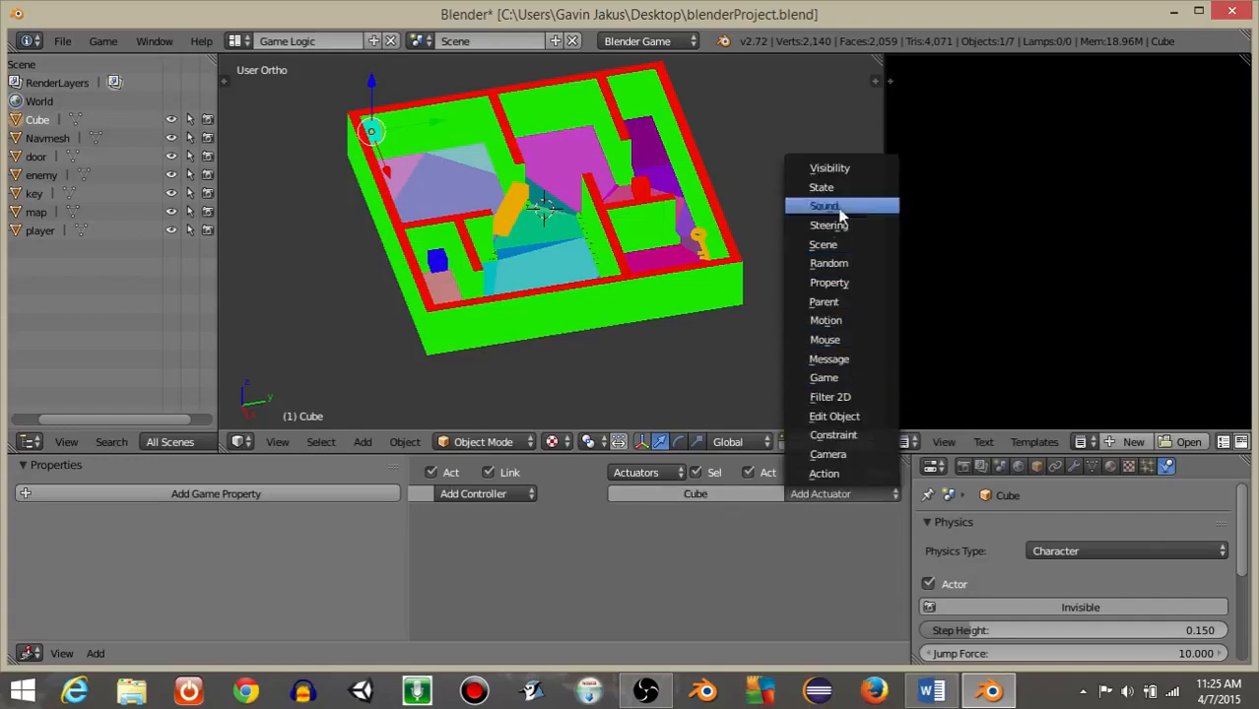
{"action": "left_click", "coordinate": [817, 379]}
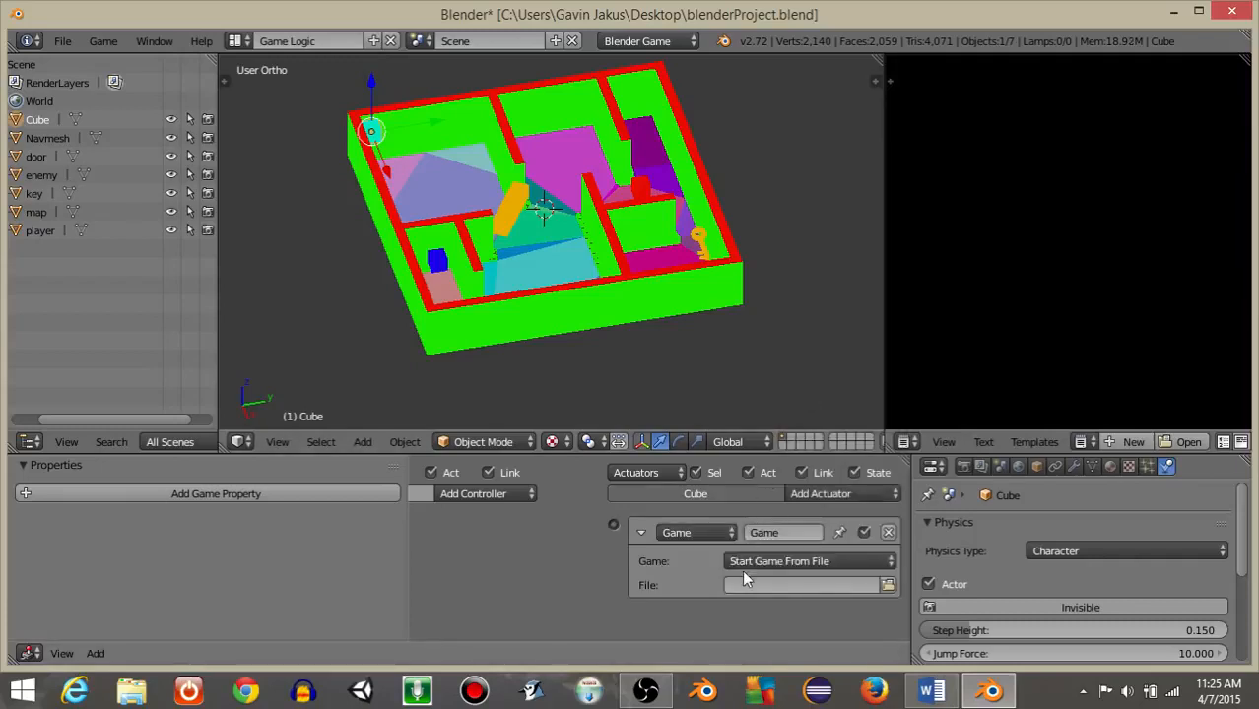
{"action": "left_click", "coordinate": [748, 560]}
{"action": "left_click", "coordinate": [778, 517]}
Step: Link the corner cube's Collision sensor to its Game actuator through an And controller
{"action": "scroll", "coordinate": [452, 578], "scroll_direction": "down", "scroll_amount": 4}
{"action": "middle_click_drag", "start_coordinate": [453, 578], "coordinate": [638, 557]}
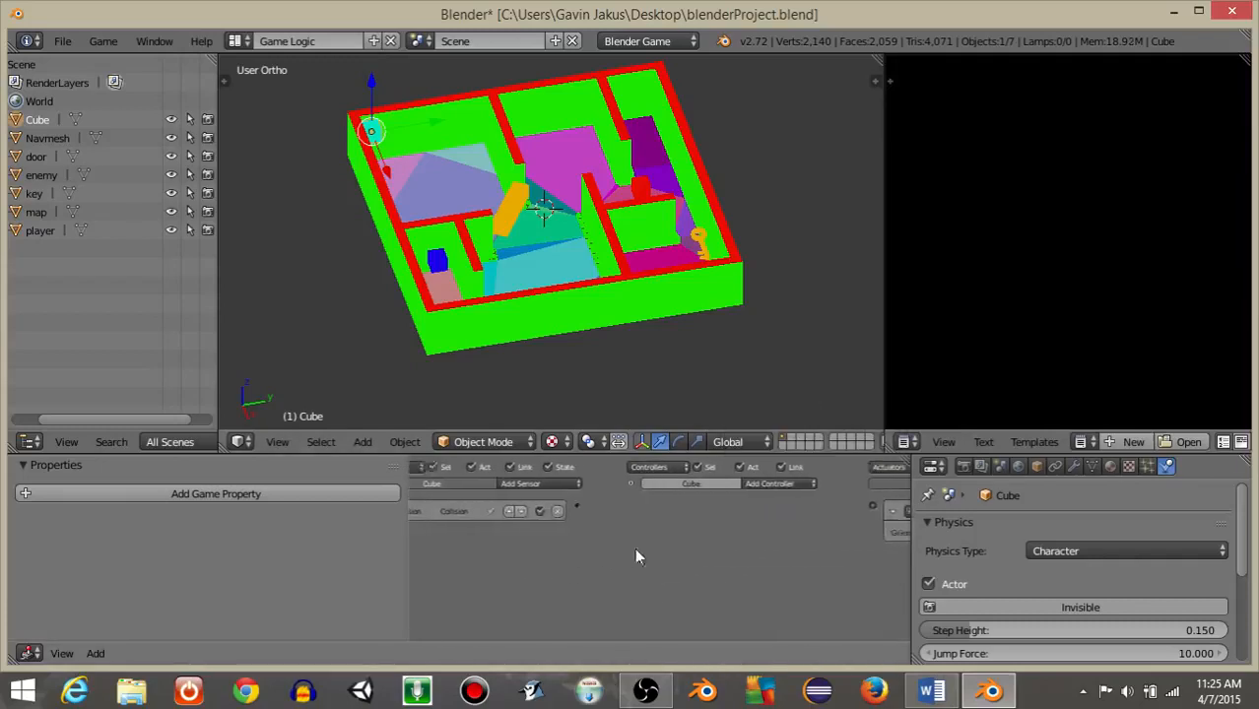
{"action": "middle_click_drag", "start_coordinate": [566, 542], "coordinate": [475, 512]}
{"action": "left_click_drag", "start_coordinate": [481, 507], "coordinate": [776, 505]}
Step: Save the project file and play-test the game from above, steering the player through the maze to check the goal cube
{"action": "key", "text": "KP_7"}
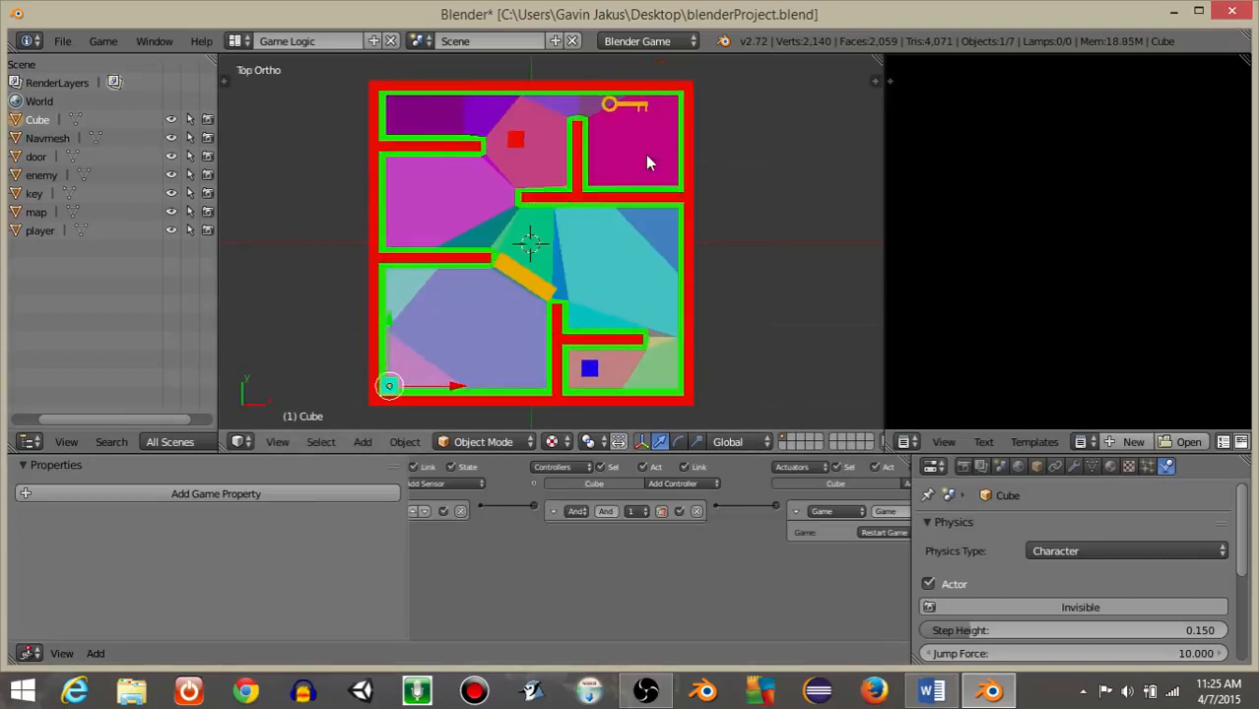
{"action": "left_click", "coordinate": [62, 41]}
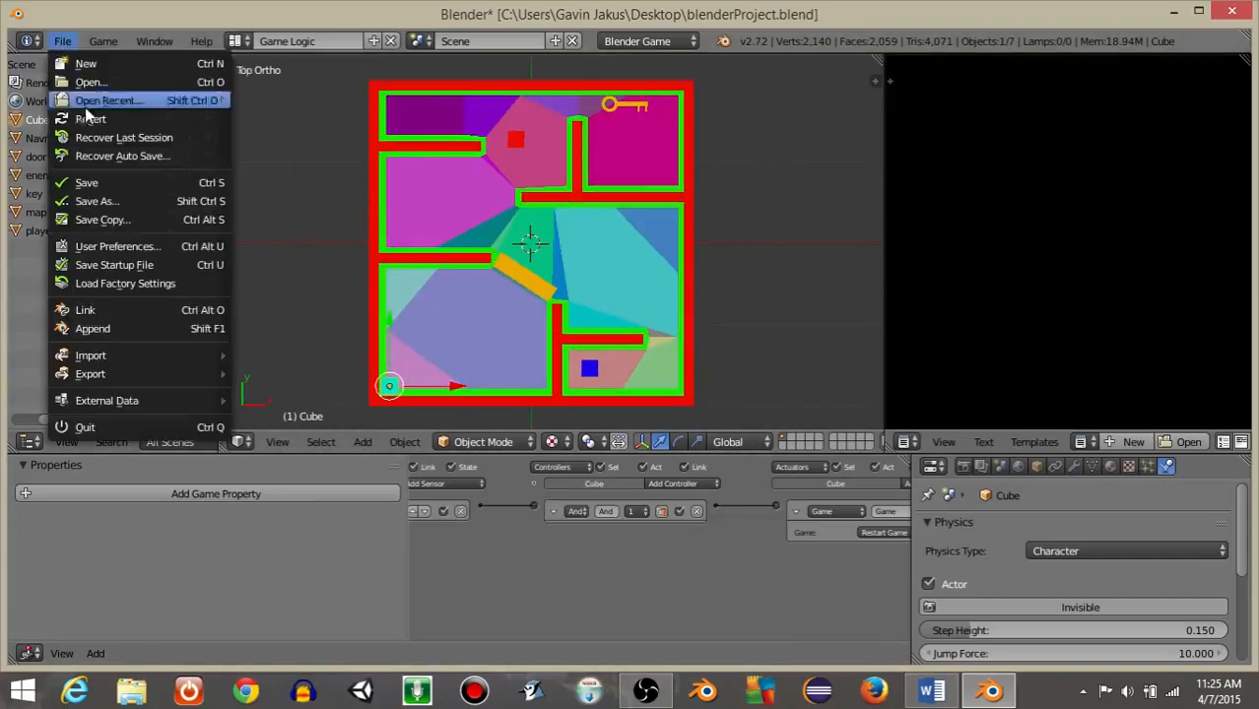
{"action": "left_click", "coordinate": [98, 182]}
{"action": "key", "text": "p"}
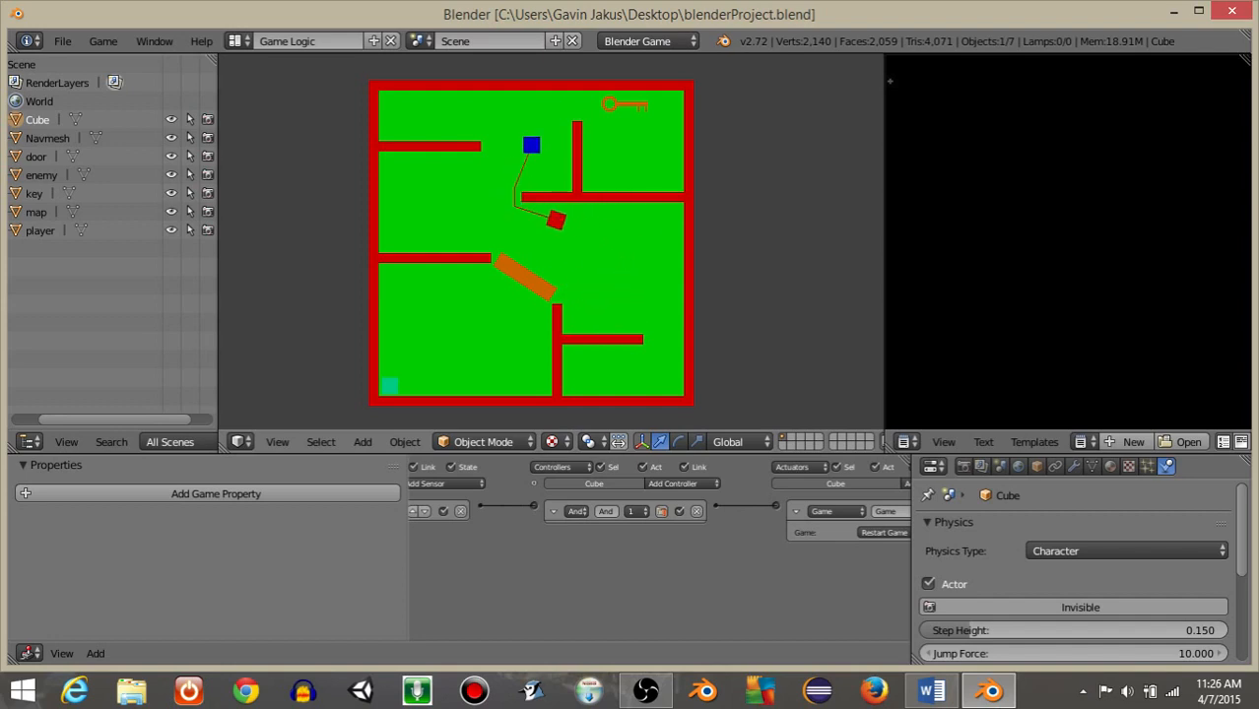
{"action": "key", "text": "Right"}
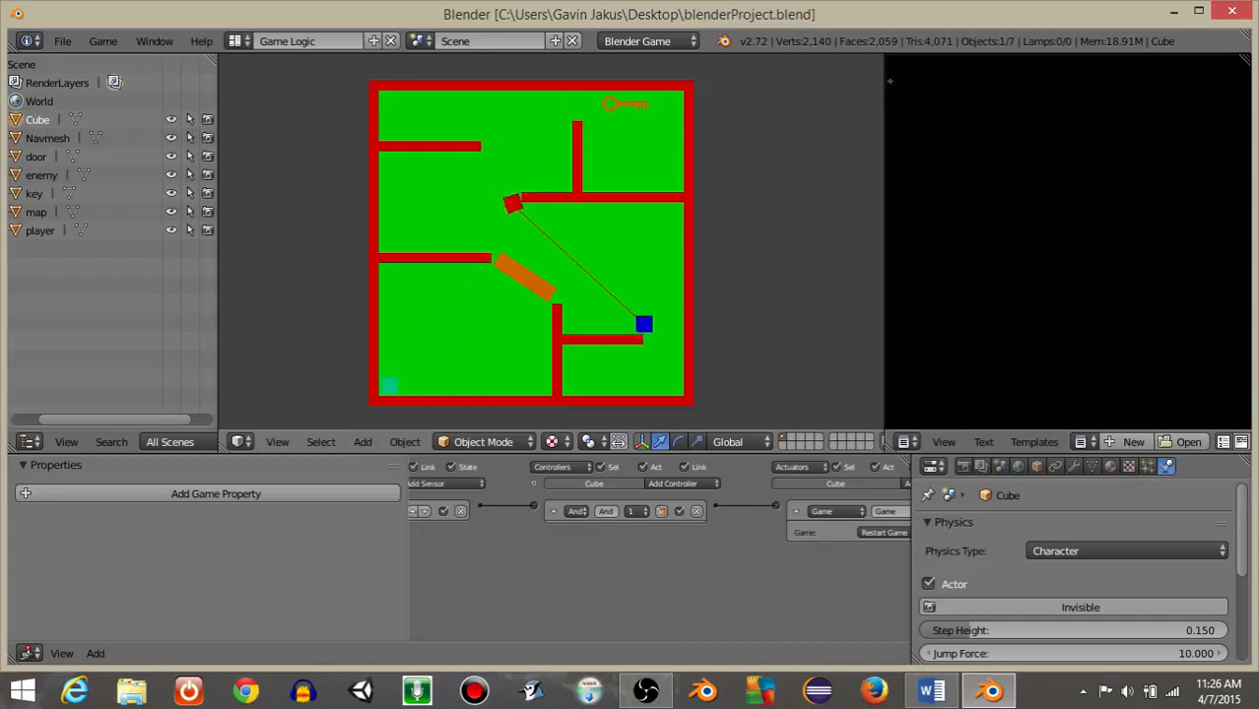
{"action": "key", "text": "Escape"}
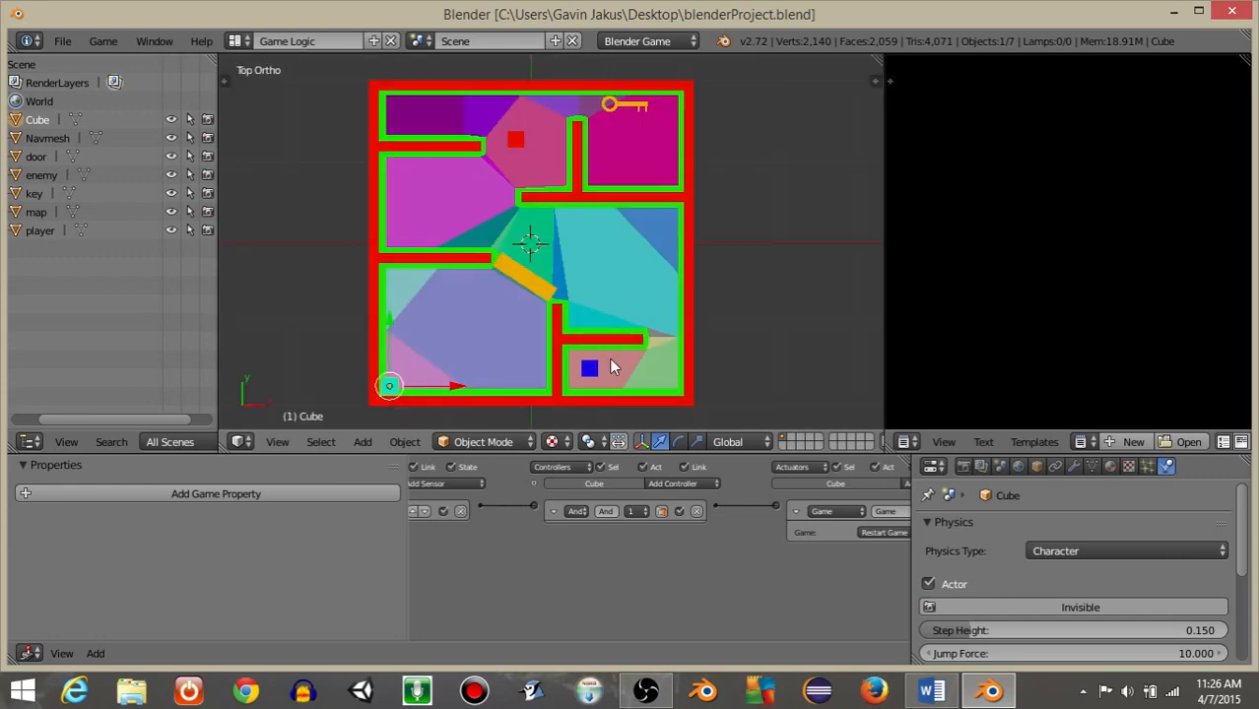
Step: Select the blue player cube and snap the 3D cursor to it
{"action": "right_click", "coordinate": [588, 369]}
{"action": "middle_click_drag", "start_coordinate": [574, 357], "coordinate": [415, 426]}
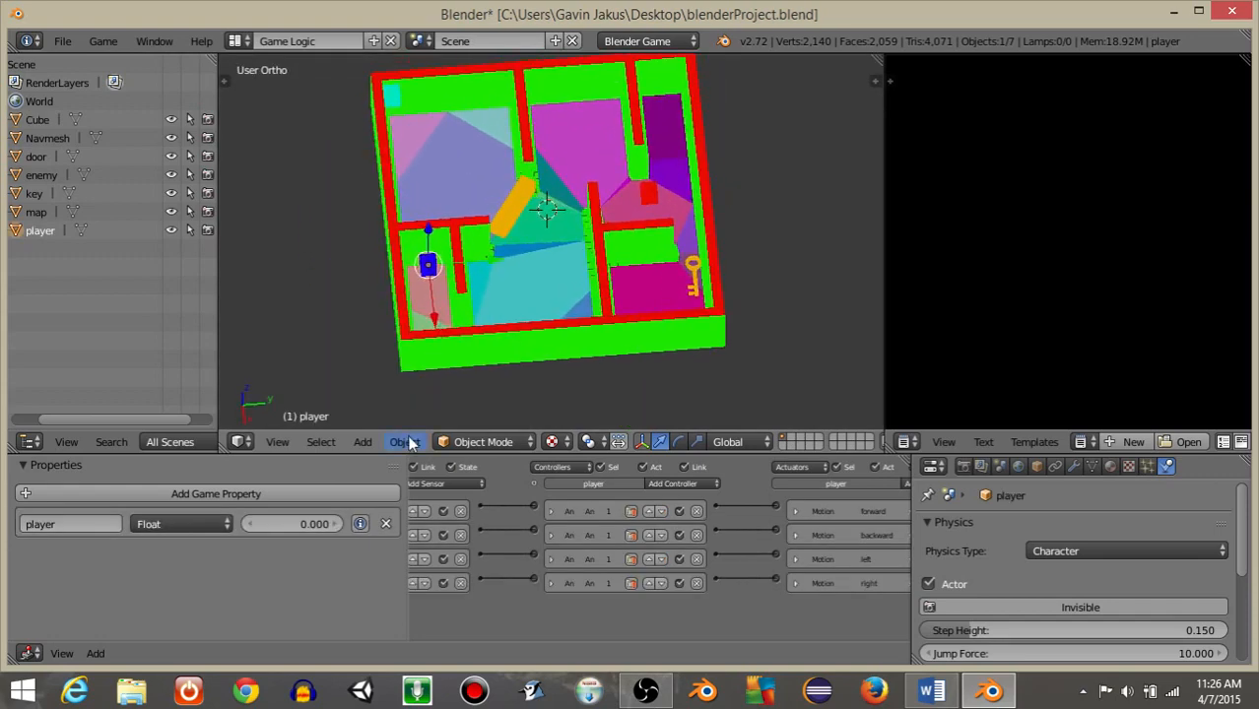
{"action": "left_click", "coordinate": [410, 442]}
{"action": "mouse_move", "coordinate": [492, 283]}
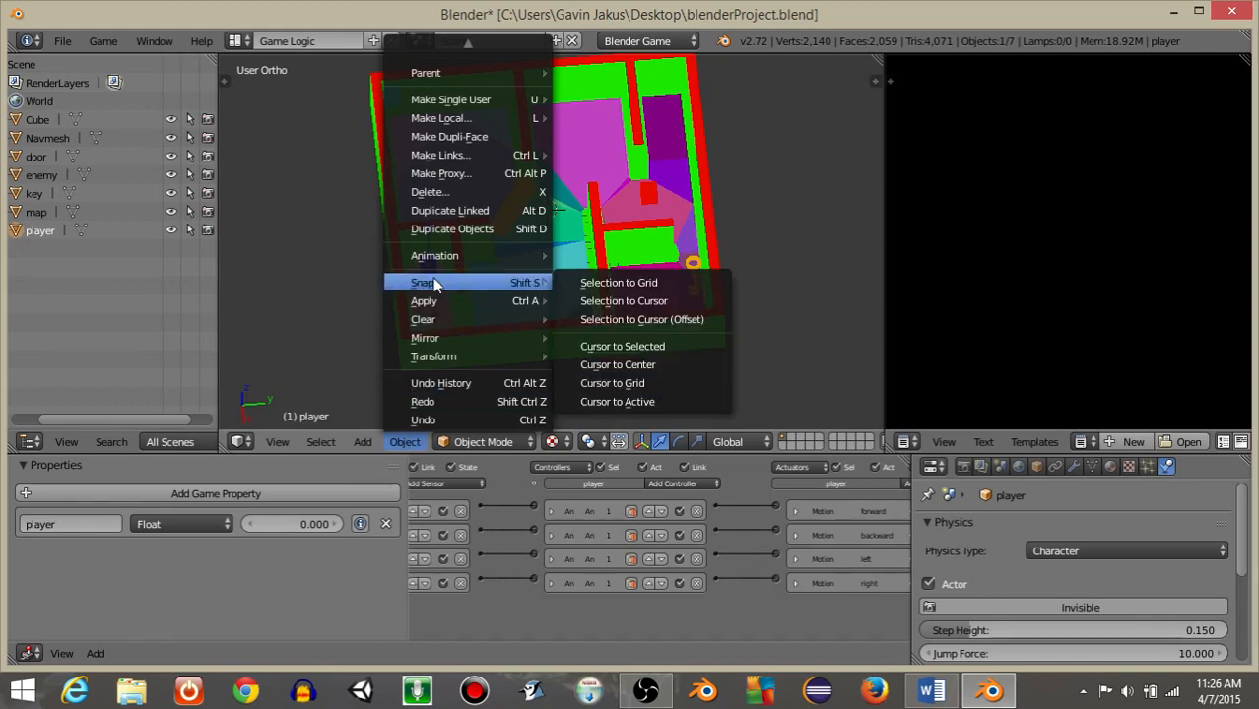
{"action": "left_click", "coordinate": [607, 343]}
{"action": "middle_click_drag", "start_coordinate": [389, 314], "coordinate": [465, 308]}
Step: From the top view, add a camera at the 3D cursor on the player cube
{"action": "key", "text": "KP_7"}
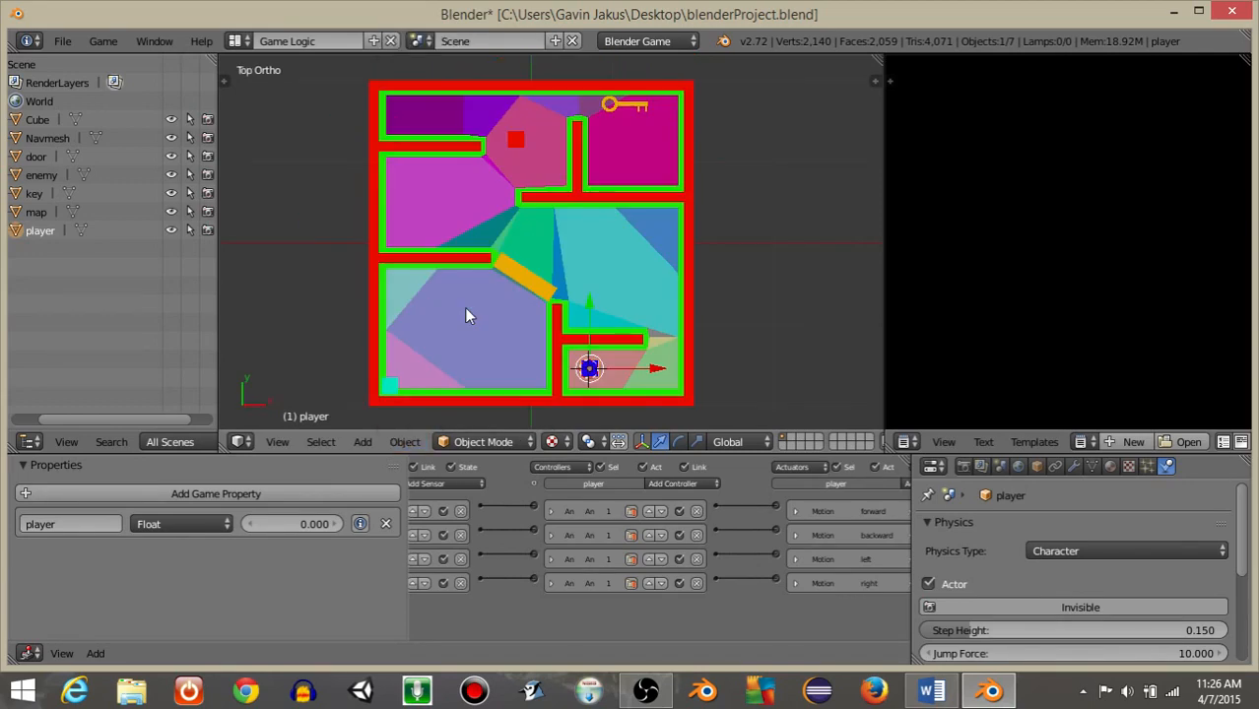
{"action": "key", "text": "space"}
{"action": "type", "text": "add a"}
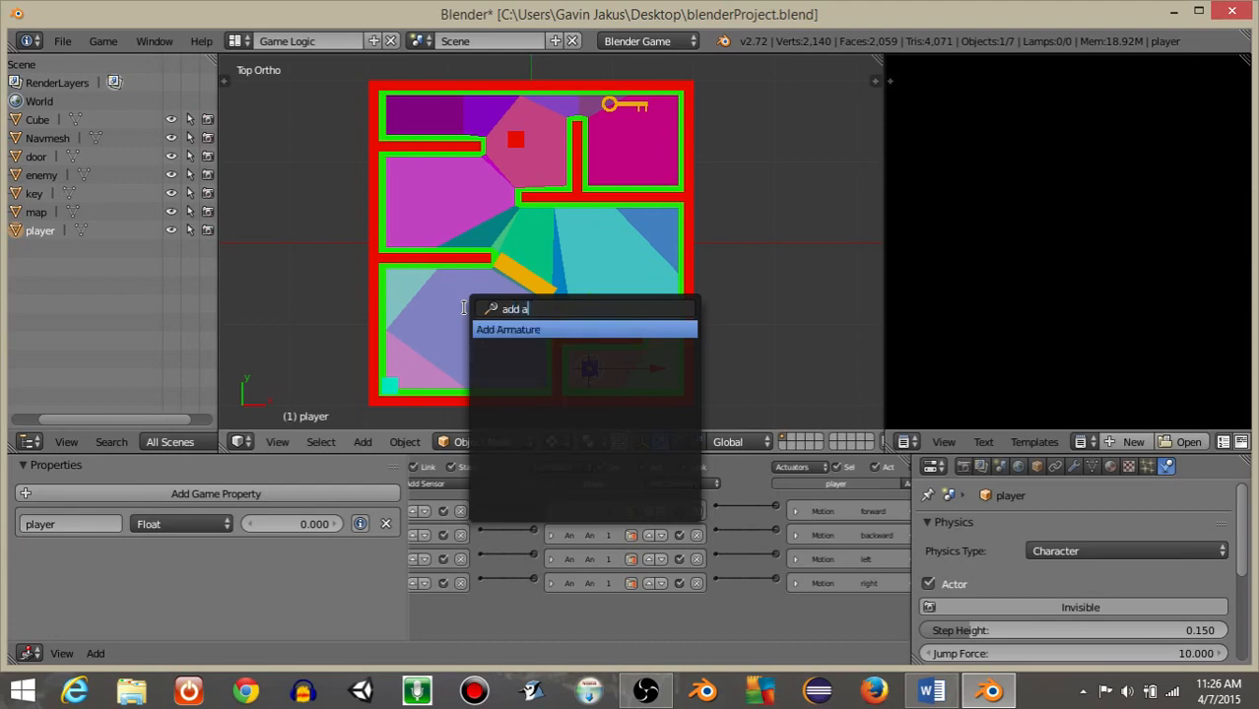
{"action": "key", "text": "BackSpace"}
{"action": "type", "text": "camera"}
{"action": "key", "text": "Return"}
Step: Move the camera straight up along the Z axis, well above the player cube
{"action": "middle_click_drag", "start_coordinate": [464, 307], "coordinate": [520, 274]}
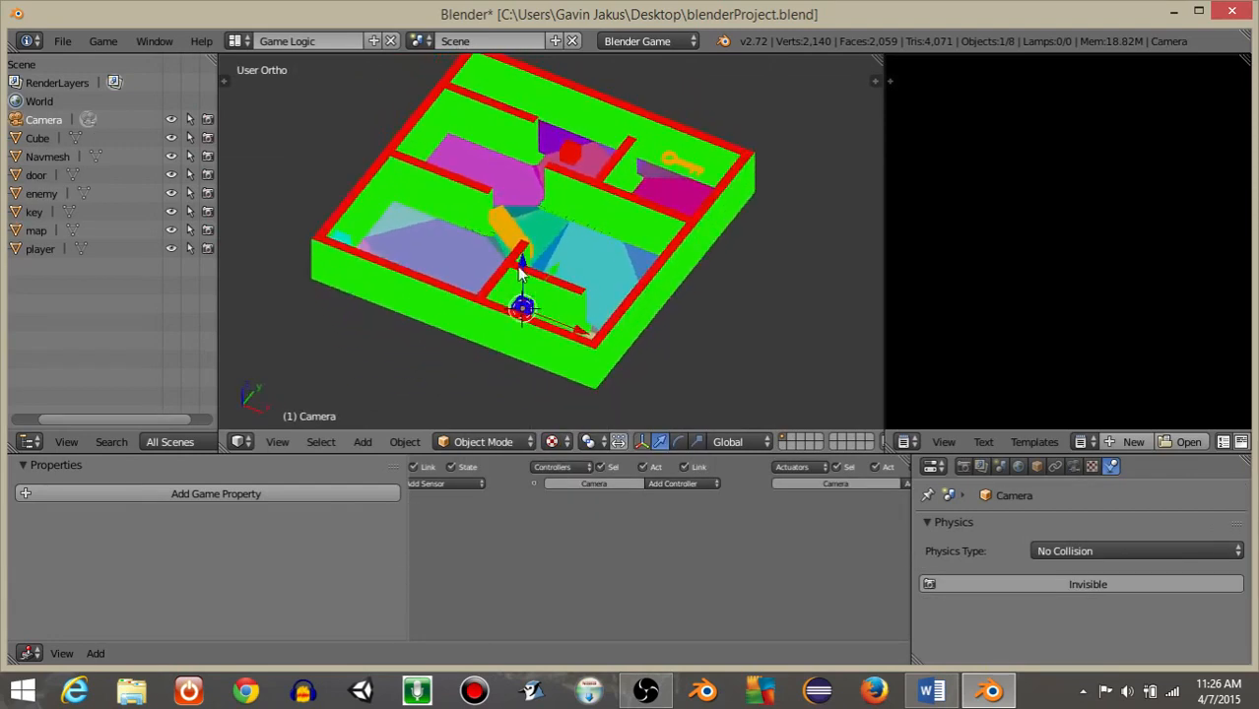
{"action": "left_click_drag", "start_coordinate": [520, 273], "coordinate": [506, 193]}
{"action": "left_click_drag", "start_coordinate": [505, 148], "coordinate": [506, 149]}
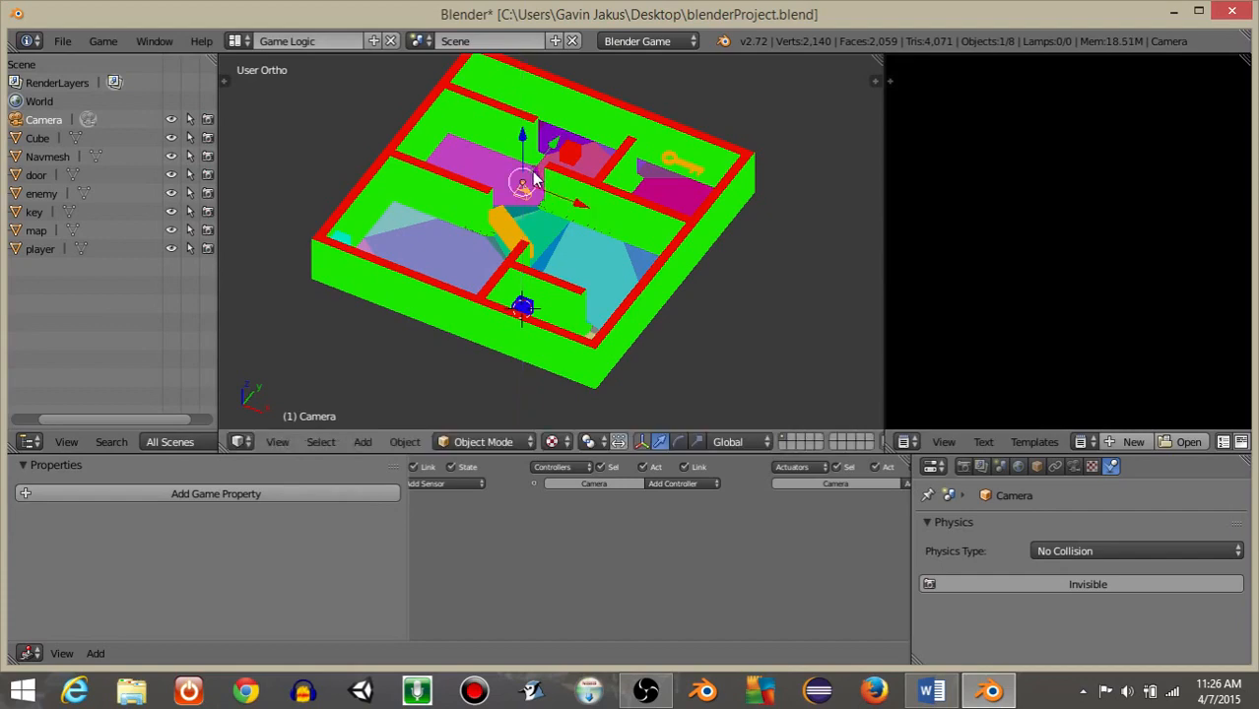
Step: Show the scene in wireframe and parent the camera to the player cube with the Object option
{"action": "key", "text": "z"}
{"action": "scroll", "coordinate": [507, 207], "scroll_direction": "up", "scroll_amount": 3}
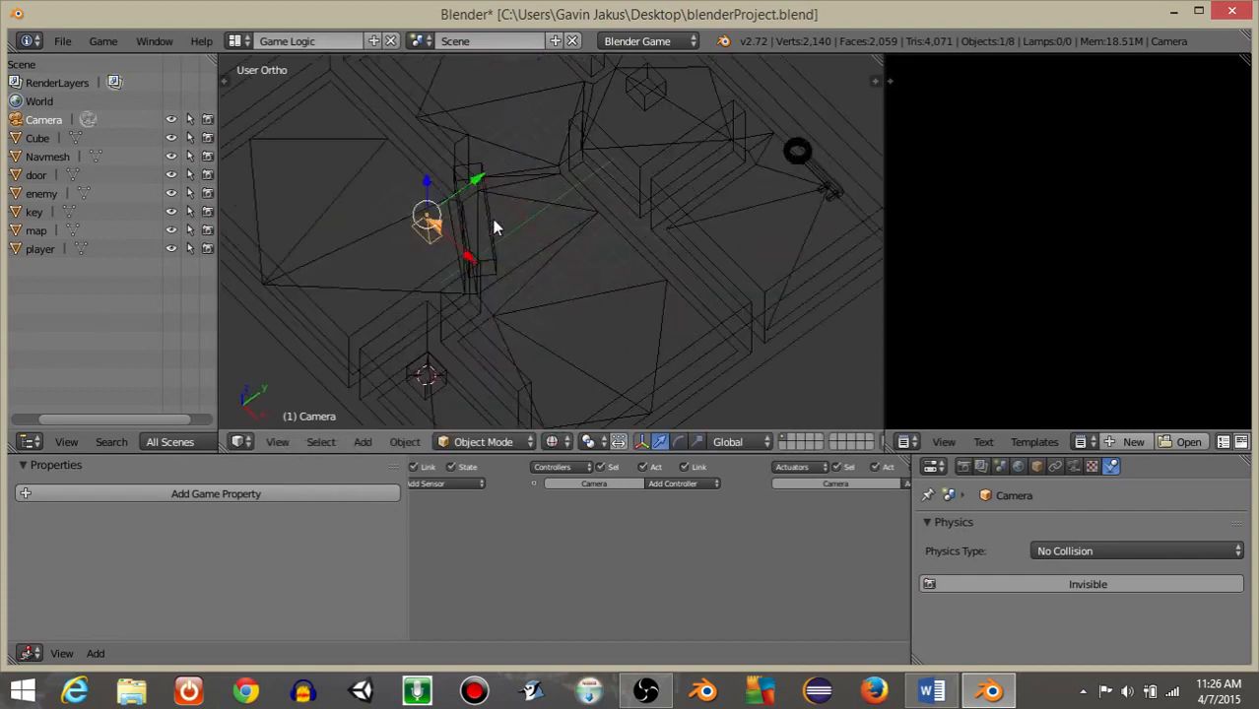
{"action": "middle_click_drag", "start_coordinate": [496, 227], "coordinate": [441, 247]}
{"action": "middle_click_drag", "start_coordinate": [424, 359], "coordinate": [399, 263]}
{"action": "right_click", "coordinate": [390, 259]}
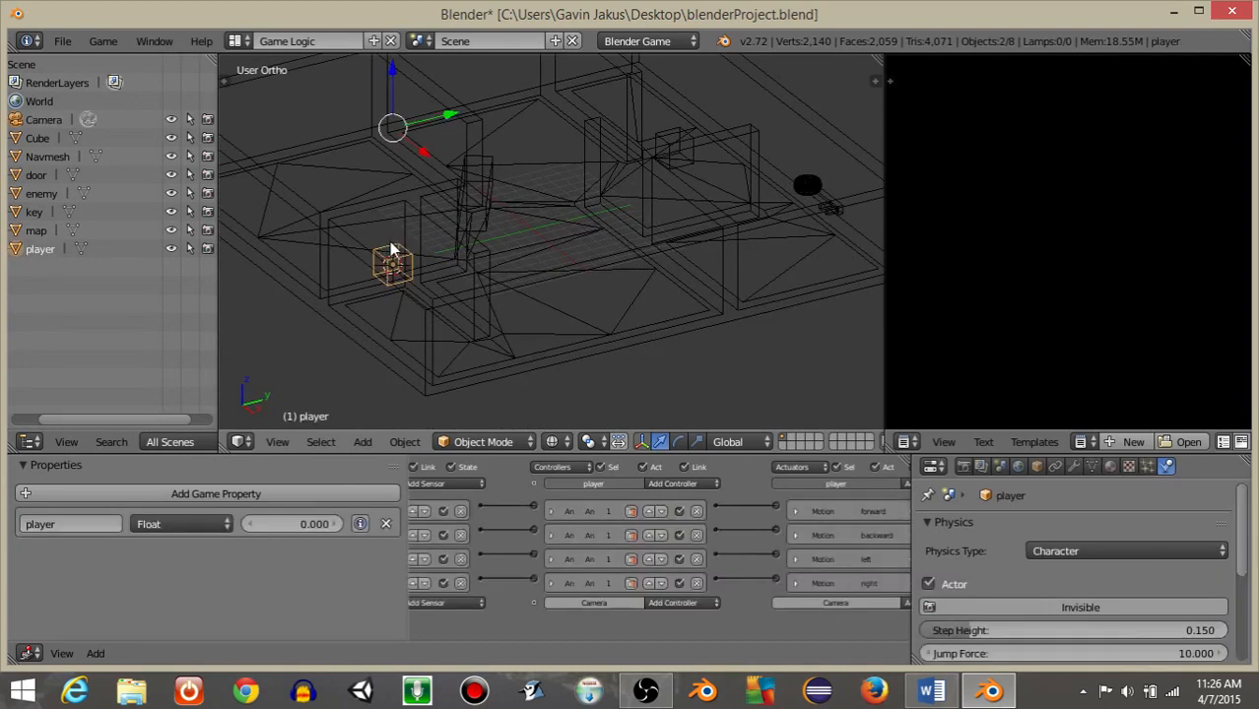
{"action": "key", "text": "ctrl+p"}
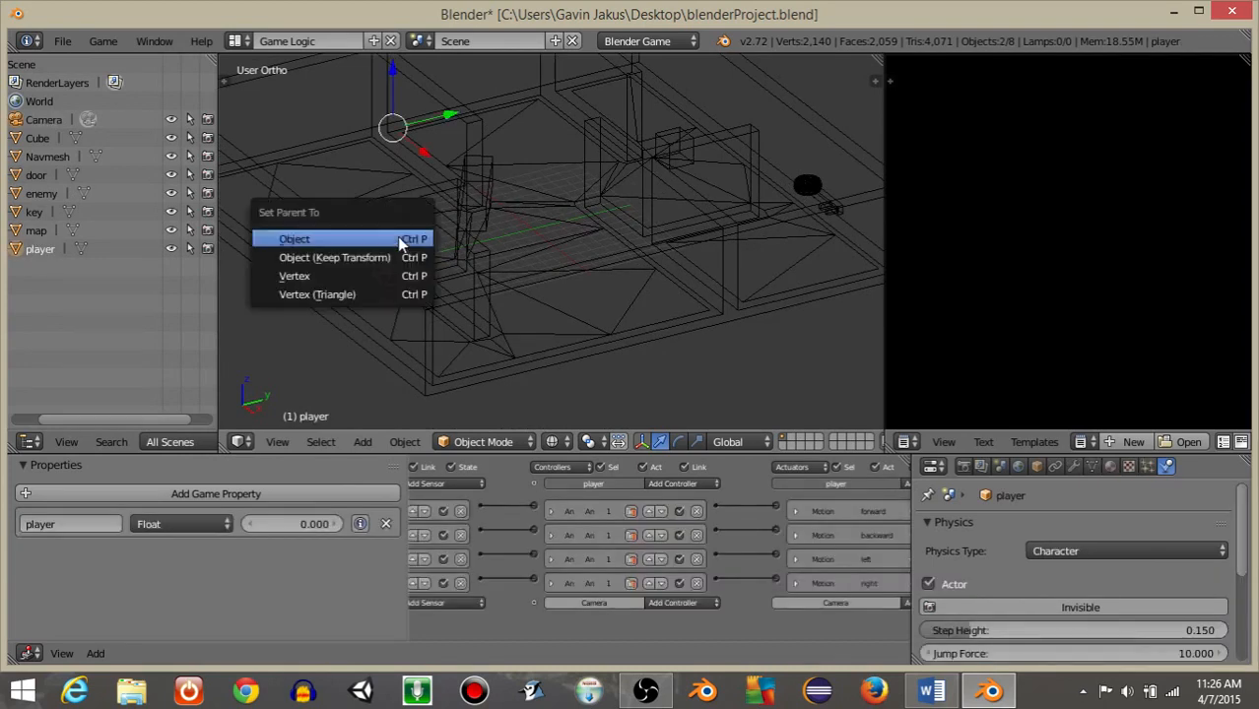
{"action": "left_click", "coordinate": [397, 236]}
Step: Look through the new camera and set the viewport shading to Texture
{"action": "key", "text": "KP_0"}
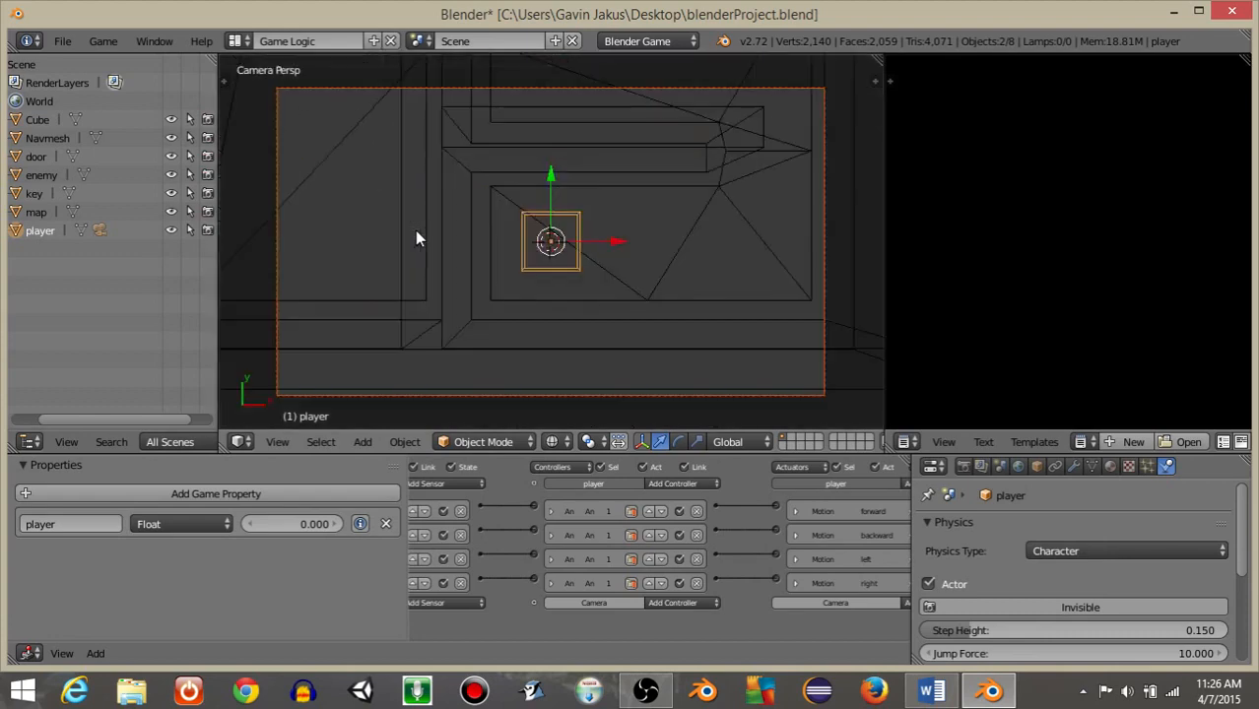
{"action": "left_click", "coordinate": [558, 441]}
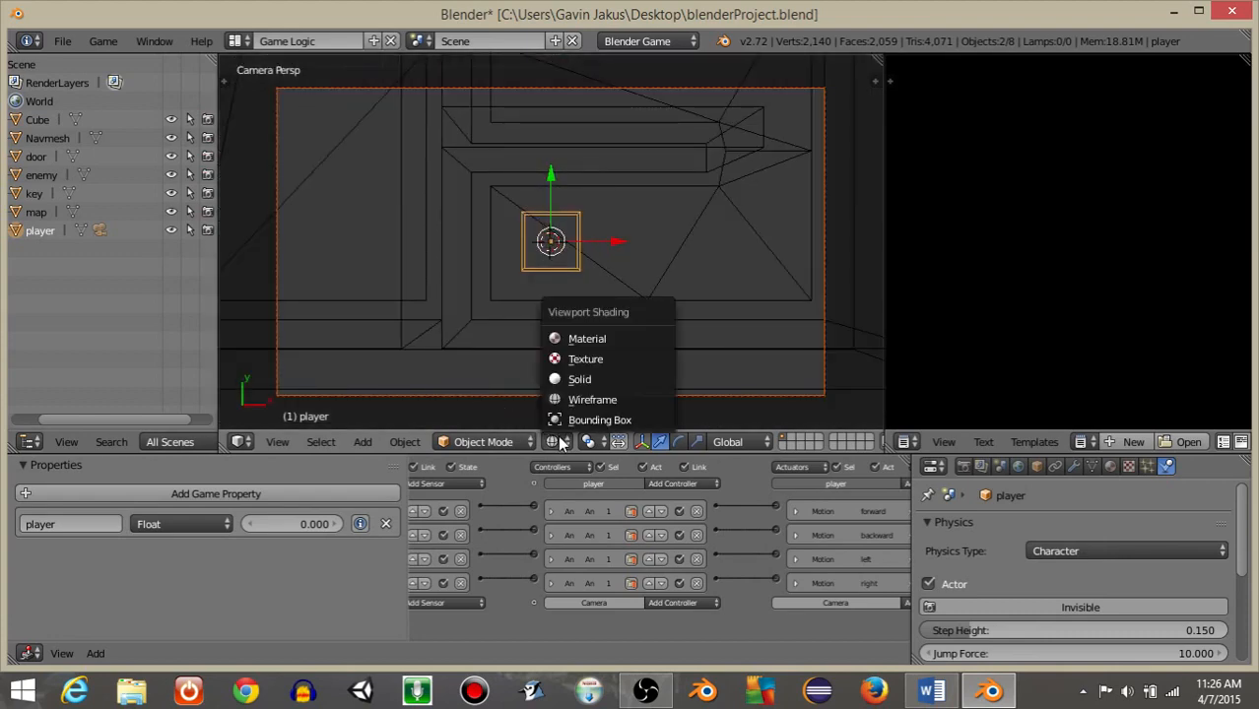
{"action": "left_click", "coordinate": [585, 360]}
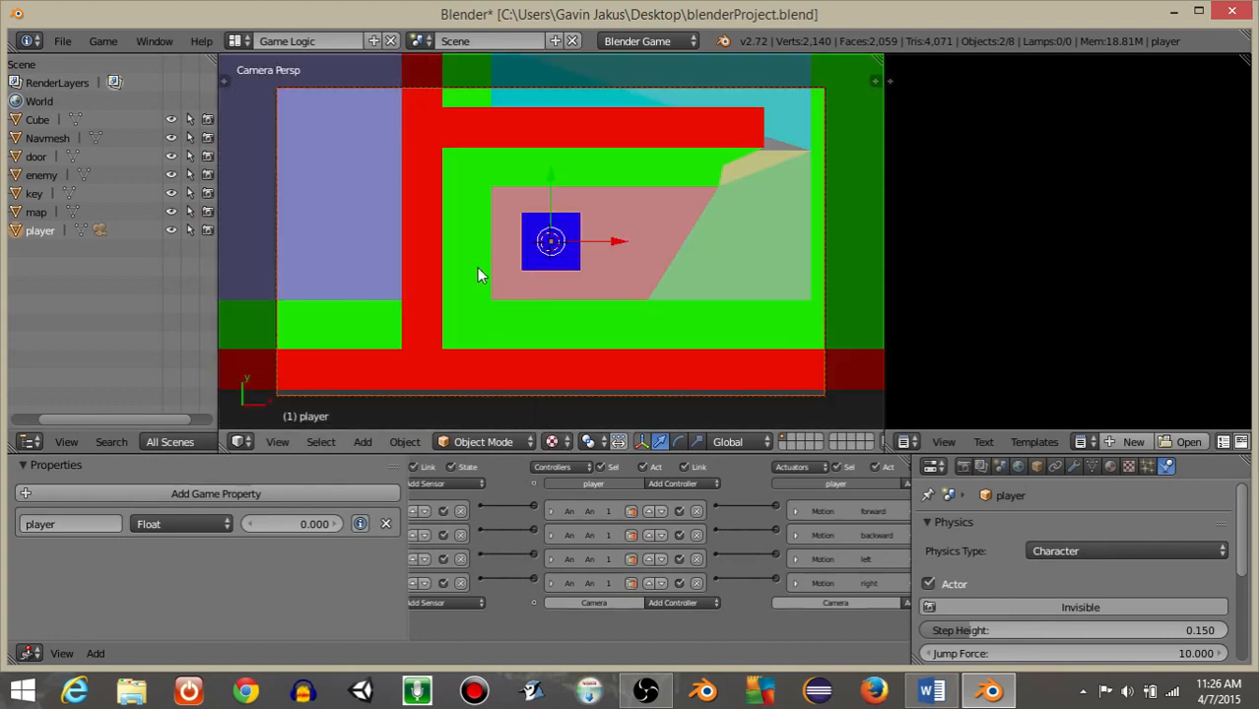
Step: Play-test the game through the parented camera, steering the player around the enemy to the key and on towards the goal, and end the game
{"action": "key", "text": "p"}
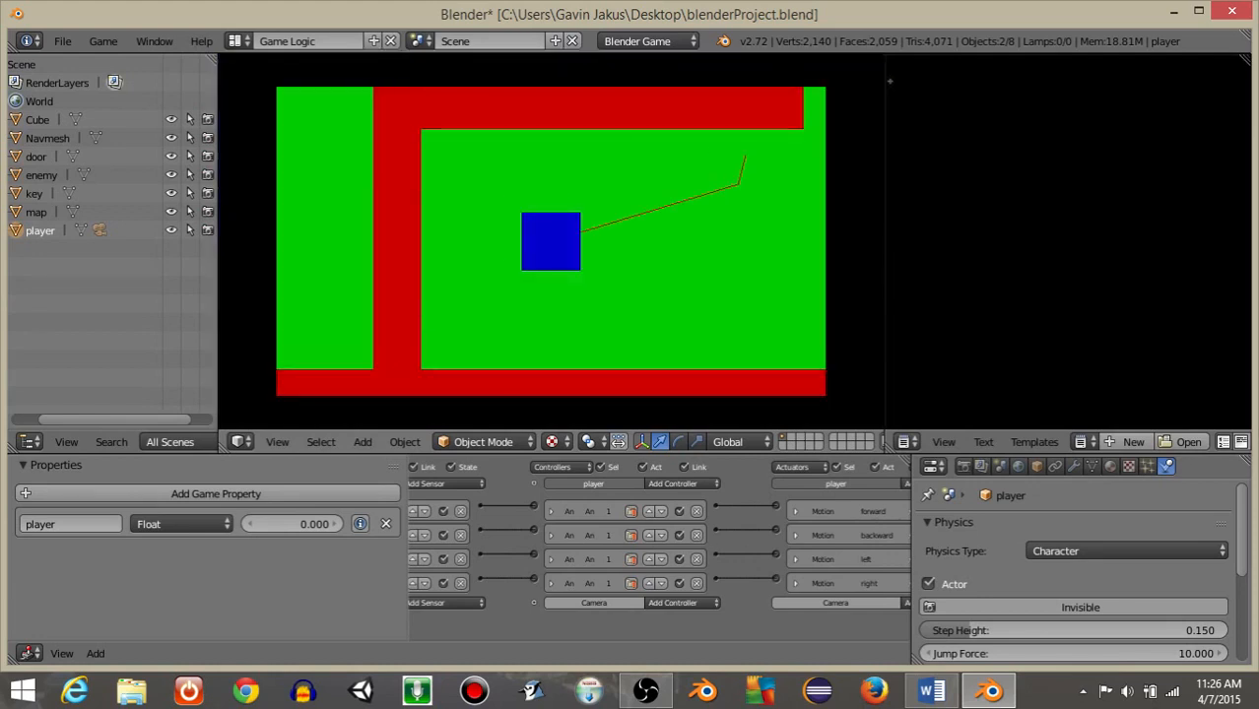
{"action": "key", "text": "s"}
{"action": "key", "text": "d"}
{"action": "key", "text": "w"}
{"action": "key", "text": "a"}
{"action": "key", "text": "s"}
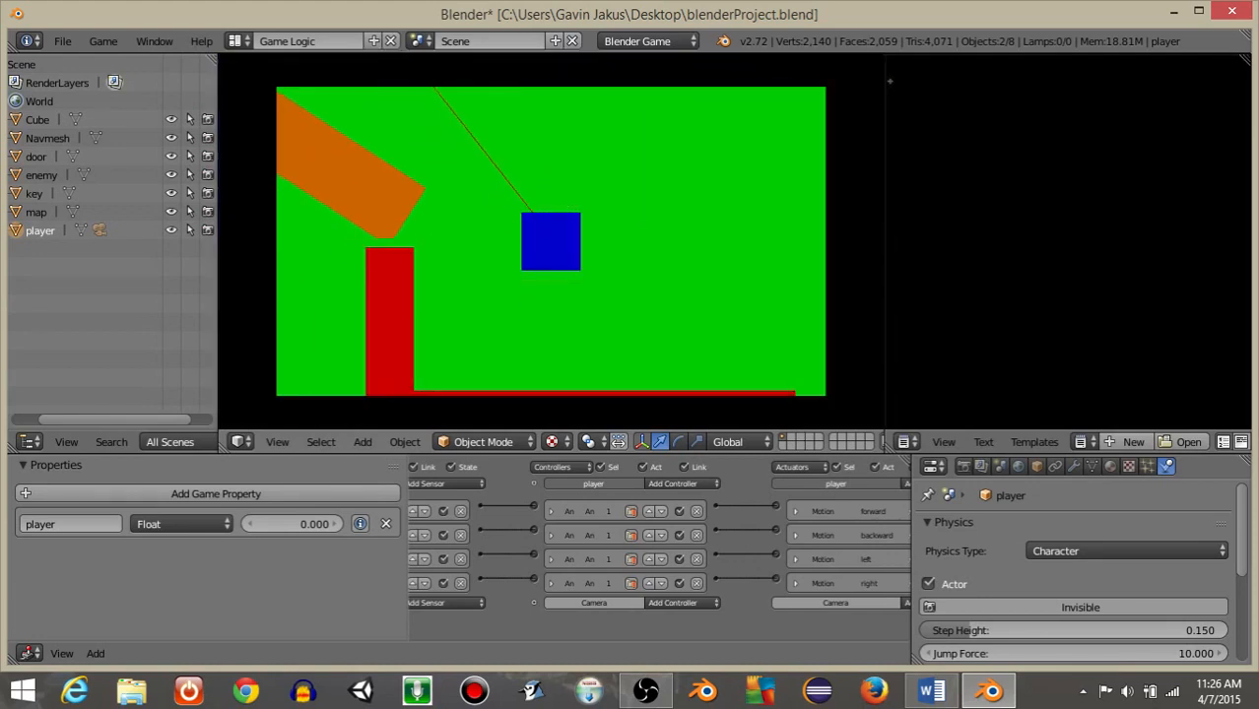
{"action": "key", "text": "d"}
{"action": "key", "text": "w"}
{"action": "key", "text": "s"}
{"action": "key", "text": "d"}
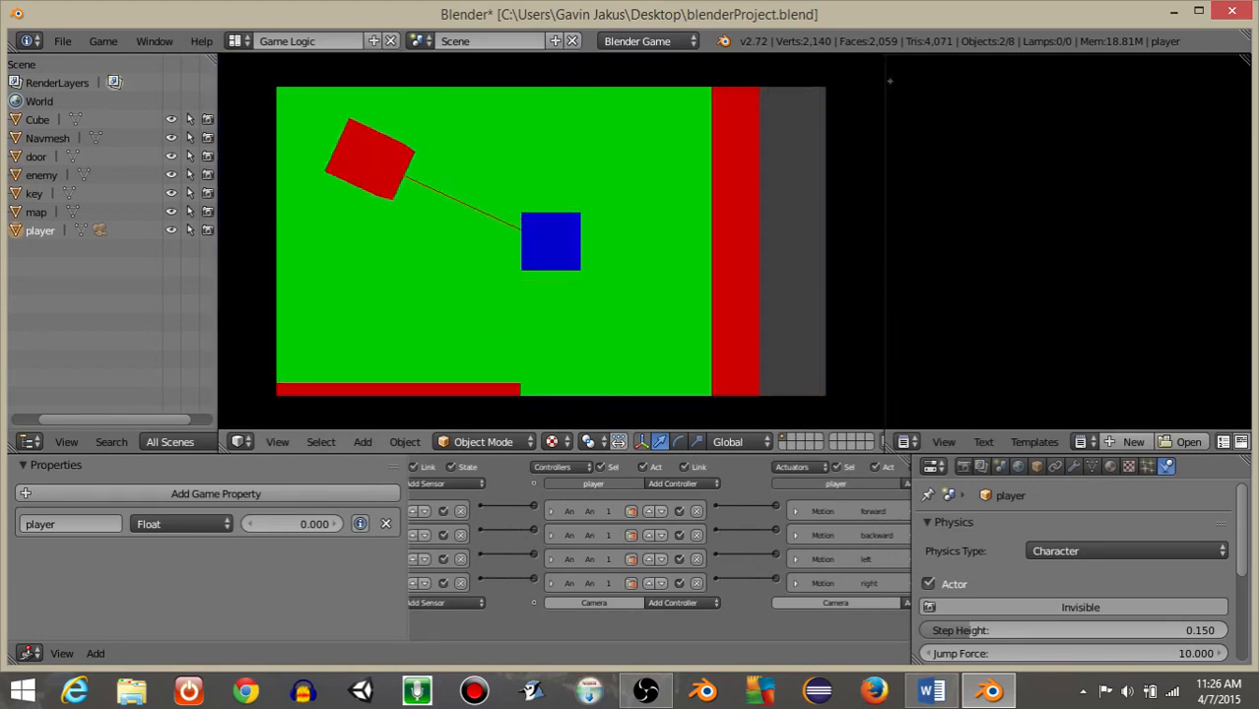
{"action": "key", "text": "w"}
{"action": "key", "text": "a"}
{"action": "key", "text": "s"}
{"action": "key", "text": "a"}
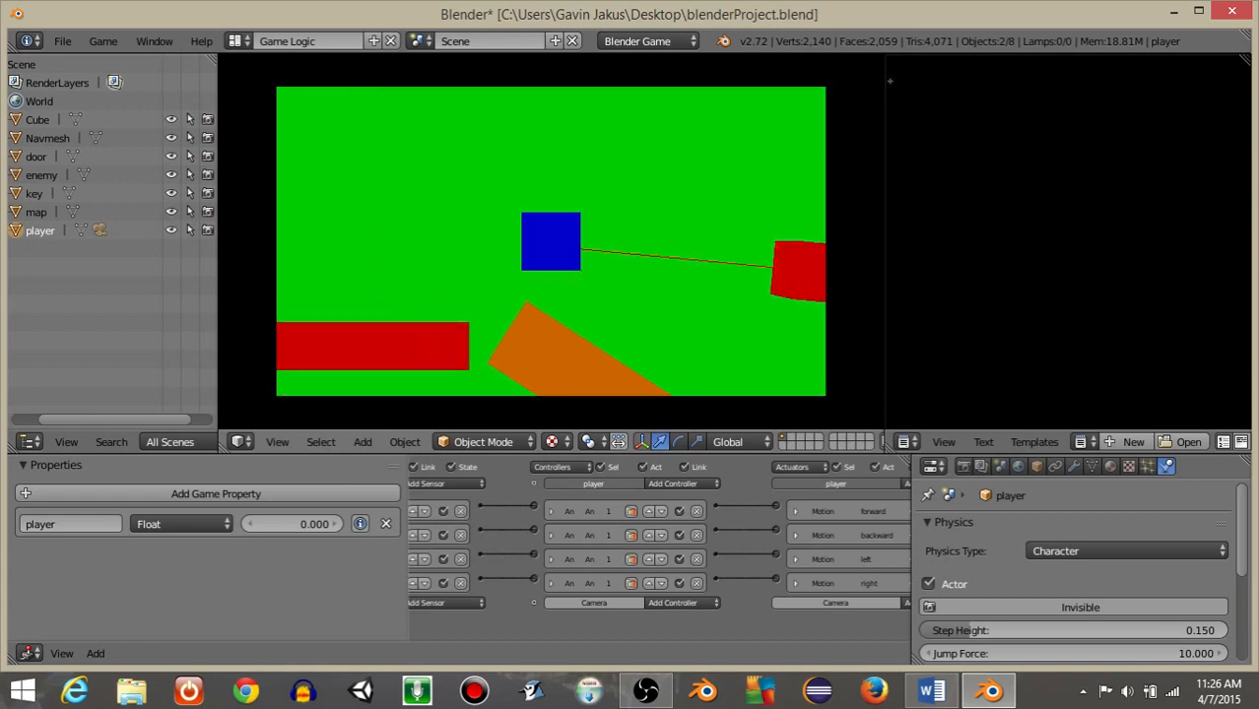
{"action": "key", "text": "d"}
{"action": "key", "text": "w"}
{"action": "key", "text": "d"}
{"action": "key", "text": "w"}
{"action": "key", "text": "d"}
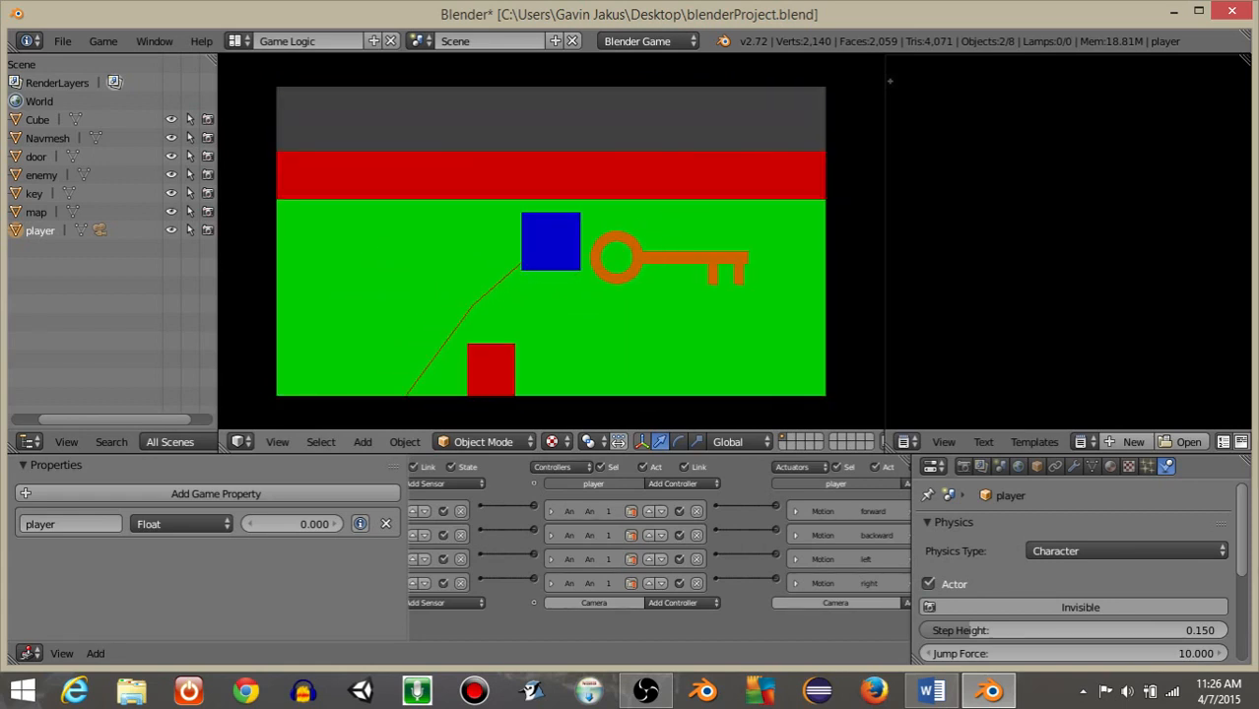
{"action": "key", "text": "a"}
{"action": "key", "text": "s"}
{"action": "key", "text": "d"}
{"action": "key", "text": "w"}
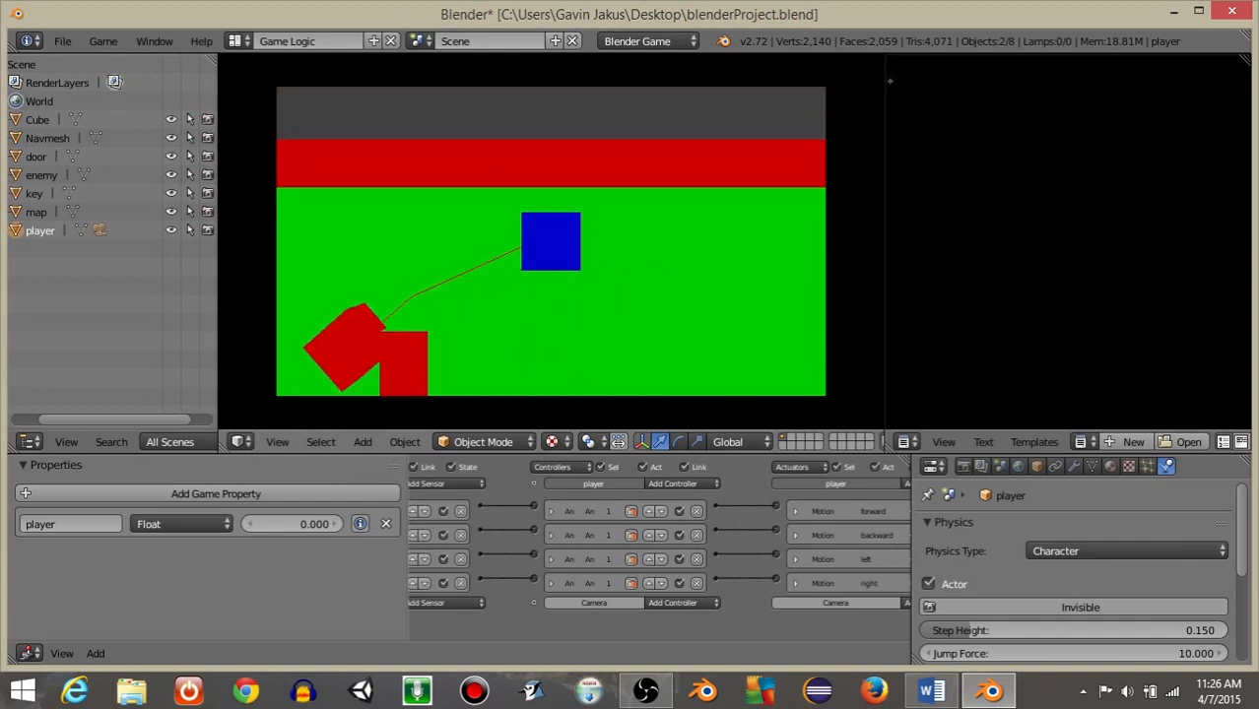
{"action": "key", "text": "s"}
{"action": "key", "text": "a"}
{"action": "key", "text": "w"}
{"action": "key", "text": "d"}
{"action": "key", "text": "s"}
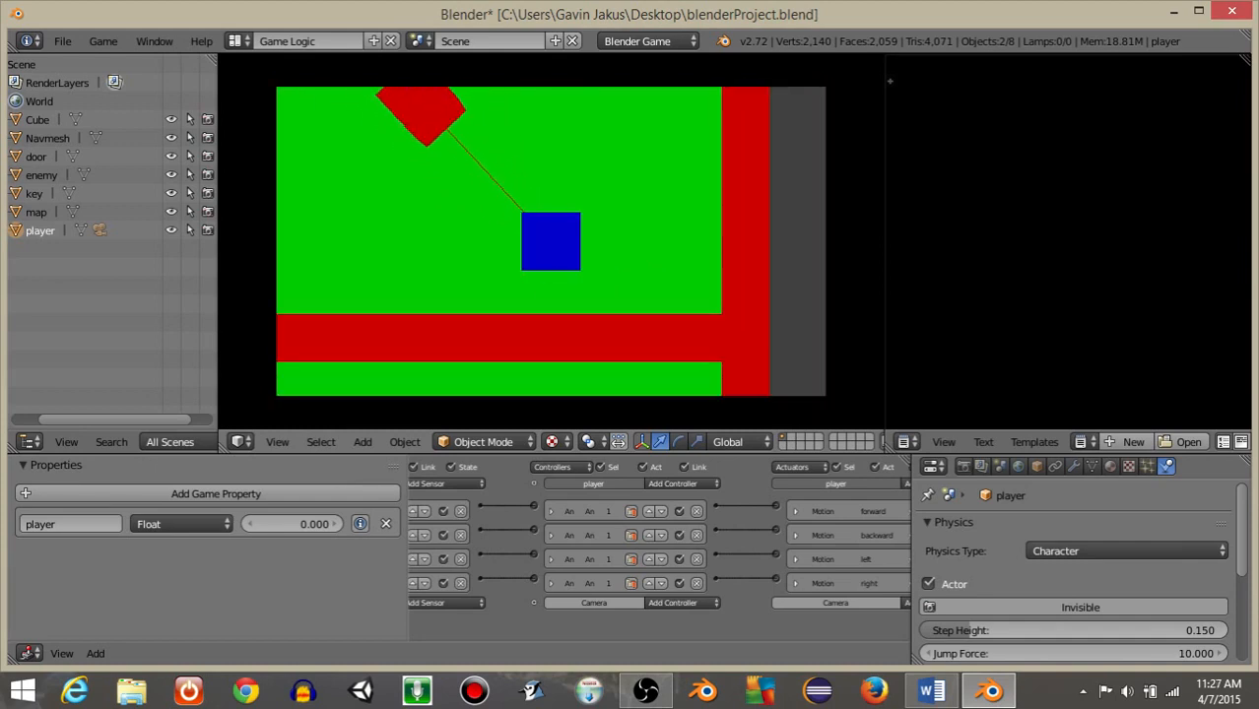
{"action": "key", "text": "d"}
{"action": "key", "text": "w"}
{"action": "key", "text": "a"}
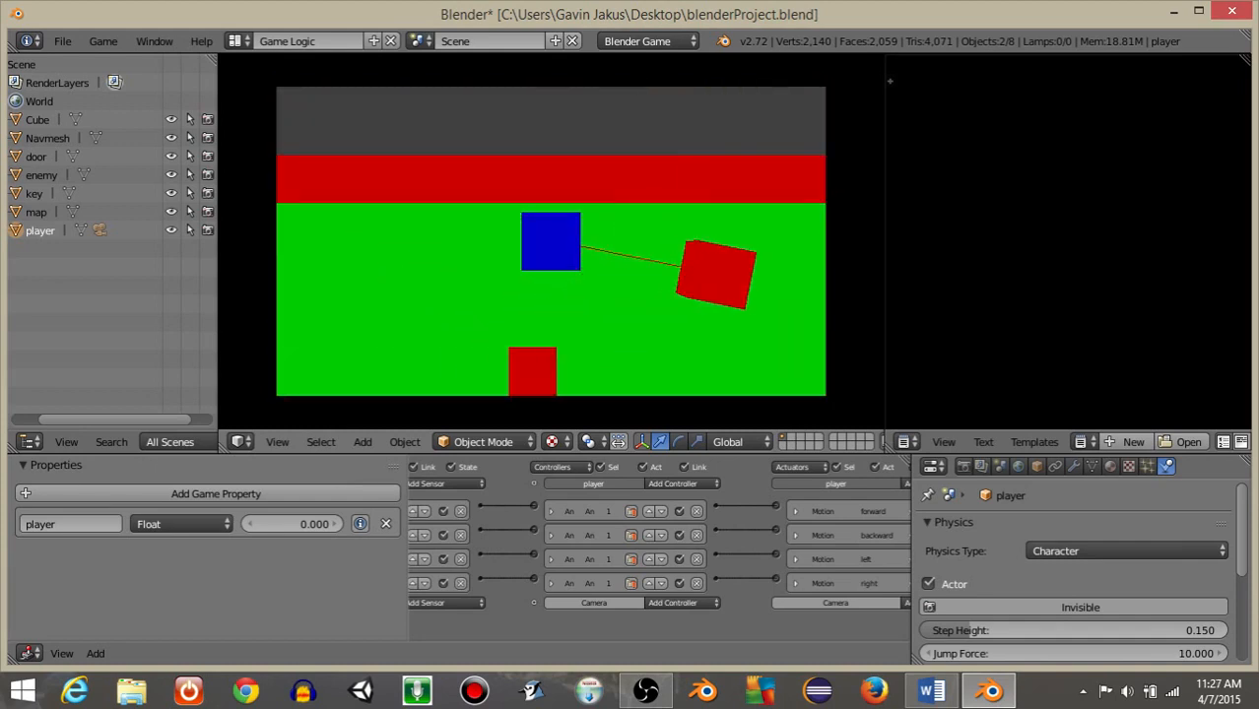
{"action": "key", "text": "s"}
{"action": "key", "text": "s"}
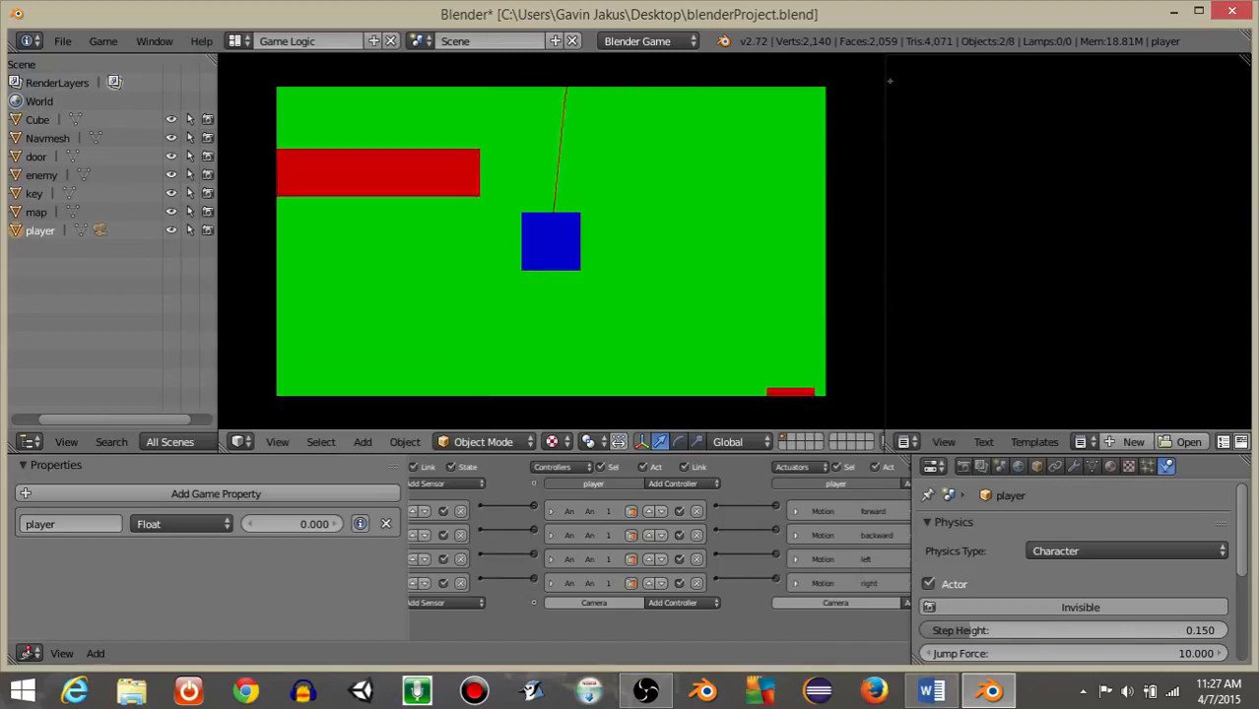
{"action": "key", "text": "a"}
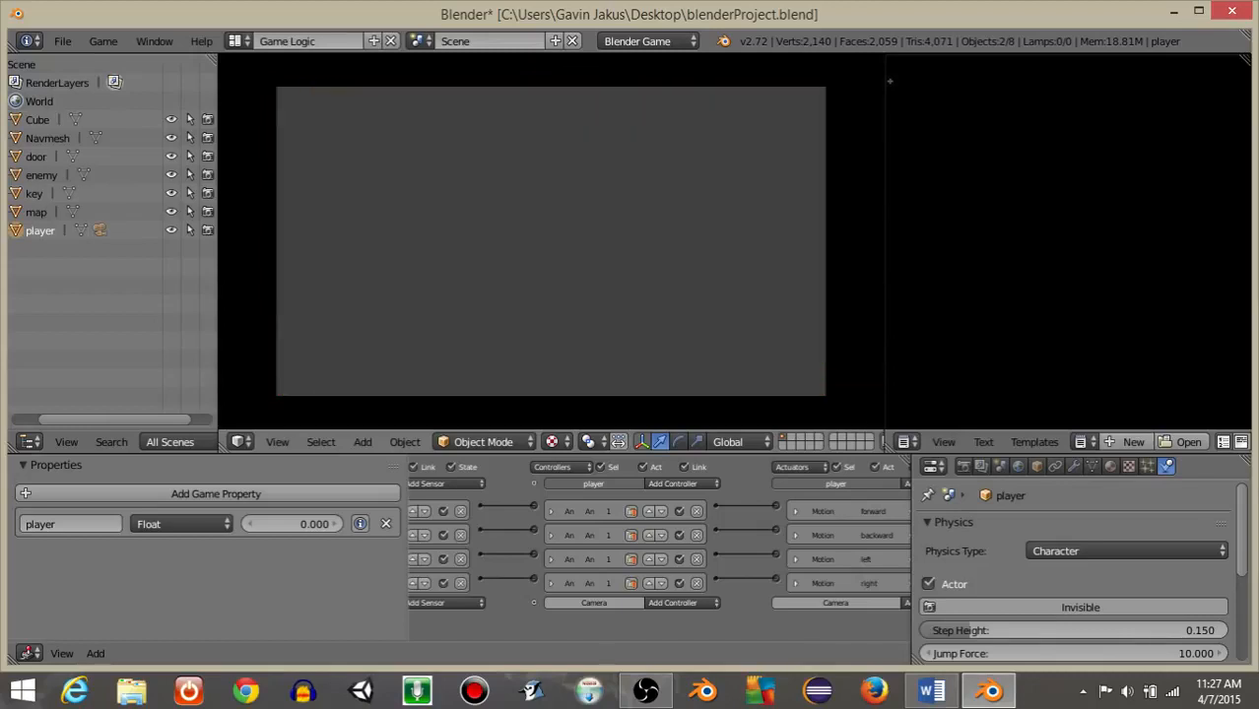
{"action": "key", "text": "Escape"}
Step: Save the project, and raise the camera much higher above the player so it frames more of the maze
{"action": "left_click", "coordinate": [64, 40]}
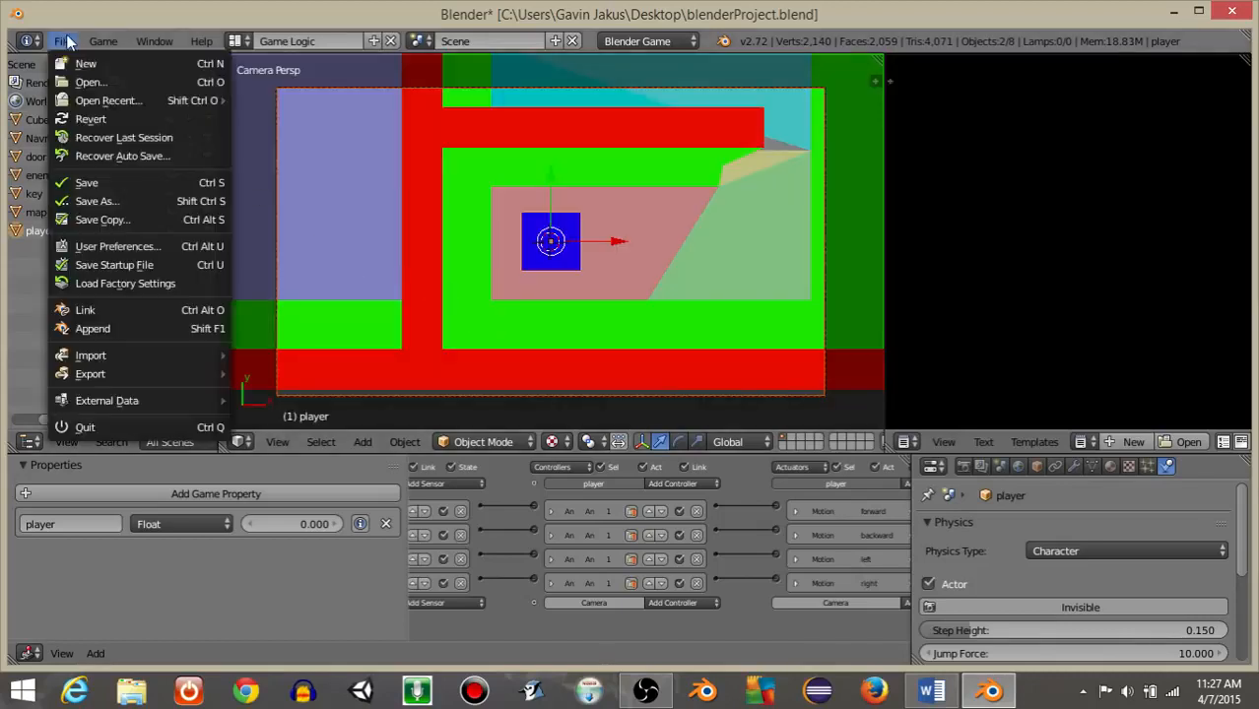
{"action": "left_click", "coordinate": [88, 183]}
{"action": "scroll", "coordinate": [575, 258], "scroll_direction": "down", "scroll_amount": 3}
{"action": "middle_click_drag", "start_coordinate": [574, 258], "coordinate": [571, 191]}
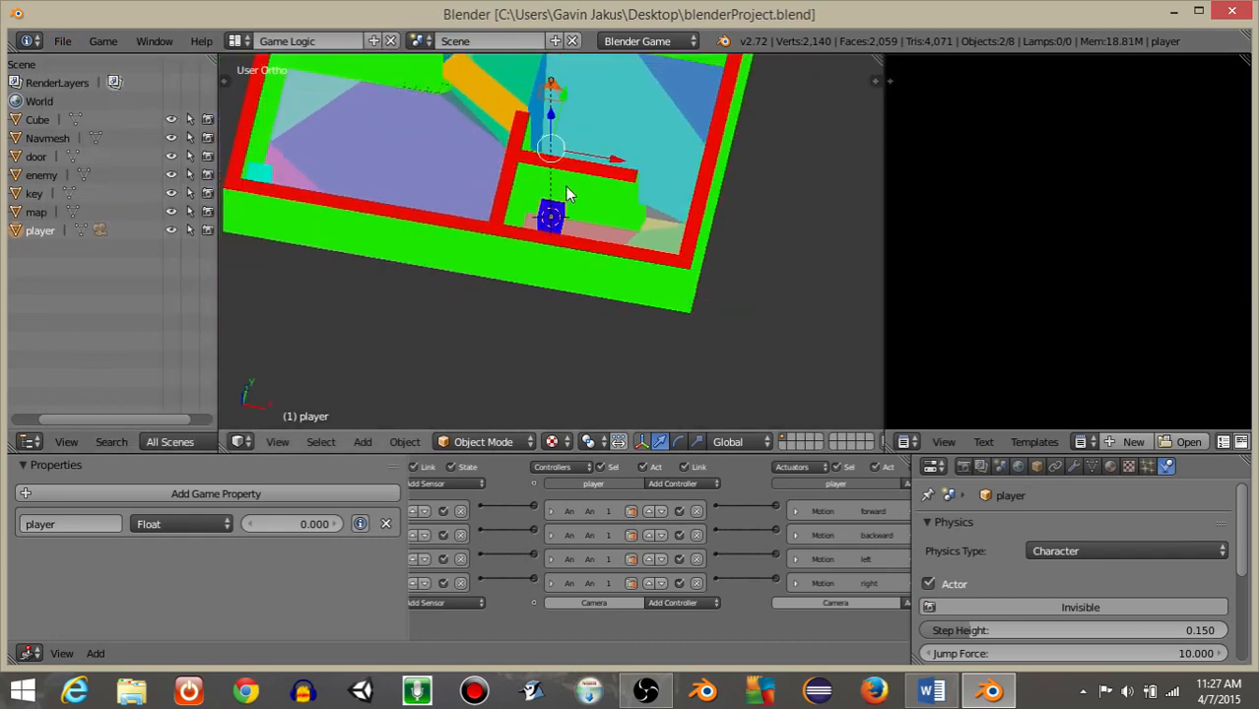
{"action": "scroll", "coordinate": [562, 179], "scroll_direction": "down", "scroll_amount": 3}
{"action": "right_click", "coordinate": [552, 148]}
{"action": "left_click_drag", "start_coordinate": [549, 117], "coordinate": [553, 66]}
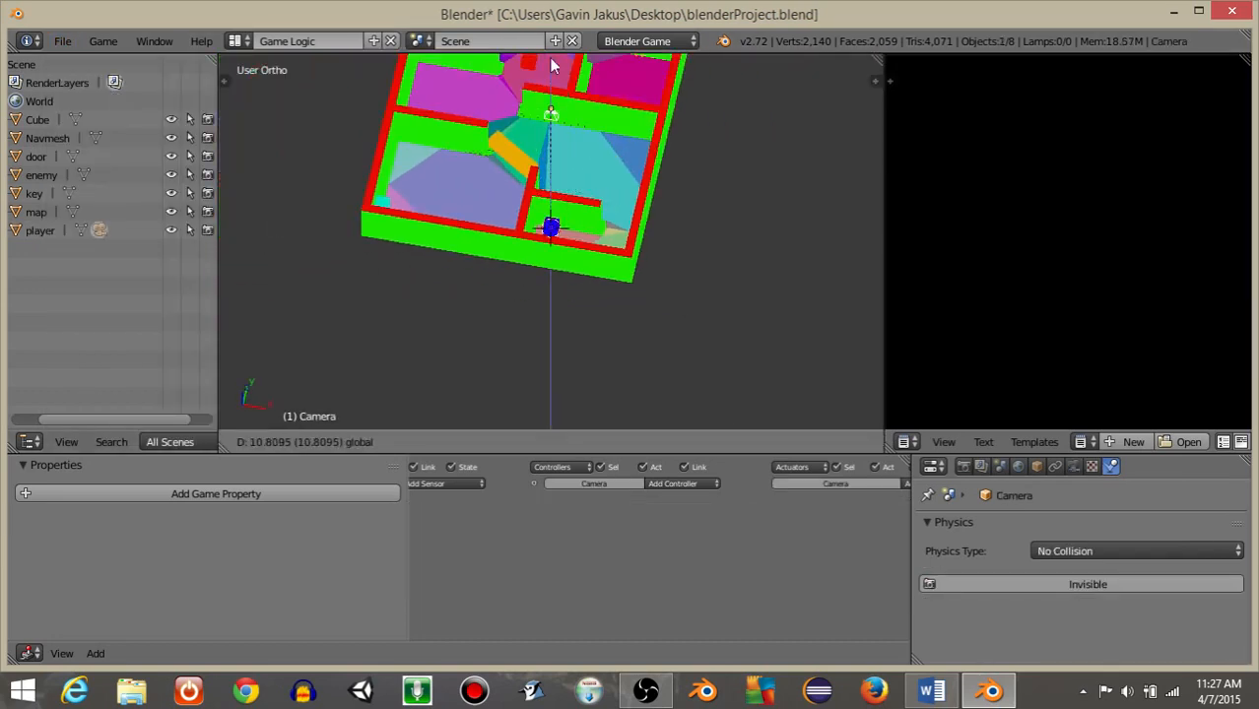
{"action": "left_click_drag", "start_coordinate": [552, 339], "coordinate": [595, 310]}
{"action": "key", "text": "KP_0"}
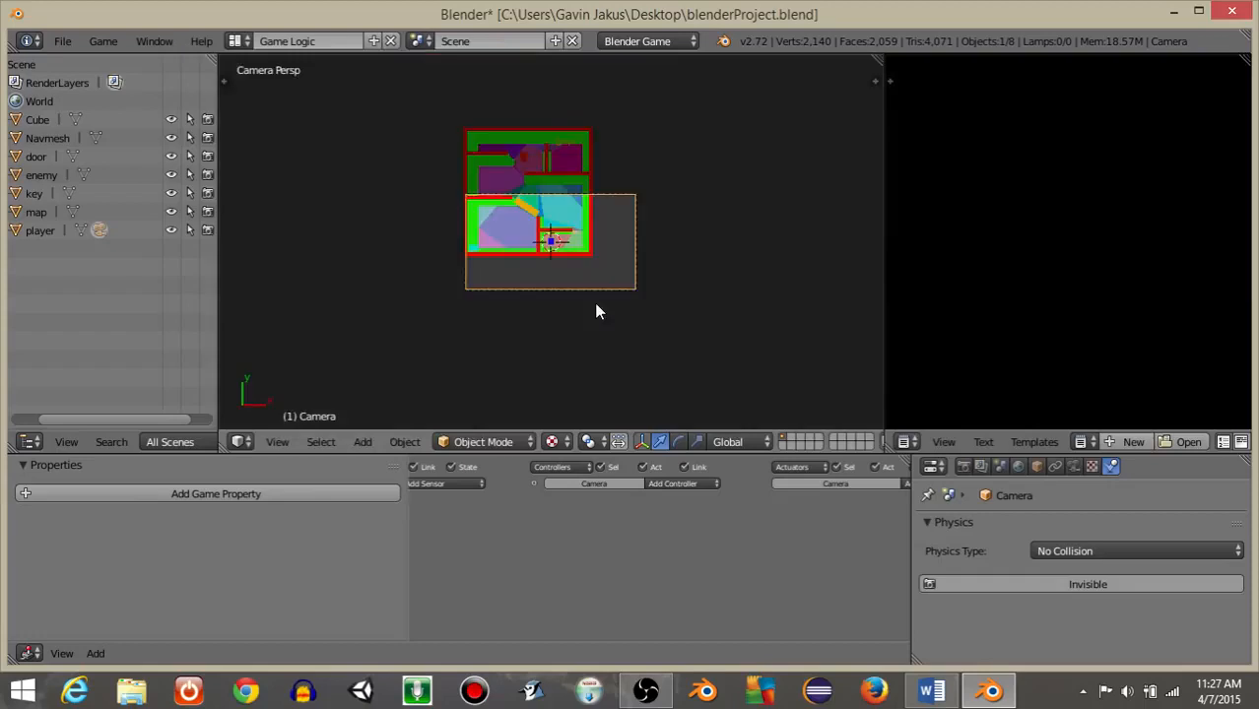
Step: Play-test the game with the raised camera, steering the player past the enemy to the key and into the goal cube, and end the game
{"action": "key", "text": "p"}
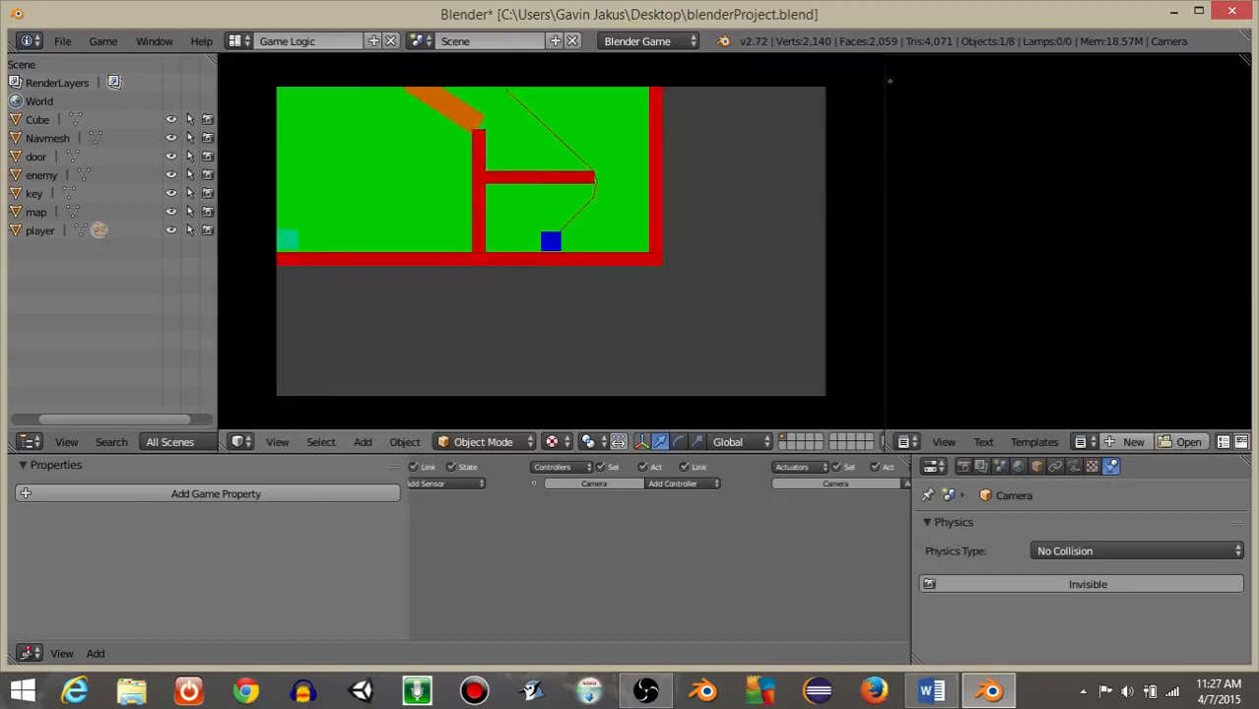
{"action": "key", "text": "Up"}
{"action": "key", "text": "Left"}
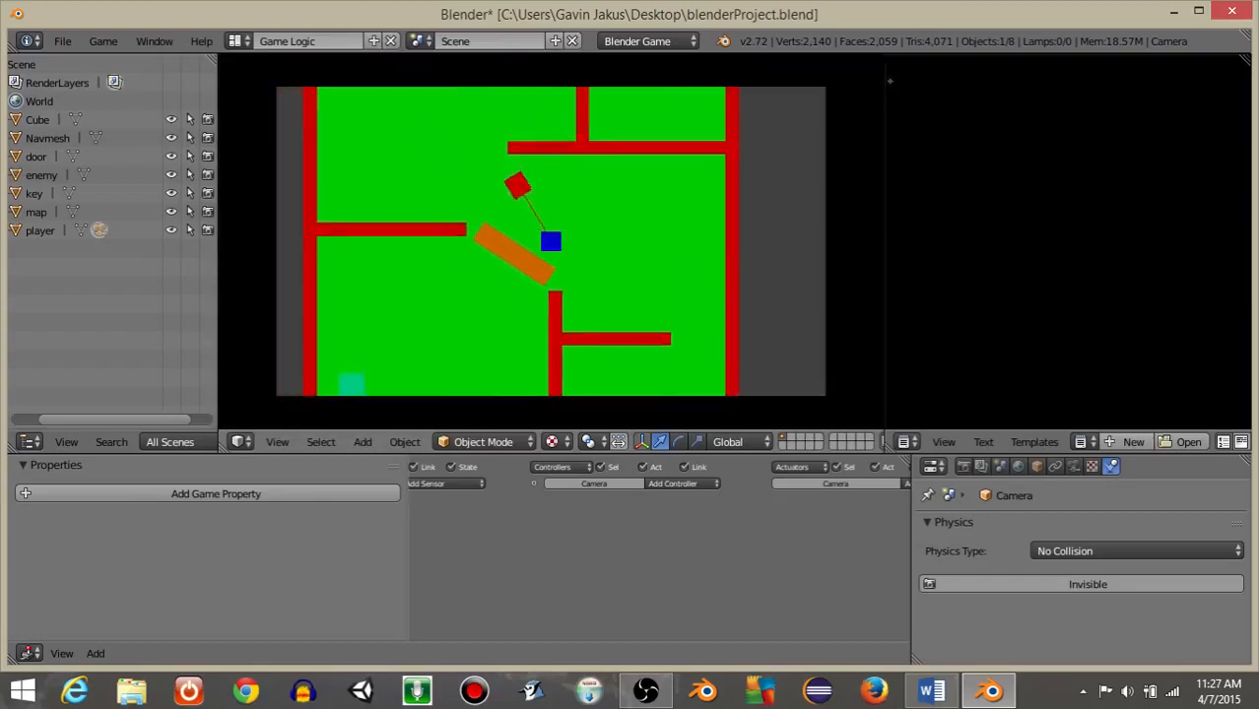
{"action": "key", "text": "Down"}
{"action": "key", "text": "Right"}
{"action": "key", "text": "Down"}
{"action": "key", "text": "Right"}
{"action": "key", "text": "Up"}
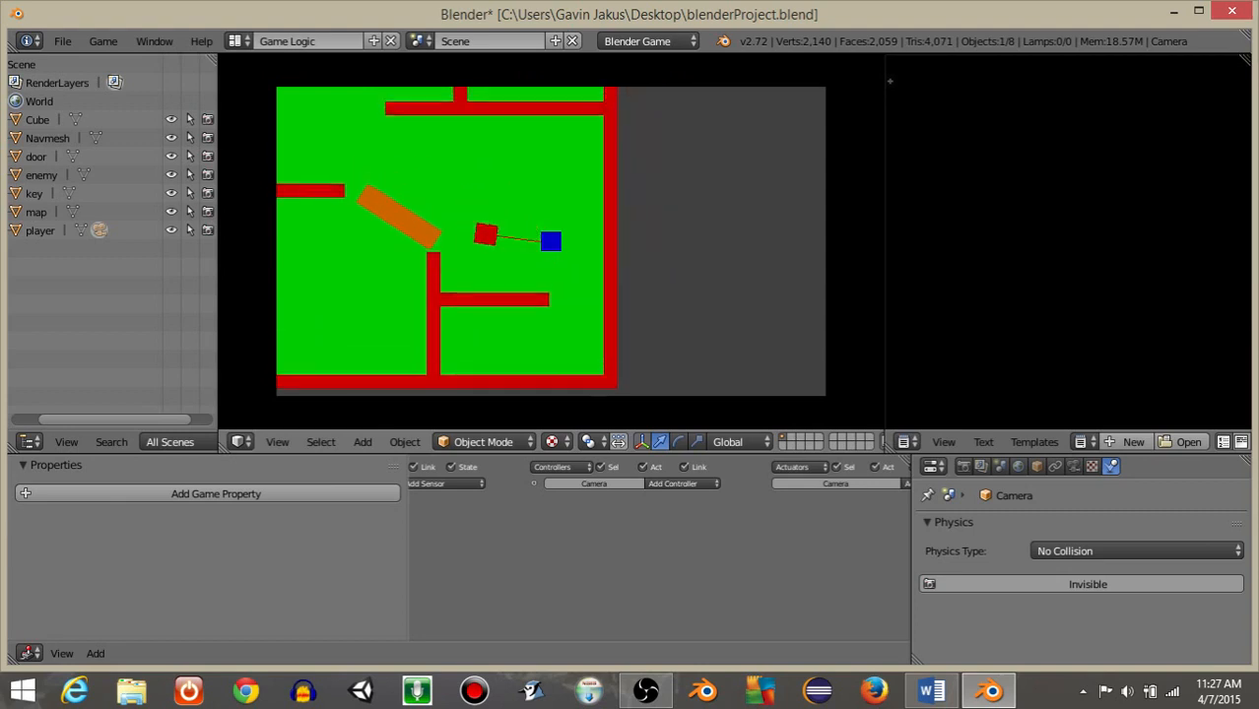
{"action": "key", "text": "Left"}
{"action": "key", "text": "Down"}
{"action": "key", "text": "Up"}
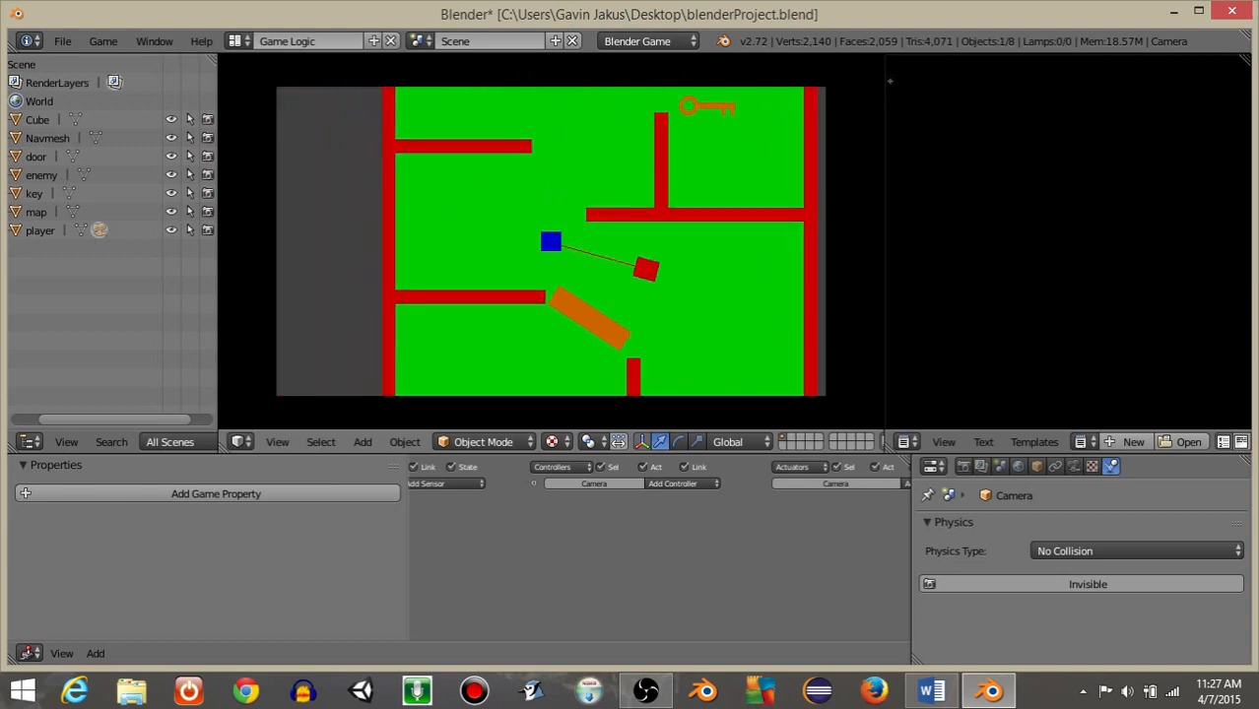
{"action": "key", "text": "Right"}
{"action": "key", "text": "Up"}
{"action": "key", "text": "Right"}
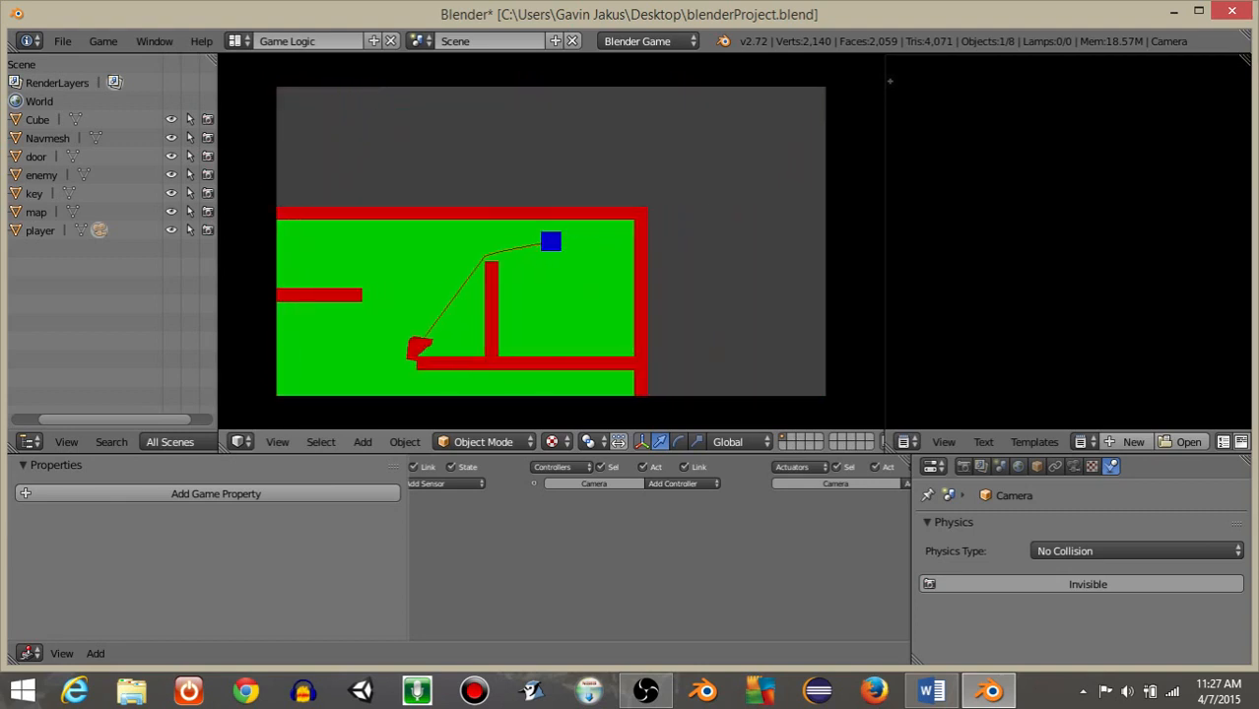
{"action": "key", "text": "Left"}
{"action": "key", "text": "Right"}
{"action": "key", "text": "Down"}
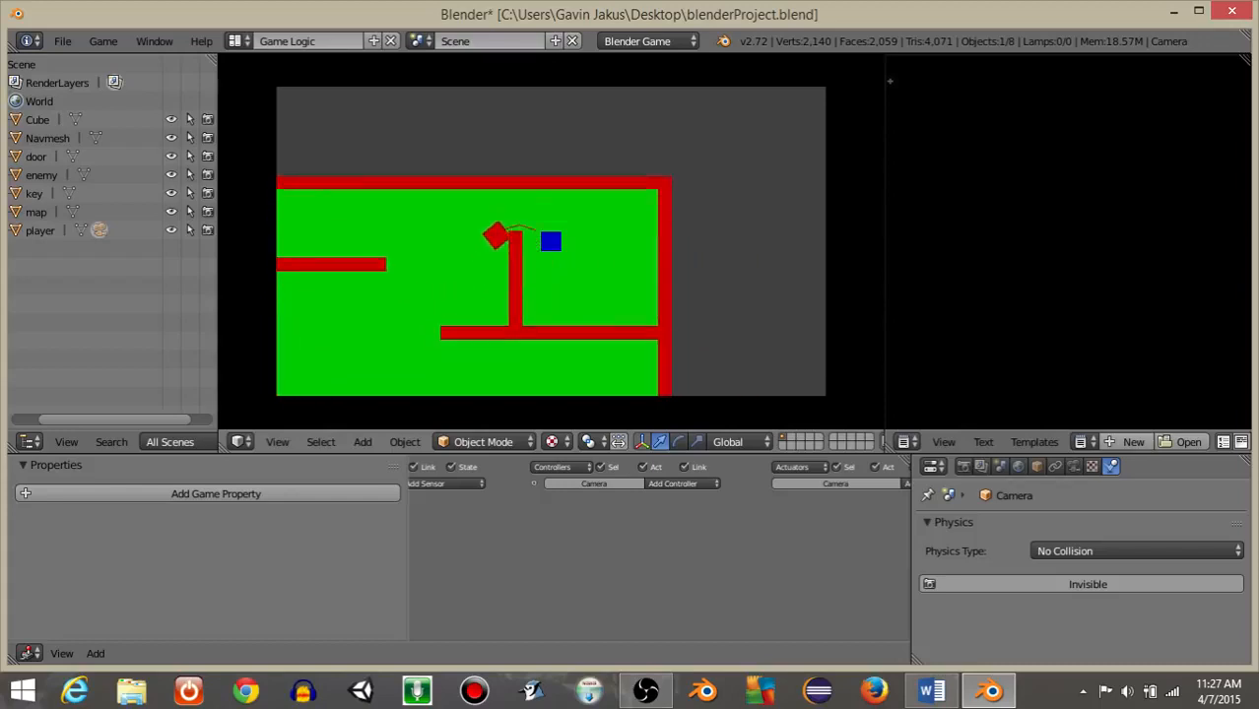
{"action": "key", "text": "Right"}
{"action": "key", "text": "Down"}
{"action": "key", "text": "Left"}
{"action": "key", "text": "Right"}
{"action": "key", "text": "Up"}
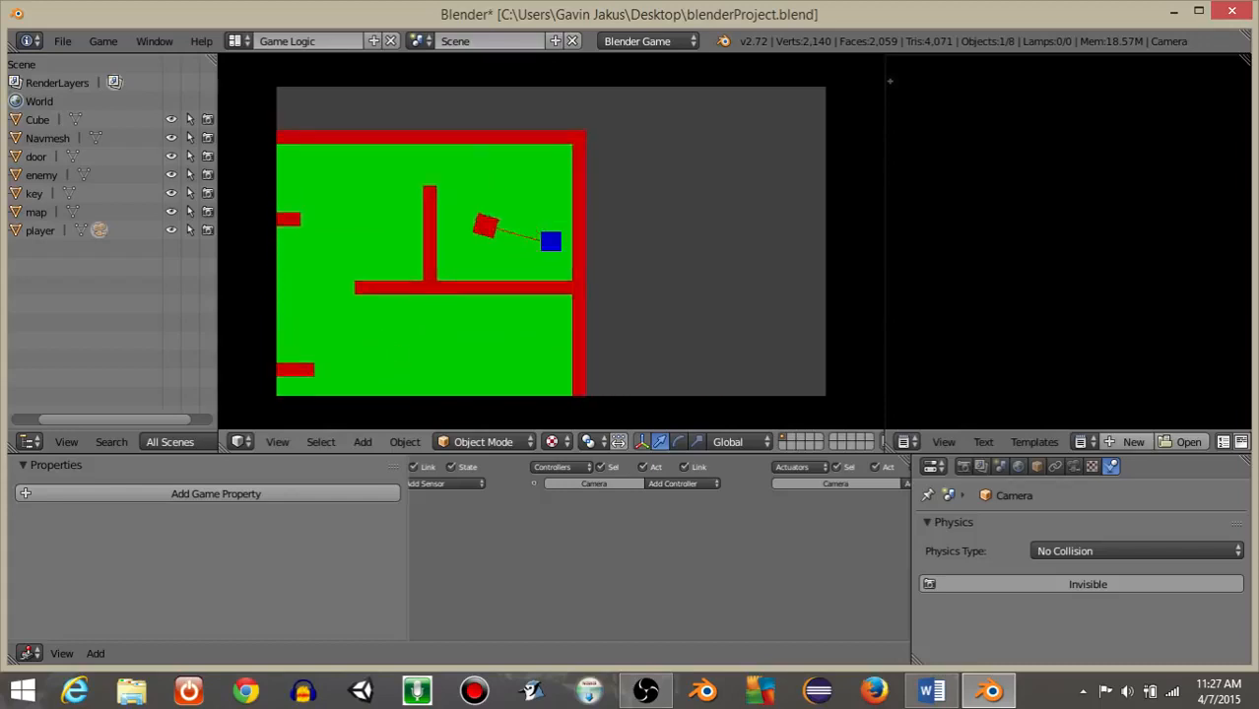
{"action": "key", "text": "Left"}
{"action": "key", "text": "Left"}
{"action": "key", "text": "Up"}
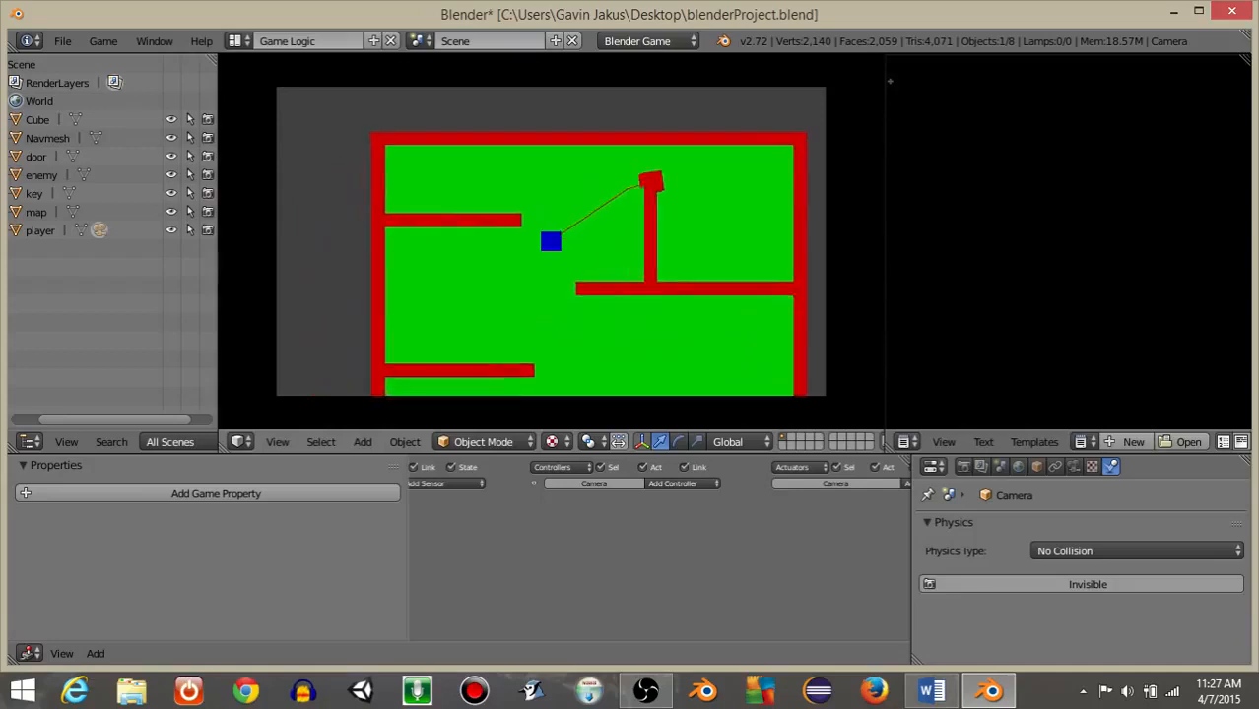
{"action": "key", "text": "Right"}
{"action": "key", "text": "Down"}
{"action": "key", "text": "Left"}
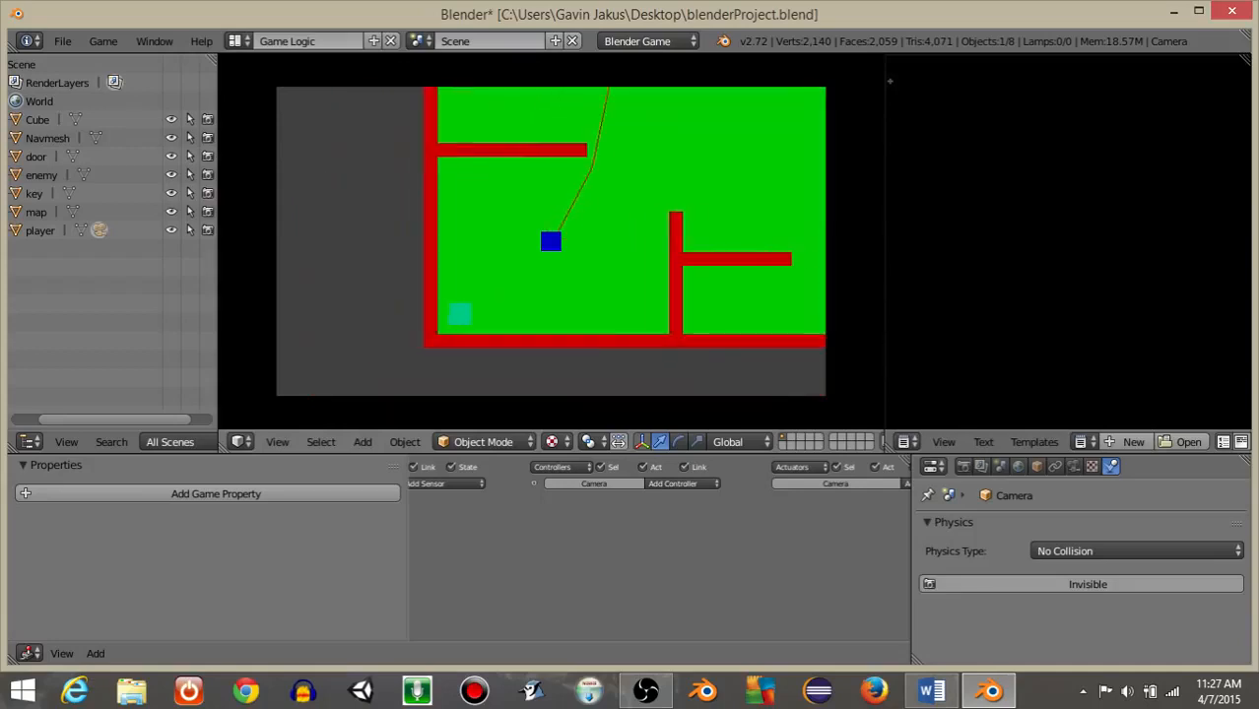
{"action": "key", "text": "Down"}
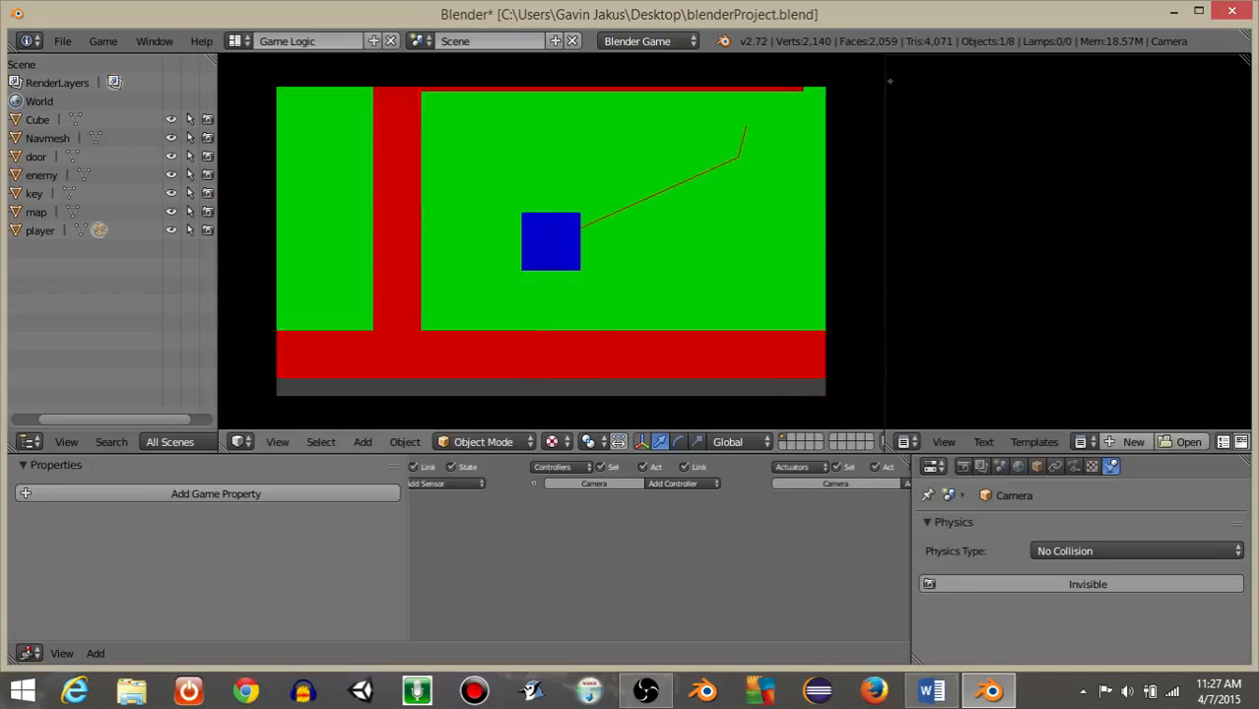
{"action": "key", "text": "Escape"}
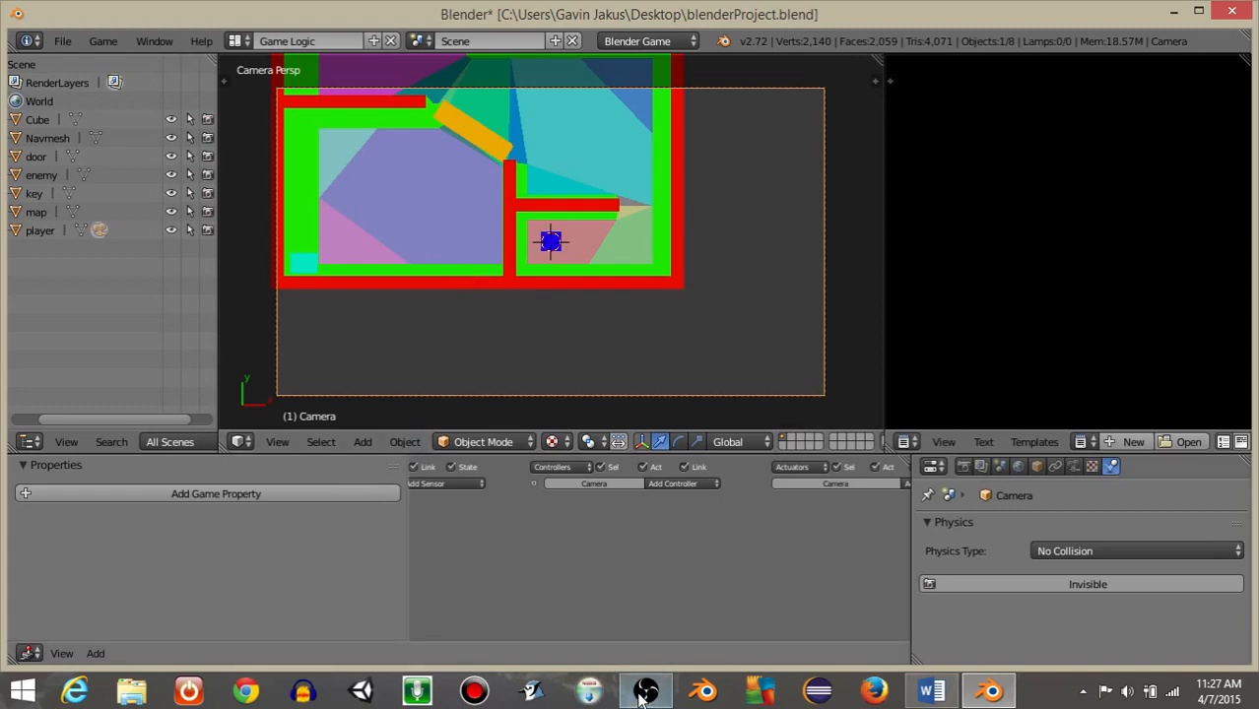